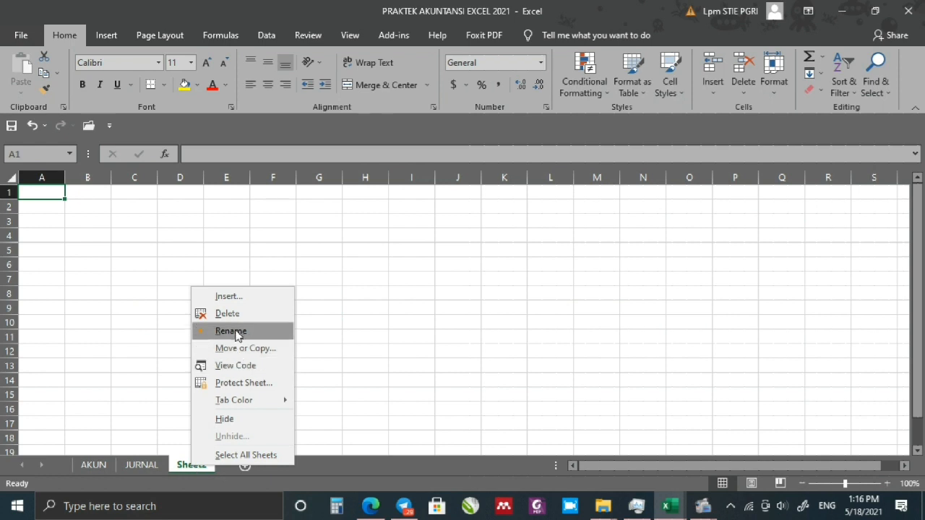
Rename the worksheet Sheet2 as BB.
click(231, 331)
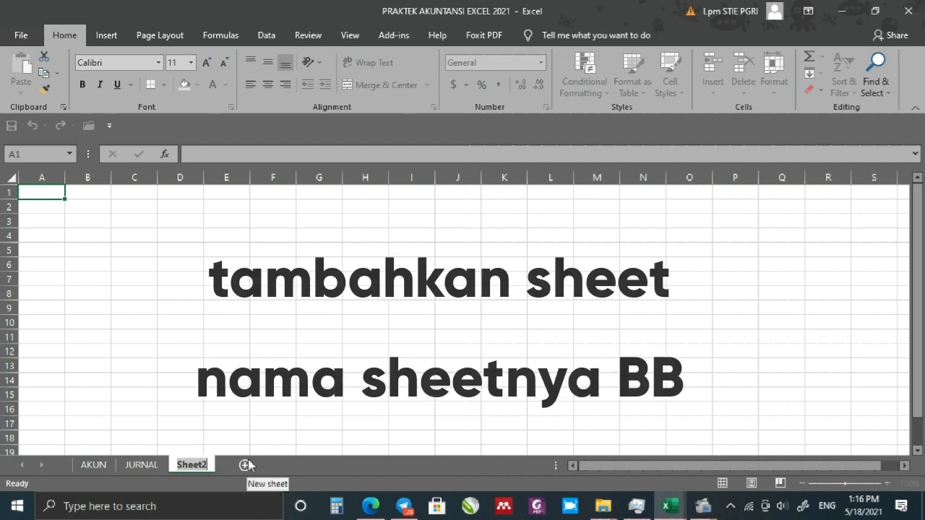
key(Caps_Lock)
text(B)
key(Caps_Lock)
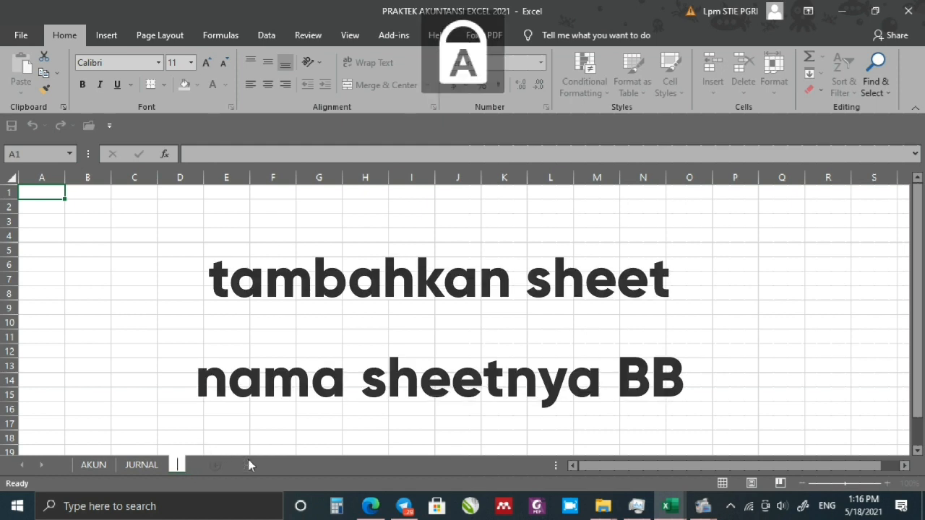
text(BB)
click(261, 380)
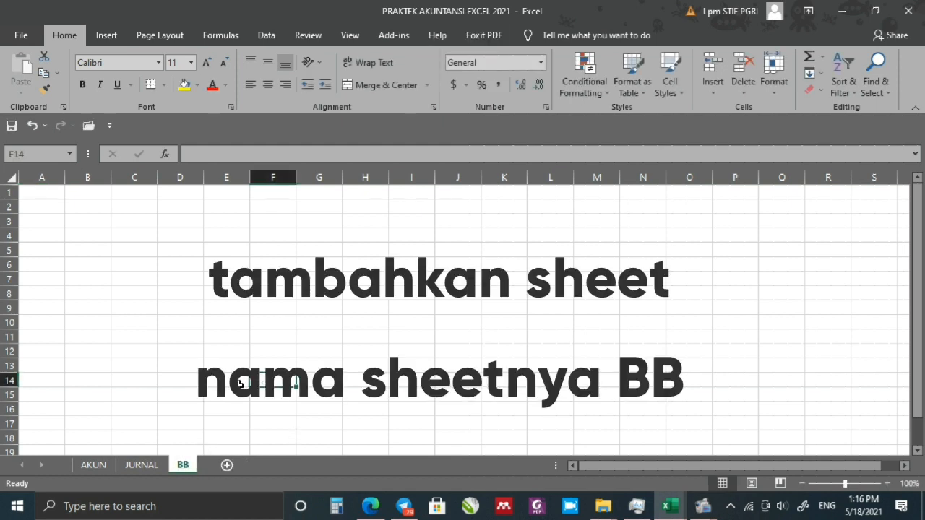
click(35, 191)
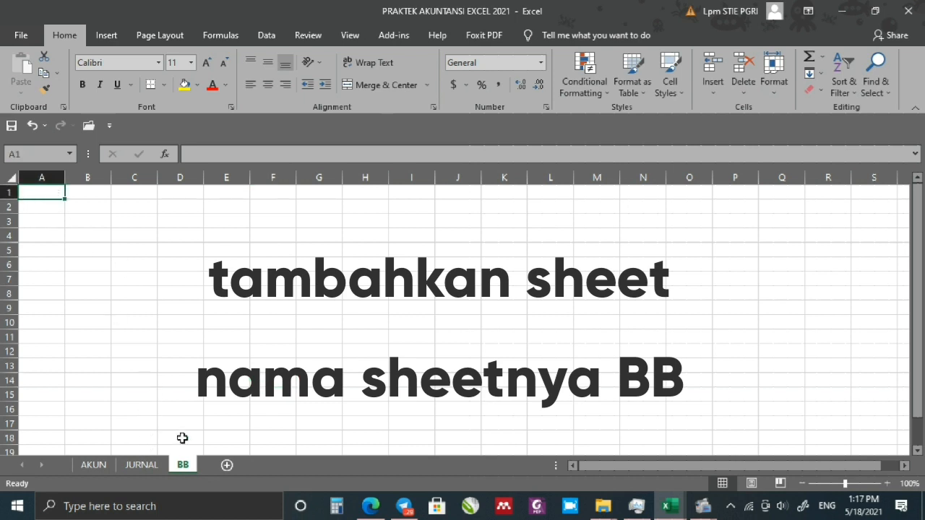
Copy the two title rows from the JURNAL sheet into the BB sheet, starting at cell A1.
click(135, 471)
click(486, 200)
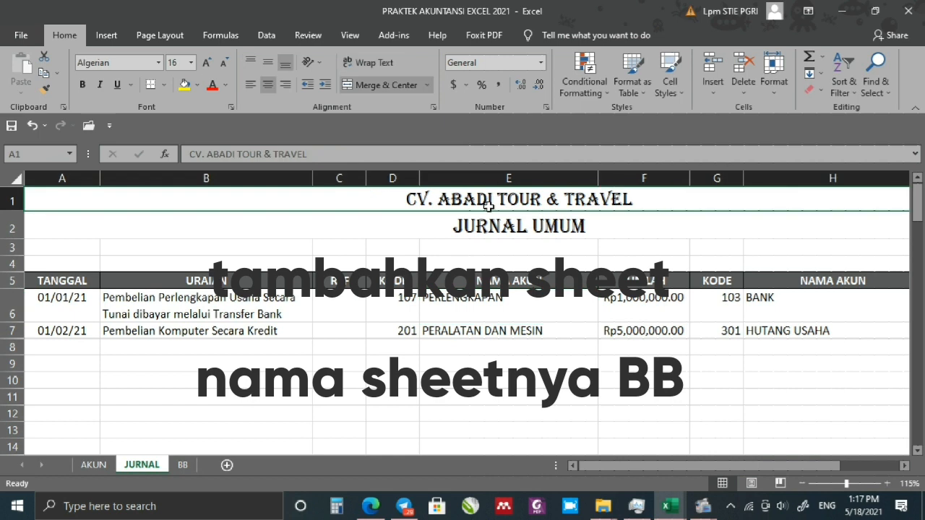
drag(513, 202, 512, 223)
key(ctrl+c)
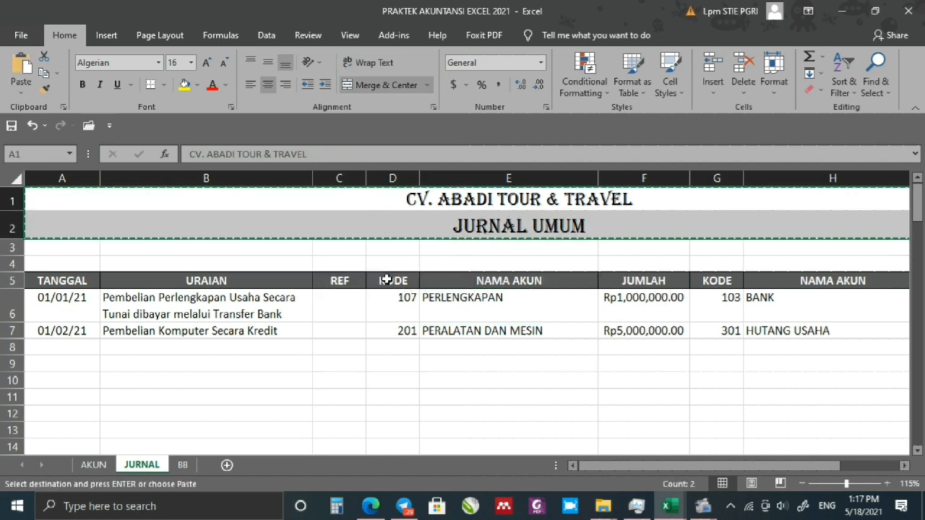
click(184, 466)
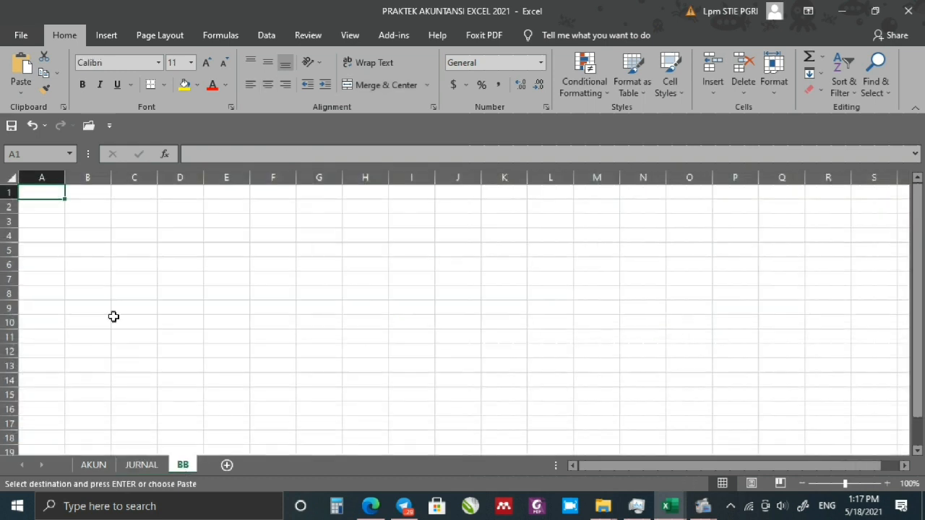
key(ctrl+v)
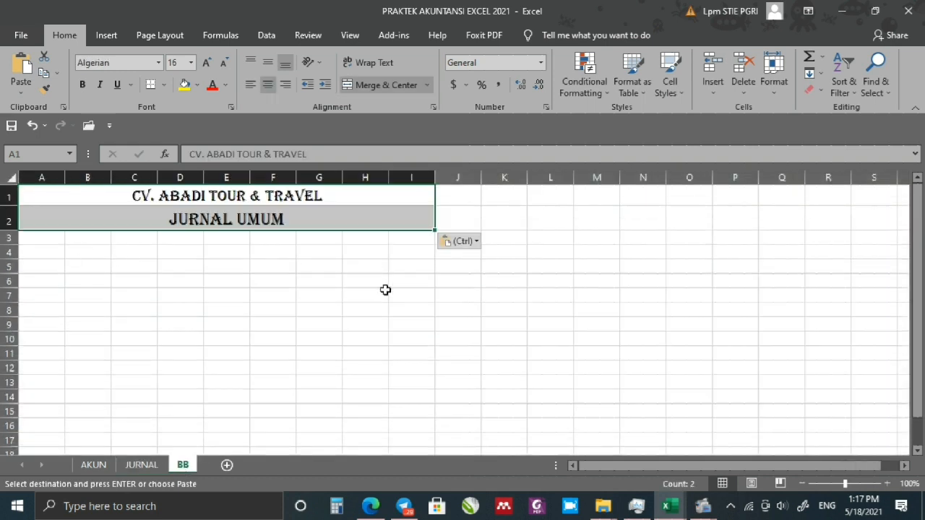
Replace the second title line on the BB sheet with "buku besar".
click(175, 220)
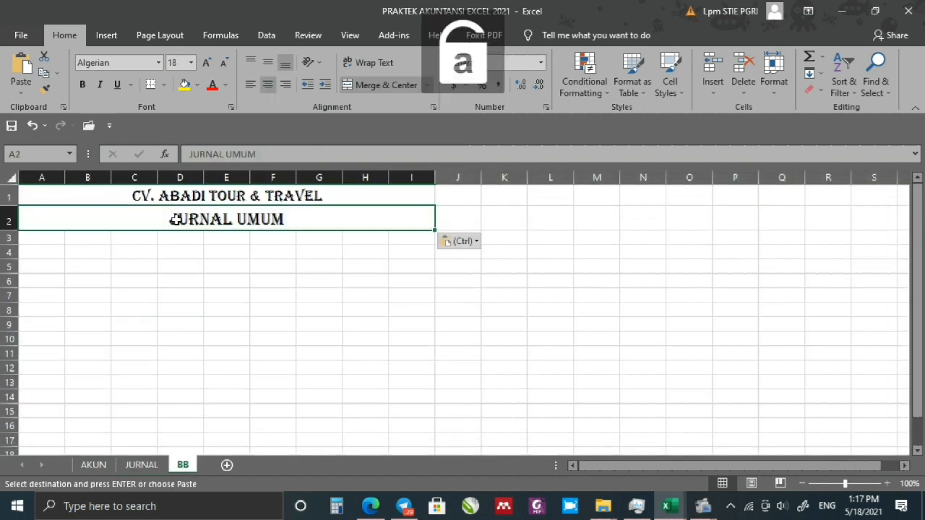
text(buku besar)
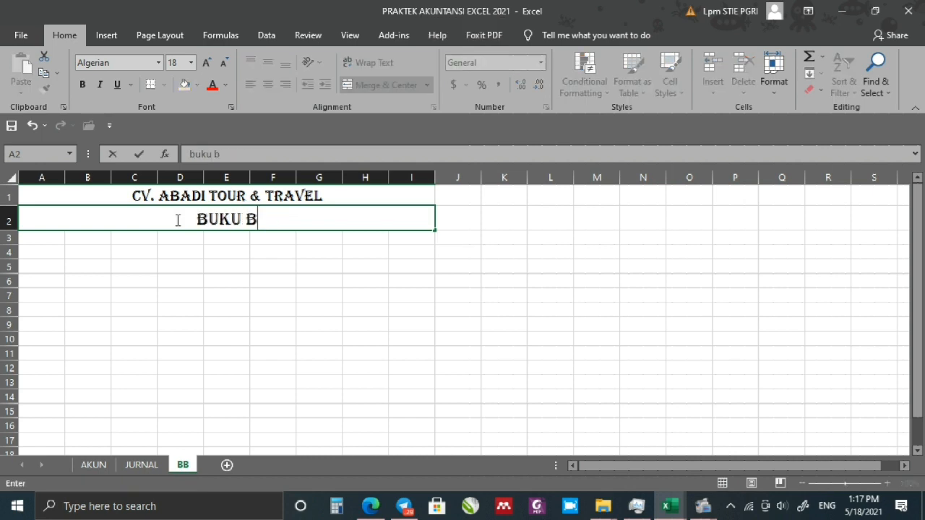
click(73, 308)
Enter the labels "Kode" in cell A5 and "Nama Akun" in cell A6.
scroll(22, 270, up, 3)
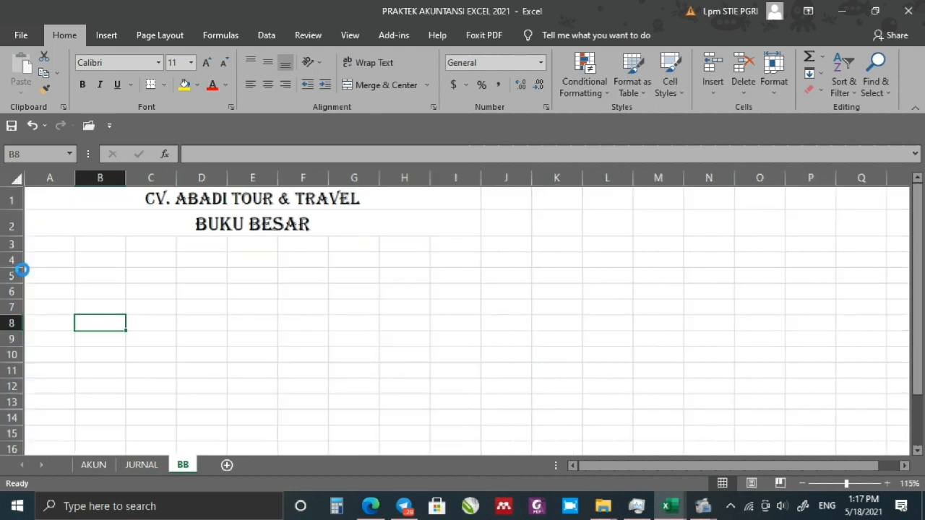
scroll(57, 372, up, 2)
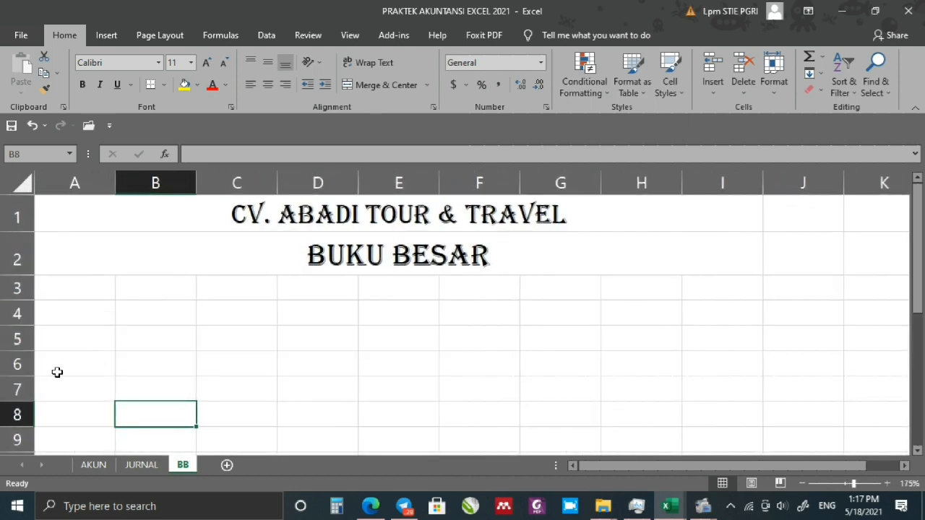
click(80, 340)
text(kode)
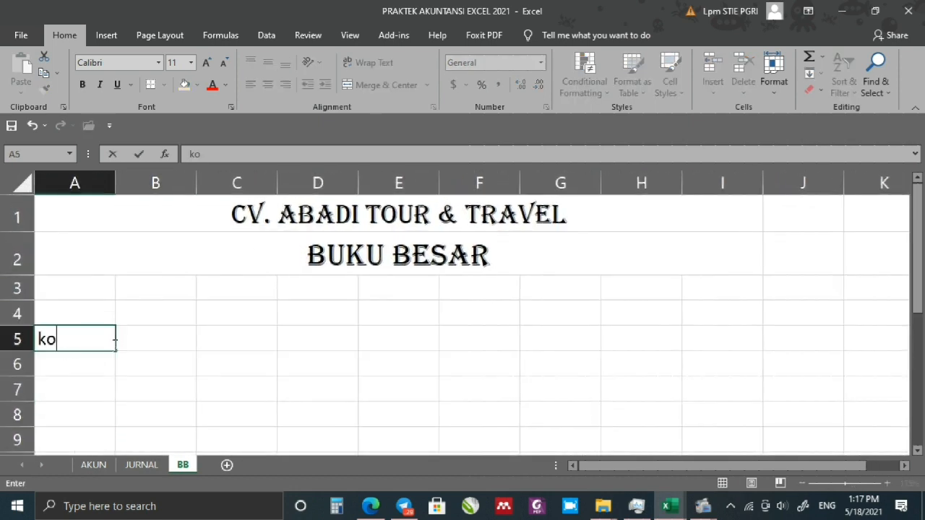
key(BackSpace)
key(BackSpace)
key(BackSpace)
key(BackSpace)
key(Caps_Lock)
text(ko)
key(BackSpace)
key(BackSpace)
key(Caps_Lock)
text(Kode)
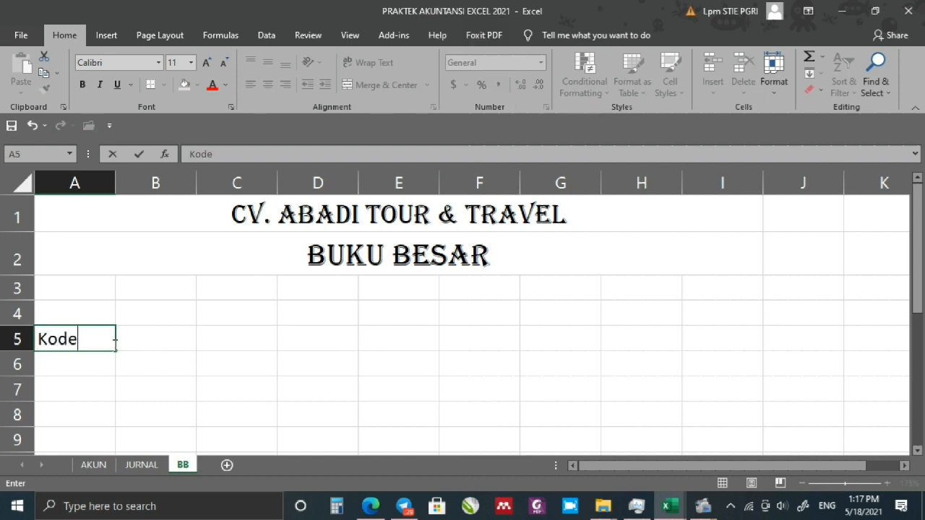
key(Return)
text(Nama Akun)
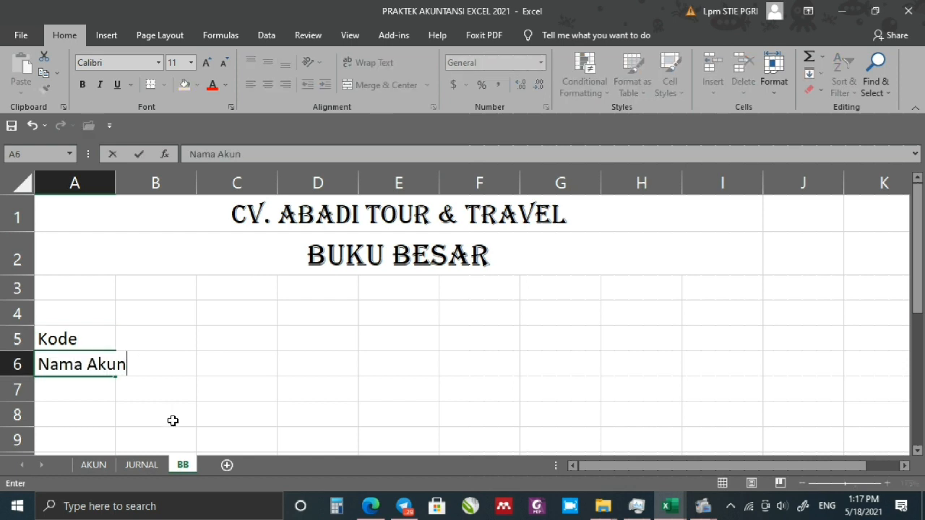
click(173, 420)
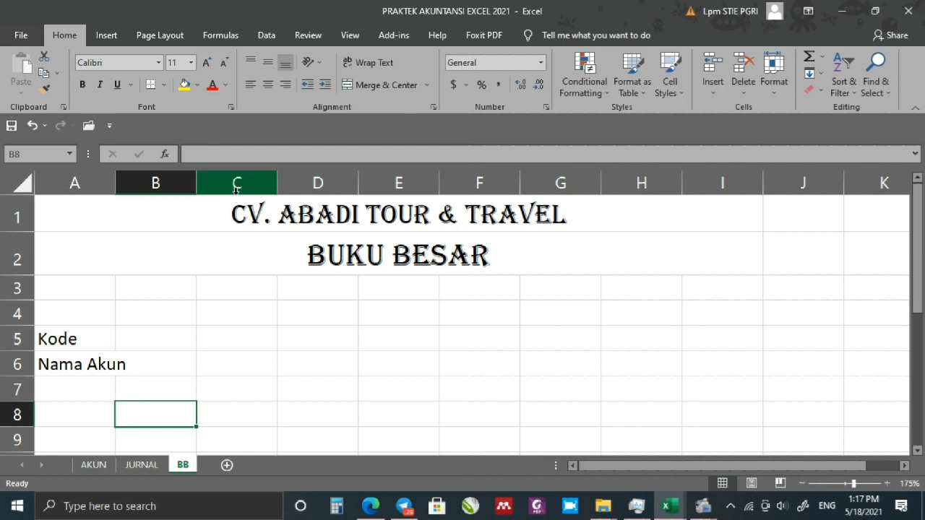
Open data validation for cell C5 beside the Kode label and set the allowed values to List.
click(240, 342)
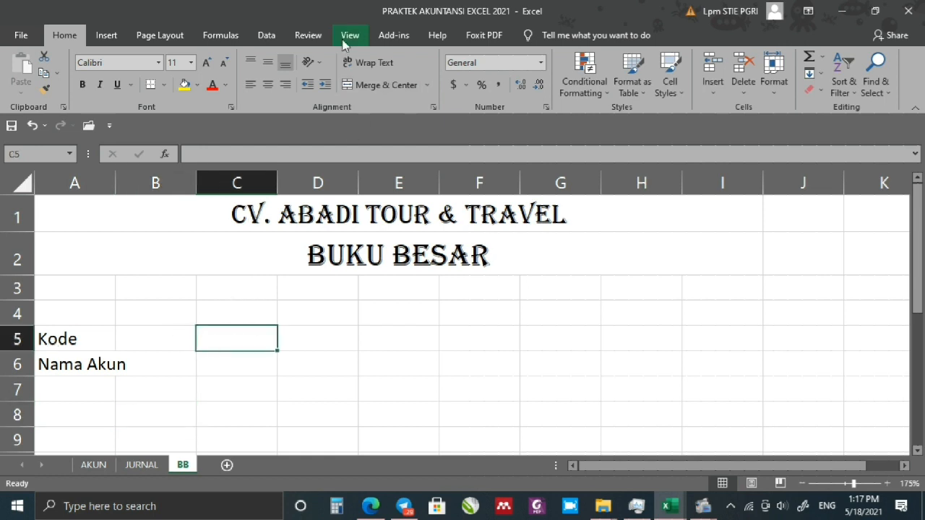
click(266, 37)
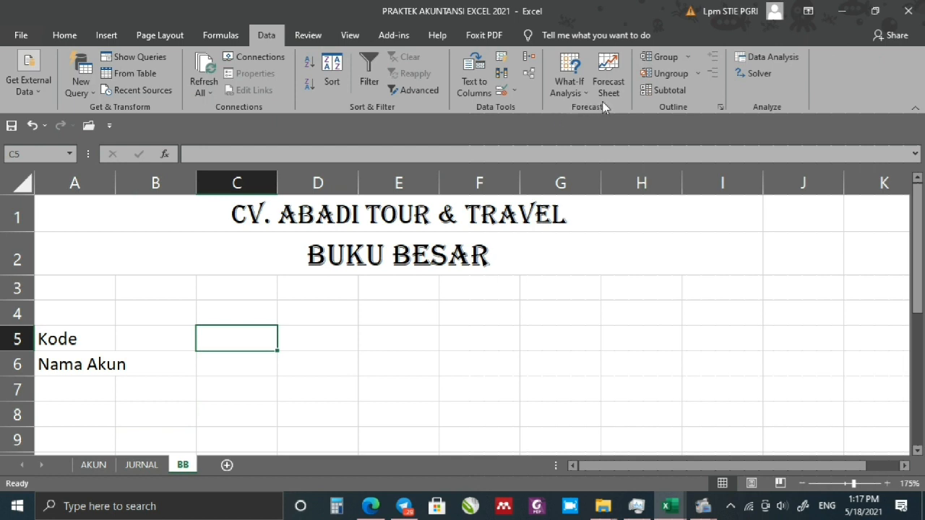
click(514, 93)
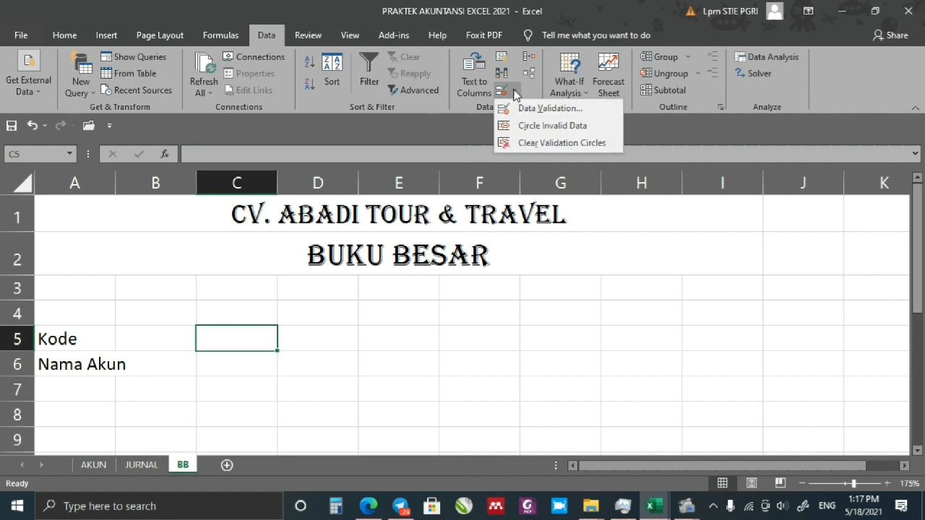
click(514, 92)
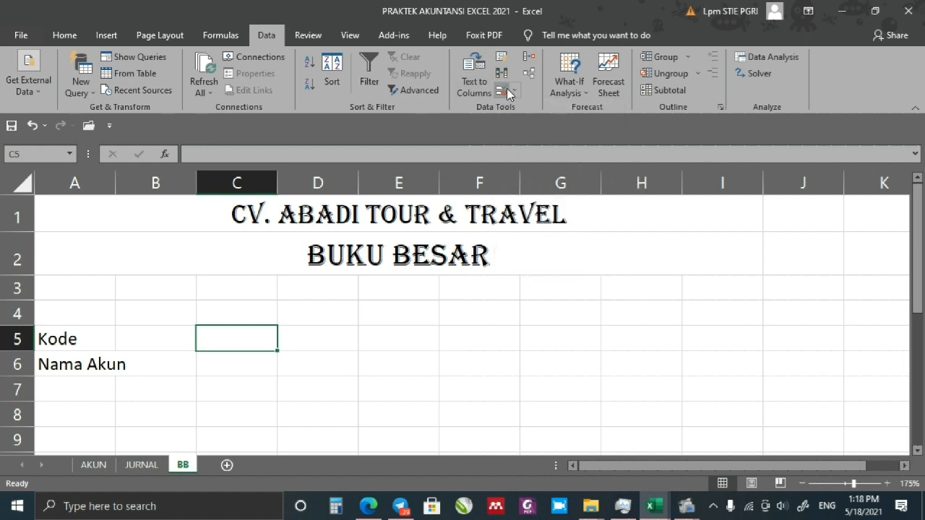
click(513, 91)
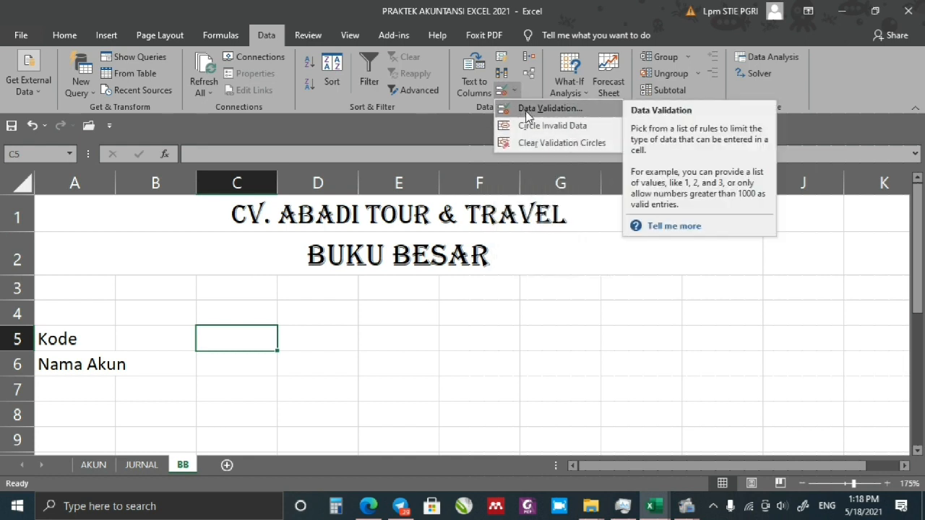
click(526, 110)
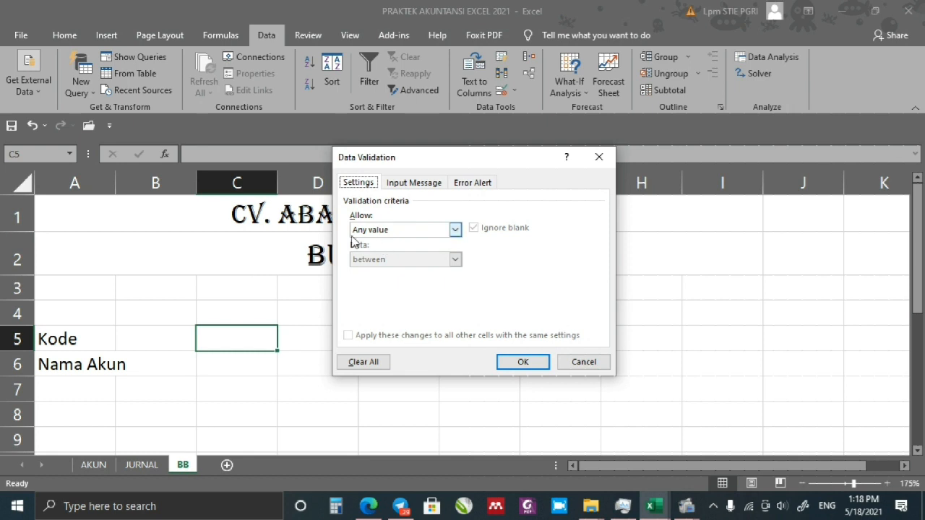
click(396, 232)
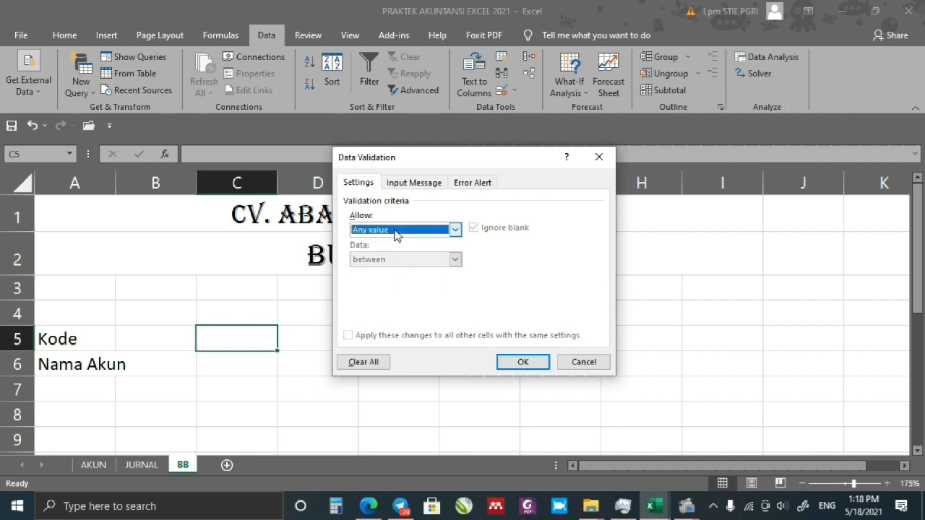
click(375, 272)
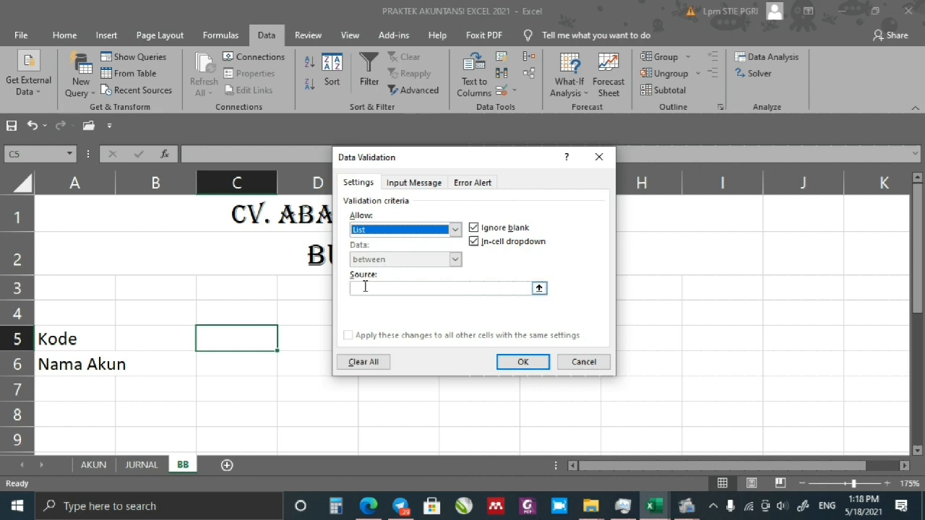
Set the list source to the account codes in AKUN!$A$6:$A$33, apply the validation, and check the dropdown in C5.
click(539, 289)
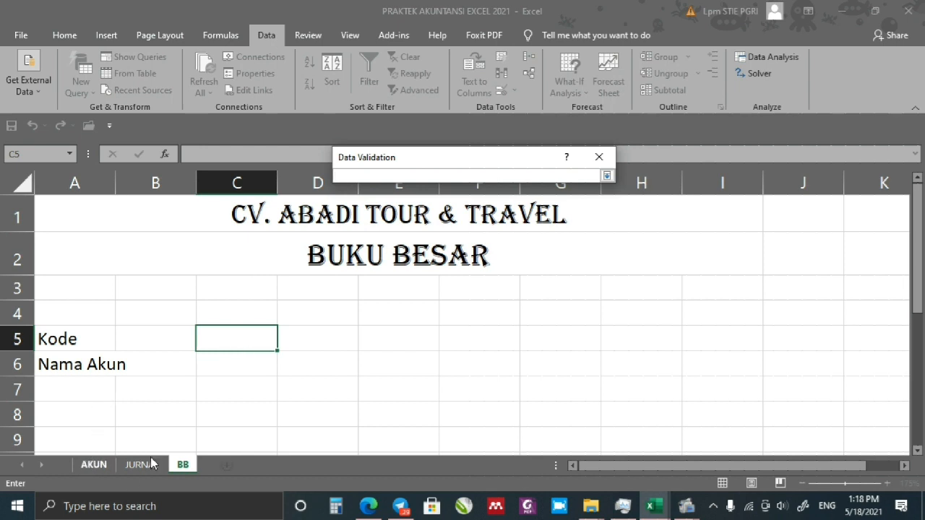
click(95, 466)
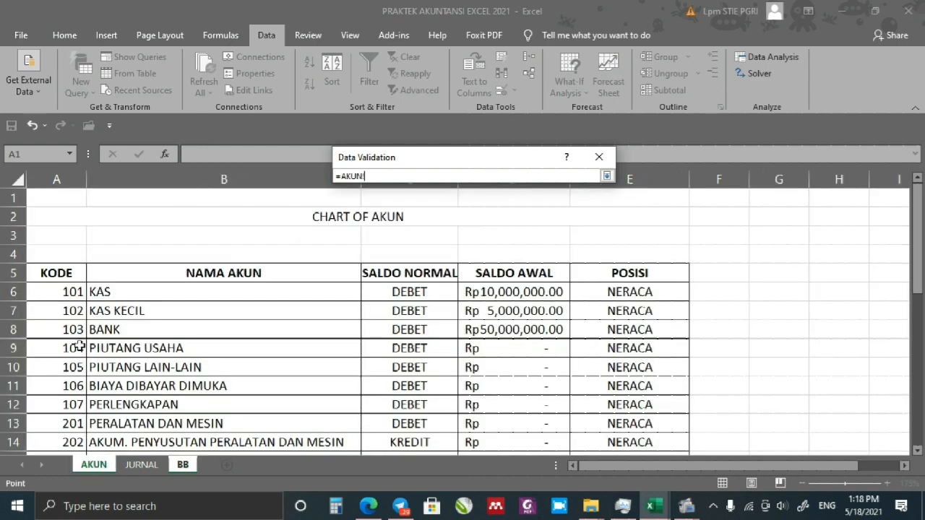
drag(70, 291, 69, 423)
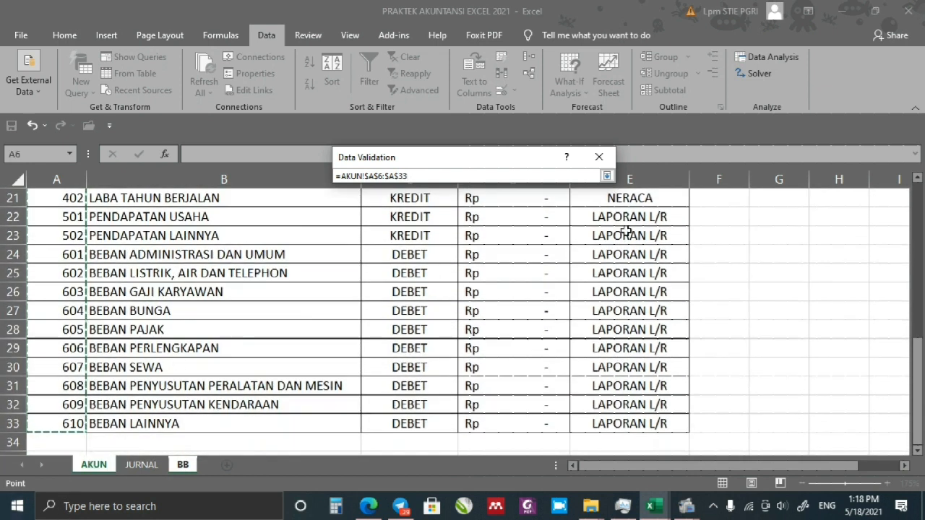
click(607, 177)
click(518, 367)
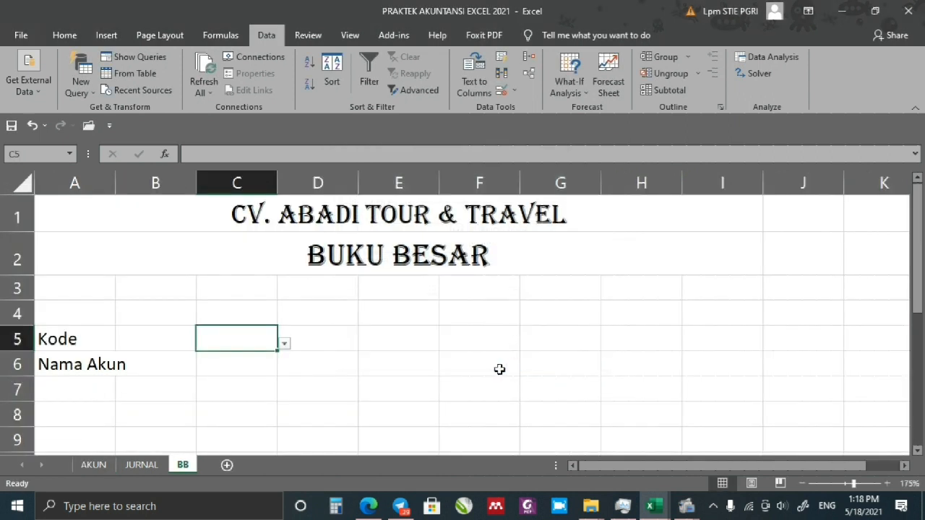
click(285, 345)
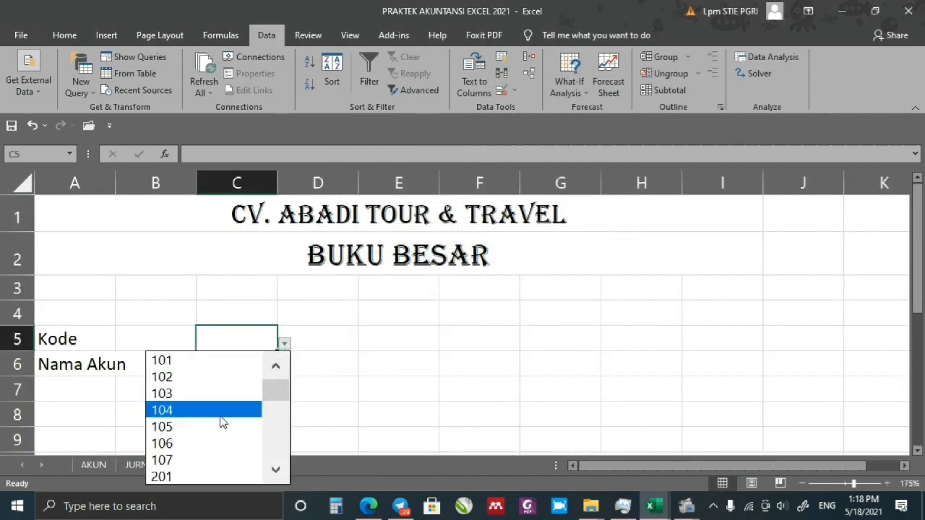
click(373, 367)
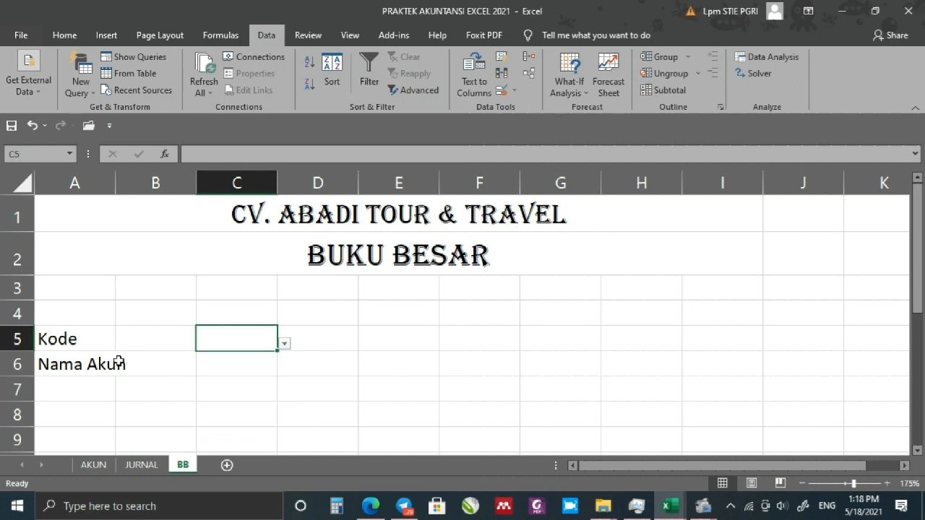
Start a formula in C6 beside Nama Akun with an IF that returns blank when C5 is empty: =IF(C5="","",.
click(237, 375)
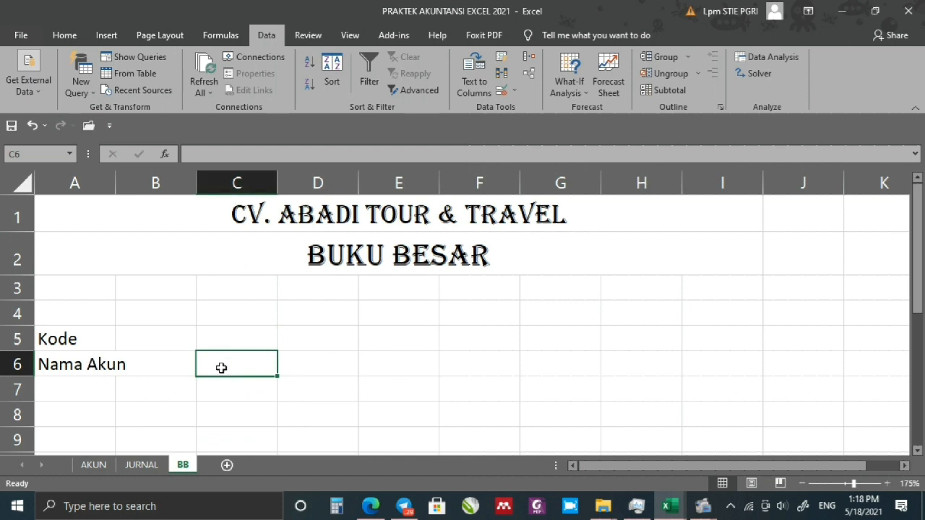
ctrl+scroll(227, 372, up, 2)
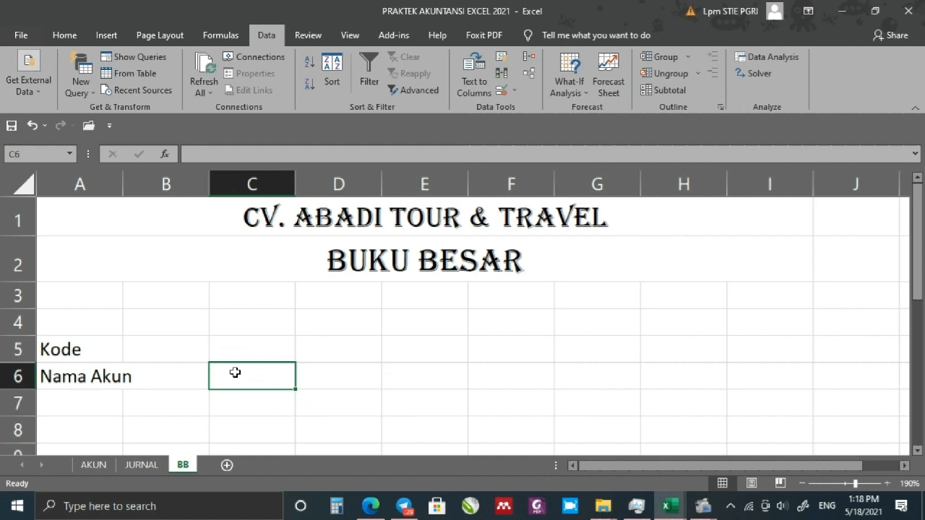
scroll(296, 387, down, 2)
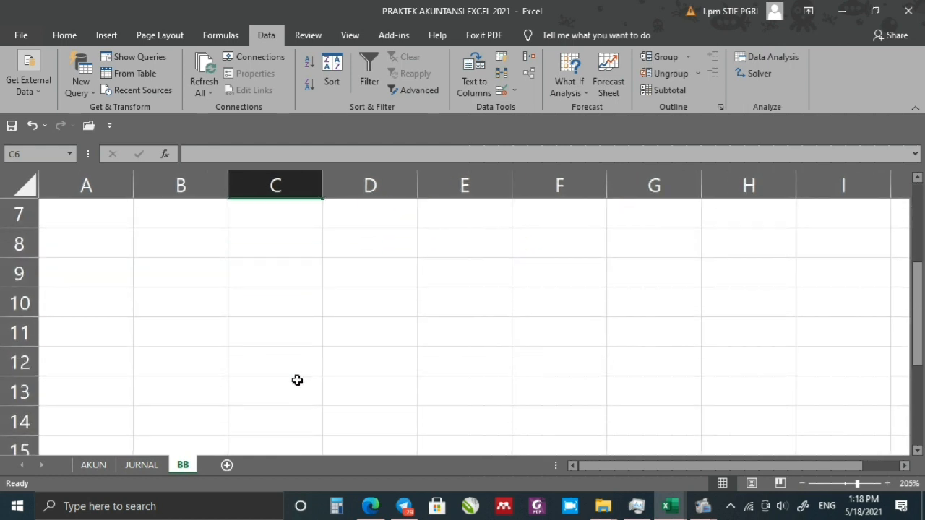
scroll(297, 380, up, 2)
text(=)
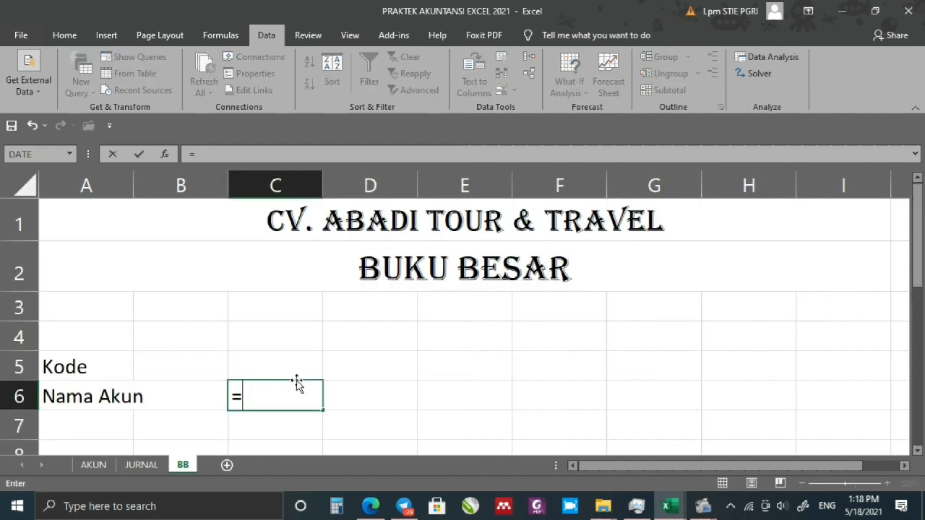
text(if)
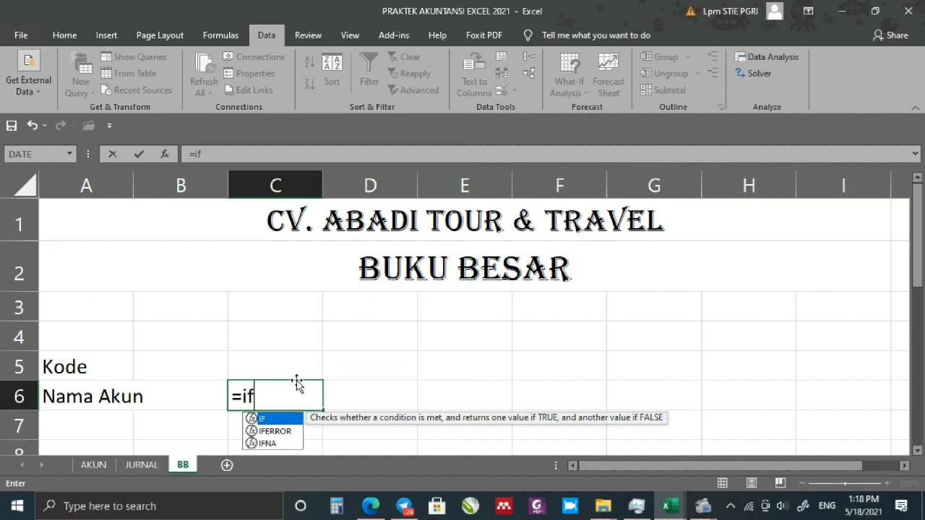
text(()
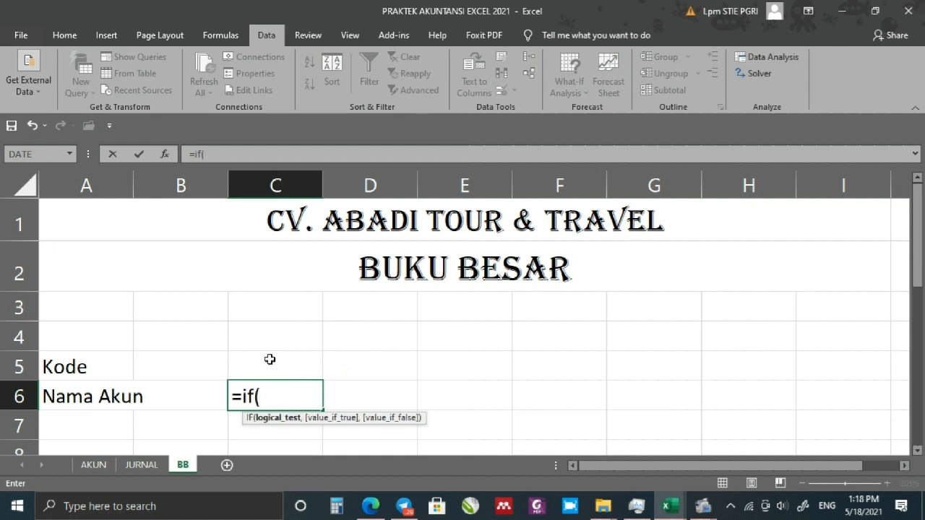
click(270, 363)
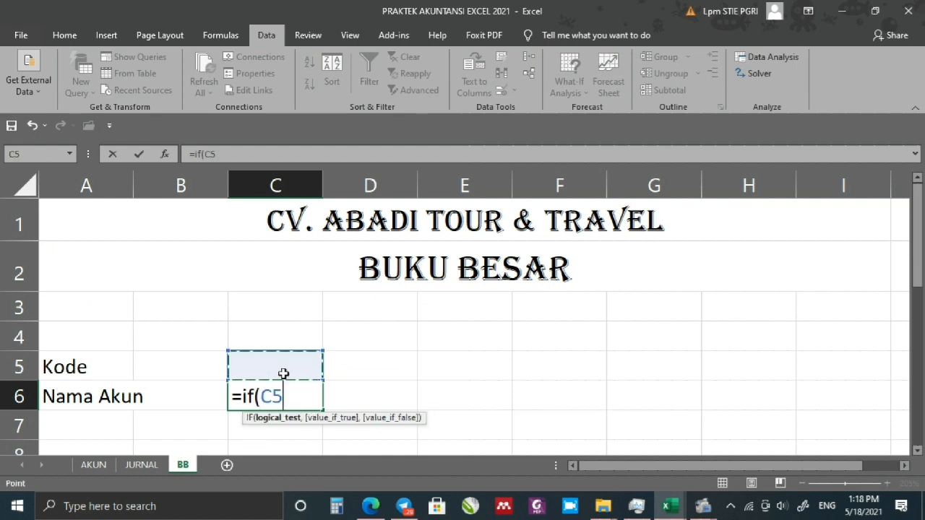
text(="",")
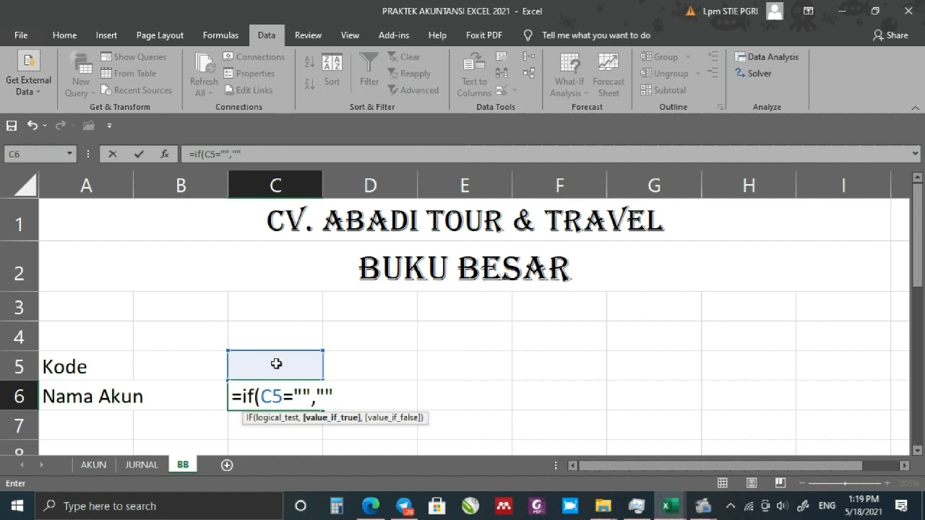
text(",)
Complete the C6 formula with VLOOKUP(C5,AKUN,2), using the named range AKUN as the table, and enter it.
text(Vl)
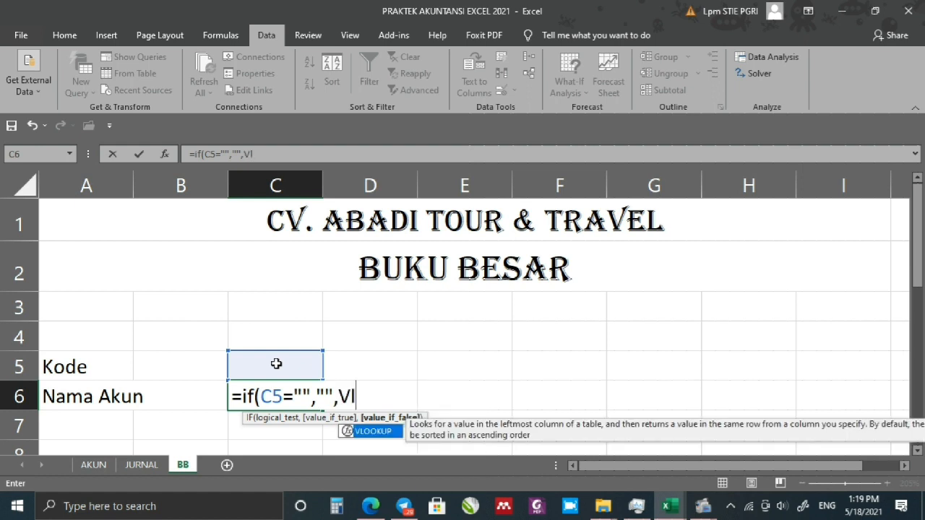
text(ookup()
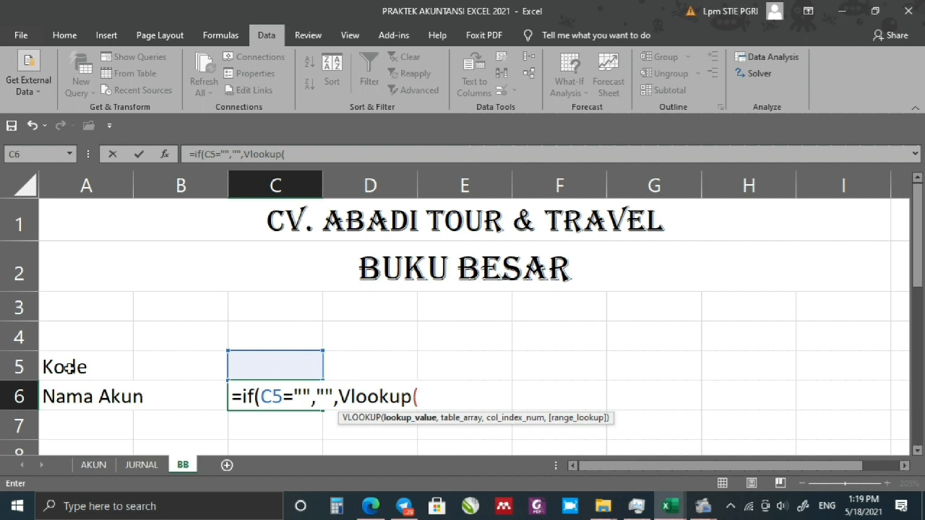
click(292, 367)
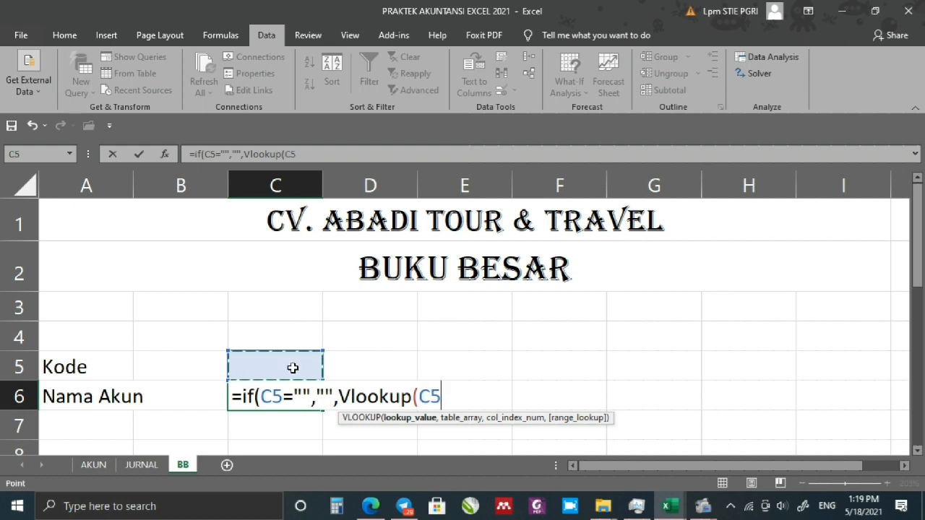
text(,)
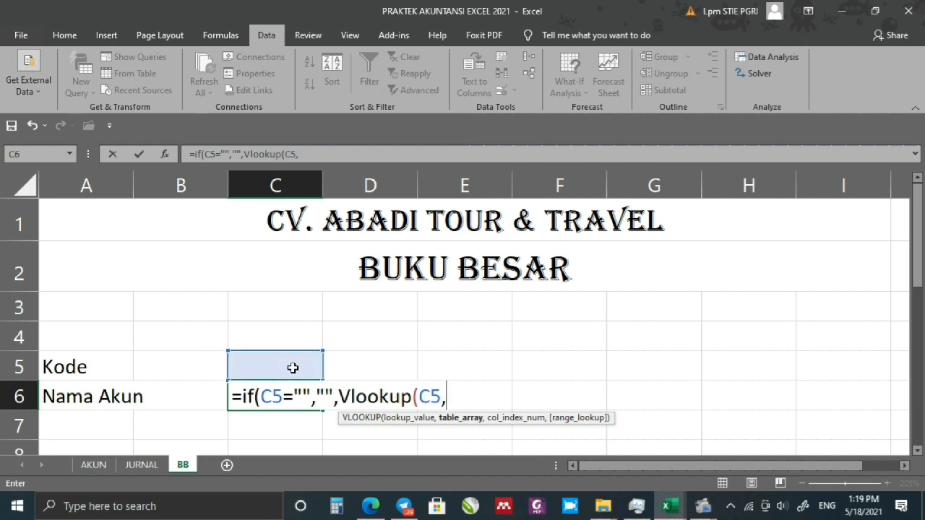
click(95, 466)
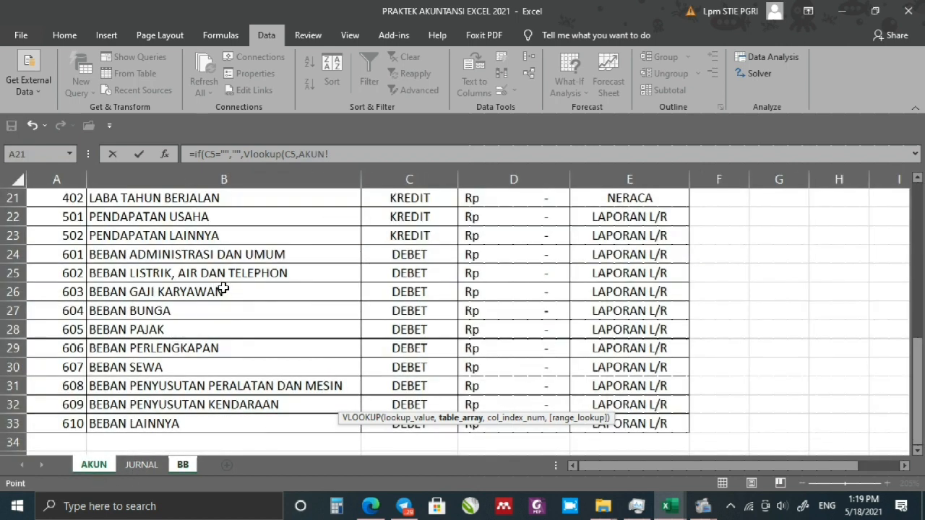
scroll(239, 275, up, 6)
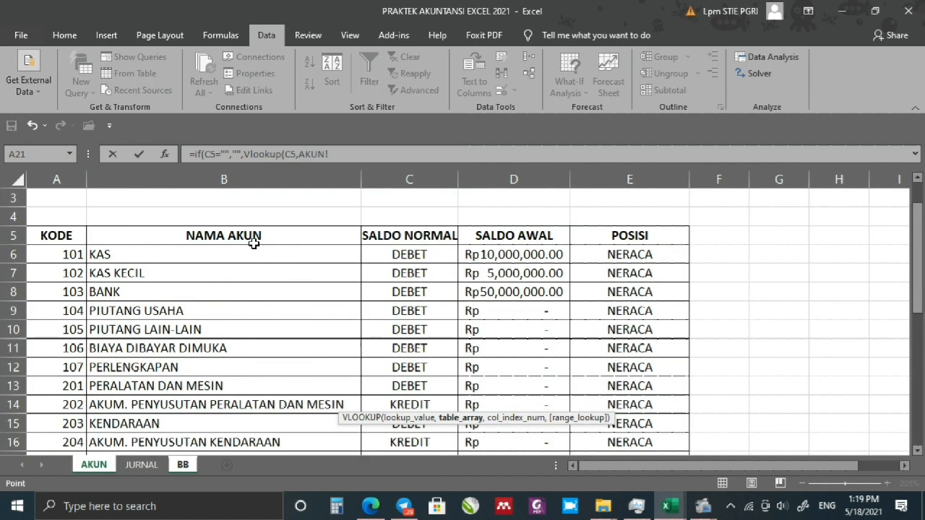
click(330, 154)
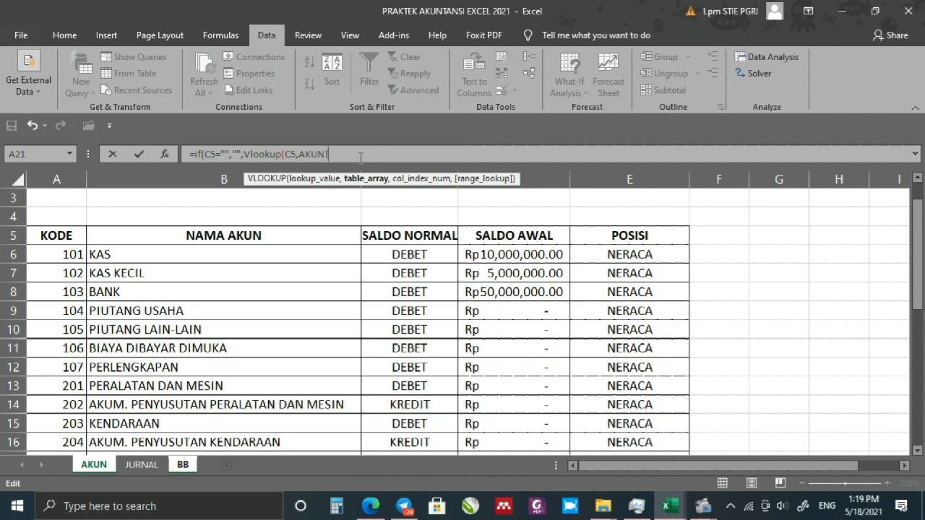
key(BackSpace)
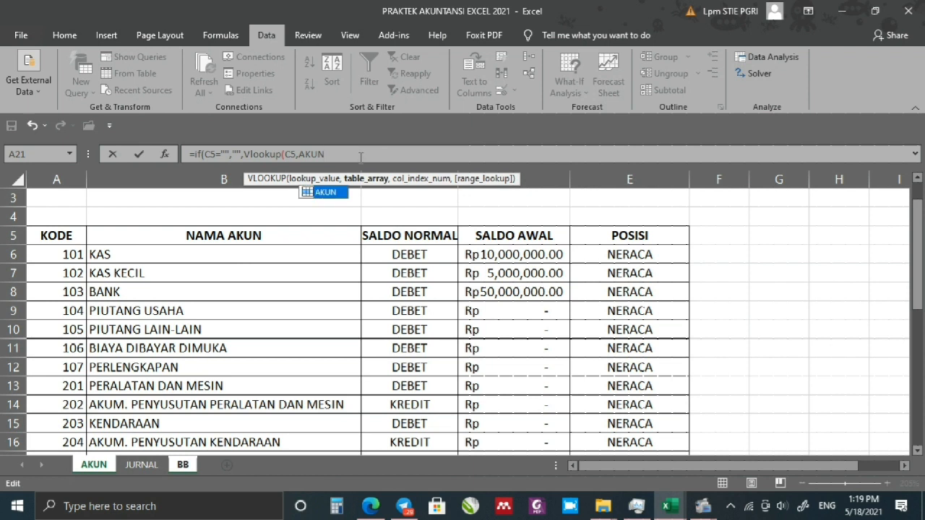
text(,)
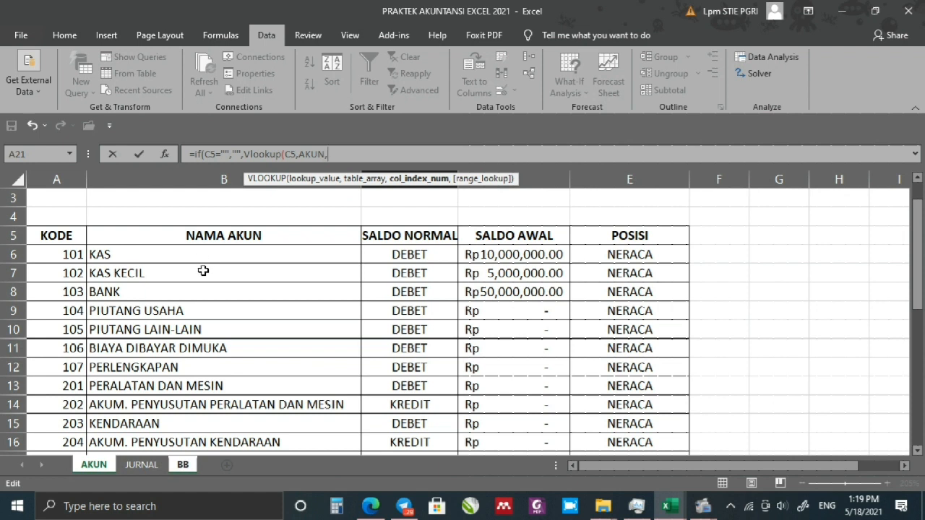
text(2)))
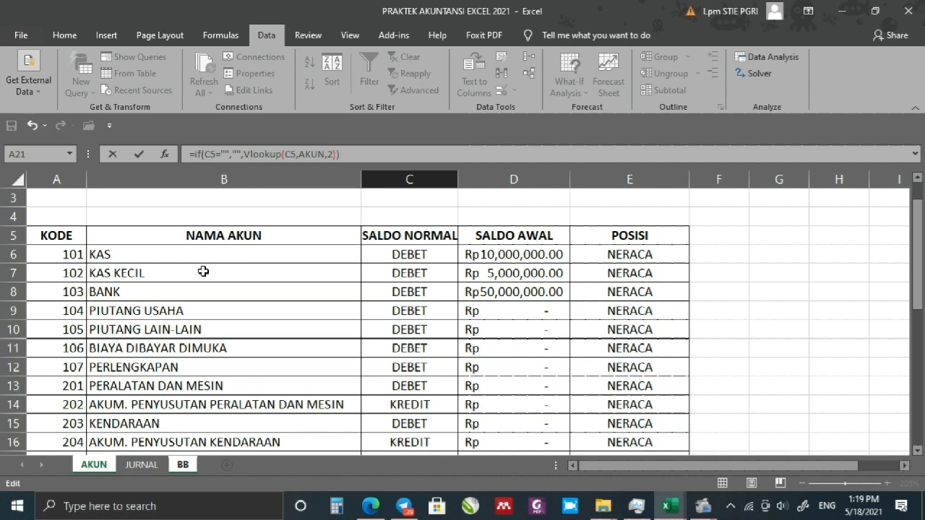
key(Return)
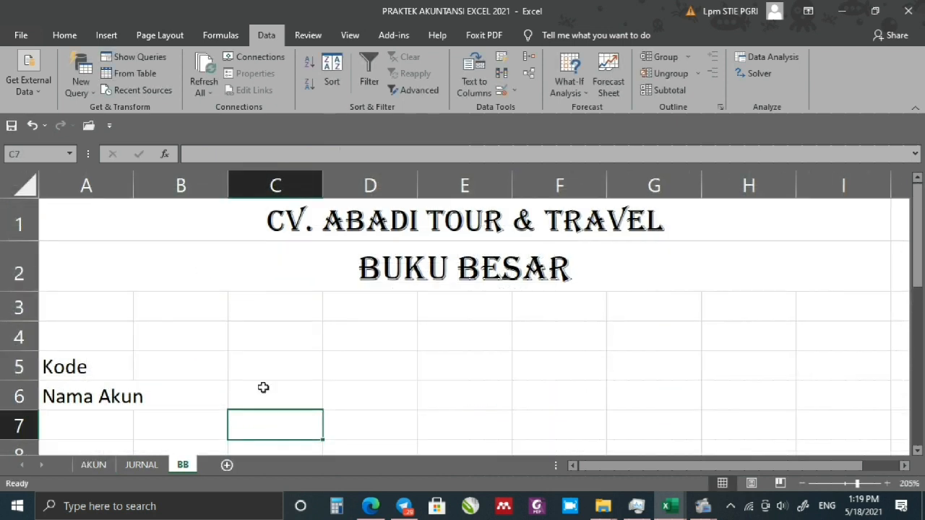
Test the account name formula by choosing code 102 and finally 201 from the dropdown in C5.
scroll(246, 386, down, 2)
scroll(207, 368, up, 2)
scroll(287, 295, down, 1)
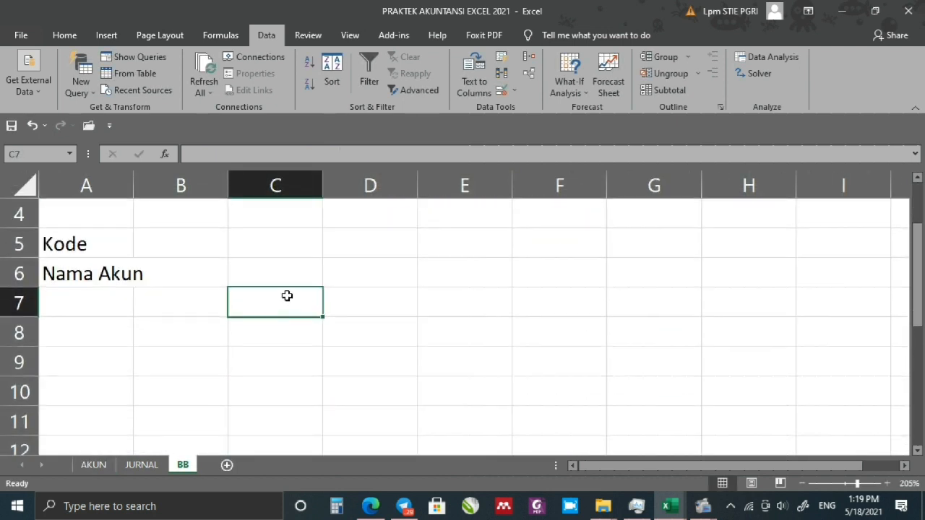
click(285, 271)
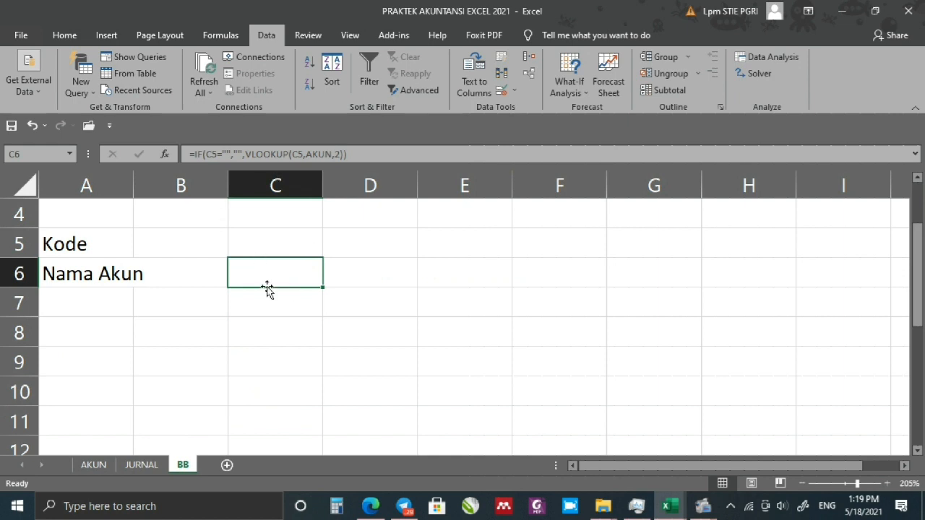
click(276, 240)
click(328, 251)
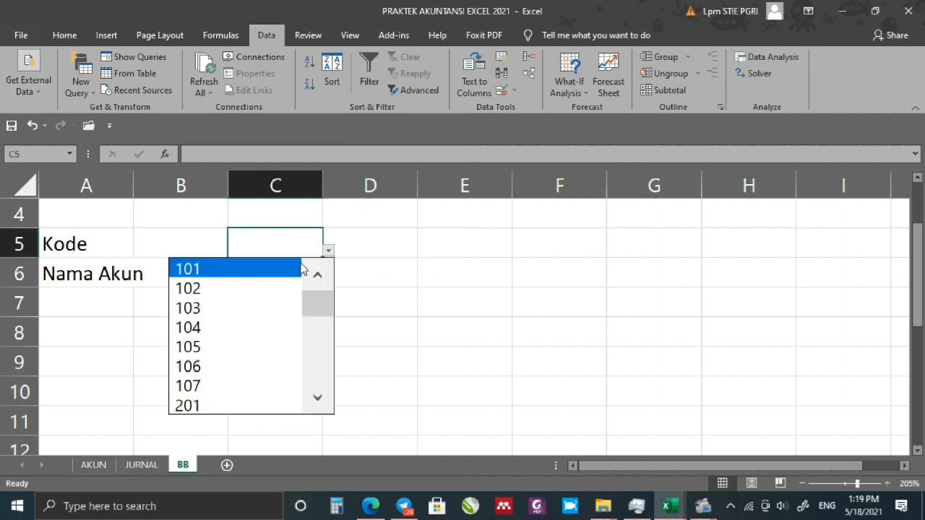
click(215, 289)
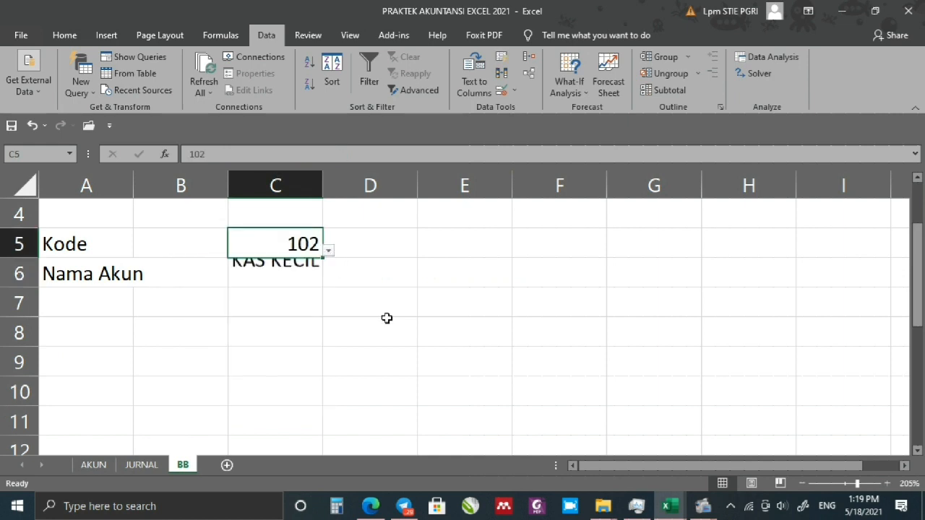
click(329, 251)
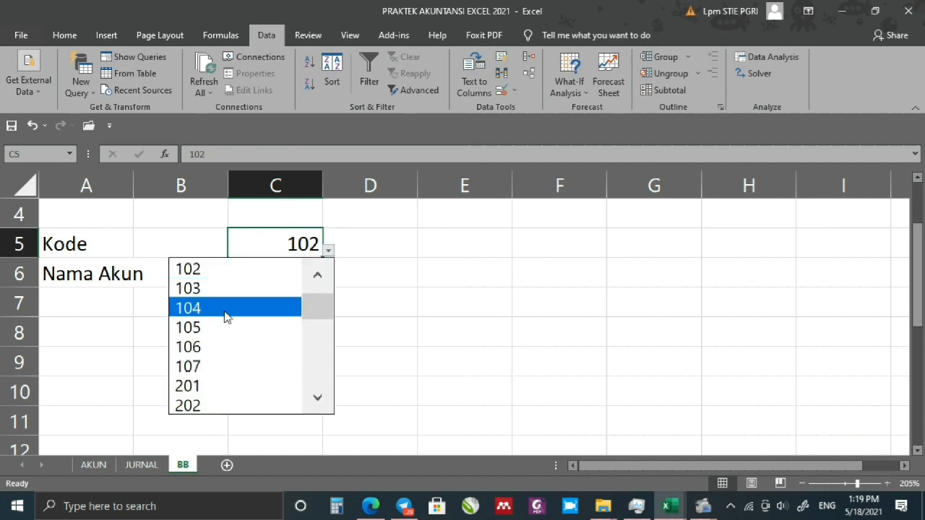
click(195, 387)
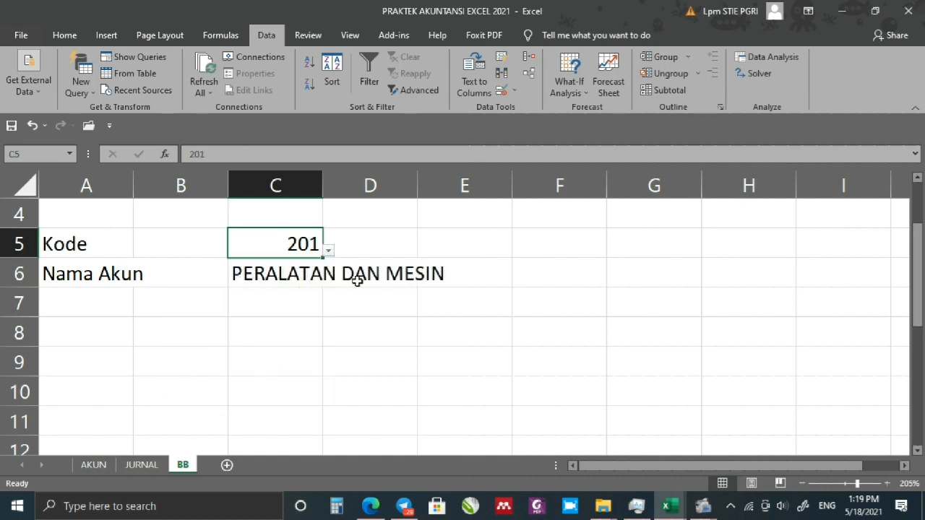
click(350, 321)
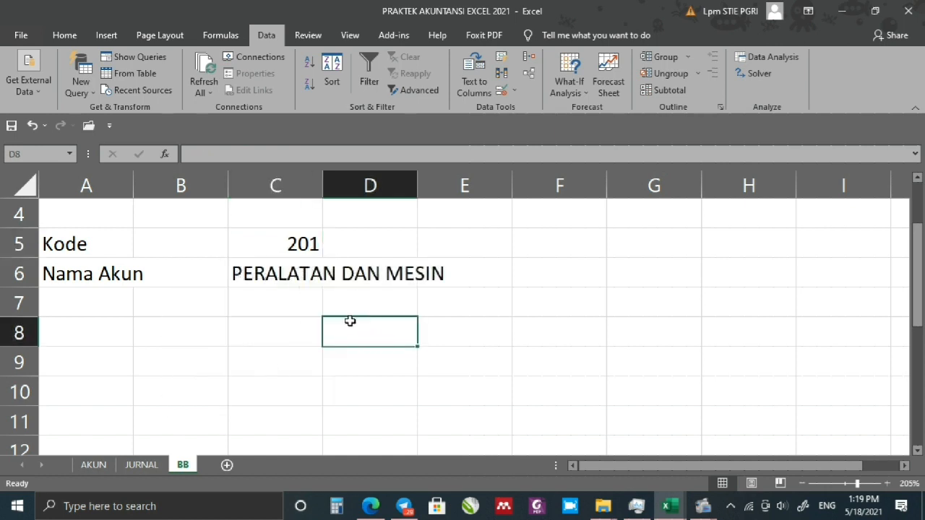
Left-align the account code in cell C5.
click(286, 249)
click(66, 37)
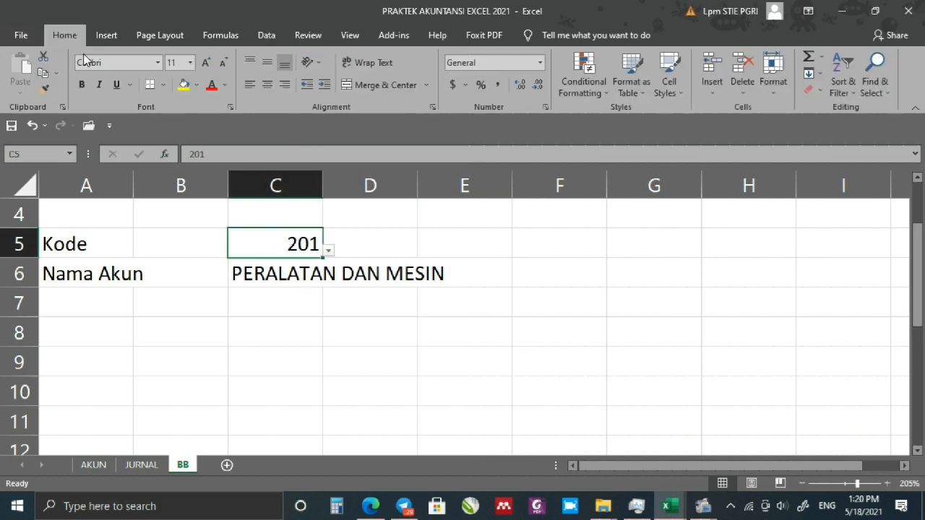
click(251, 85)
click(300, 330)
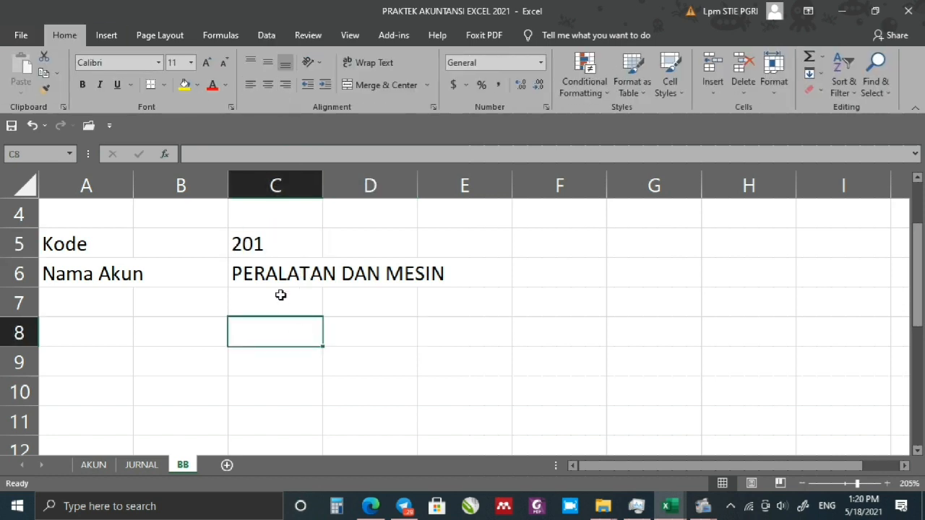
Enter the label "POSISI" in capitals in cell F5, on the same row as Kode.
scroll(281, 284, up, 1)
ctrl+scroll(280, 284, down, 2)
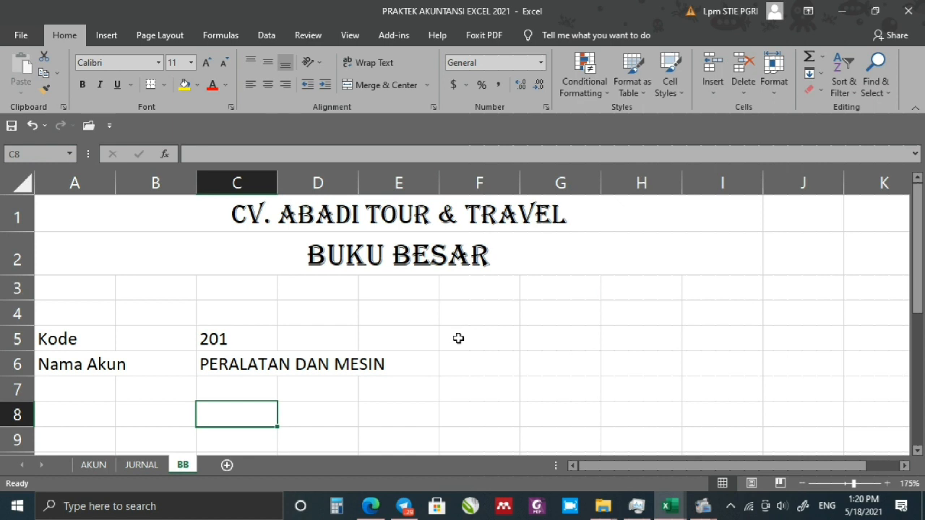
click(458, 345)
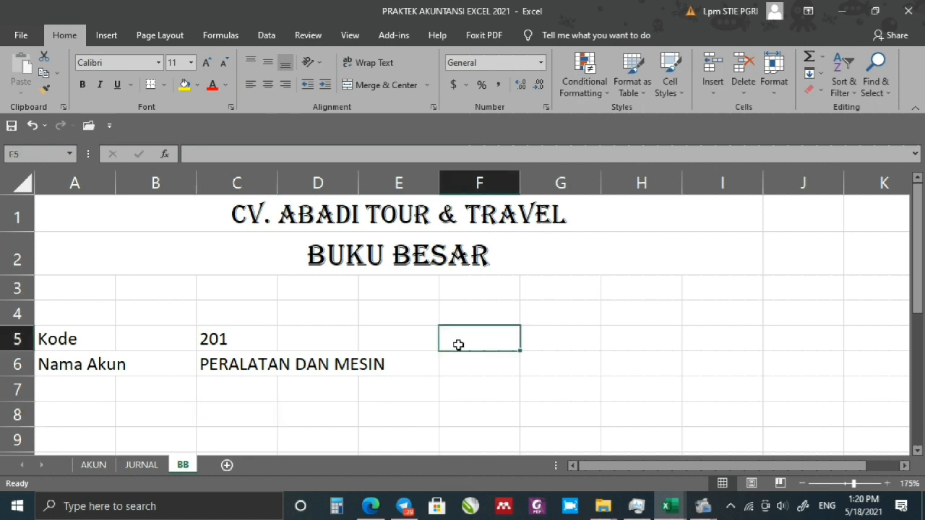
text(p)
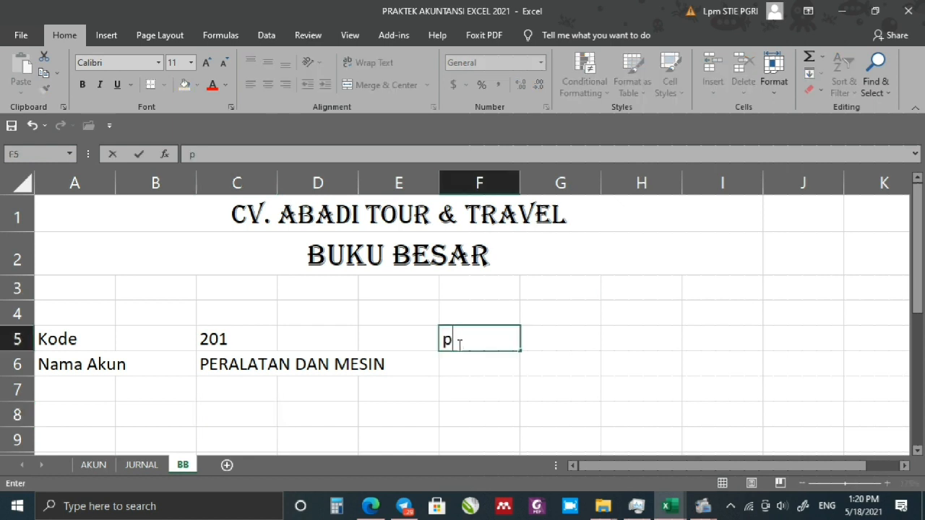
key(BackSpace)
key(Caps_Lock)
text(P)
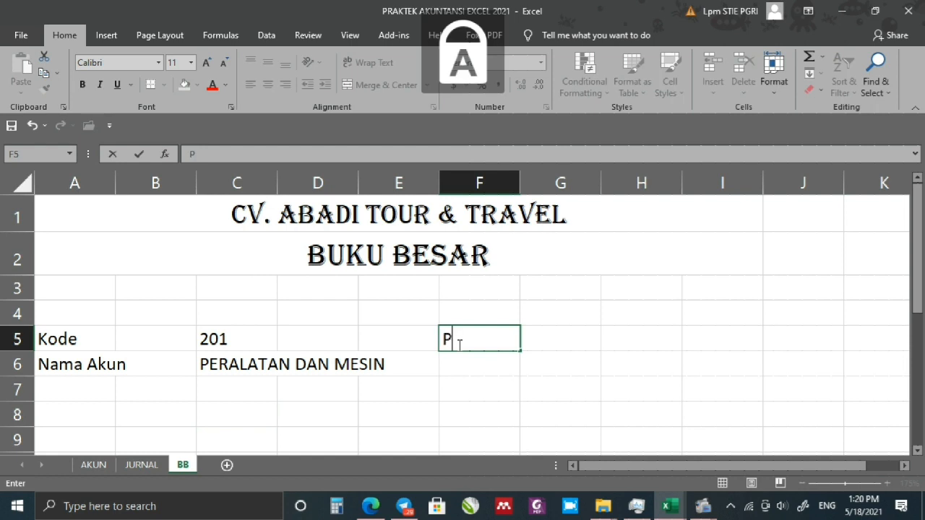
text(OSISI)
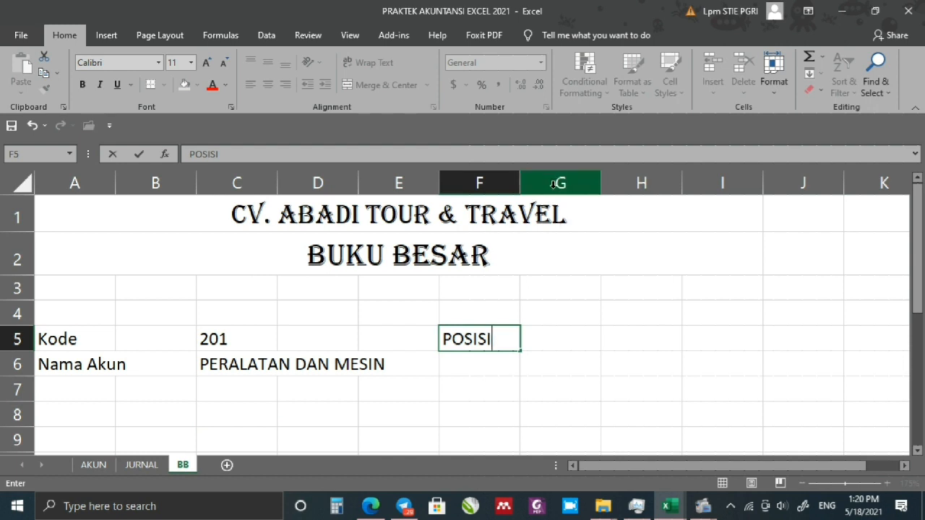
click(554, 341)
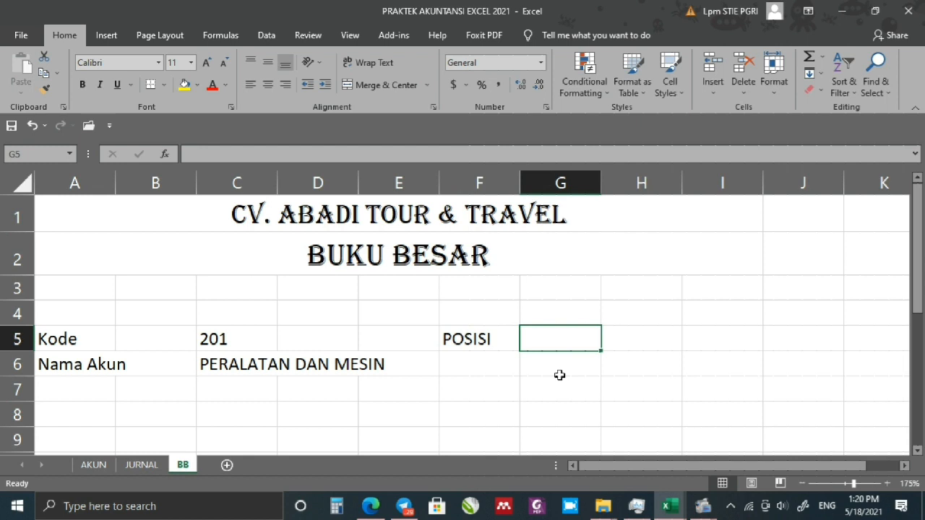
text(=IF()
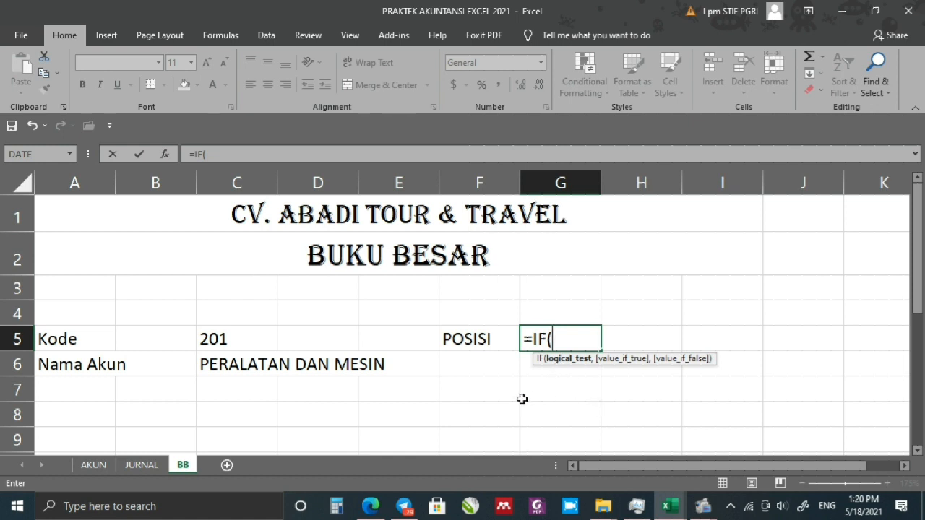
click(214, 341)
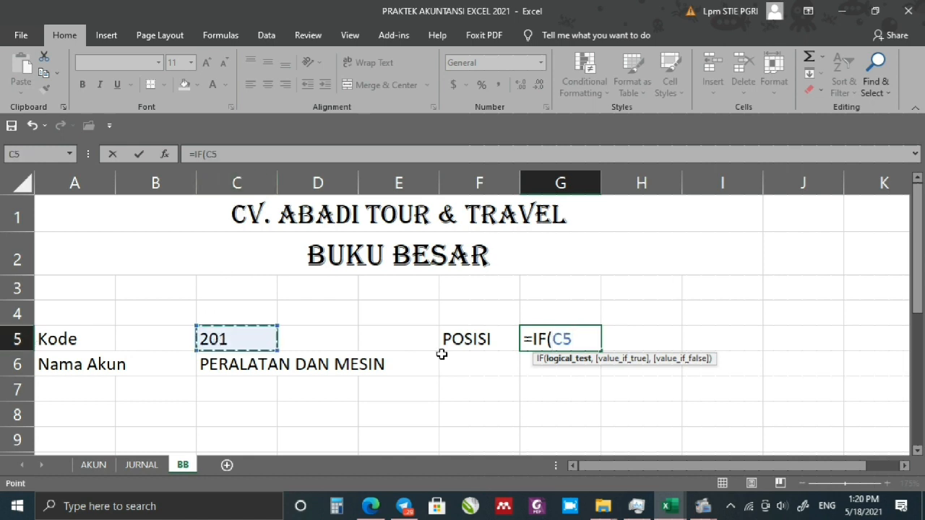
text(=)
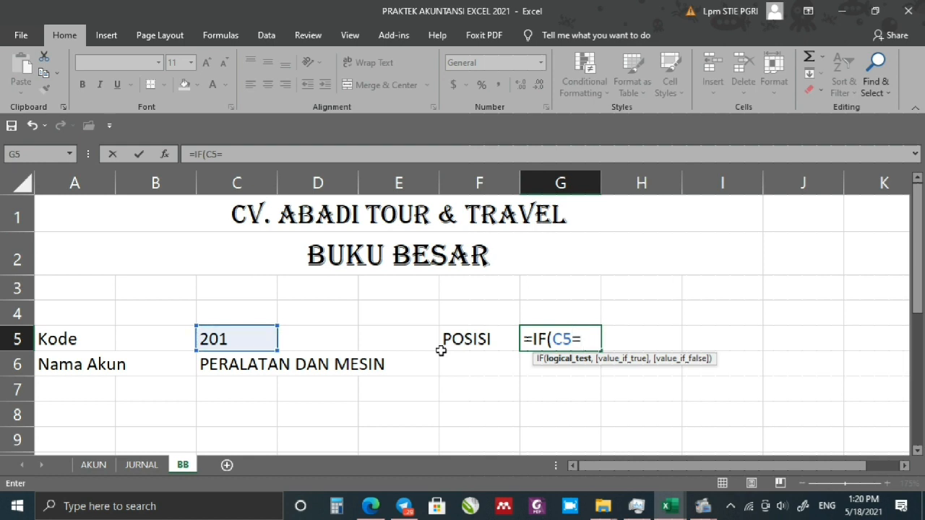
text("",)
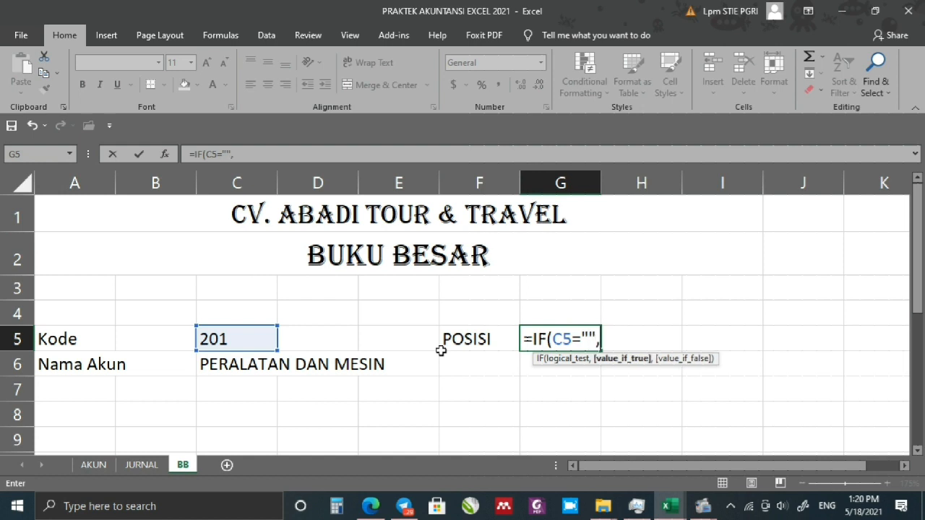
text("",)
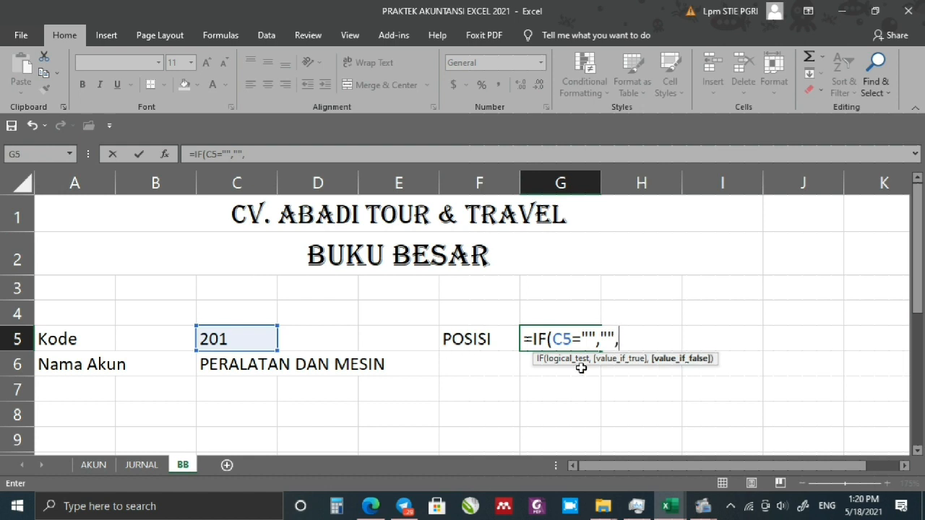
text(vLOOKUP)
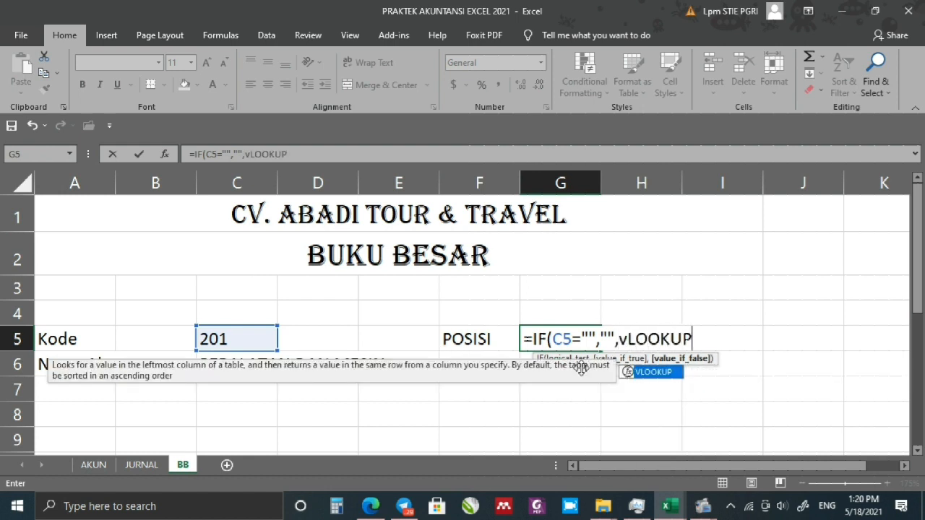
key(Caps_Lock)
text(()
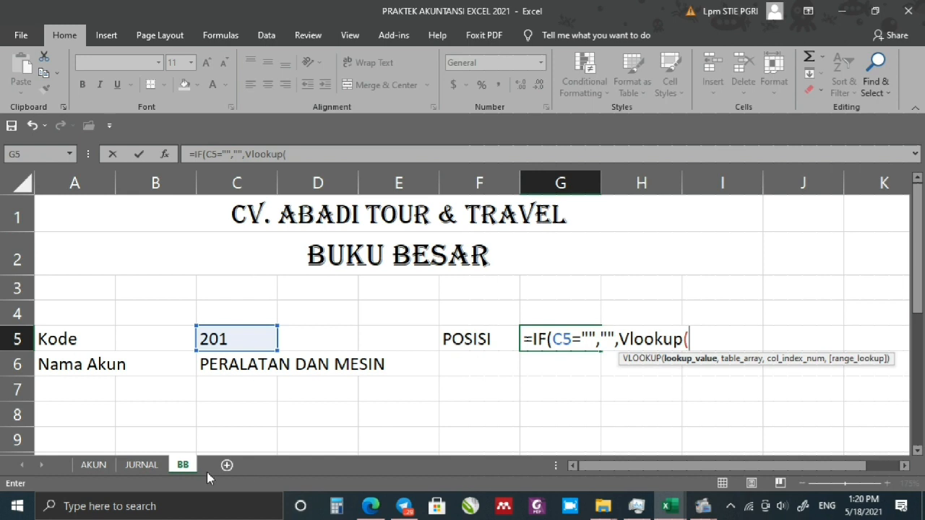
click(88, 466)
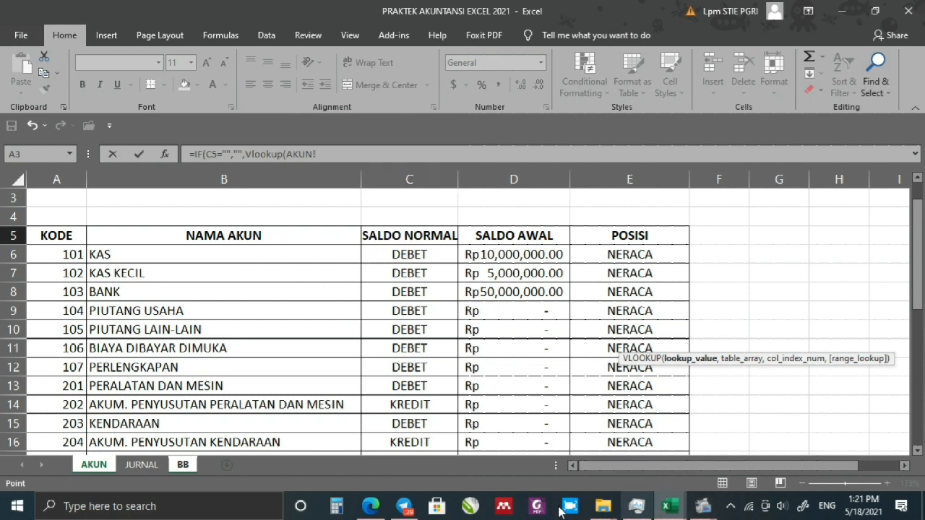
drag(355, 157, 286, 155)
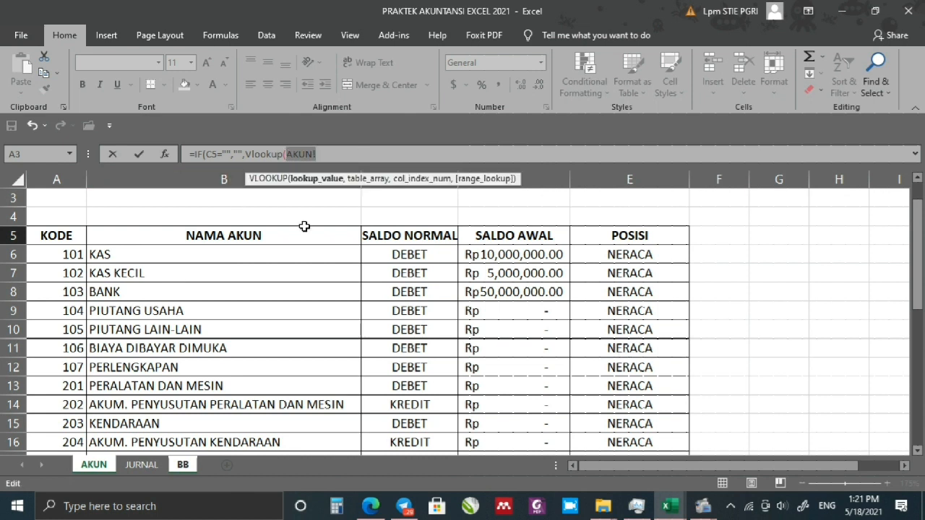
text(C5)
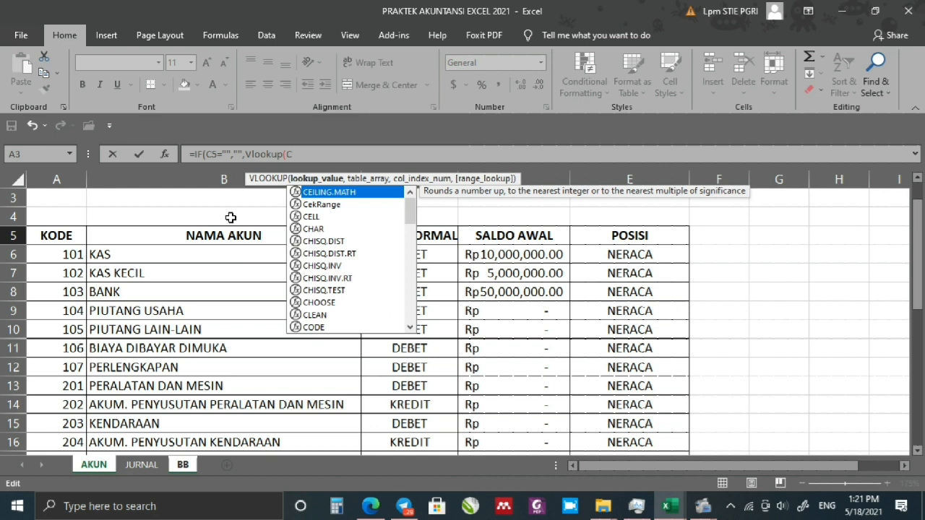
text(,)
key(BackSpace)
key(BackSpace)
key(BackSpace)
key(BackSpace)
key(BackSpace)
key(BackSpace)
key(BackSpace)
key(BackSpace)
key(BackSpace)
key(BackSpace)
key(BackSpace)
key(BackSpace)
key(BackSpace)
key(BackSpace)
key(BackSpace)
key(BackSpace)
key(BackSpace)
key(BackSpace)
key(BackSpace)
key(BackSpace)
key(BackSpace)
key(BackSpace)
key(BackSpace)
key(BackSpace)
Start the G5 formula beside the POSISI label with =IF(BB!C5="","", so an empty account code returns a blank.
text(=if()
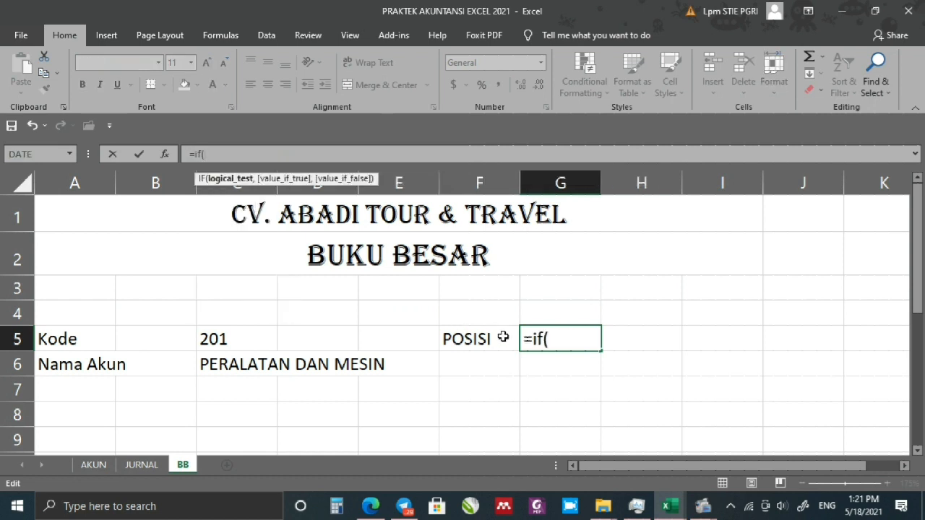
click(248, 339)
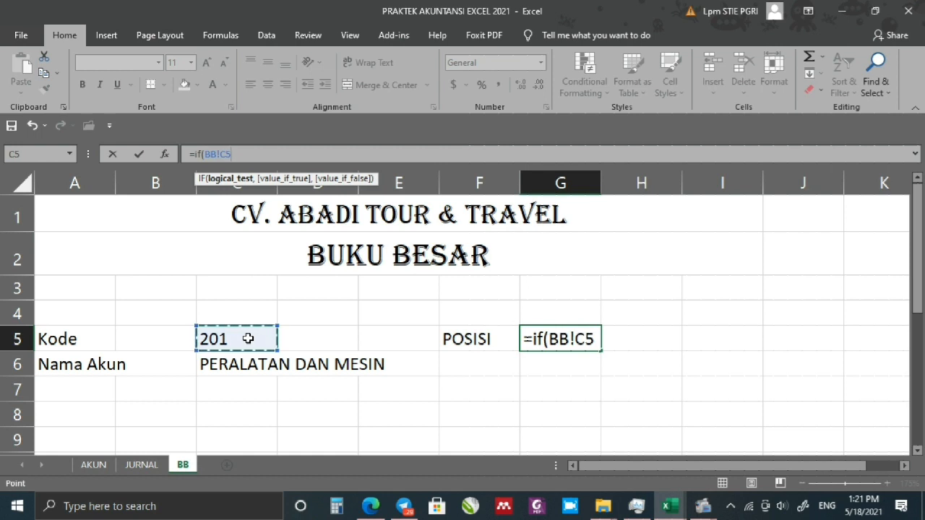
text(,)
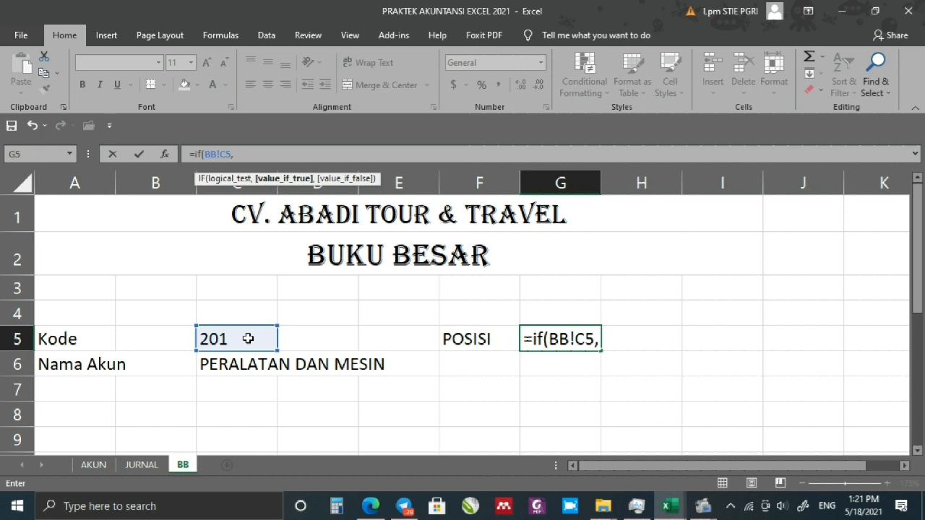
key(BackSpace)
text(=)
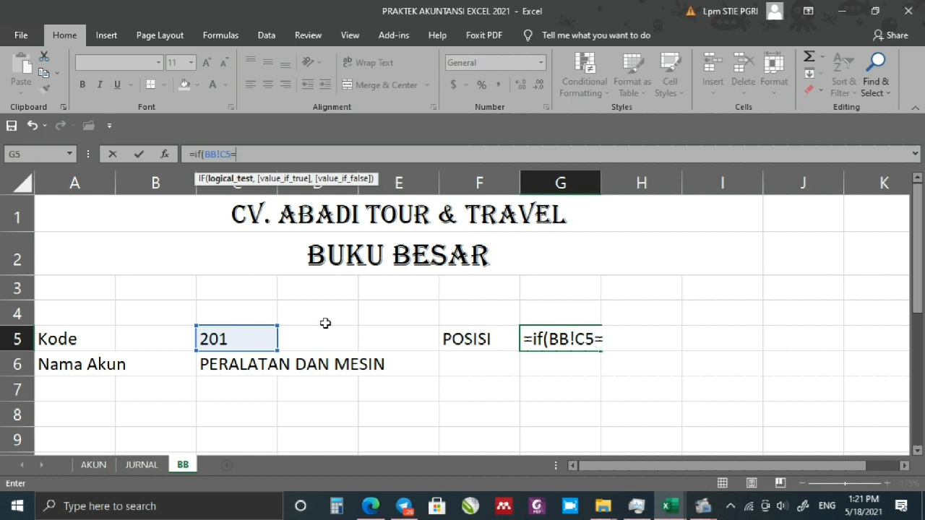
text("",)
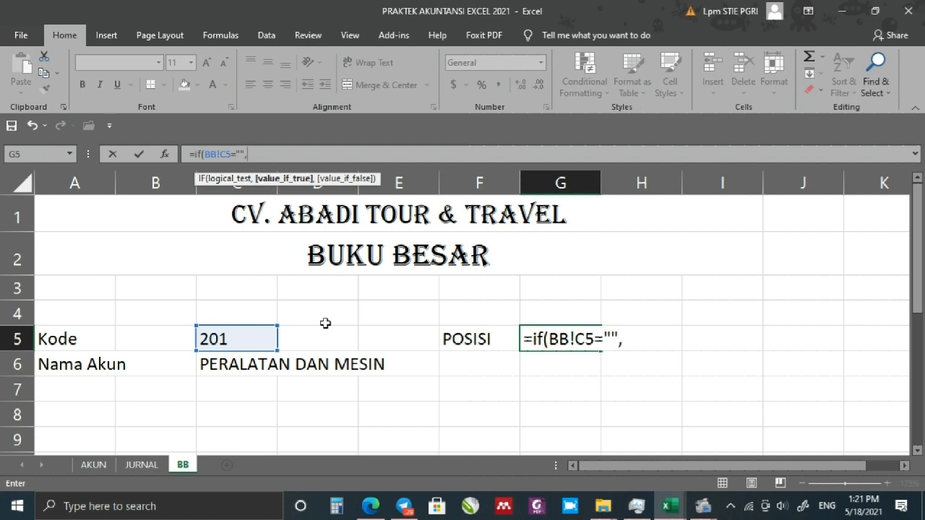
text("",)
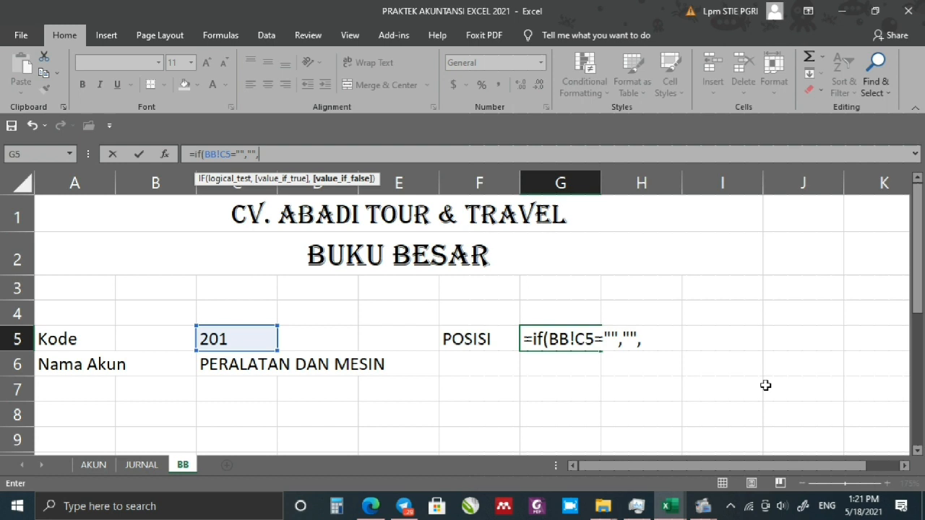
Complete the G5 formula with VLOOKUP(BB!C5,AKUN,3)), using the named range AKUN as the table, and enter it.
text(Vl)
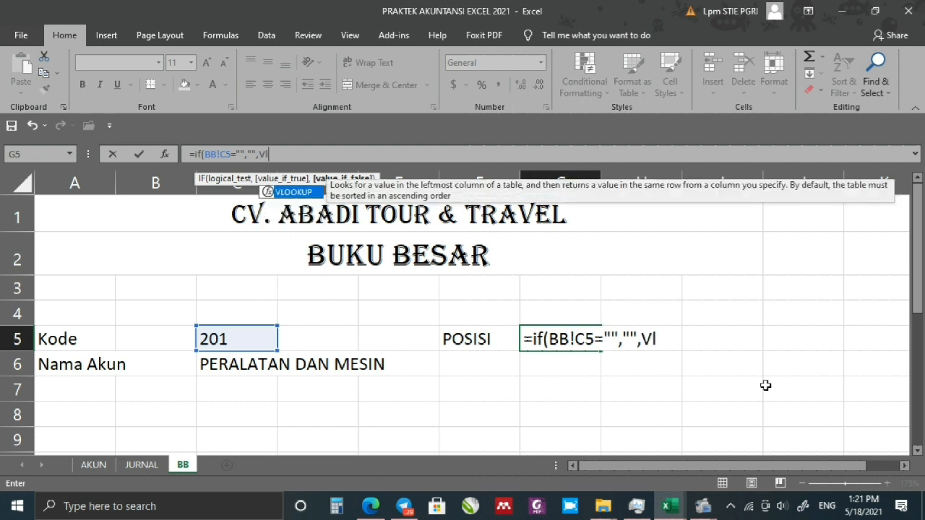
text(ookup)
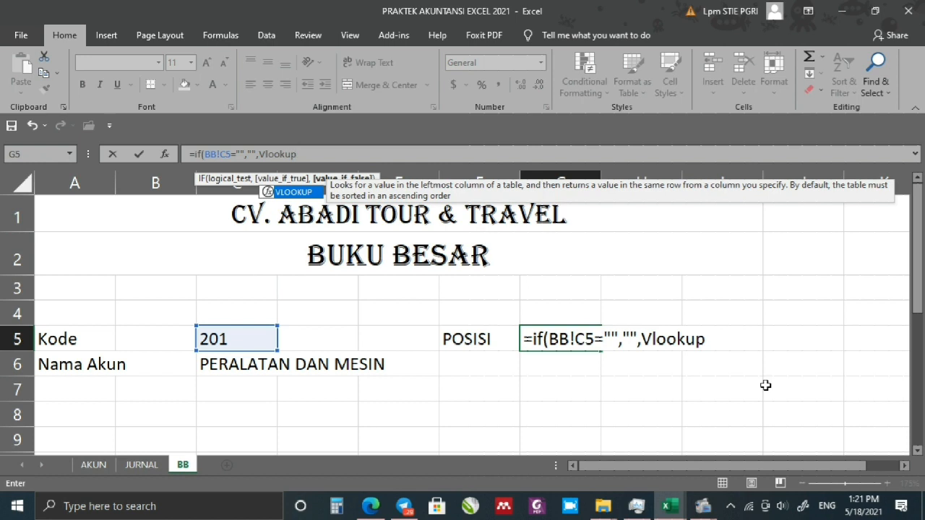
text(()
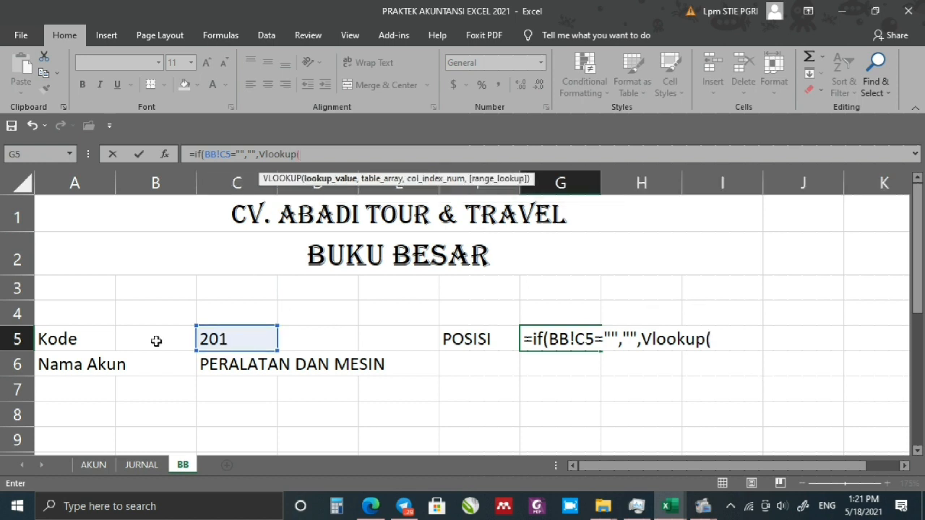
click(261, 338)
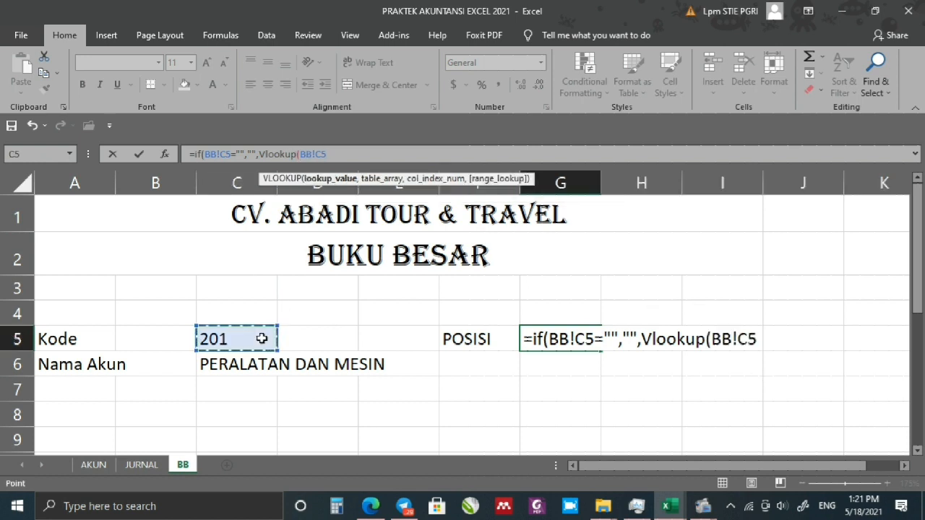
text(,)
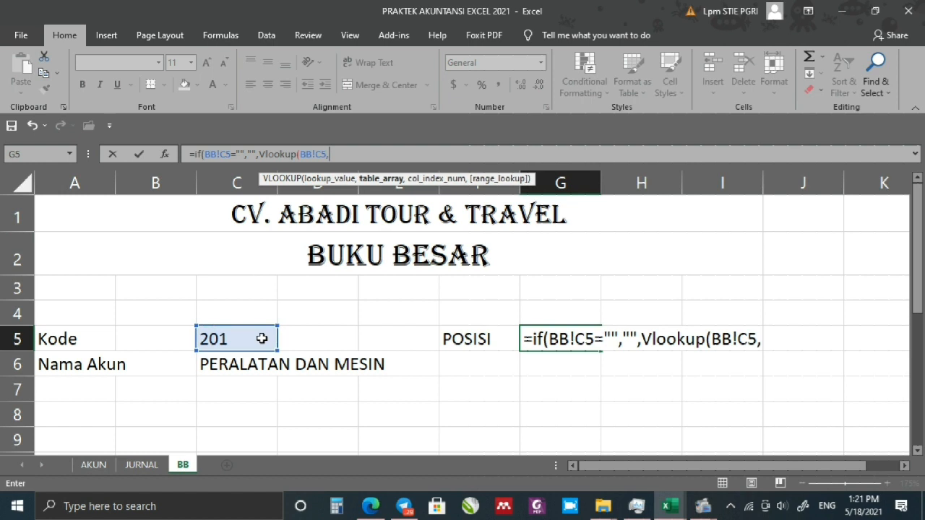
click(93, 466)
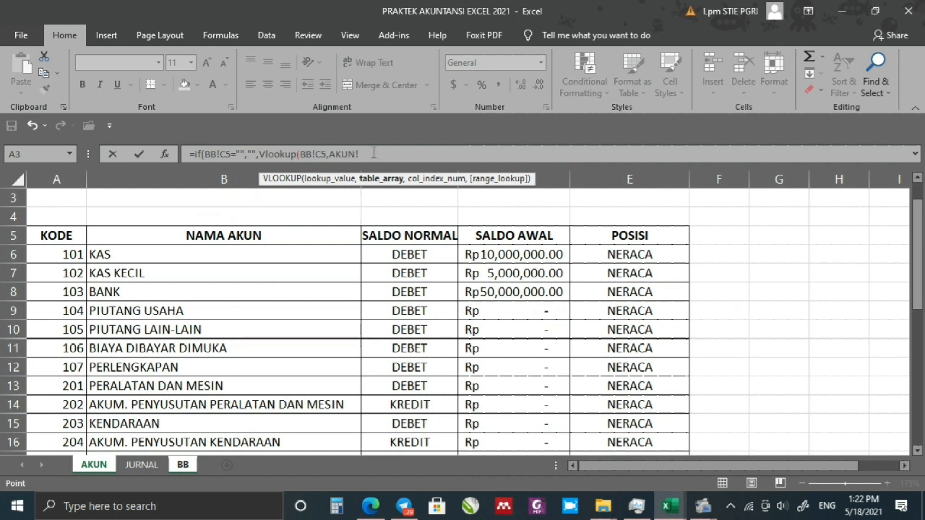
click(373, 153)
key(BackSpace)
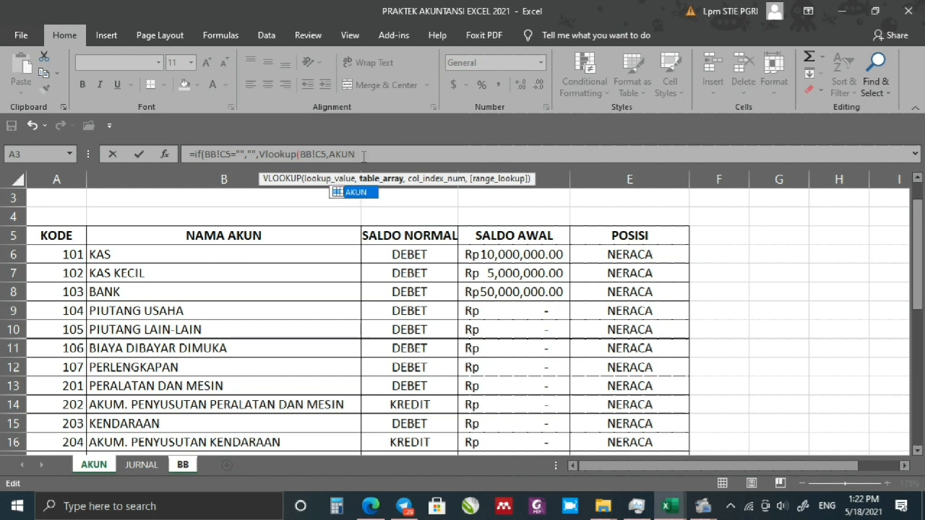
text(,3)
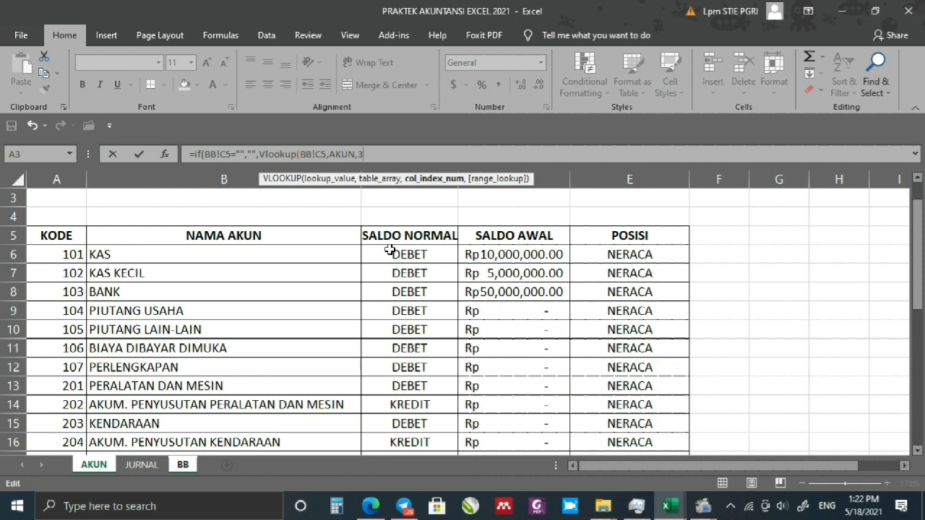
text())
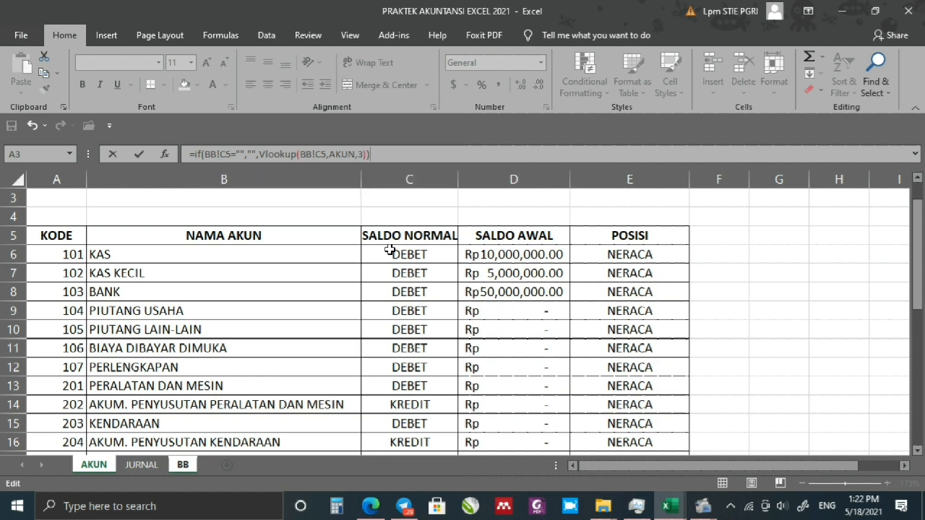
key(Return)
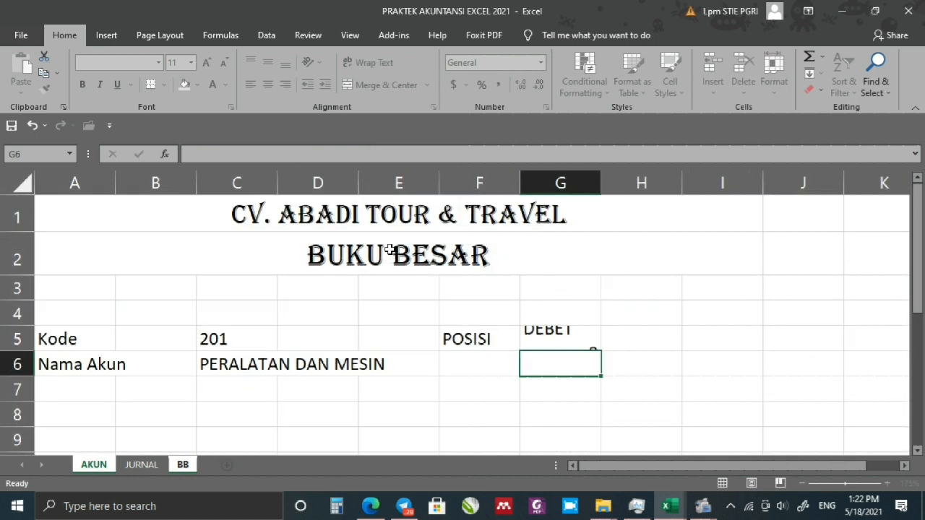
Replace the label in F5 with "SALDO NORMAL" in capitals.
click(473, 340)
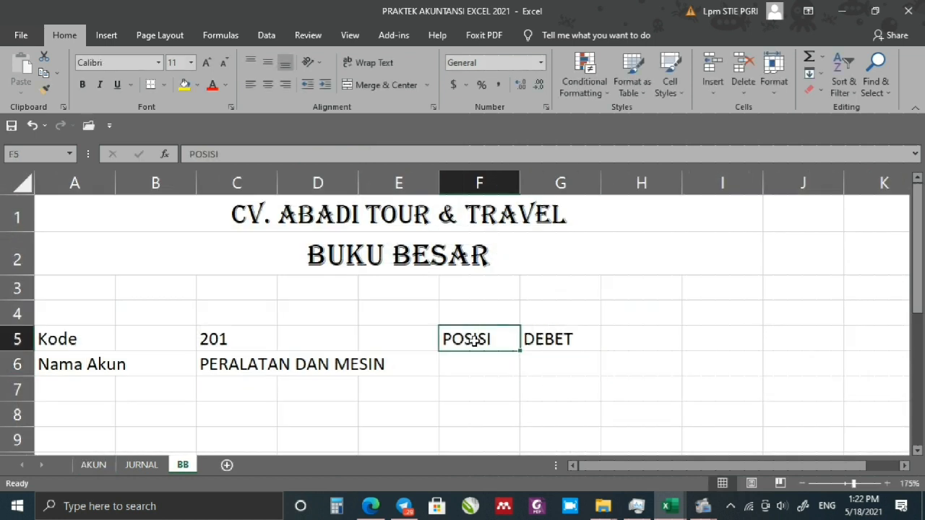
text(saldo)
key(BackSpace)
key(BackSpace)
key(BackSpace)
key(BackSpace)
key(BackSpace)
key(Caps_Lock)
text(SA)
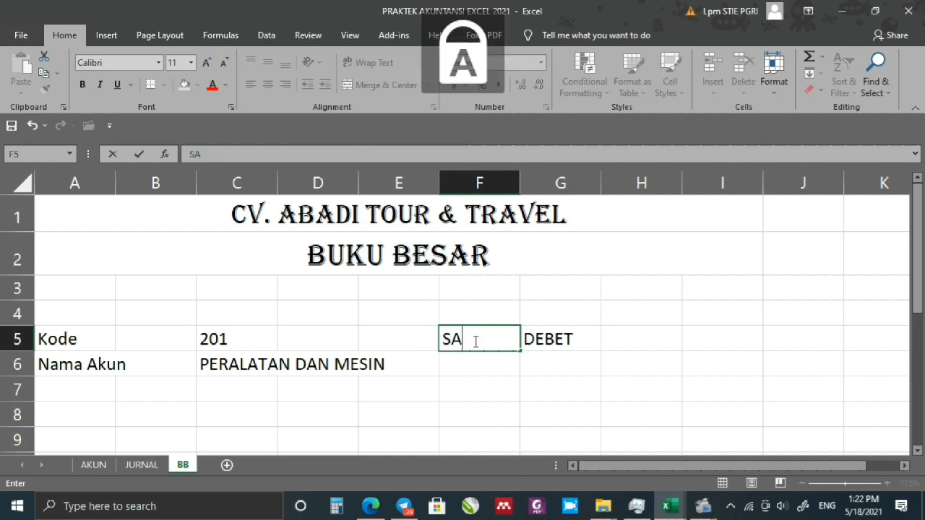
text(LDO NORMAL)
click(555, 392)
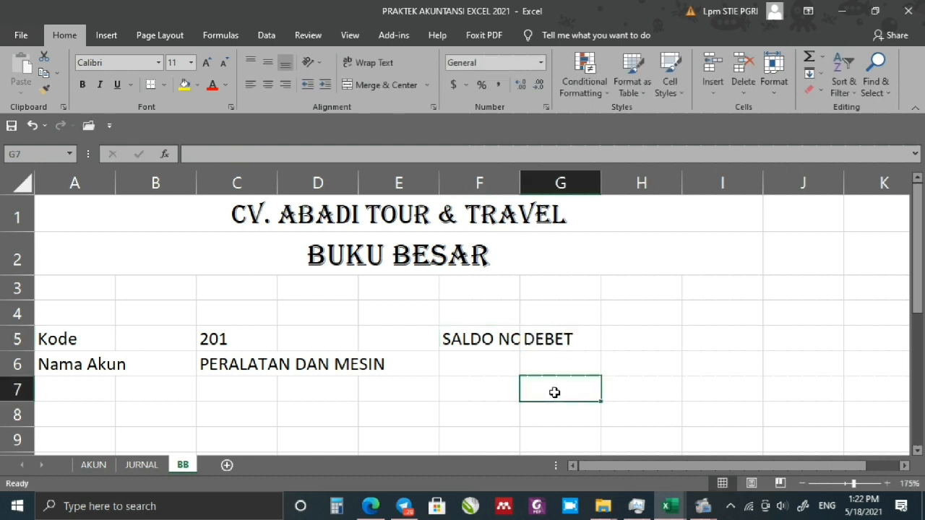
Change the label in F5 back to "POSISI".
click(536, 339)
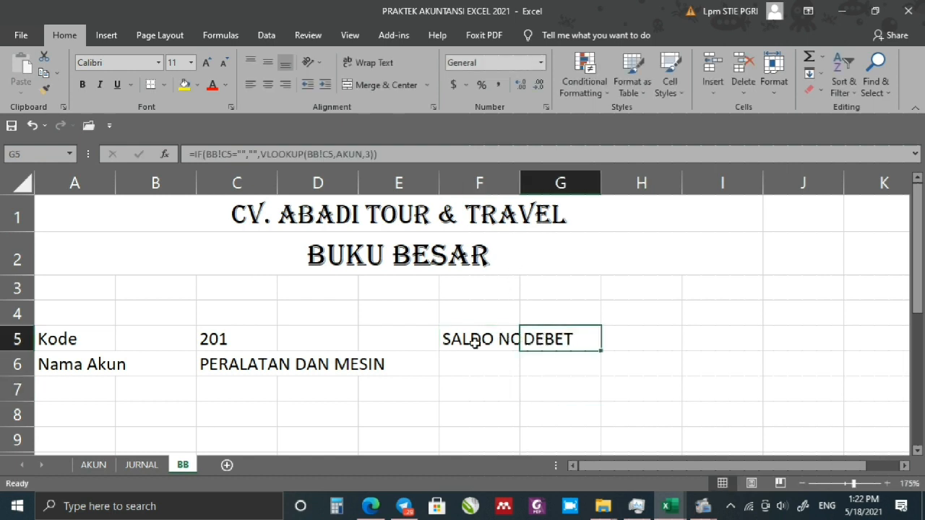
click(497, 338)
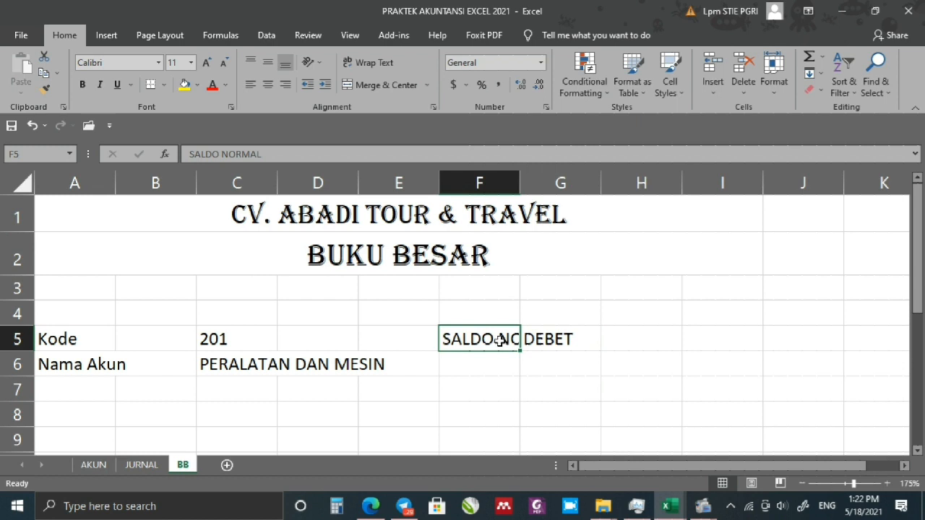
text(POSISI)
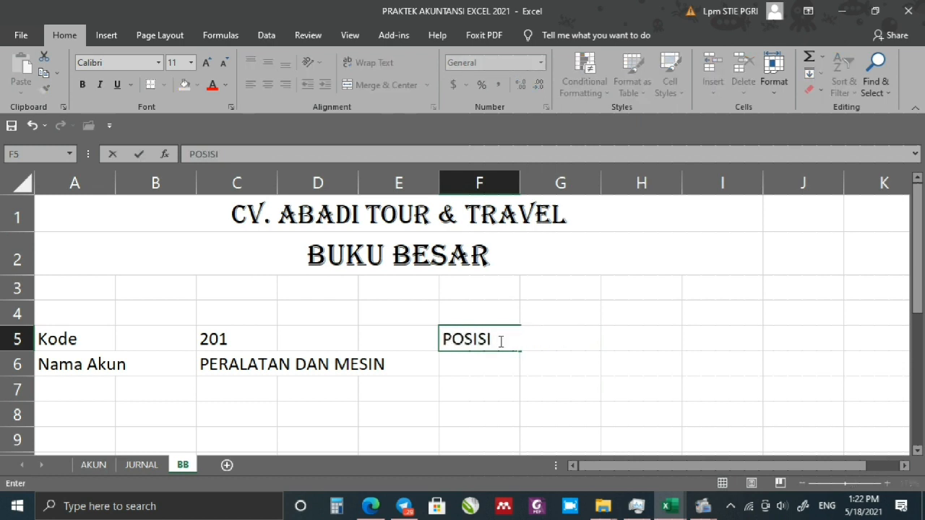
click(571, 384)
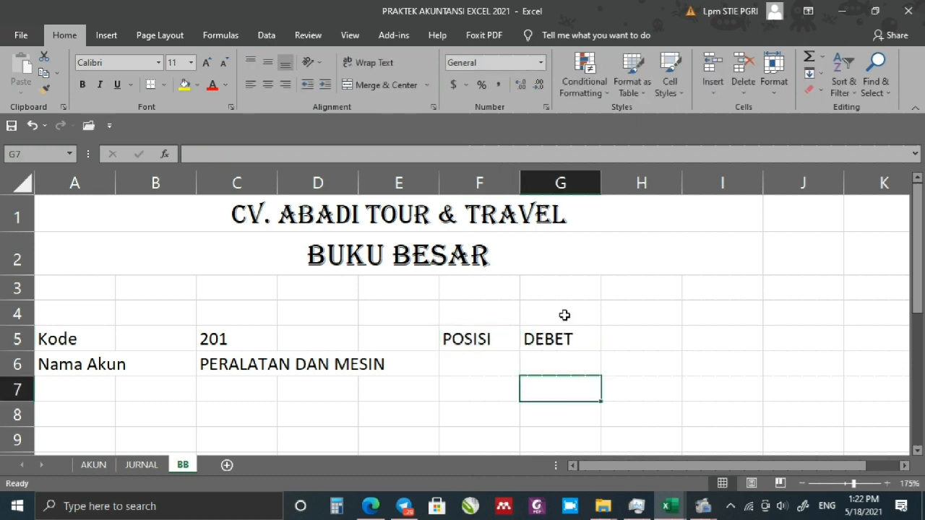
Replace the label in F5 with "DEBET/KREDIT" and widen column F to fit it.
click(488, 340)
text(DE)
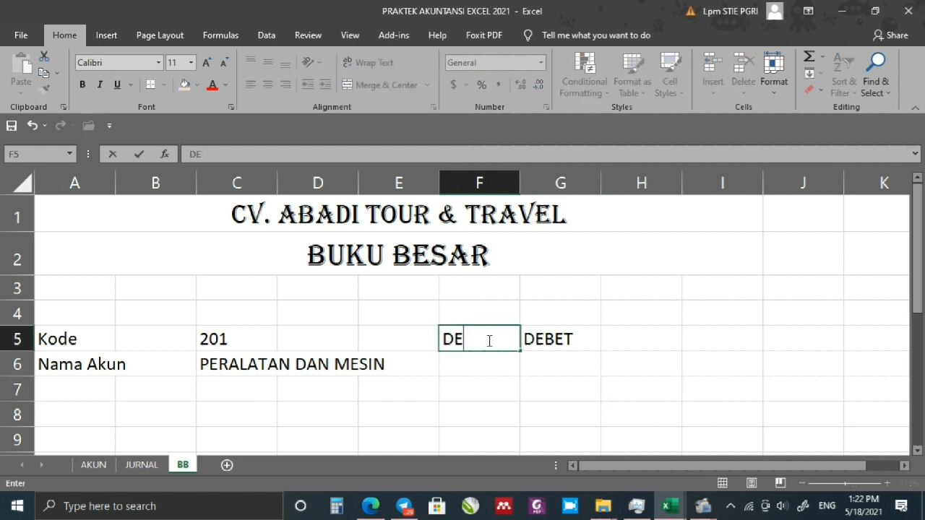
text(BET/KREDIT)
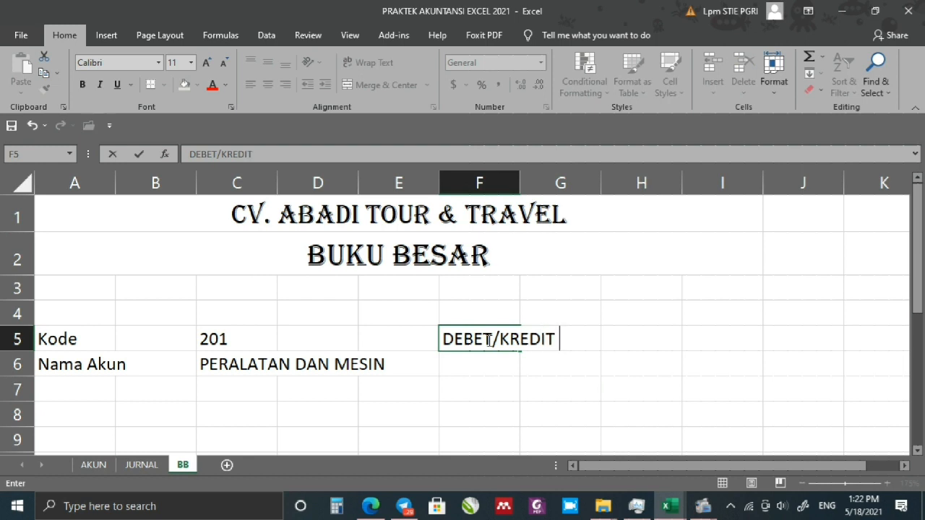
click(525, 381)
drag(522, 184, 568, 188)
click(761, 318)
Center the normal balance result in G5 horizontally.
click(602, 339)
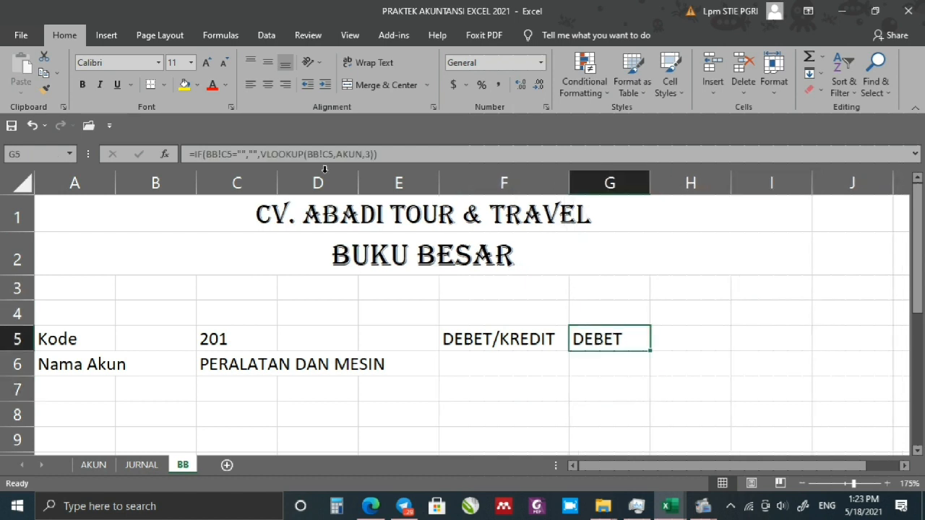
click(268, 84)
click(721, 335)
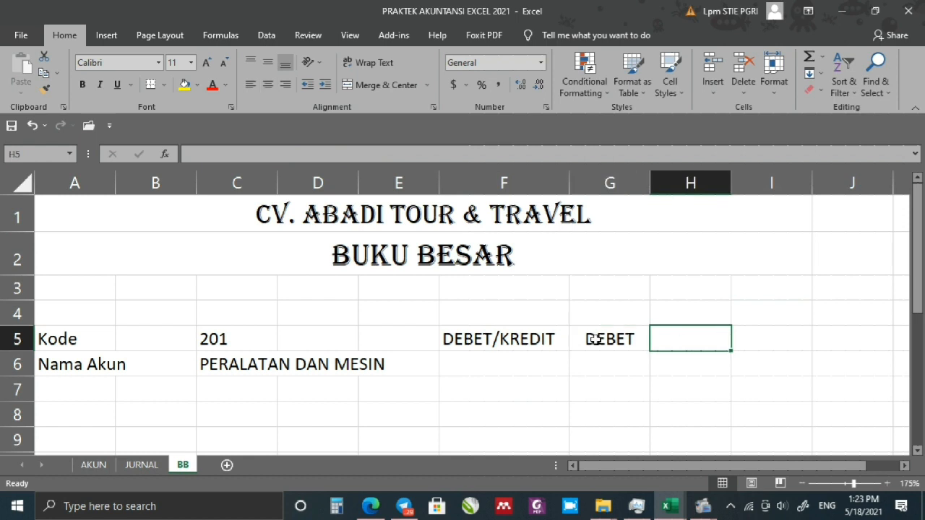
click(546, 339)
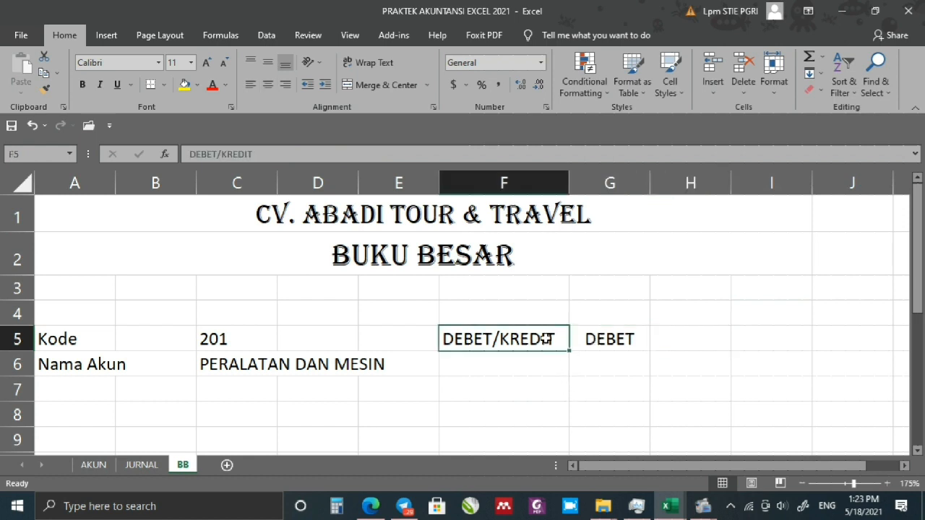
click(611, 338)
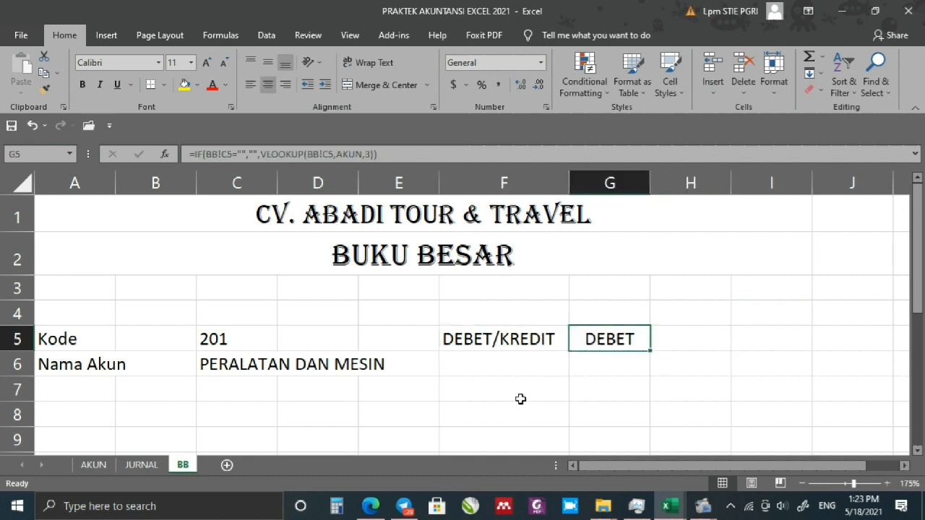
Enter the label "SALDO AWAL" in F6, below DEBET/KREDIT.
click(478, 379)
text(SAL)
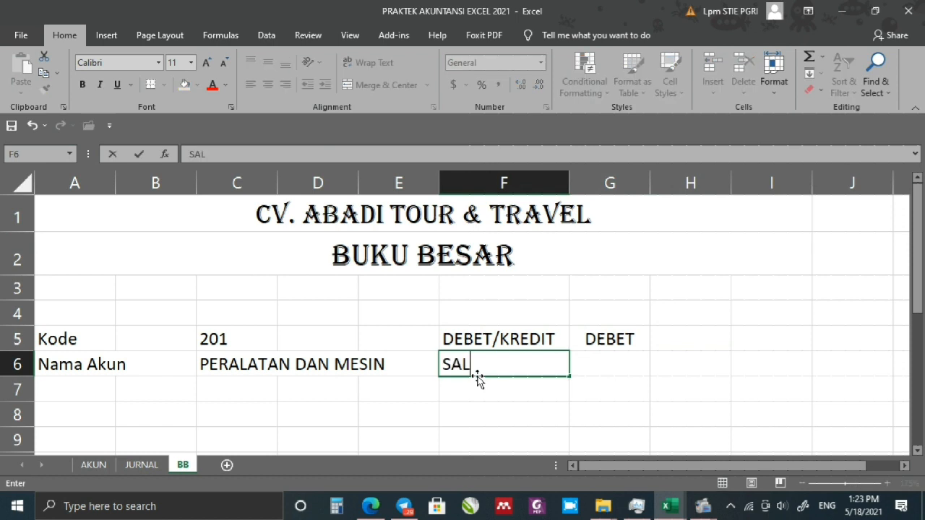
text(DO AWAL)
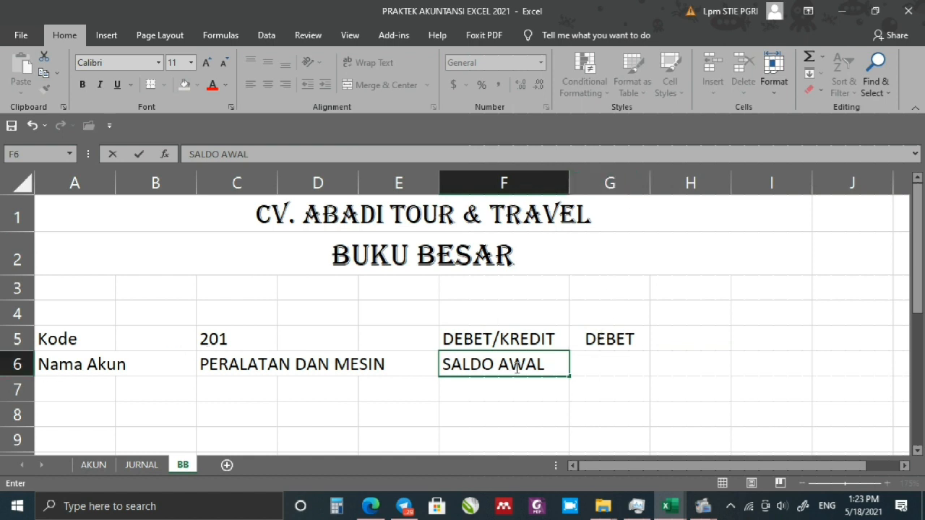
Start the G6 formula with =IF(C5="","",VLOOKUP so an empty account code returns a blank.
click(605, 367)
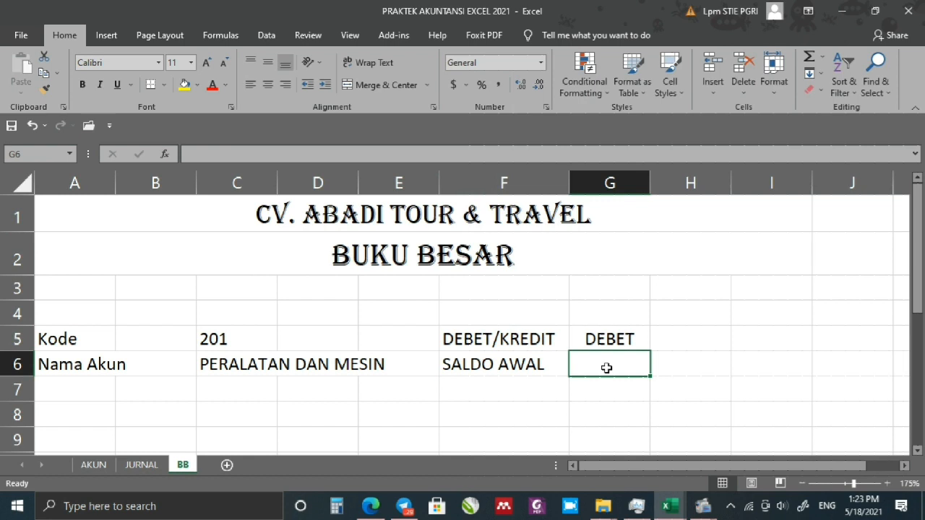
text(=IF()
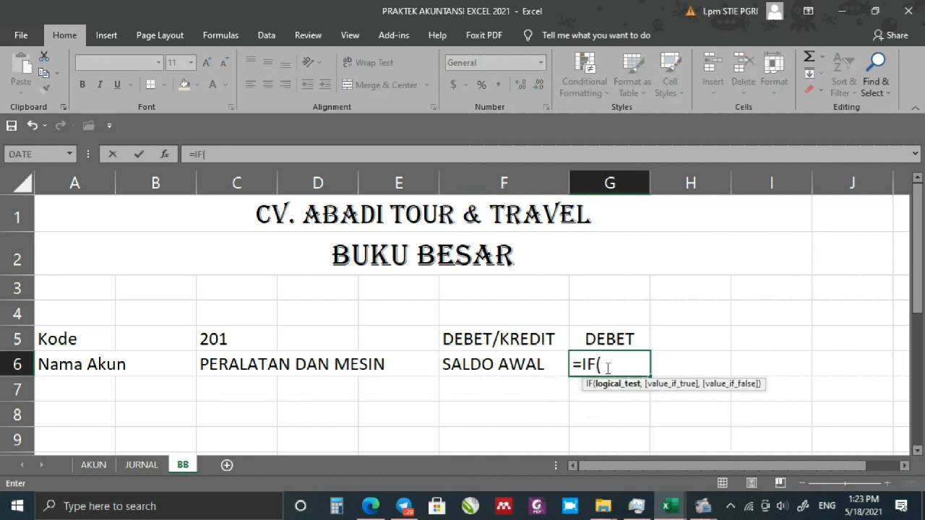
click(231, 338)
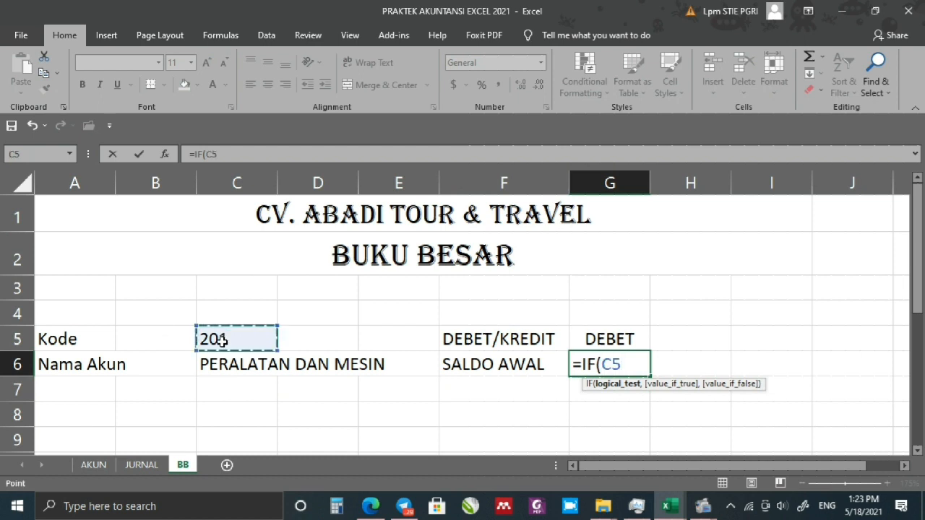
text(=)
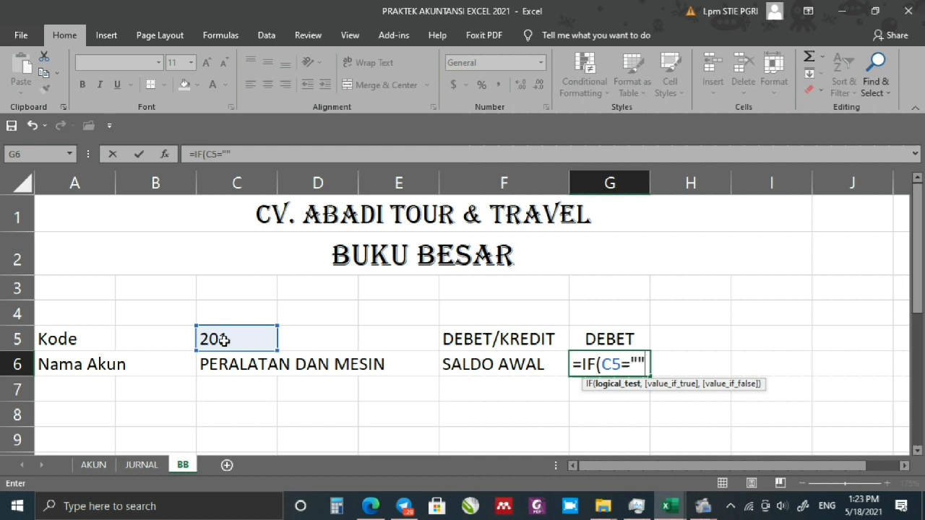
text("",)
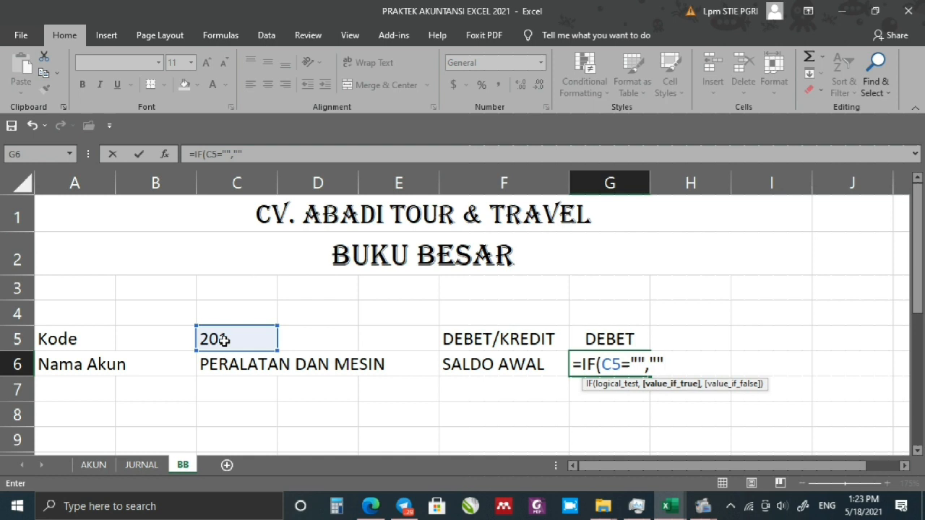
text("",vLOOKUP)
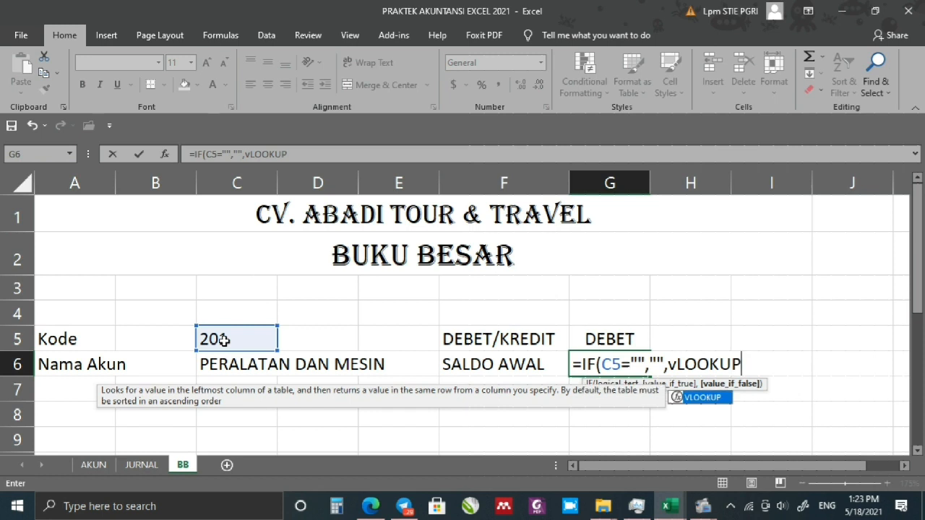
Complete the VLOOKUP in G6 with C5 as lookup value, the named range AKUN as table and column 4, and enter the formula.
text(()
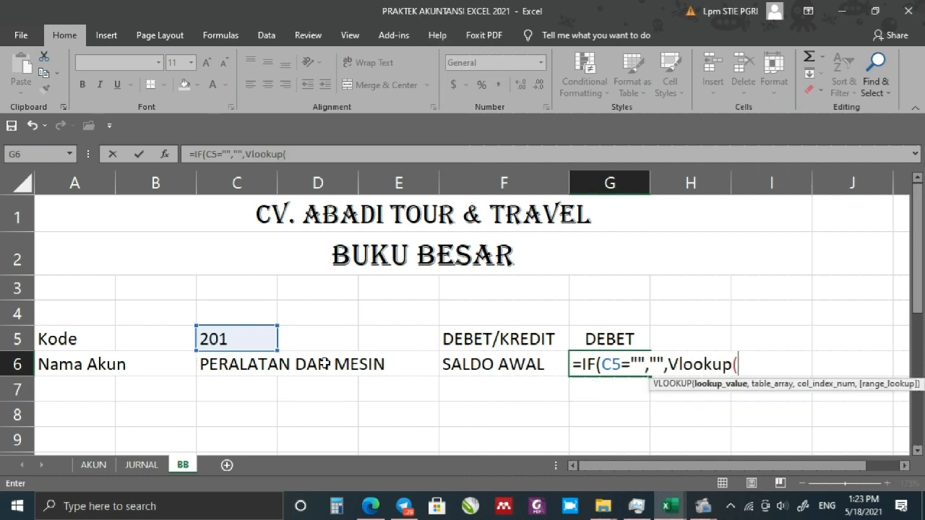
click(226, 339)
text(,)
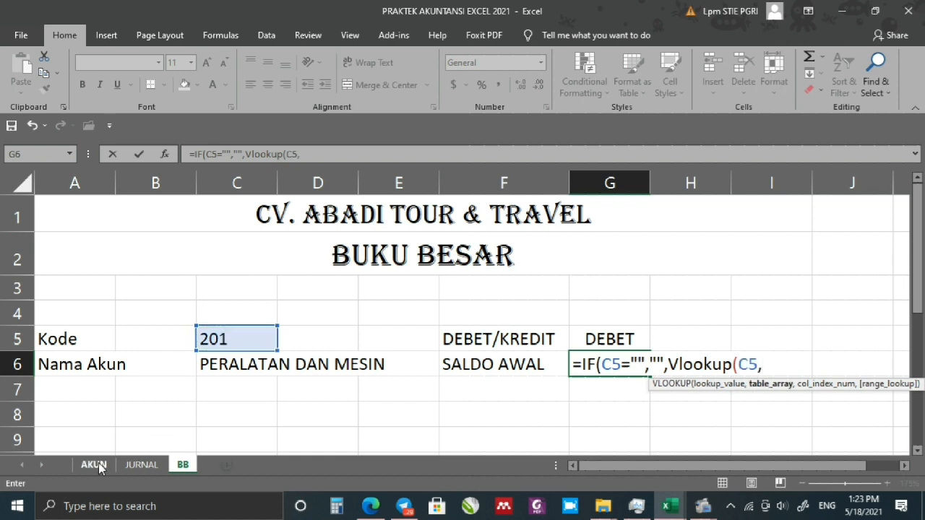
click(94, 465)
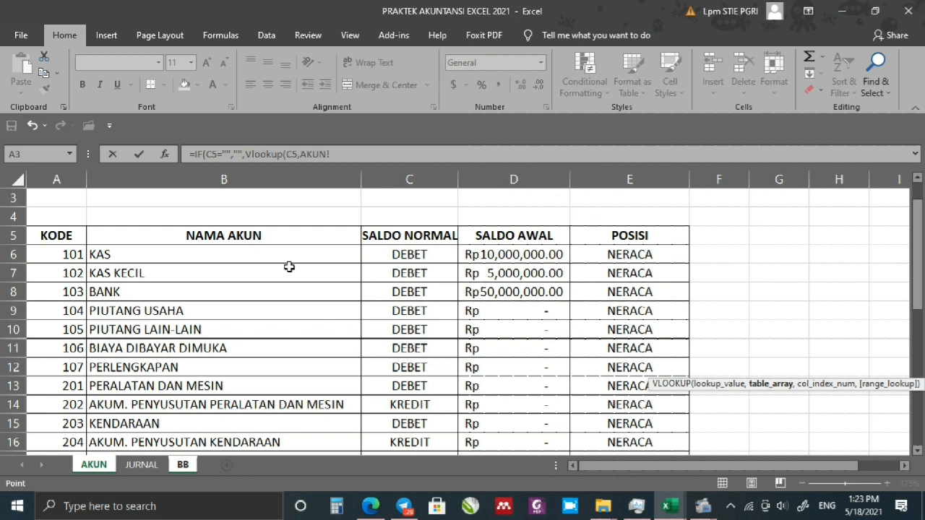
click(524, 180)
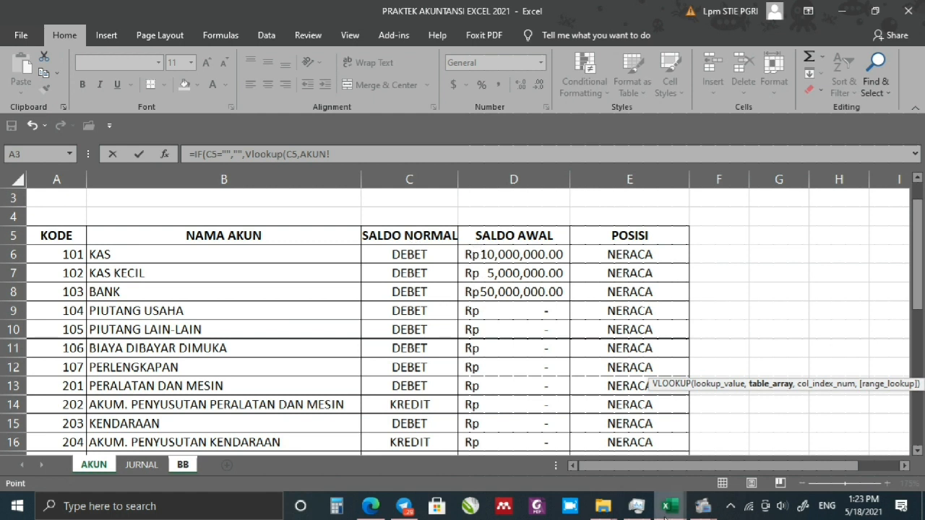
click(365, 157)
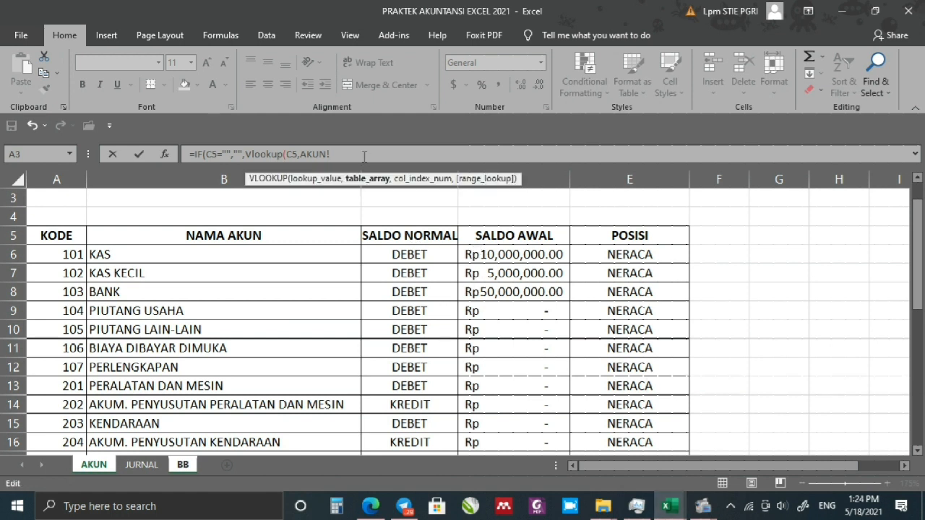
key(BackSpace)
text(,)
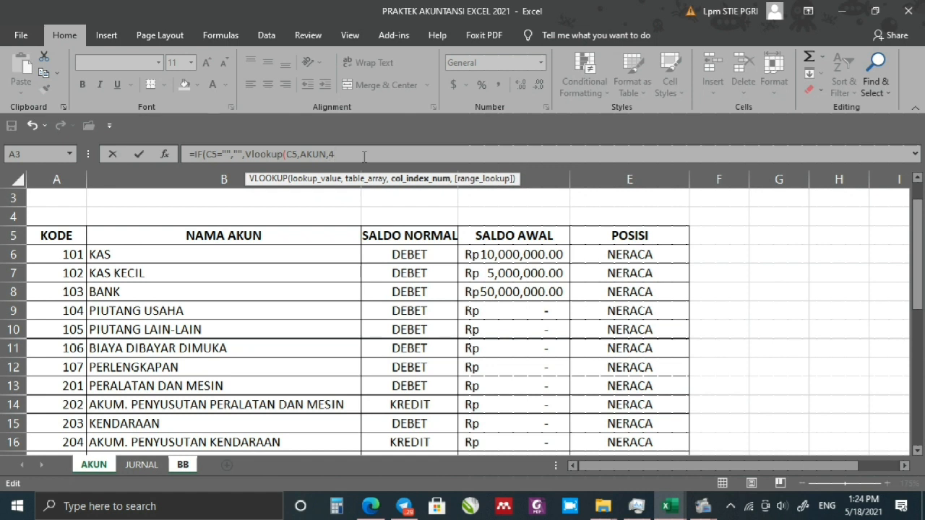
text(4)))
key(Return)
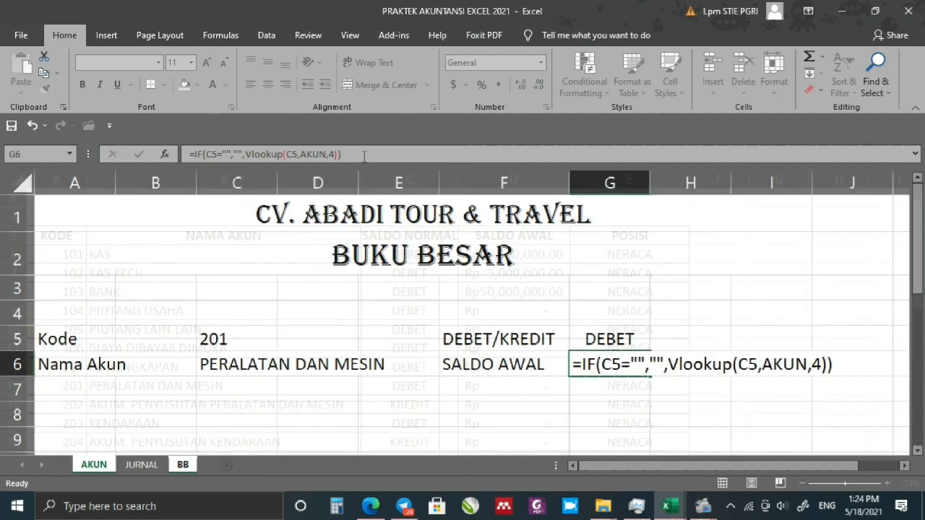
click(640, 365)
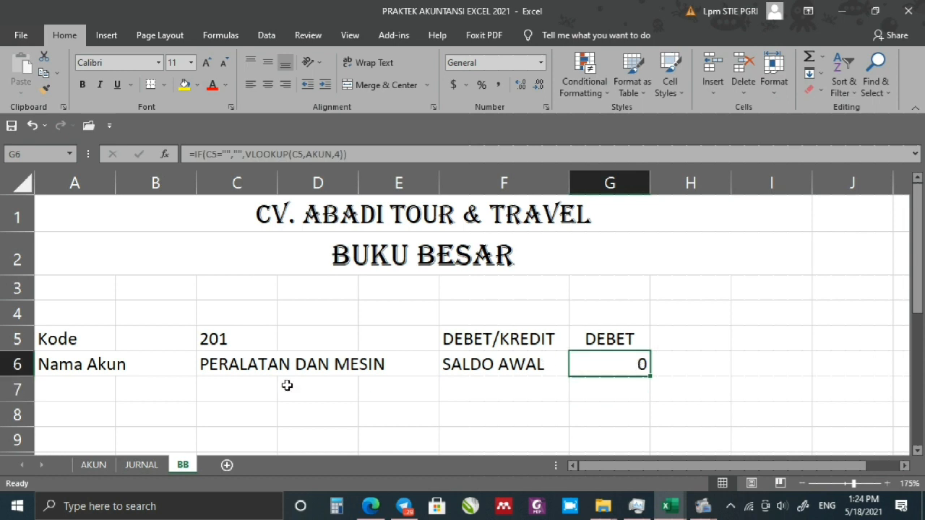
Choose account code 101 from the dropdown list in C5.
click(253, 344)
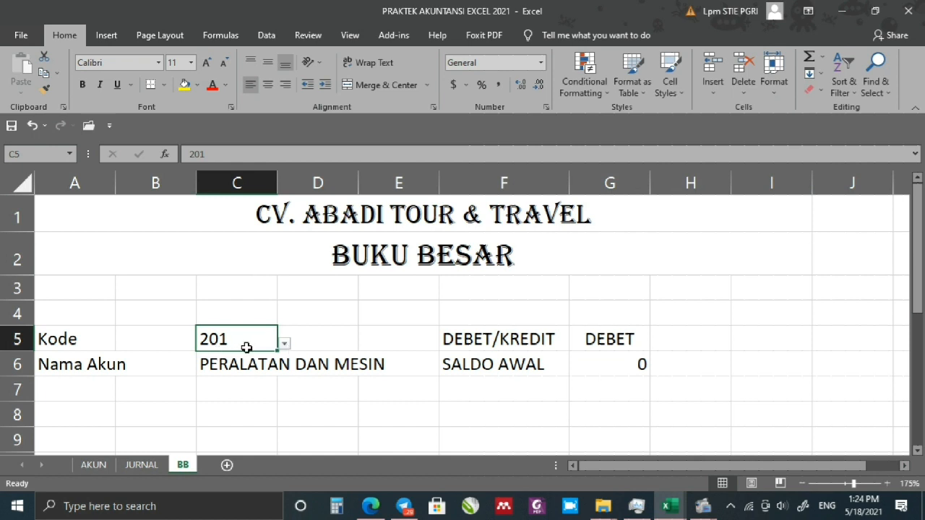
click(284, 344)
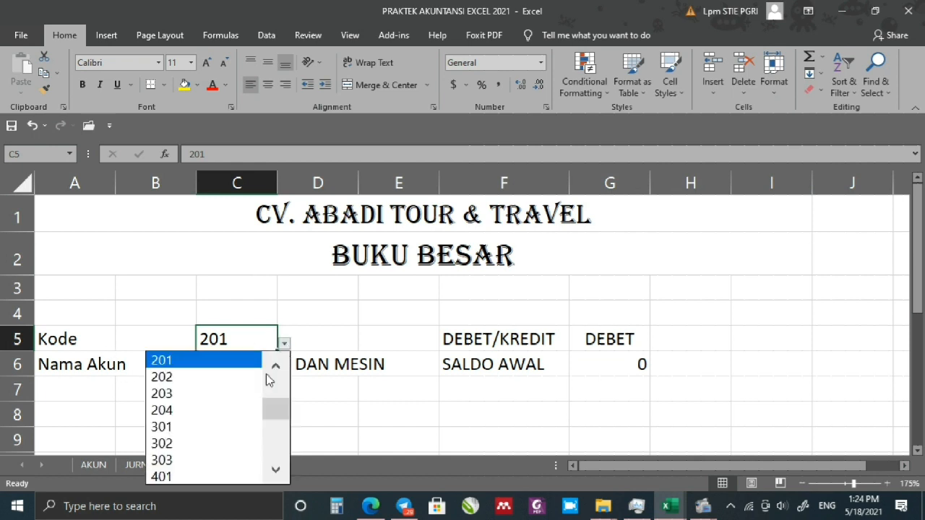
scroll(270, 419, up, 3)
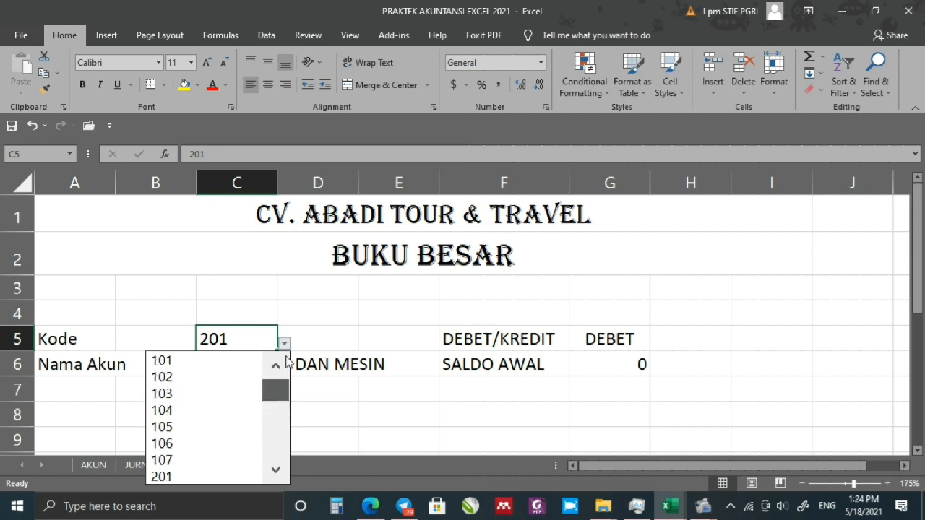
click(193, 360)
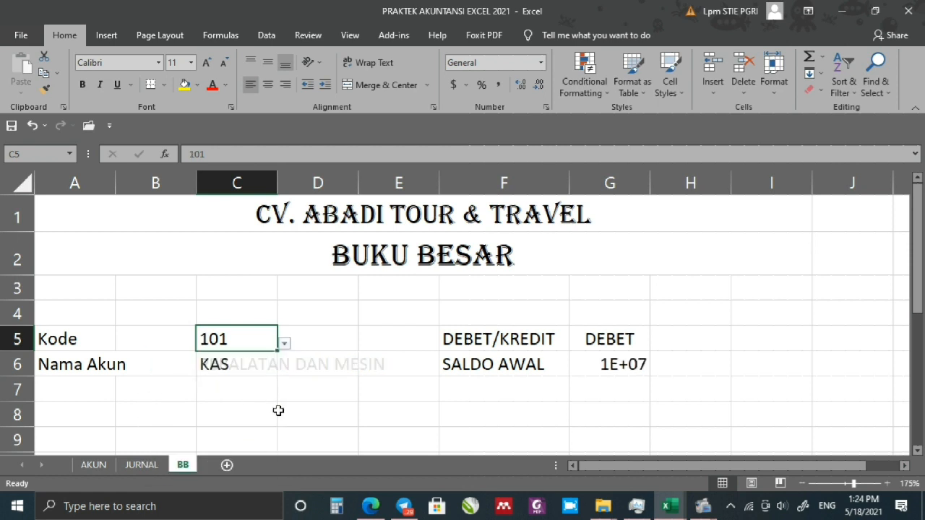
Format the opening balance in G6 as Accounting with the Rp Indonesian currency symbol.
click(595, 368)
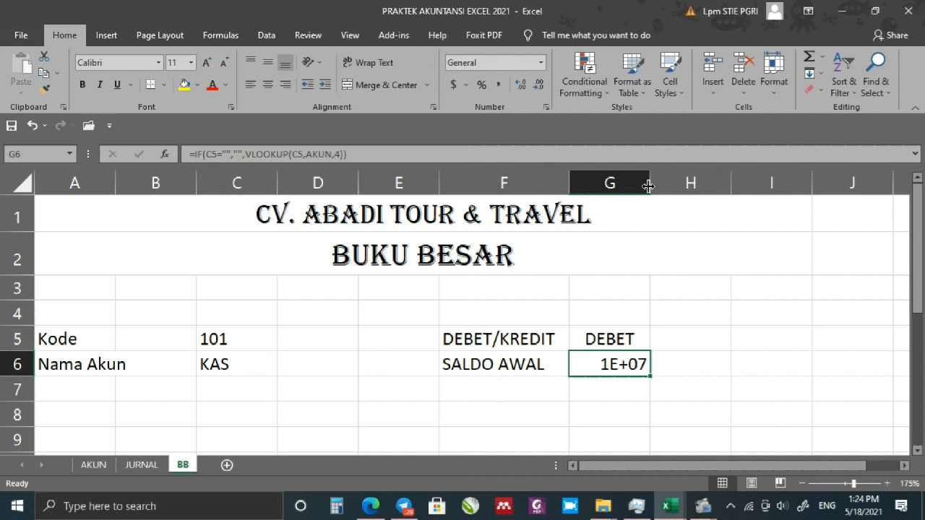
click(541, 63)
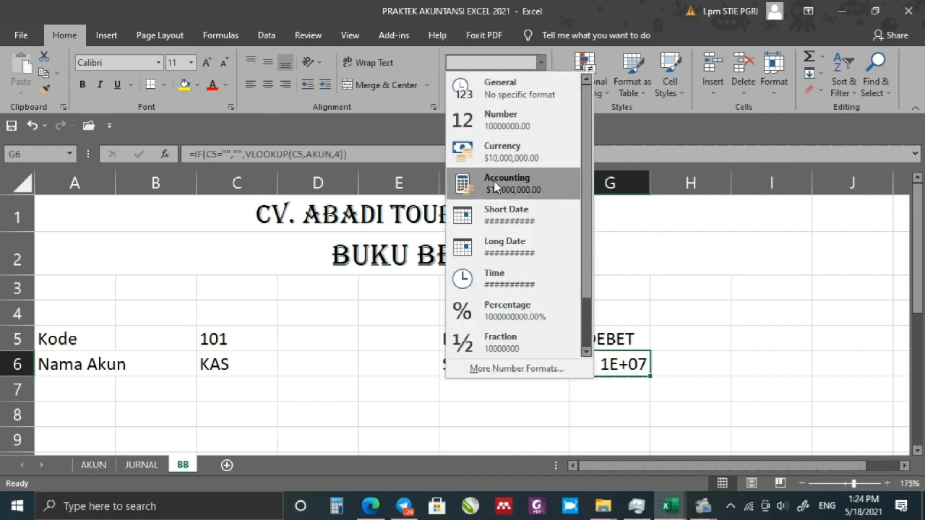
click(520, 374)
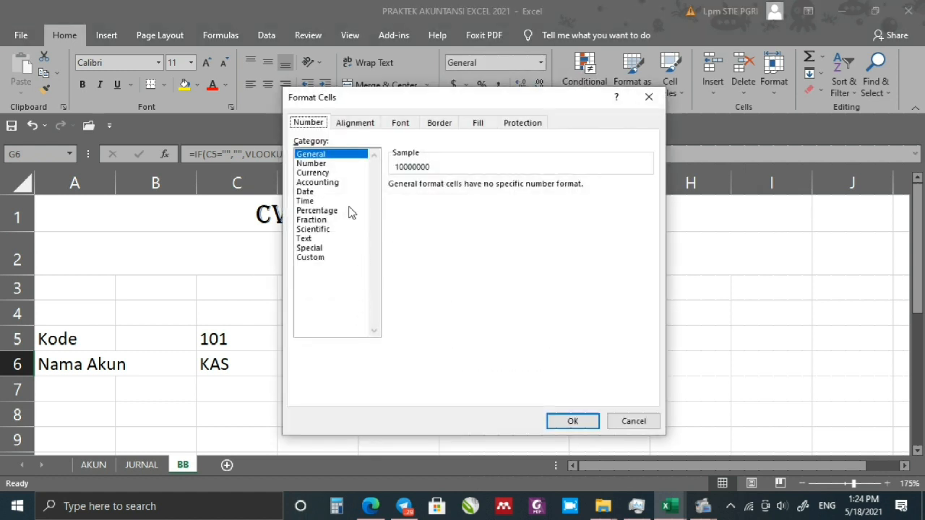
click(313, 183)
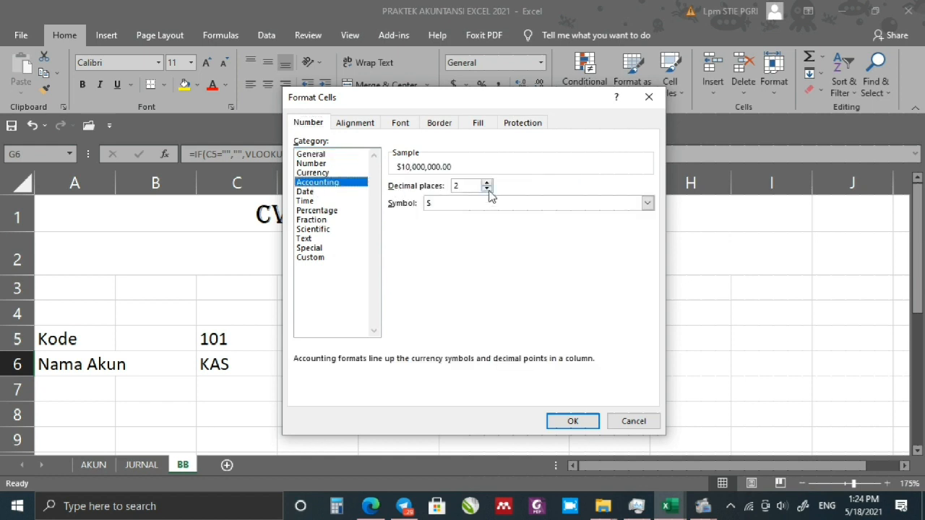
click(449, 205)
scroll(464, 362, down, 10)
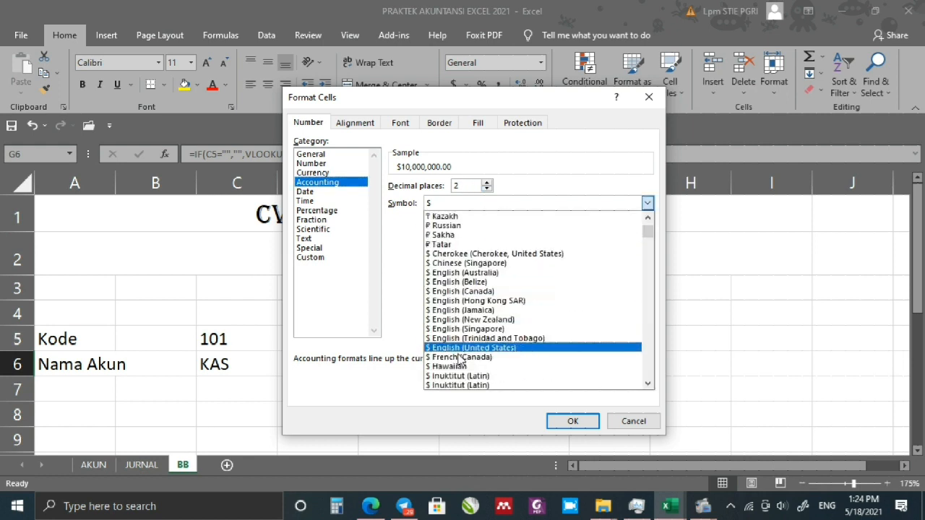
scroll(465, 362, down, 9)
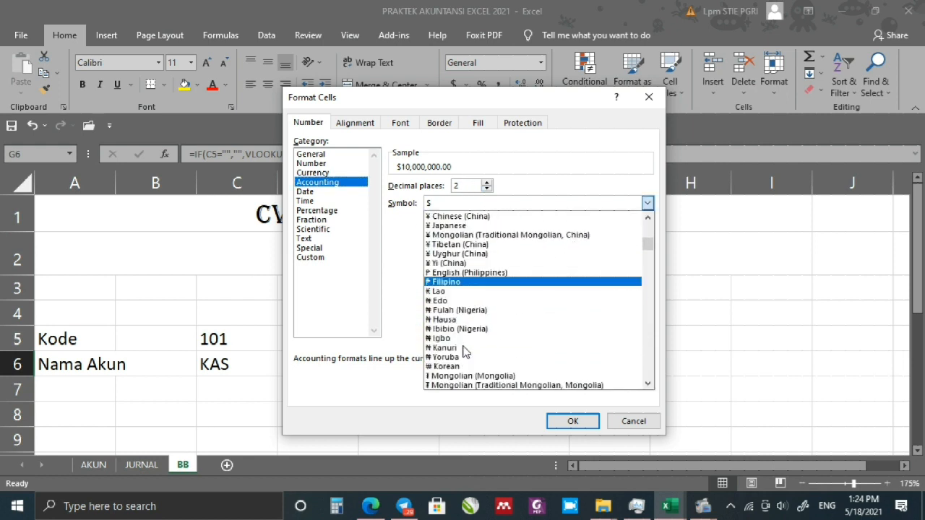
scroll(463, 359, down, 10)
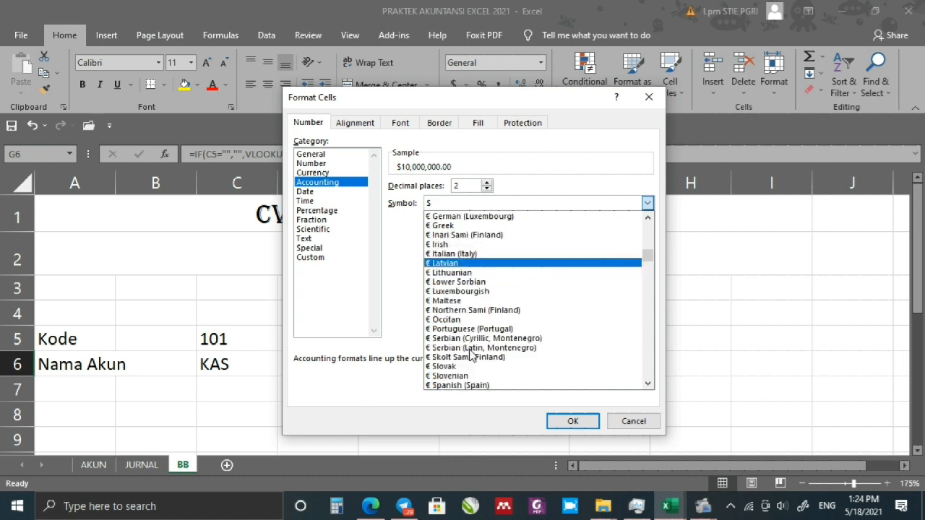
scroll(471, 354, down, 10)
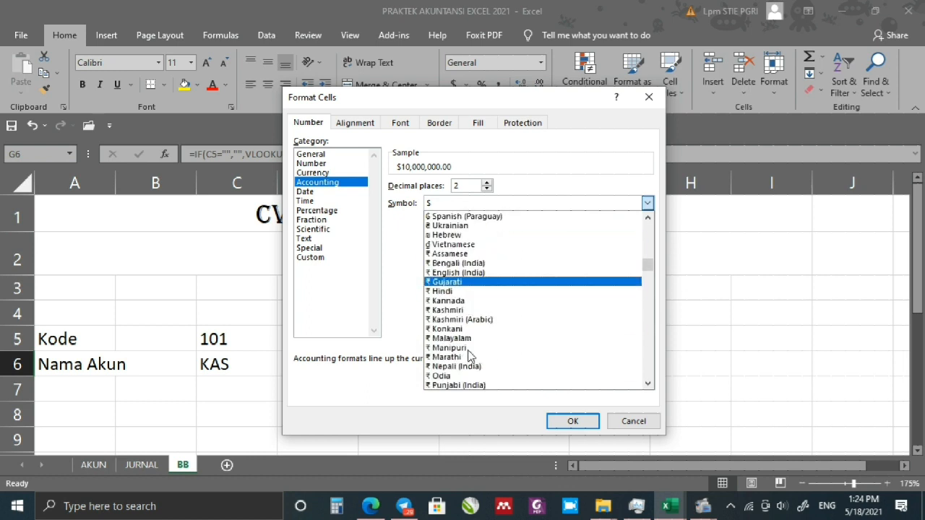
scroll(468, 354, down, 10)
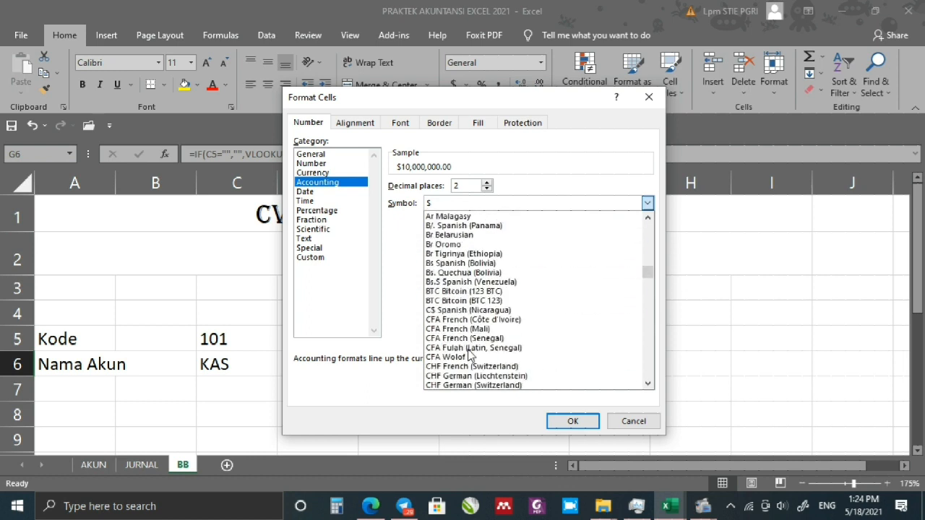
scroll(468, 354, down, 14)
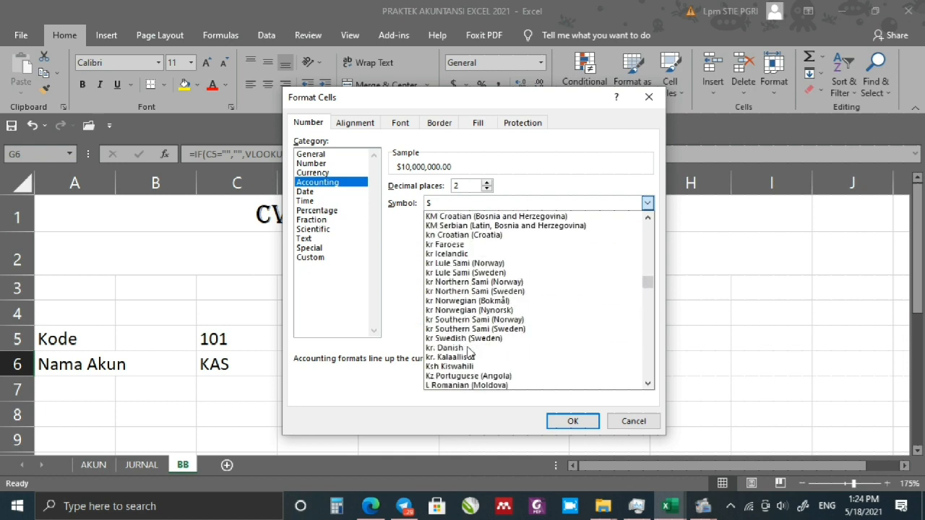
scroll(496, 362, down, 8)
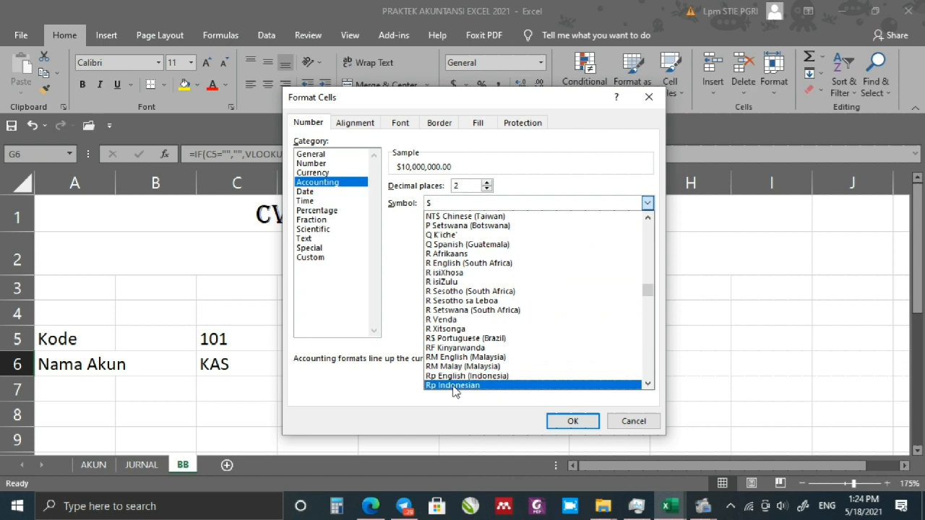
click(453, 386)
click(563, 422)
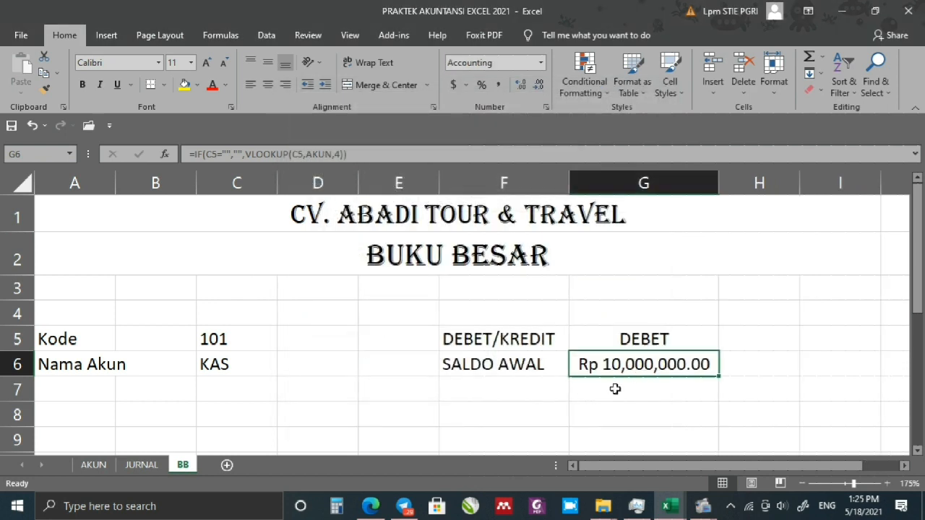
Enter the table headings TANGGAL in A8 and URAIAN in B8.
scroll(528, 353, down, 4)
scroll(526, 355, up, 4)
scroll(531, 365, down, 1)
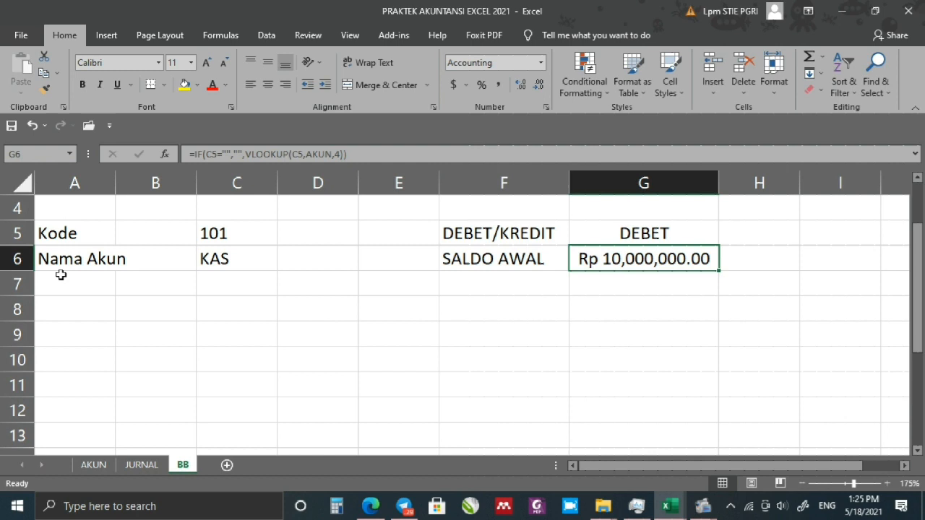
click(61, 312)
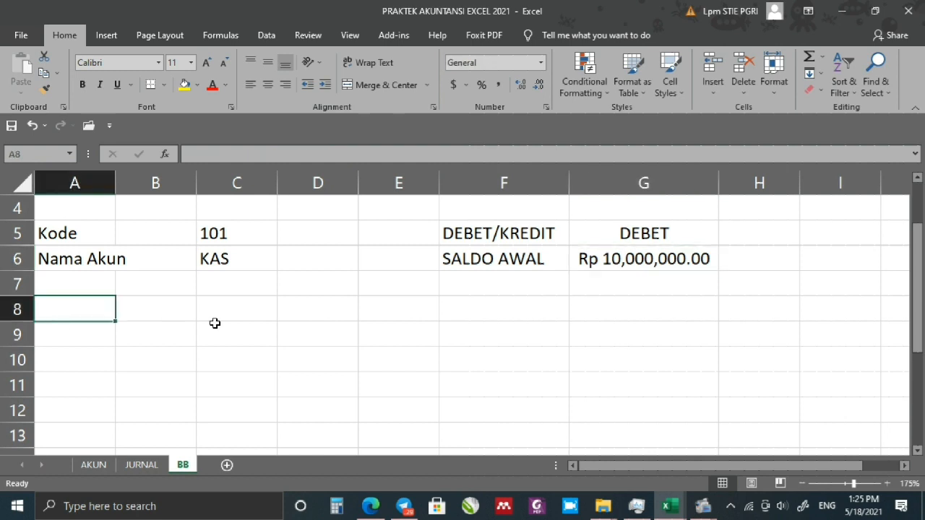
text(tangg)
key(BackSpace)
key(BackSpace)
key(BackSpace)
key(BackSpace)
key(BackSpace)
key(Caps_Lock)
text(TANGGAL)
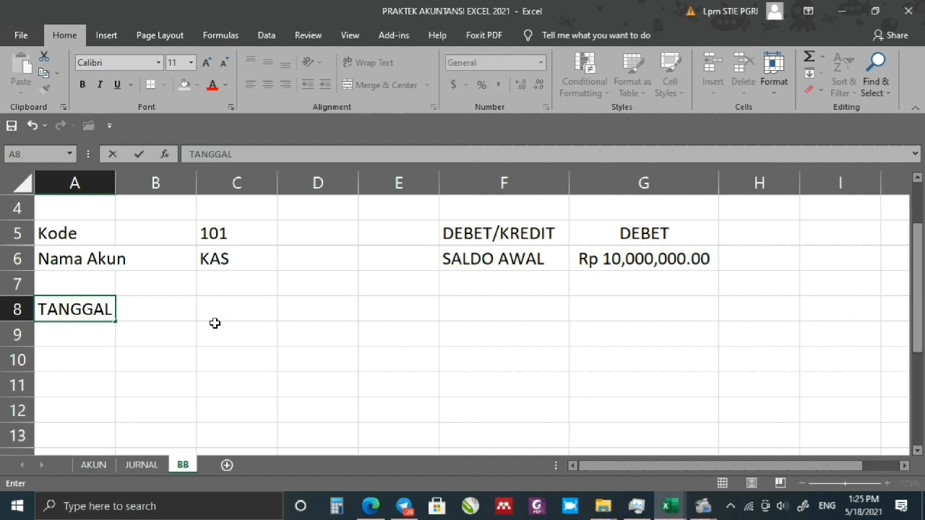
key(Tab)
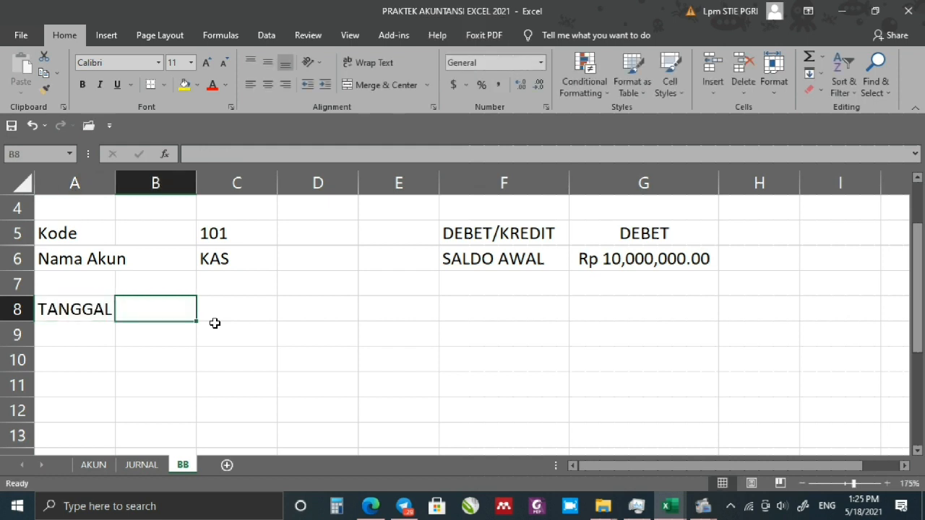
text(URAIAN)
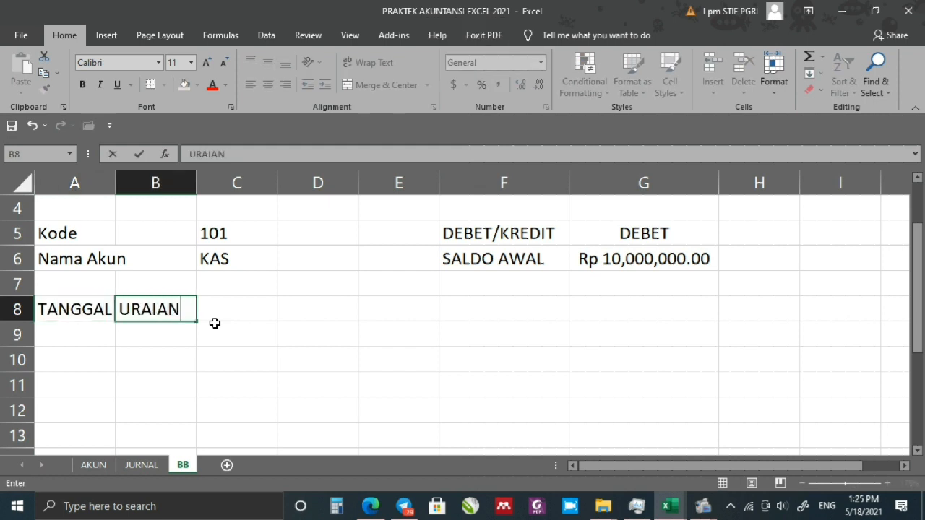
key(Tab)
Widen column B to roughly three times its width and column A slightly so "Nama Akun" fits.
click(217, 354)
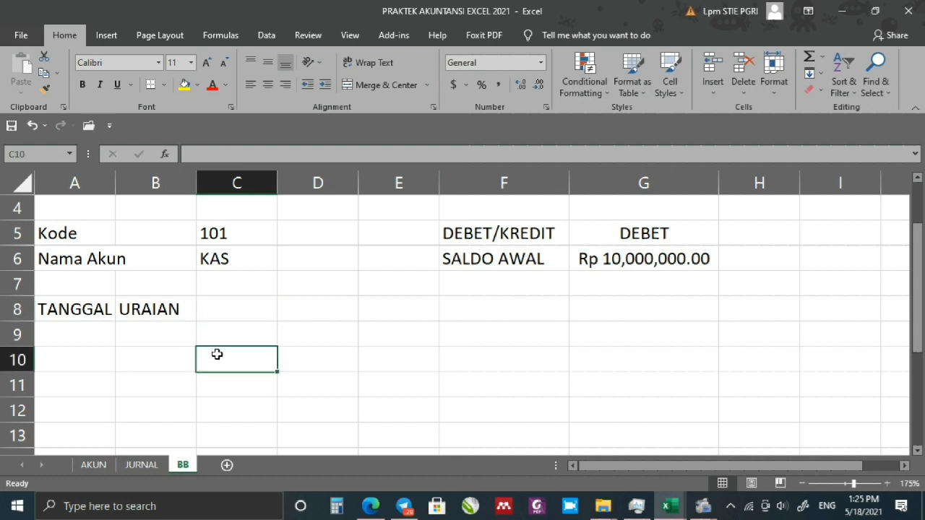
scroll(213, 350, up, 1)
scroll(212, 325, down, 2)
scroll(212, 323, up, 2)
scroll(212, 323, down, 1)
drag(196, 182, 273, 190)
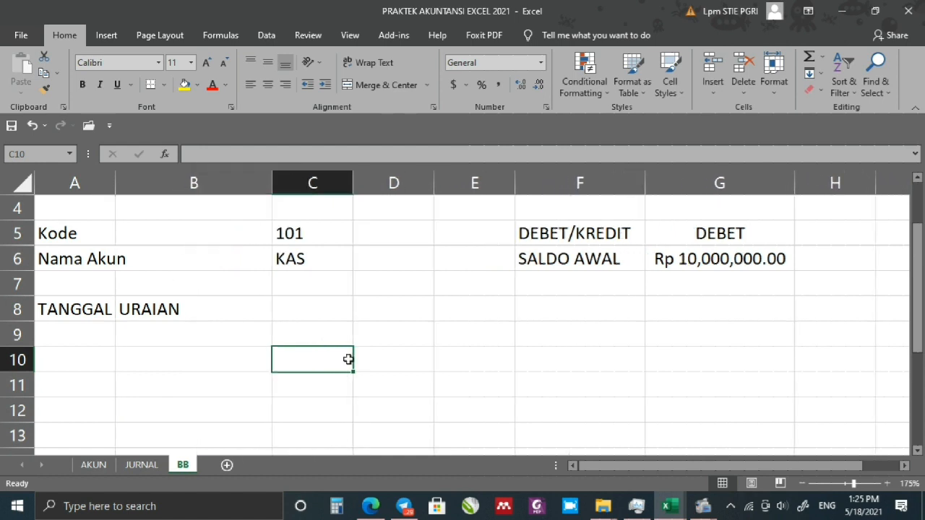
drag(272, 182, 379, 208)
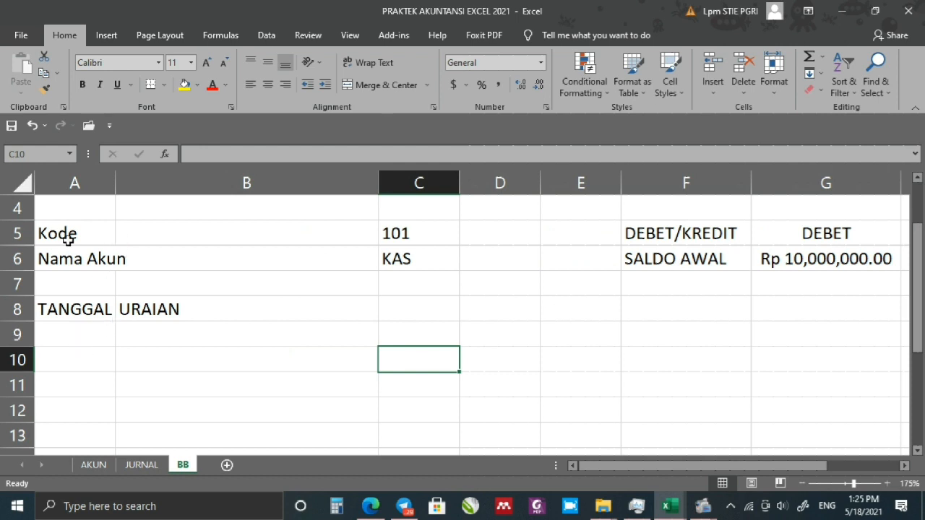
drag(116, 185, 134, 189)
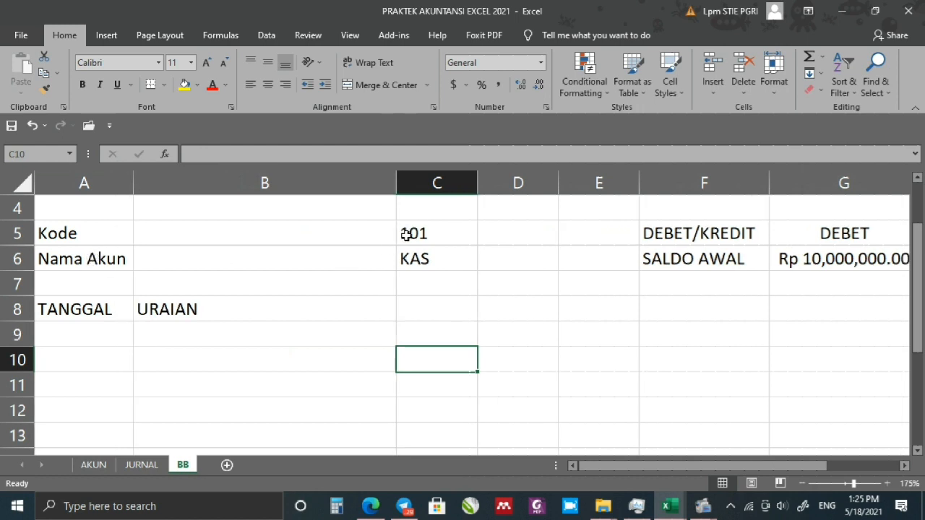
Move the account code and account name cells from C5:C6 to B5:B6.
drag(421, 229, 412, 248)
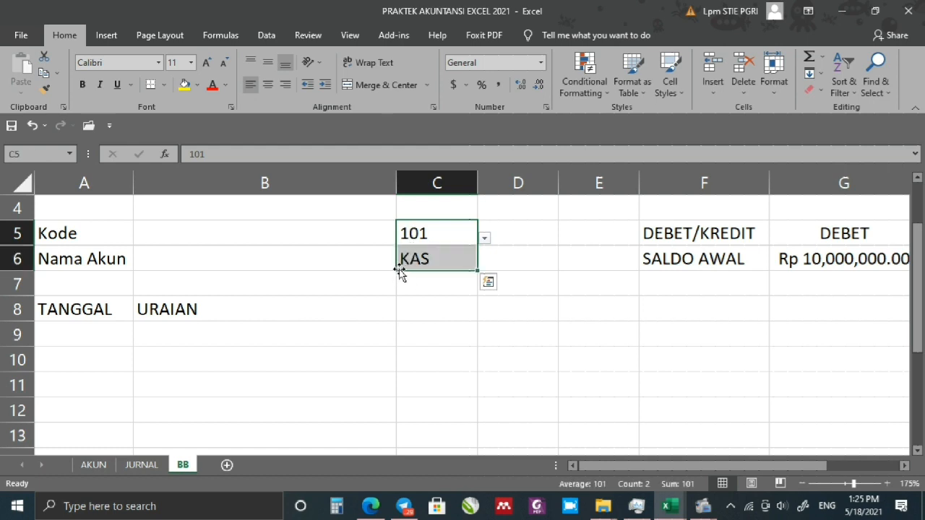
drag(401, 269, 254, 251)
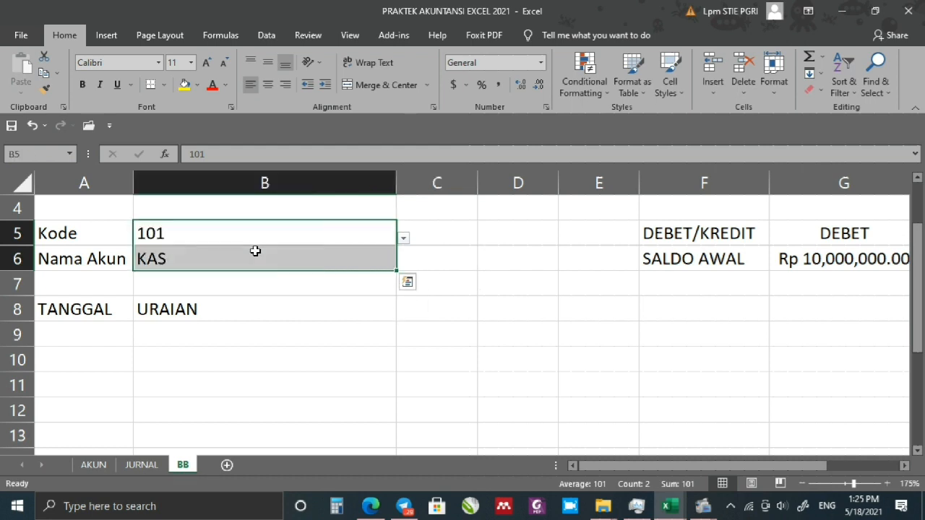
click(376, 367)
click(298, 225)
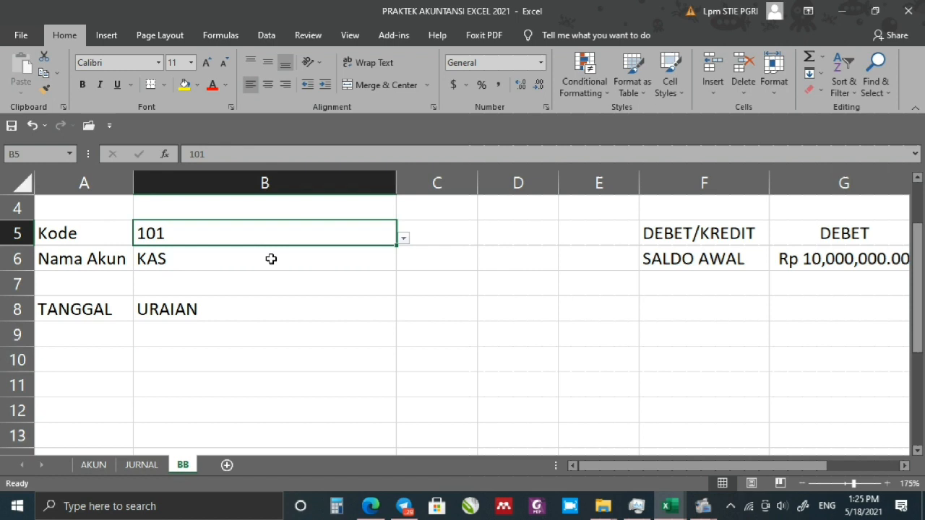
Move the DEBET/KREDIT and SALDO AWAL labels to C5:C6 and their formula cells to E5:E6.
drag(650, 234, 441, 262)
click(830, 242)
drag(829, 243, 596, 270)
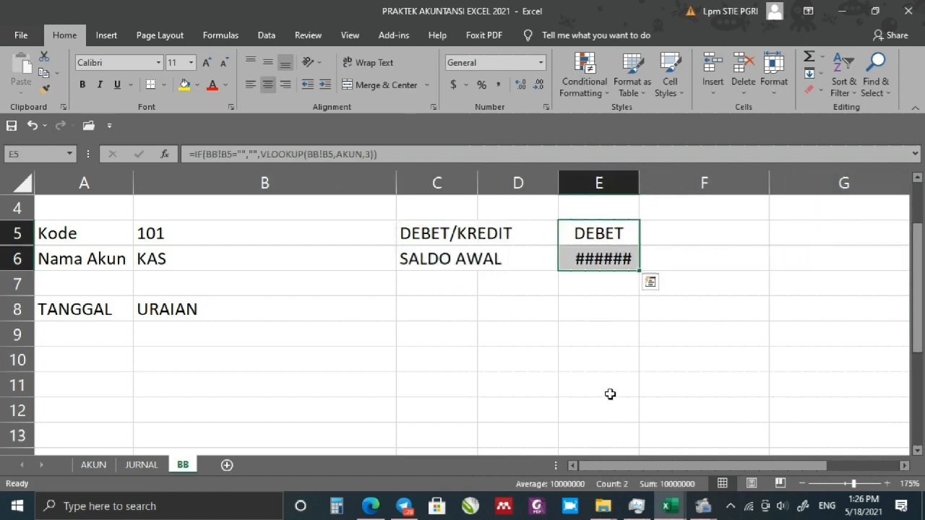
Reapply the Accounting format with the Rp Indonesian symbol to the opening balance in E6.
click(629, 258)
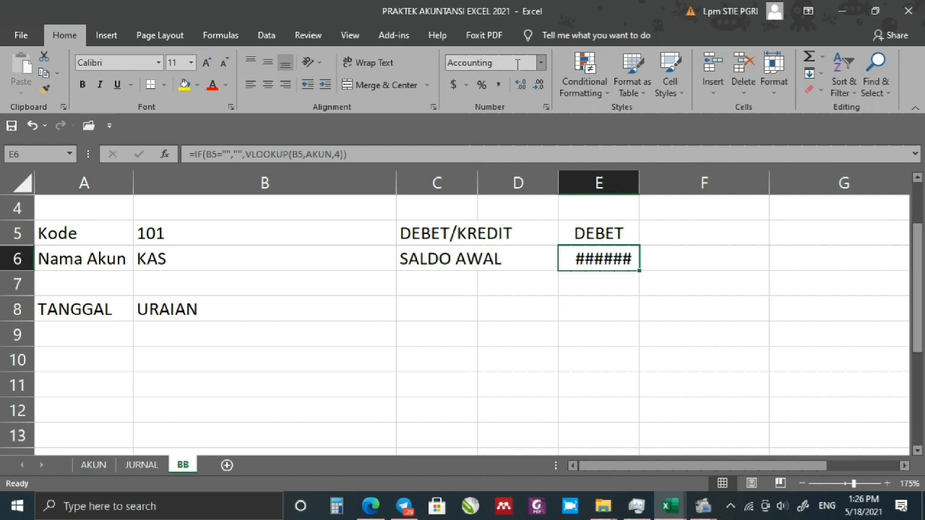
click(542, 63)
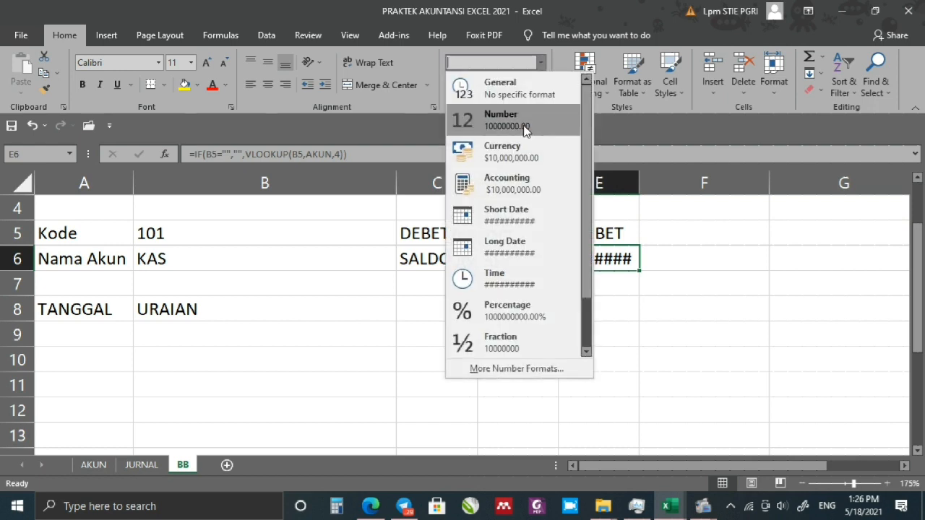
click(496, 372)
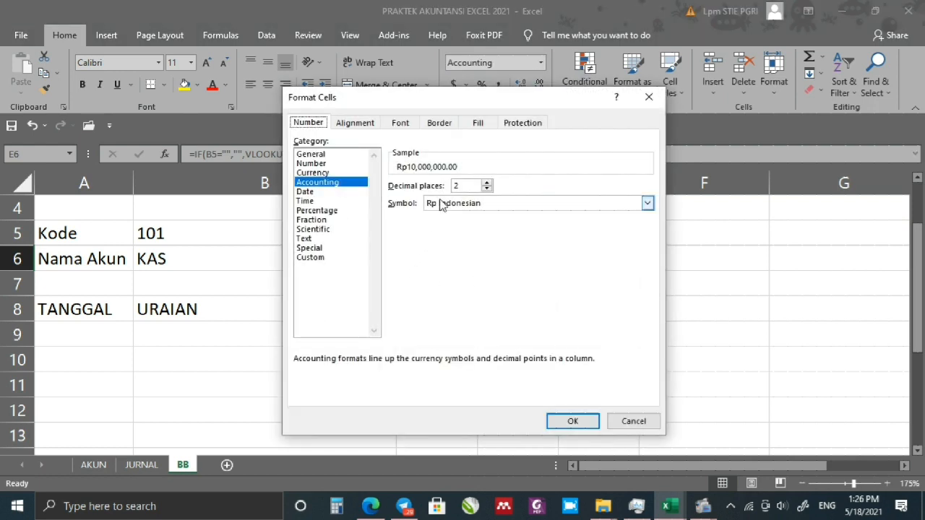
click(441, 203)
click(455, 293)
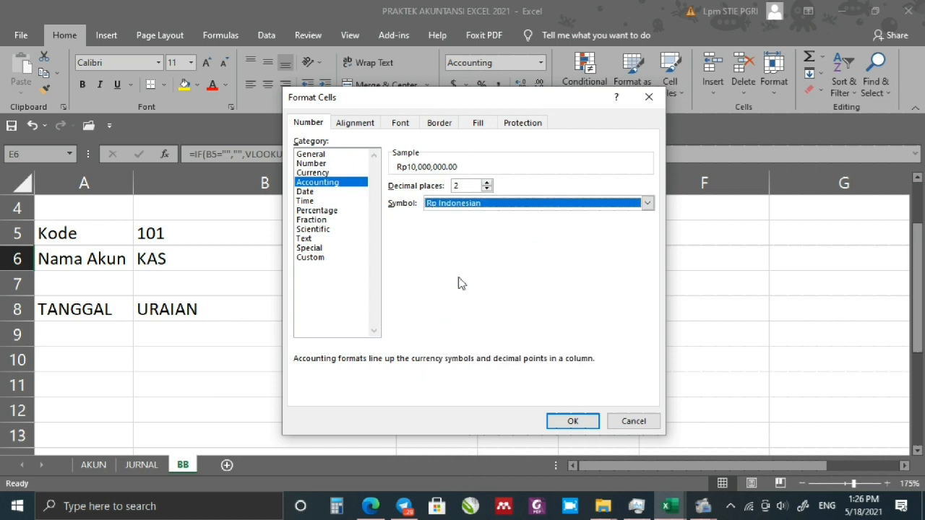
click(555, 421)
click(642, 367)
Left-align the normal balance and opening balance cells E5:E6.
drag(614, 239, 619, 256)
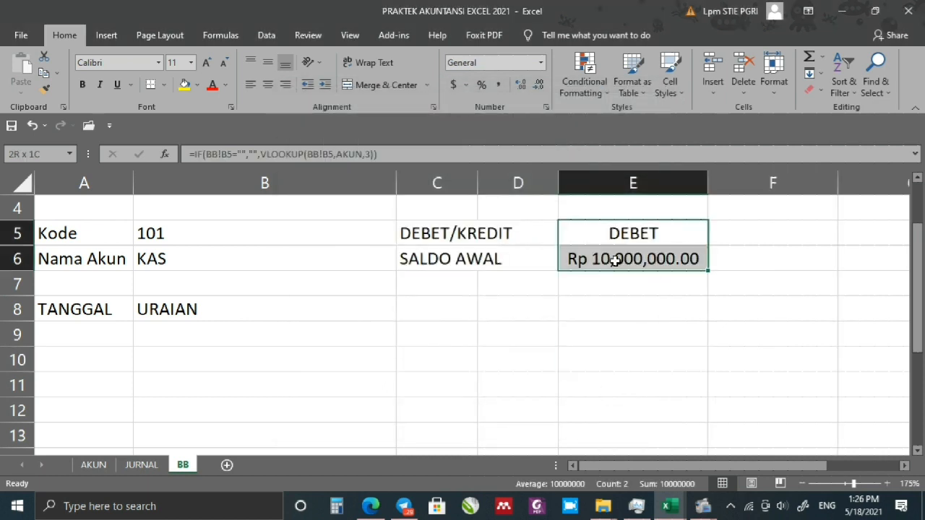
click(251, 89)
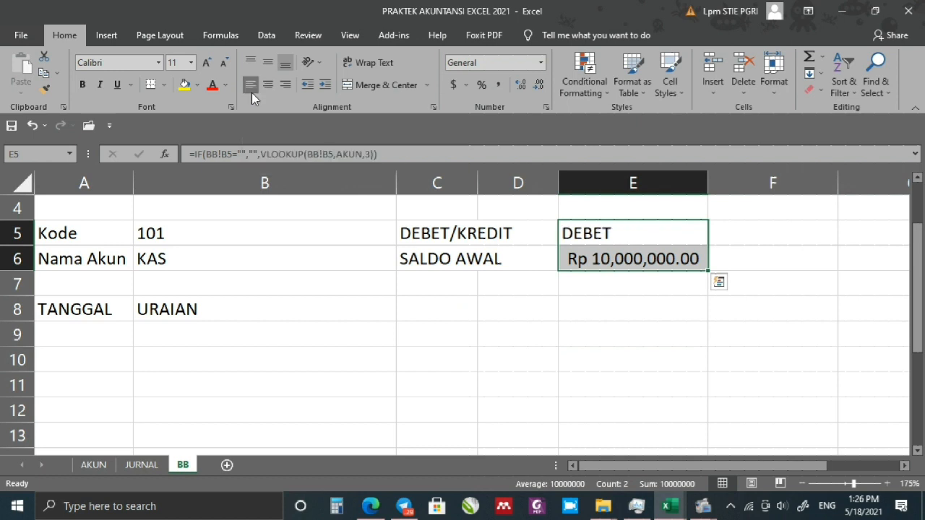
click(544, 310)
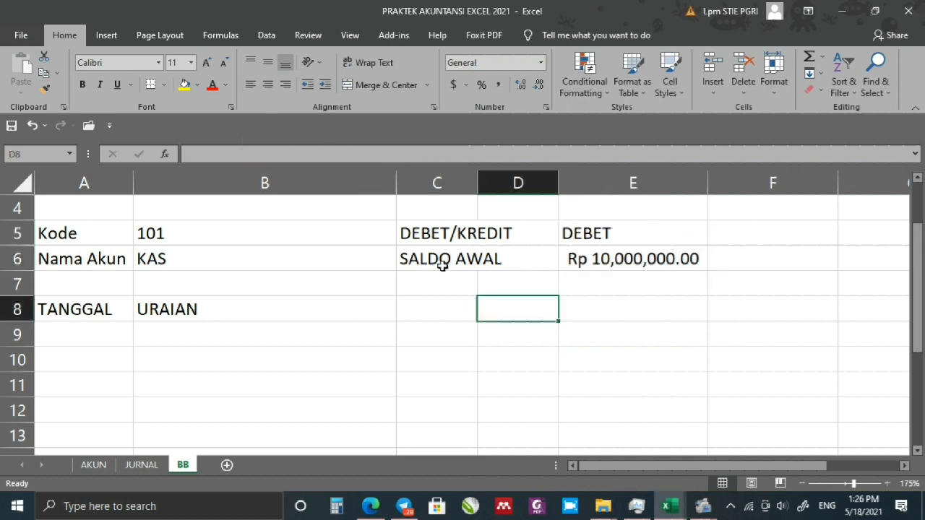
Centre the URAIAN heading in B8 and enter the heading REF in C8.
click(240, 312)
click(268, 85)
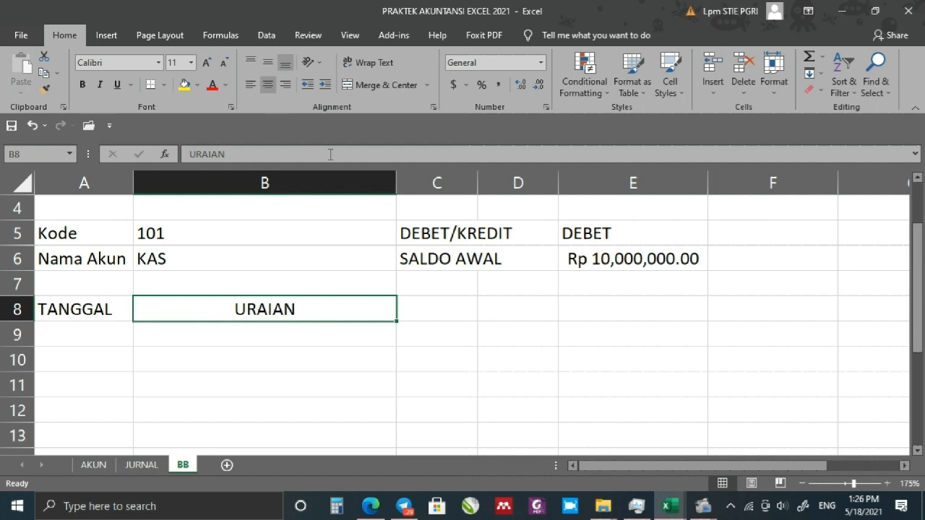
click(425, 307)
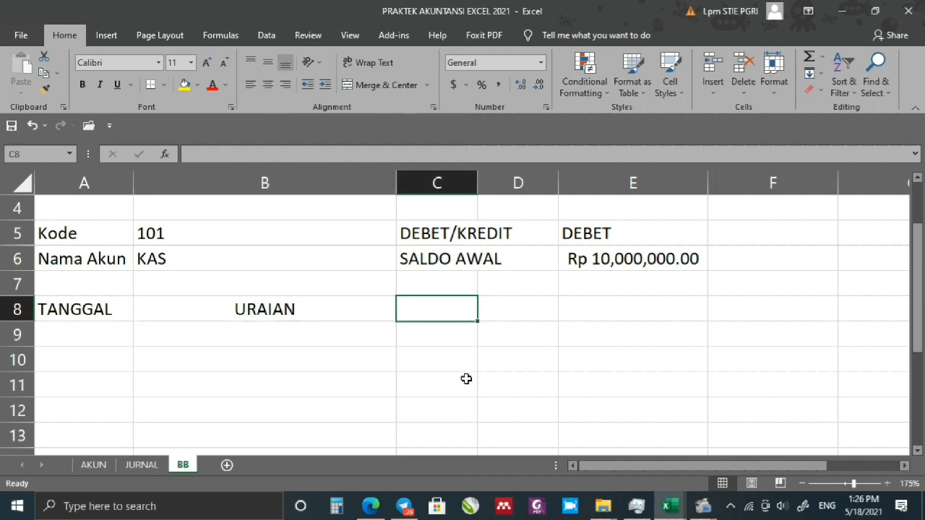
text(REF)
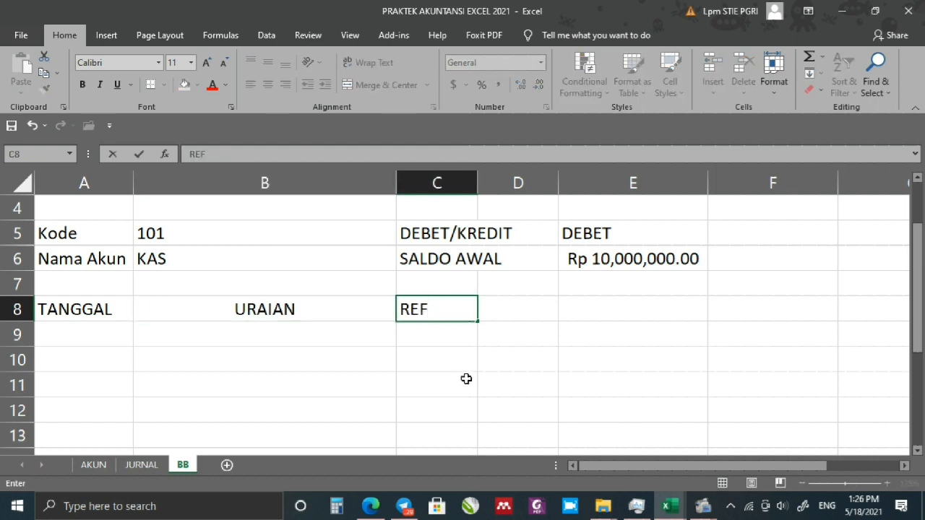
key(Tab)
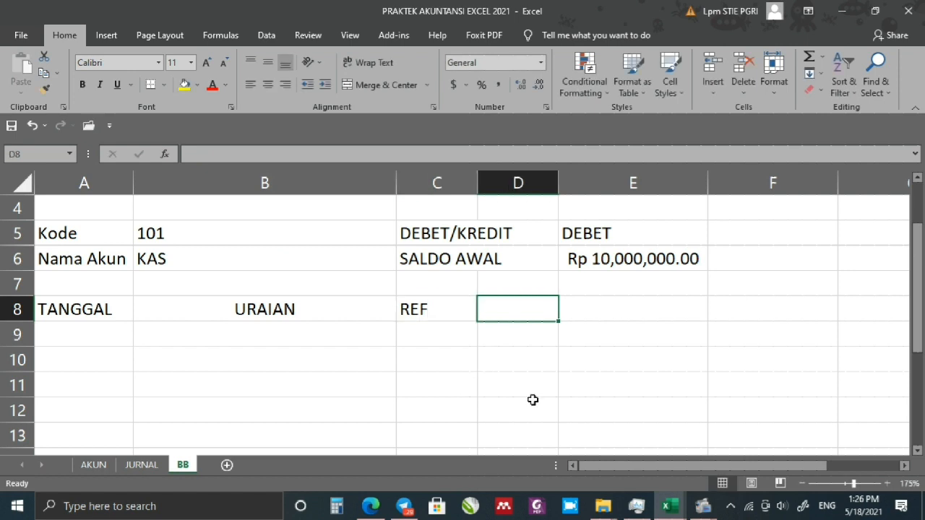
Narrow column C around the REF heading and enter the headings DEBET, KREDIT and SALDO in D8:F8.
drag(478, 186, 443, 250)
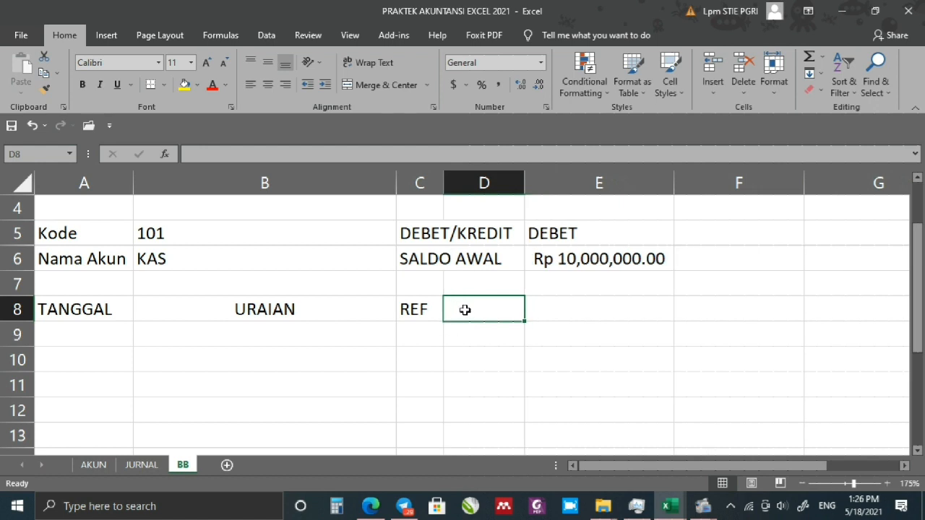
text(DEBET)
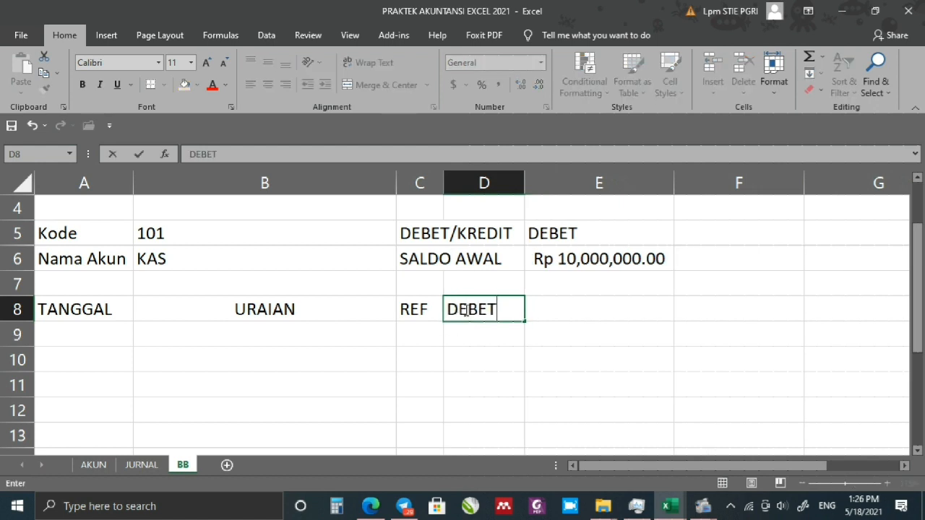
key(Tab)
text(KREDIT)
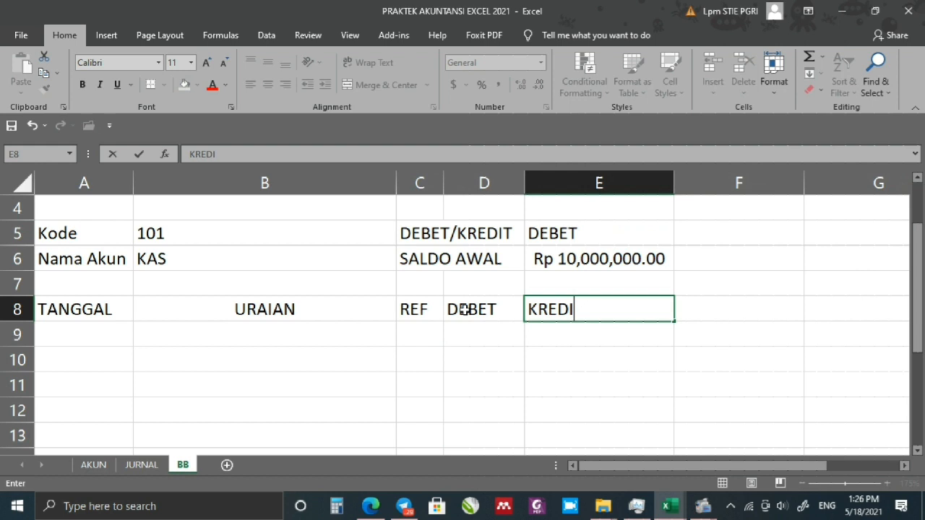
key(Tab)
text(SALDO)
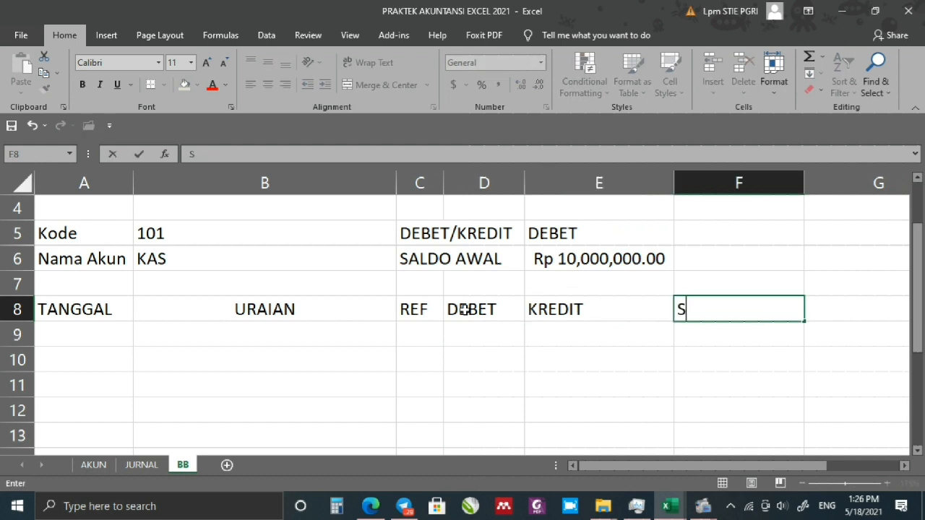
click(493, 386)
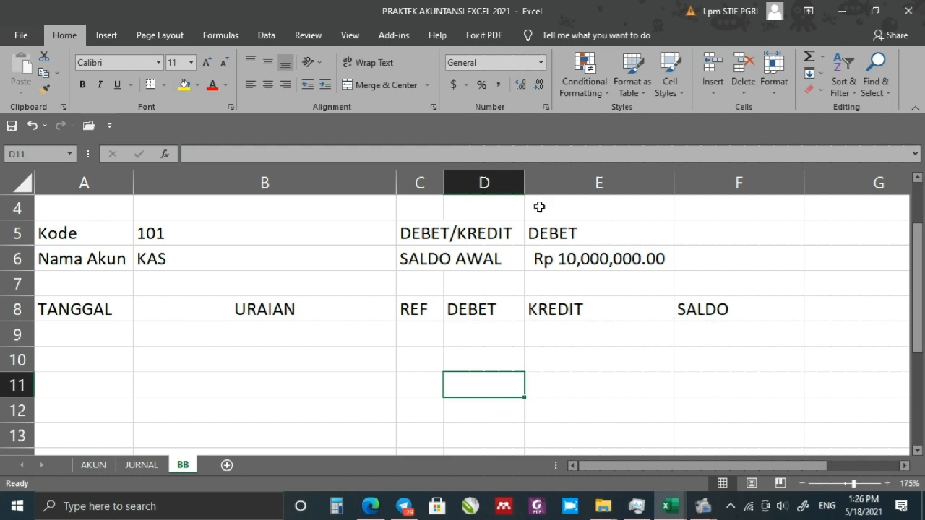
Widen column D by setting its column width to 15.
drag(525, 183, 543, 182)
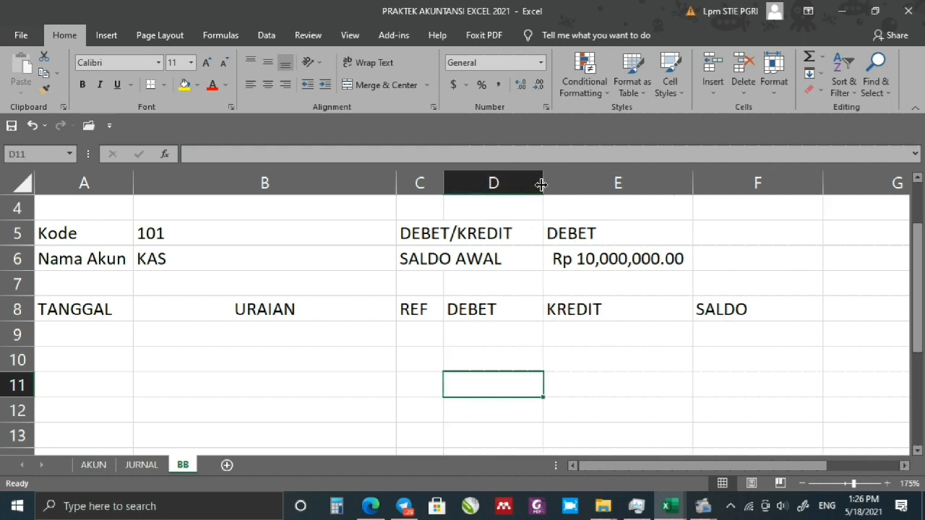
click(493, 183)
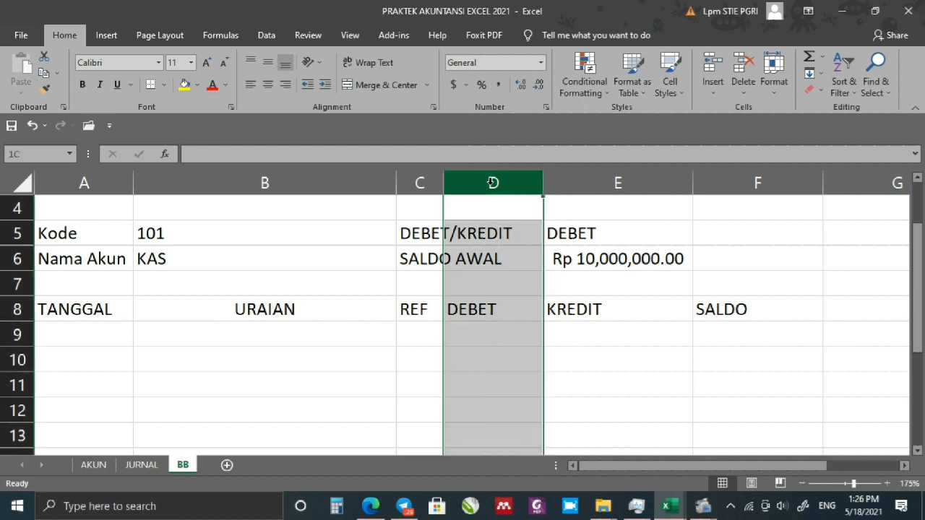
right_click(530, 190)
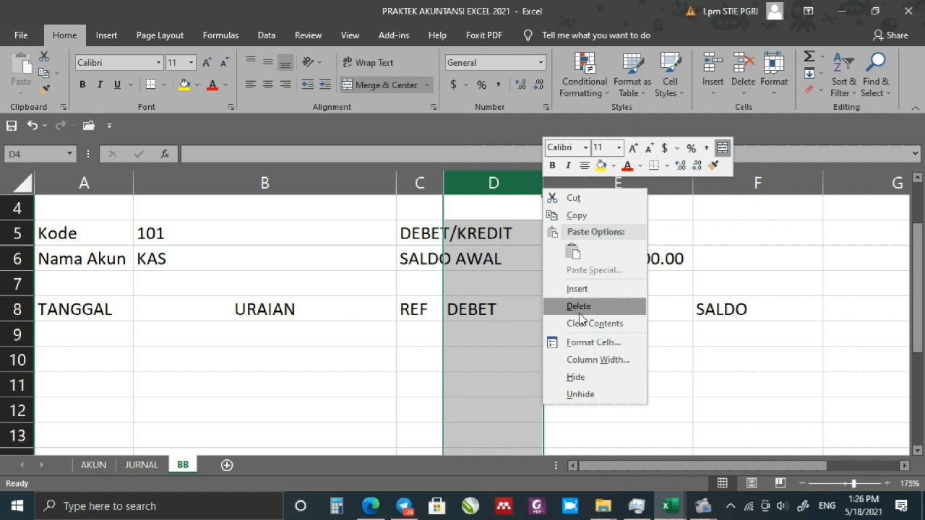
click(584, 360)
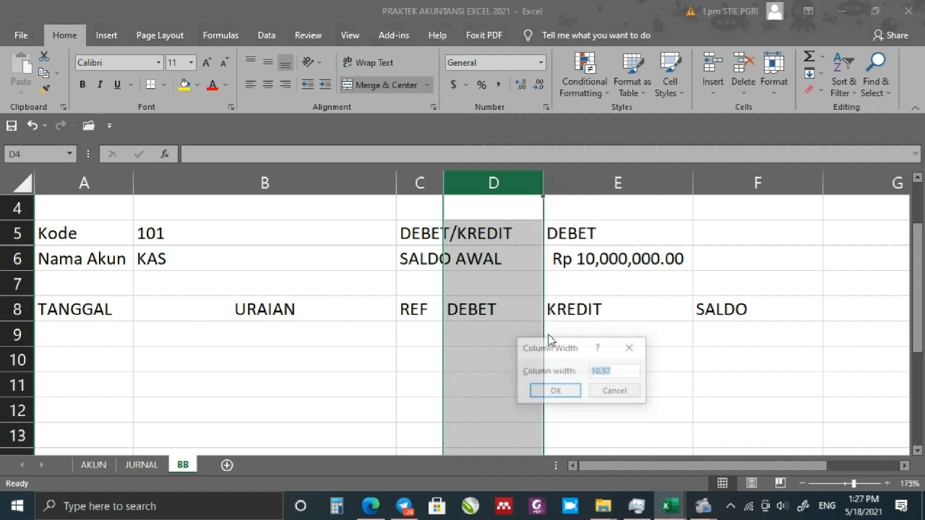
text(15)
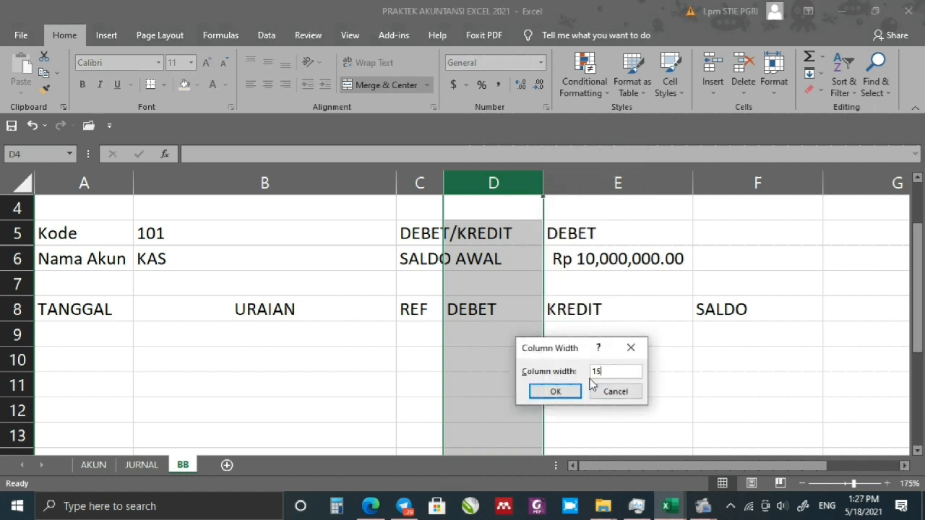
click(567, 391)
Set the width of columns E and F to 15, matching column D.
drag(677, 182, 752, 185)
right_click(751, 185)
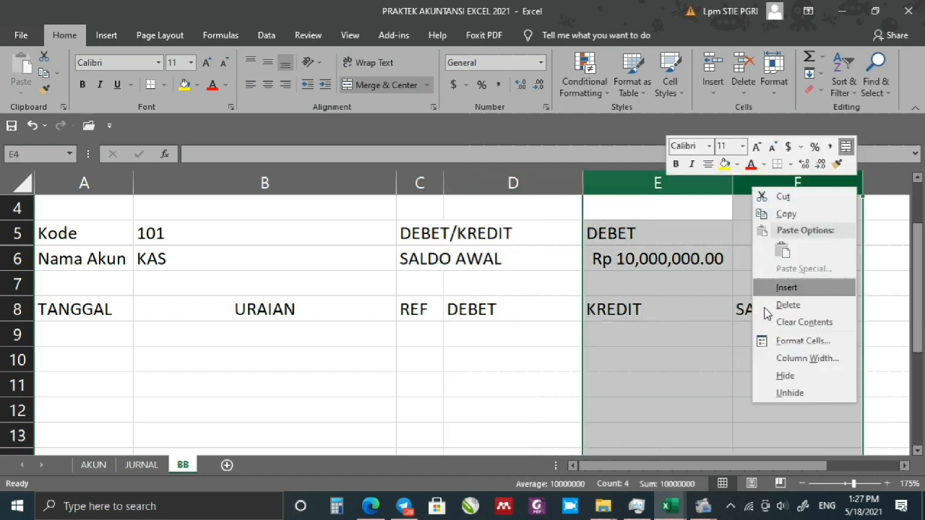
click(768, 359)
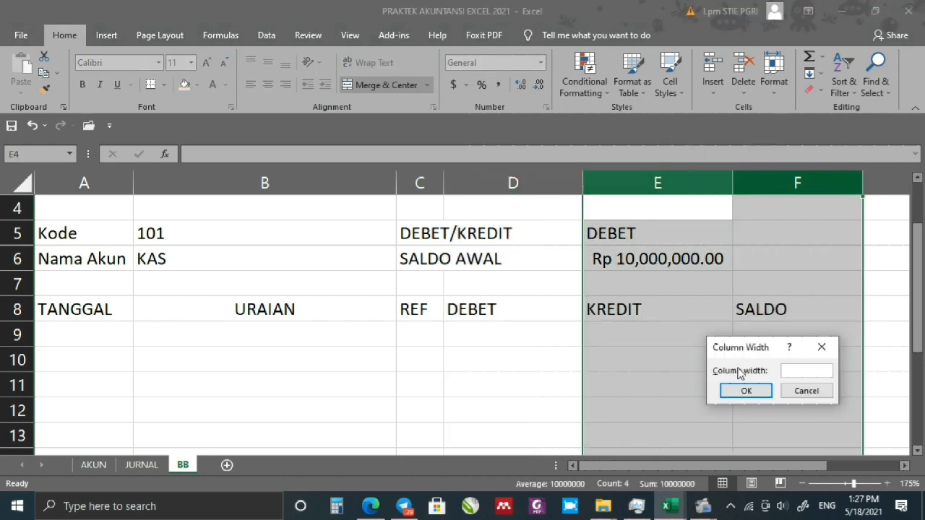
click(748, 391)
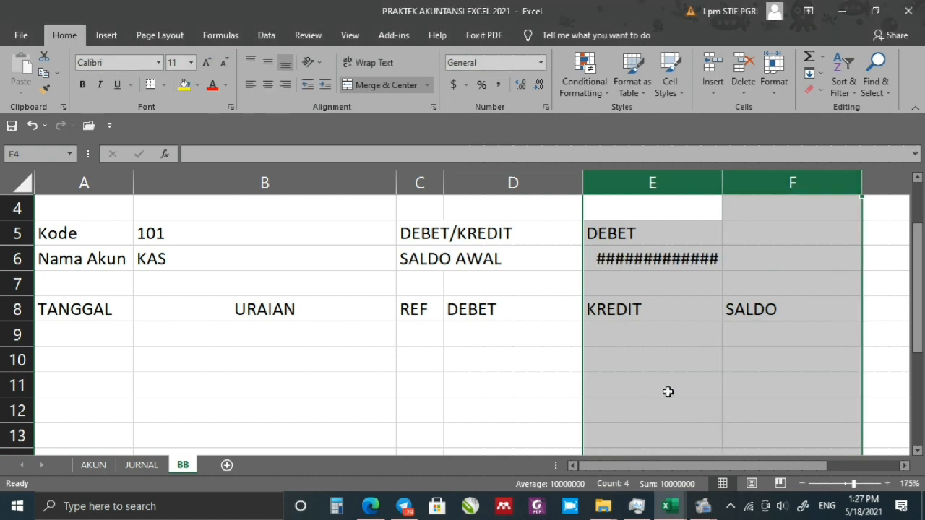
Centre all the transaction table headings in A8:F8.
click(56, 311)
drag(56, 310, 737, 316)
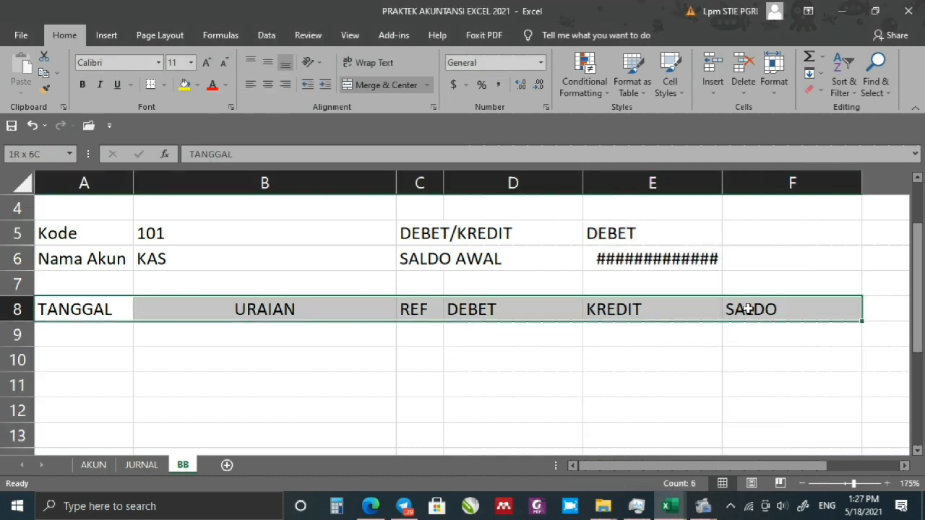
click(269, 85)
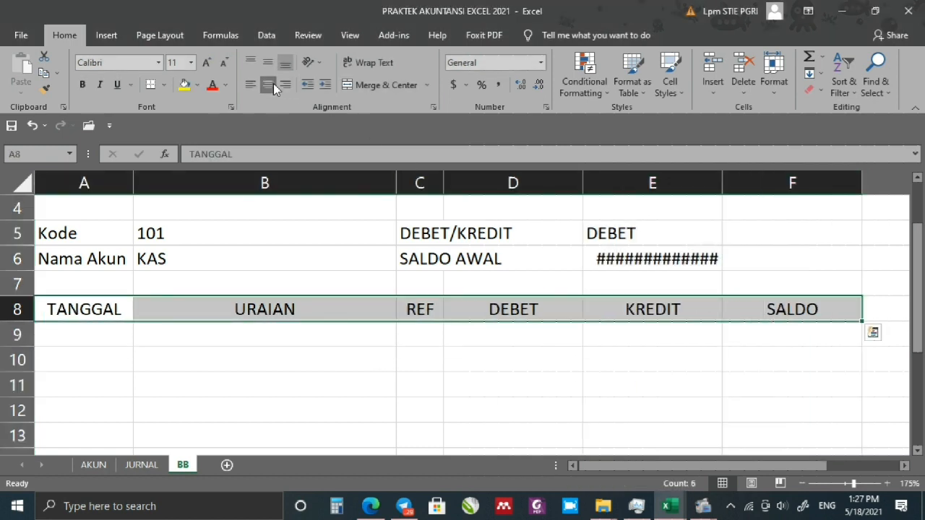
Reapply the Accounting format with an Indonesian Rp symbol and two decimal places to the opening balance in E6.
click(621, 262)
click(540, 62)
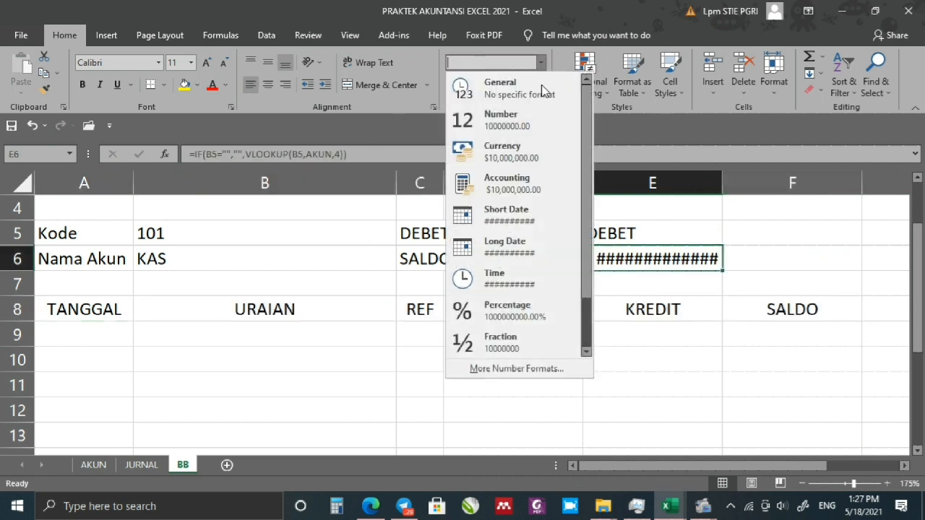
click(515, 369)
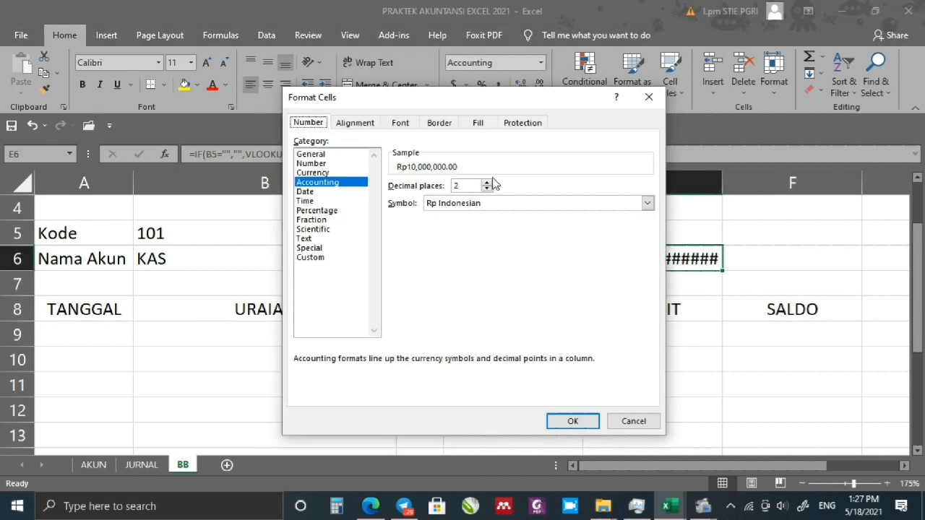
click(469, 204)
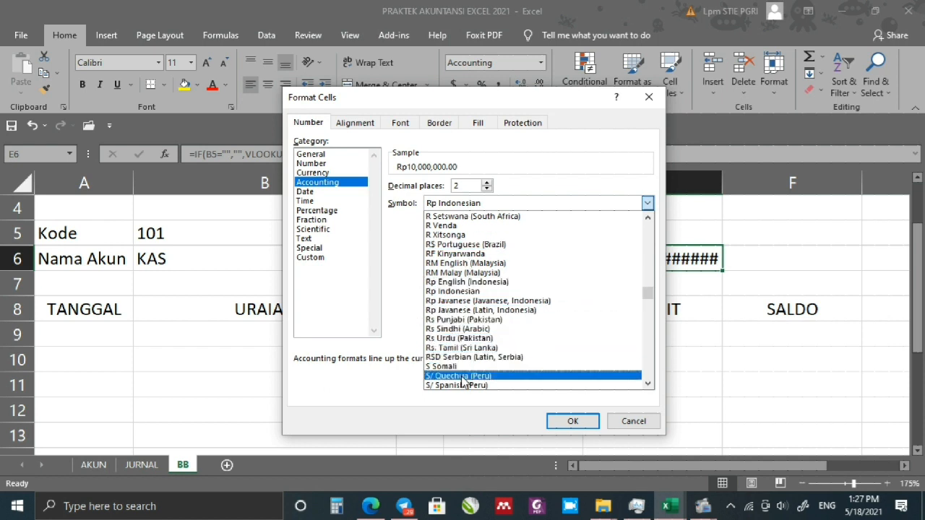
scroll(449, 335, up, 1)
scroll(456, 343, down, 3)
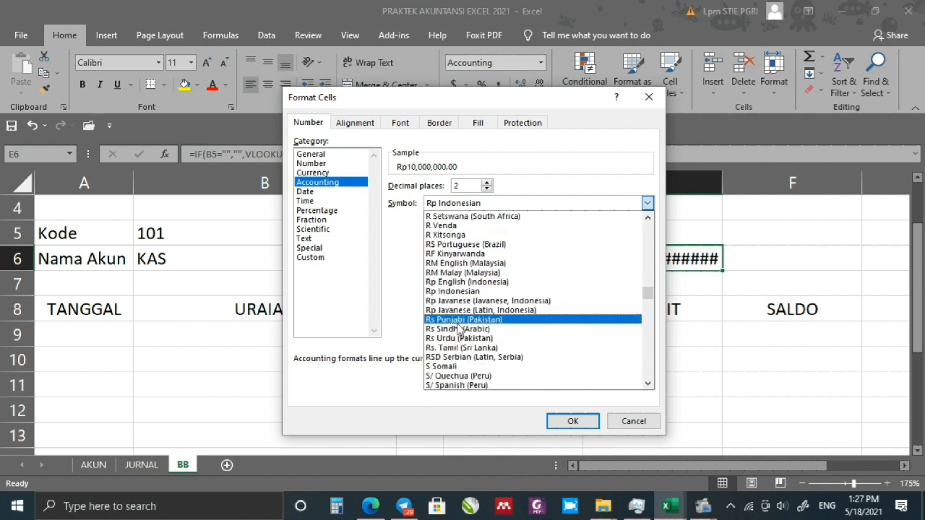
scroll(460, 350, up, 1)
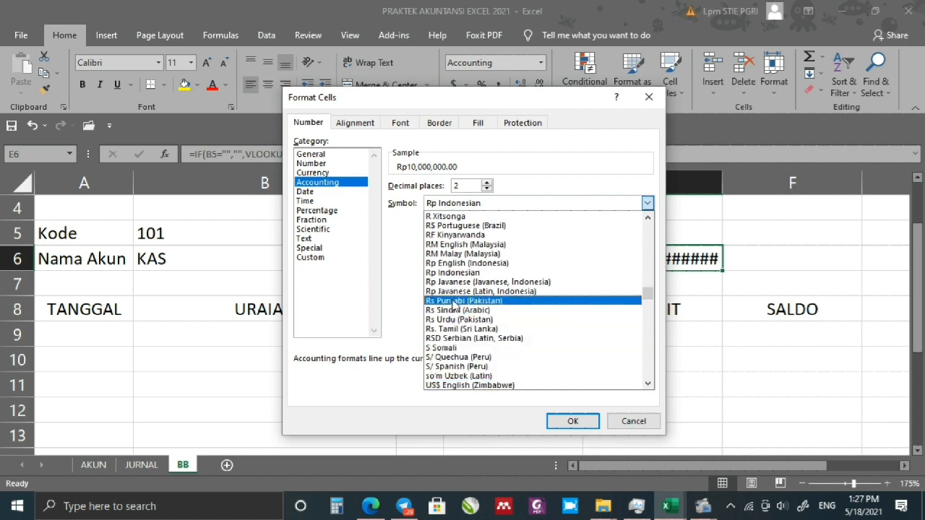
click(454, 280)
click(555, 426)
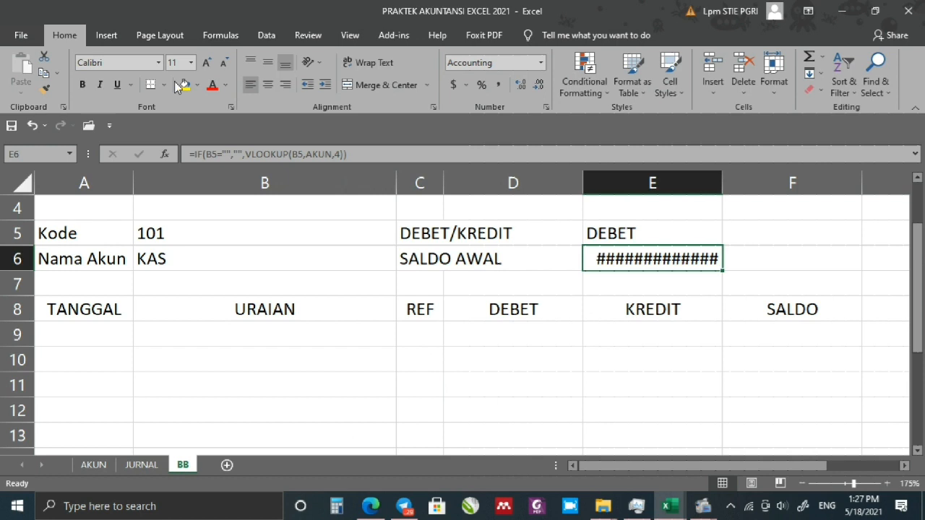
Try font sizes 10 and 11 on the opening balance in E6.
click(224, 62)
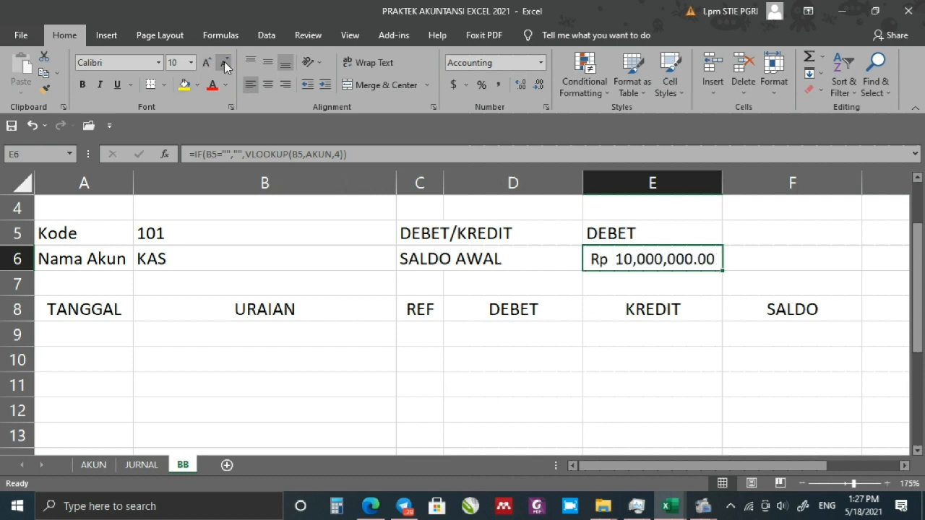
click(597, 232)
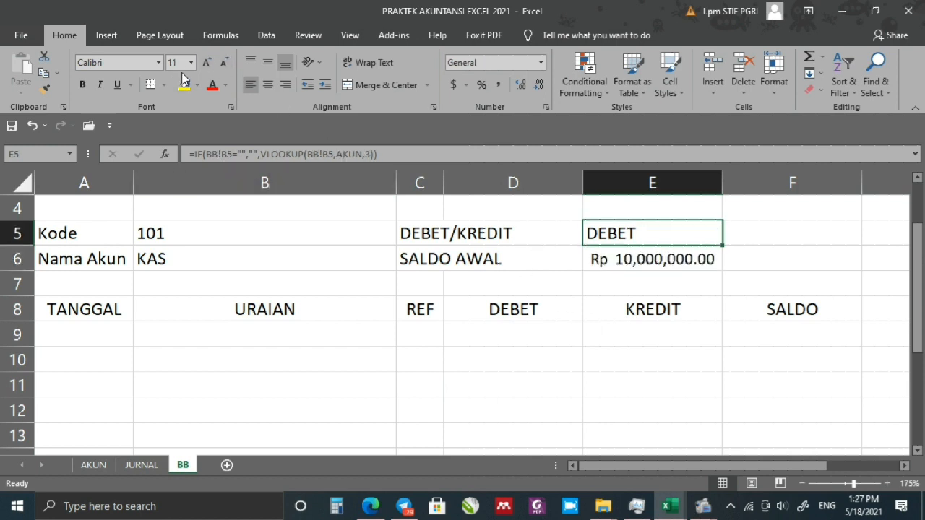
click(661, 262)
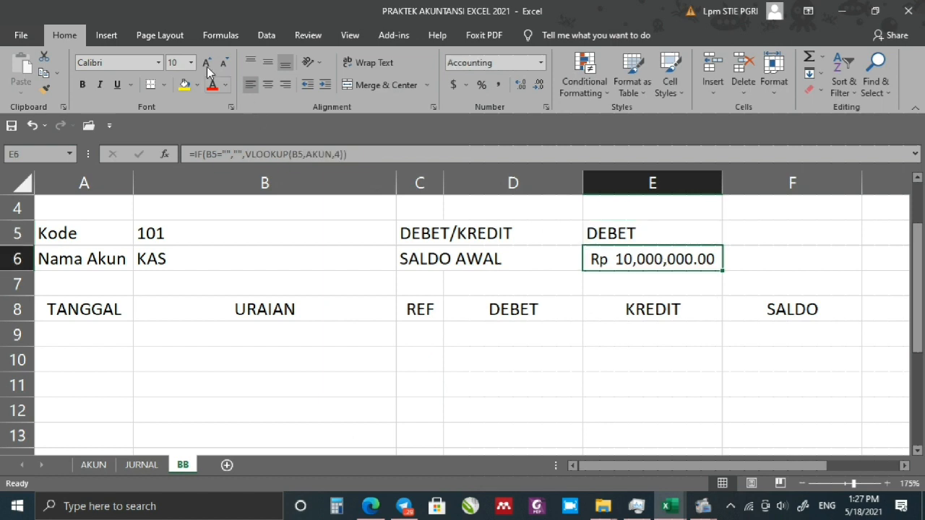
click(191, 62)
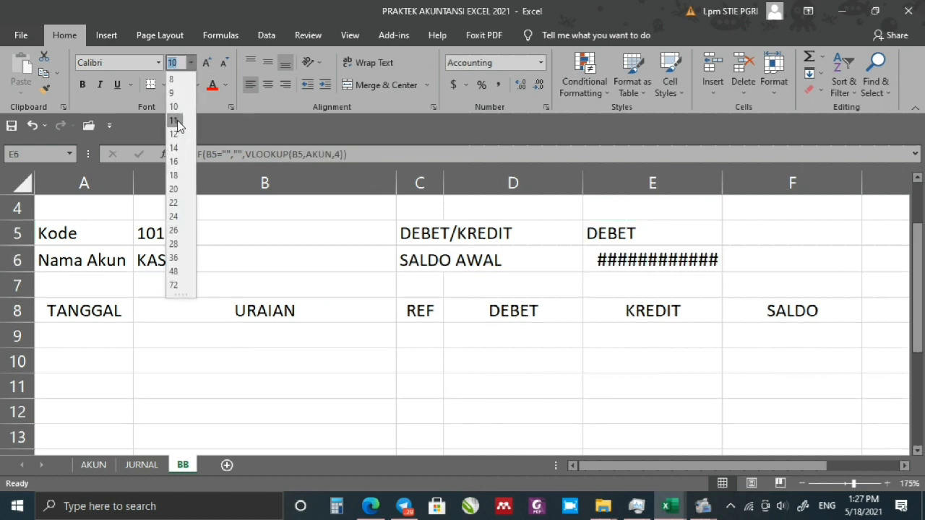
click(174, 121)
scroll(539, 294, up, 1)
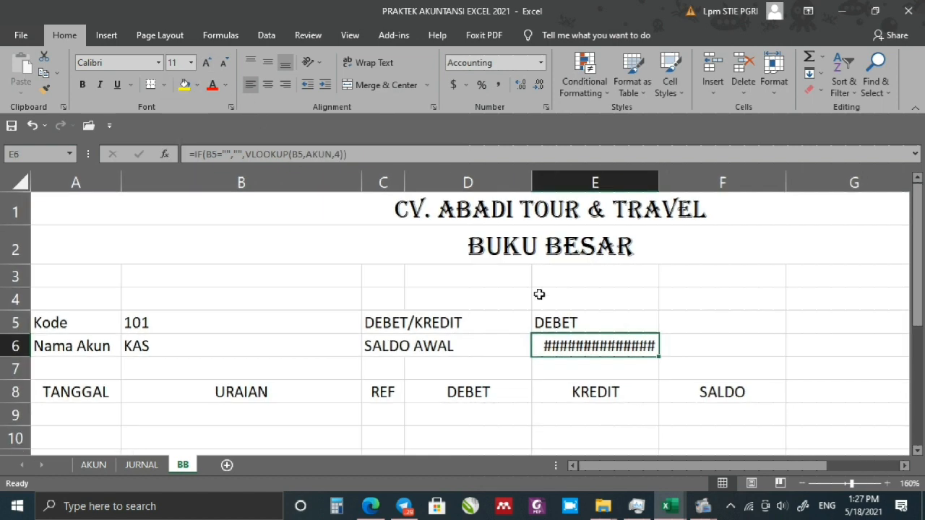
ctrl+scroll(539, 297, down, 3)
ctrl+scroll(375, 314, up, 1)
ctrl+scroll(378, 313, up, 2)
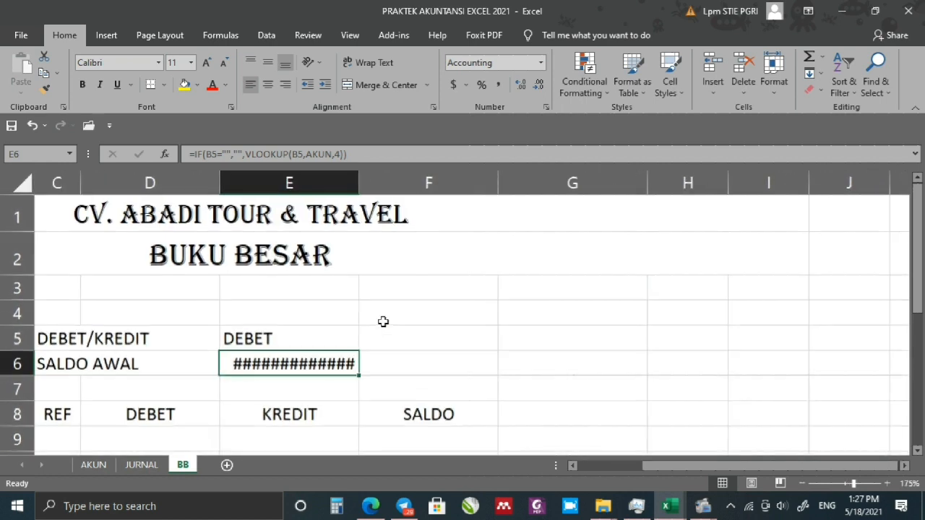
ctrl+scroll(427, 333, down, 2)
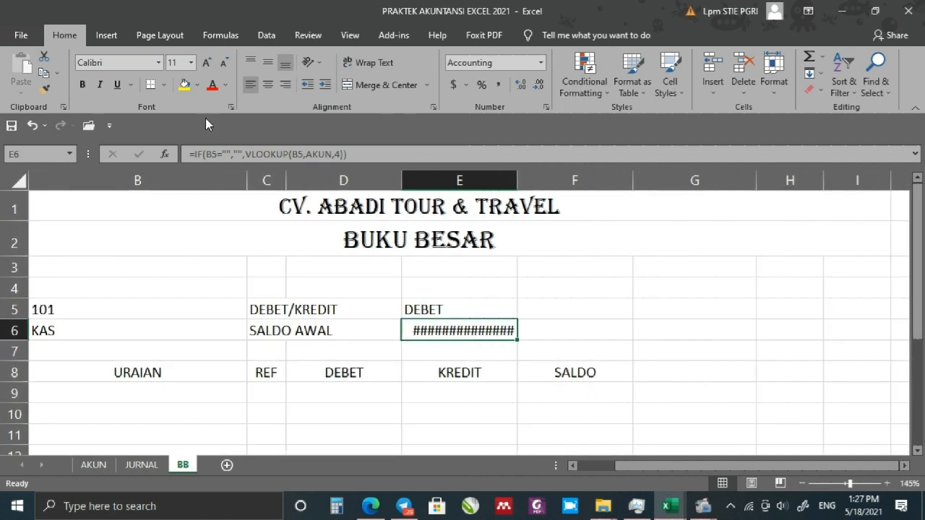
Reduce the font size of the opening balance in E6 to 10 so it fits the column.
click(224, 65)
scroll(506, 324, down, 1)
scroll(169, 337, up, 1)
drag(168, 337, 70, 351)
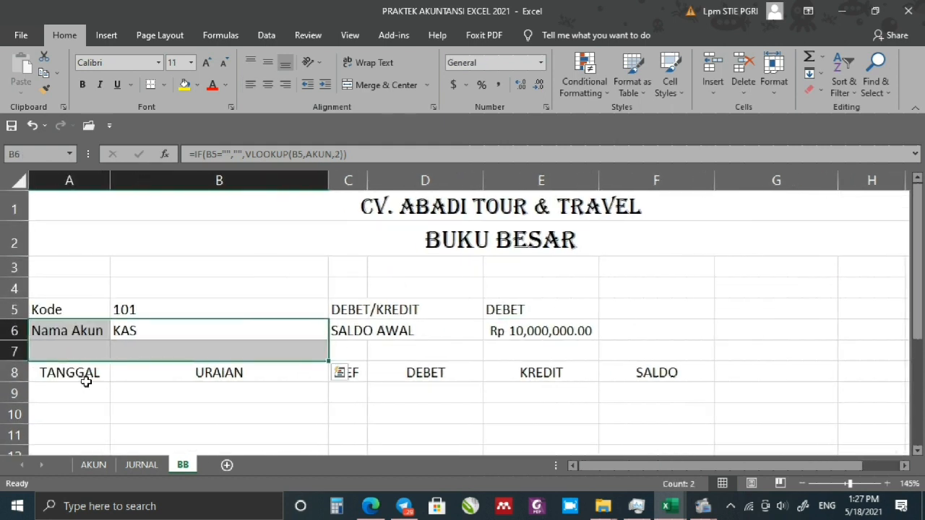
scroll(104, 407, up, 2)
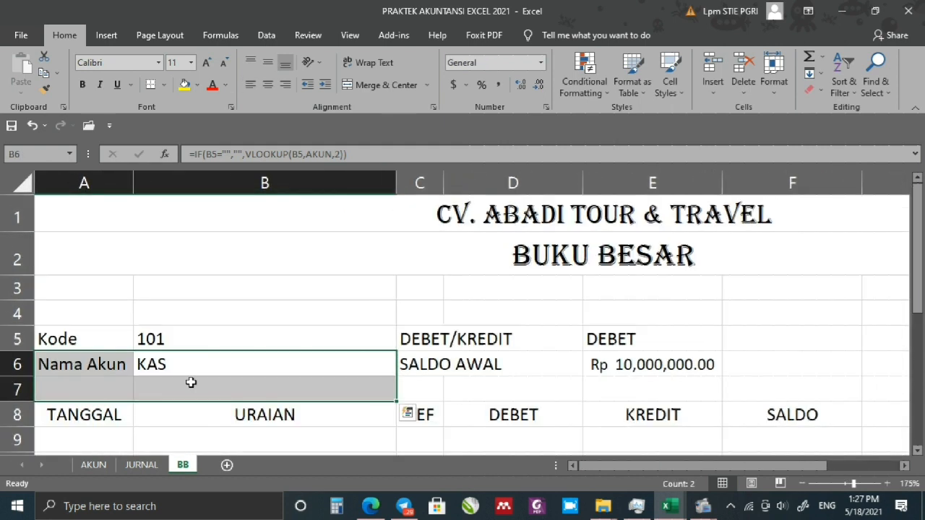
key(ctrl+q)
scroll(162, 427, down, 2)
click(163, 425)
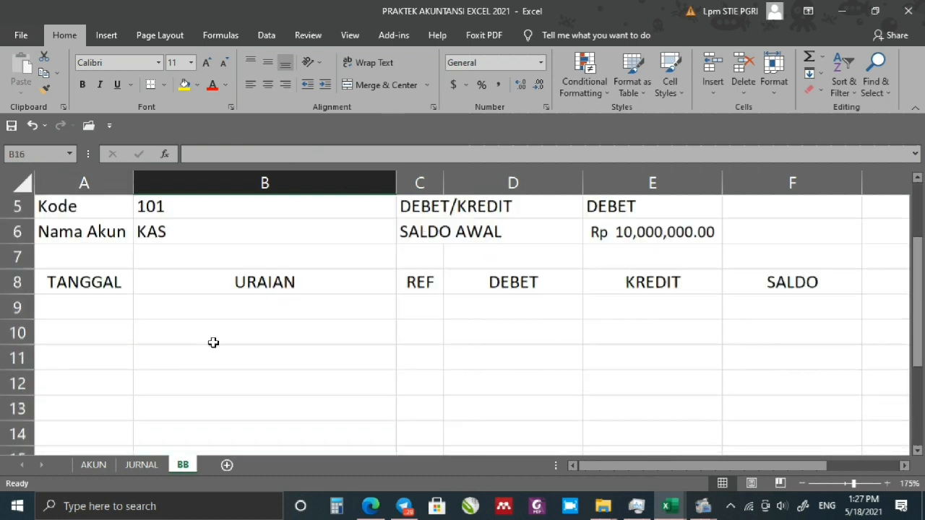
scroll(215, 341, up, 2)
scroll(213, 351, down, 3)
scroll(212, 353, up, 3)
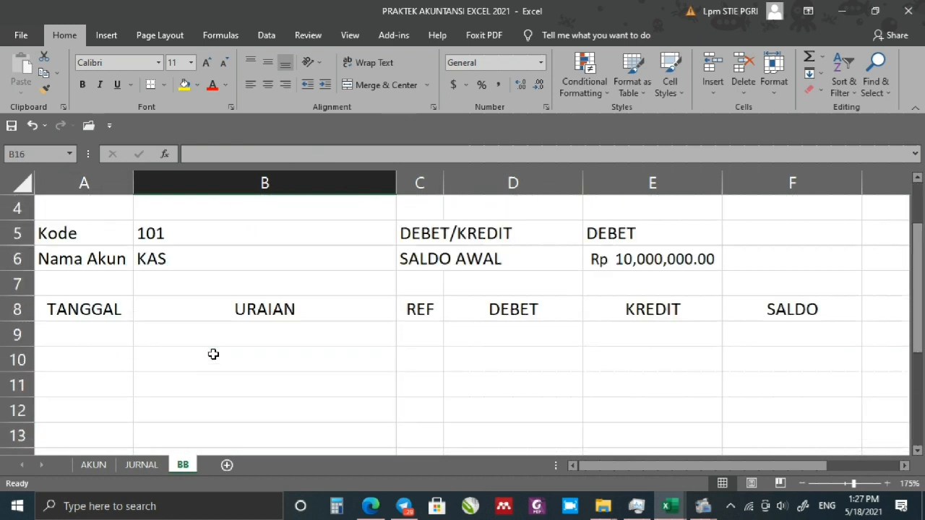
scroll(213, 355, down, 3)
scroll(213, 354, up, 3)
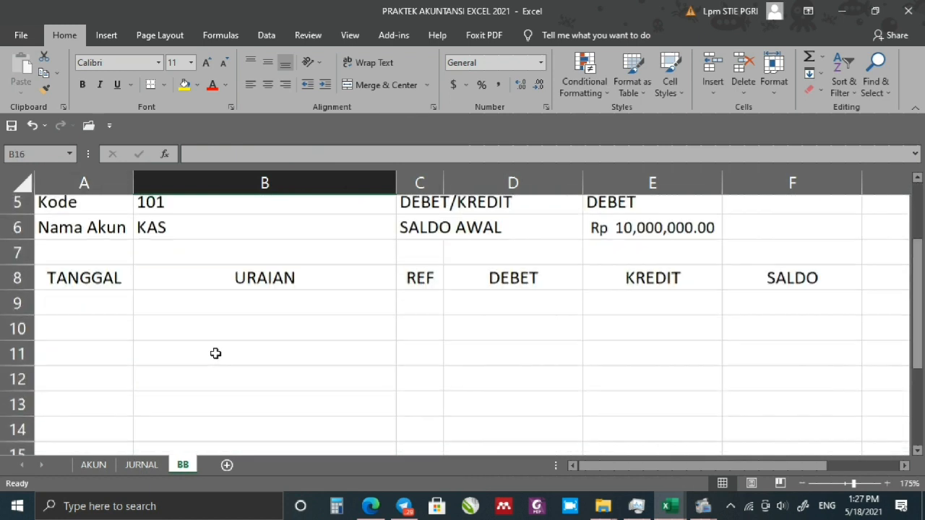
scroll(215, 355, down, 1)
scroll(215, 350, up, 3)
scroll(213, 339, down, 3)
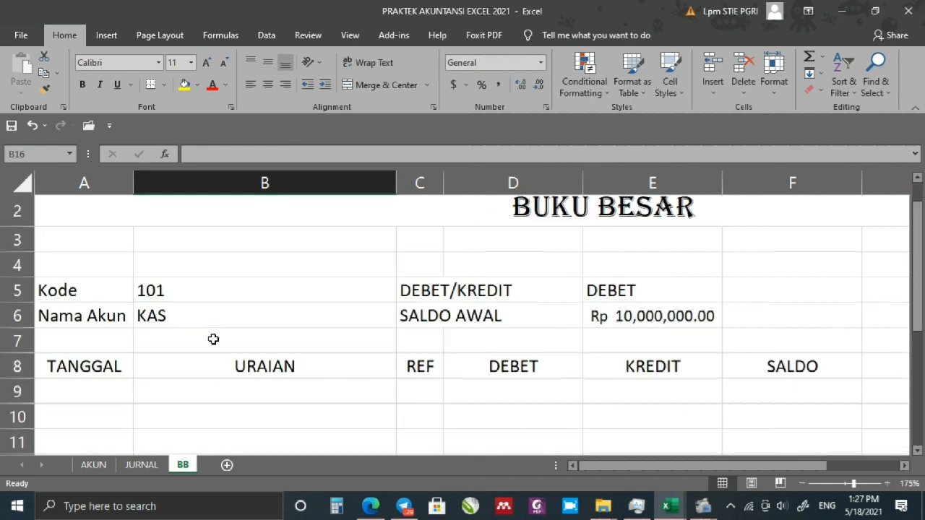
Apply all borders and bold to the transaction table headings in A8:F8.
drag(76, 317, 833, 306)
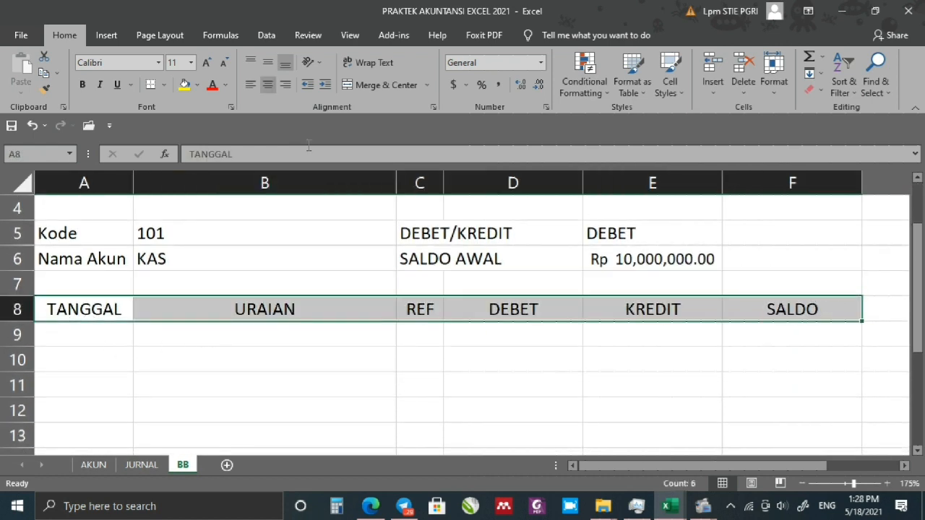
click(164, 85)
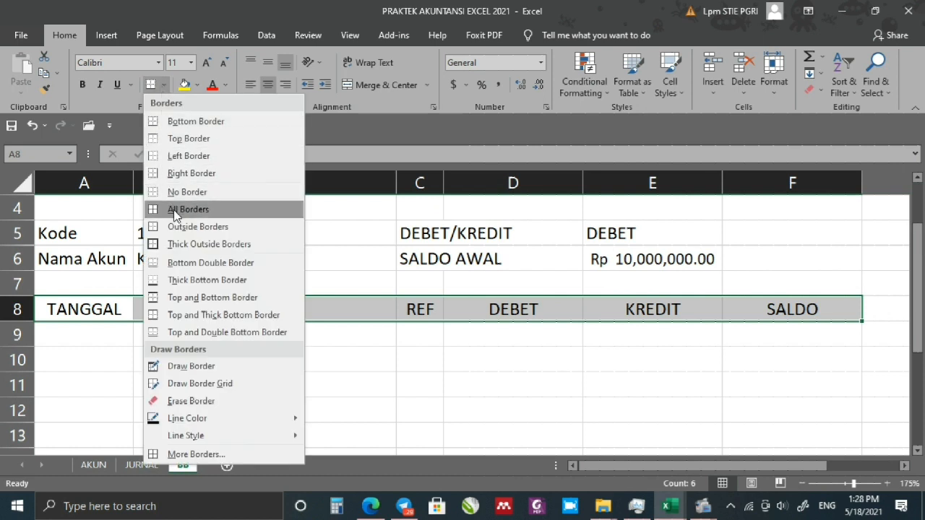
click(176, 216)
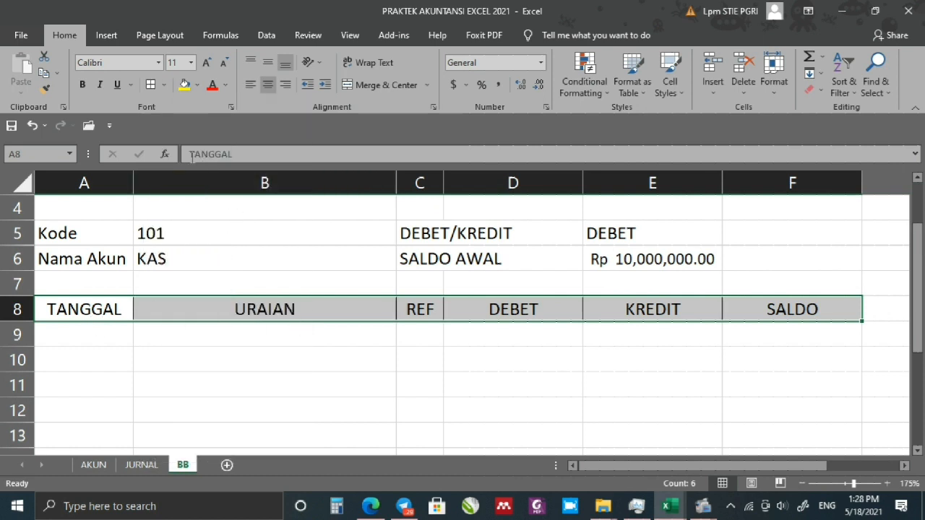
key(ctrl+q)
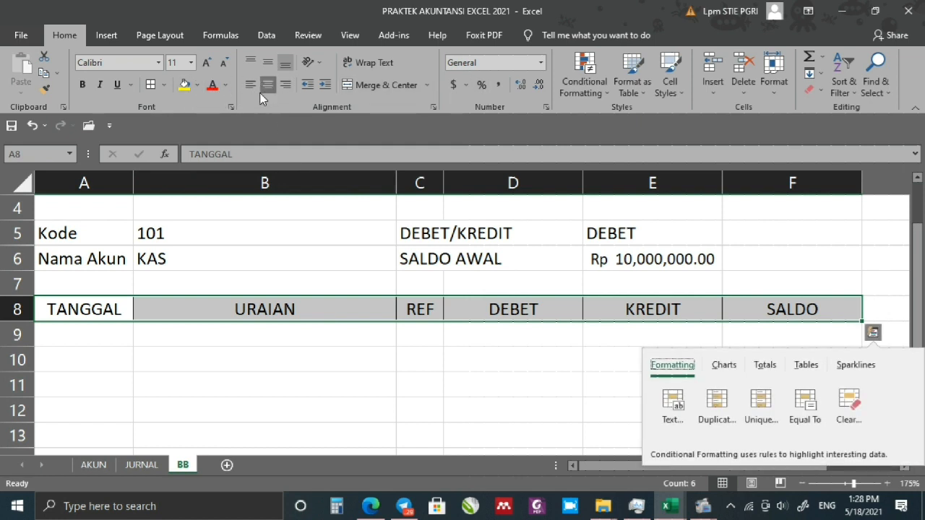
click(84, 85)
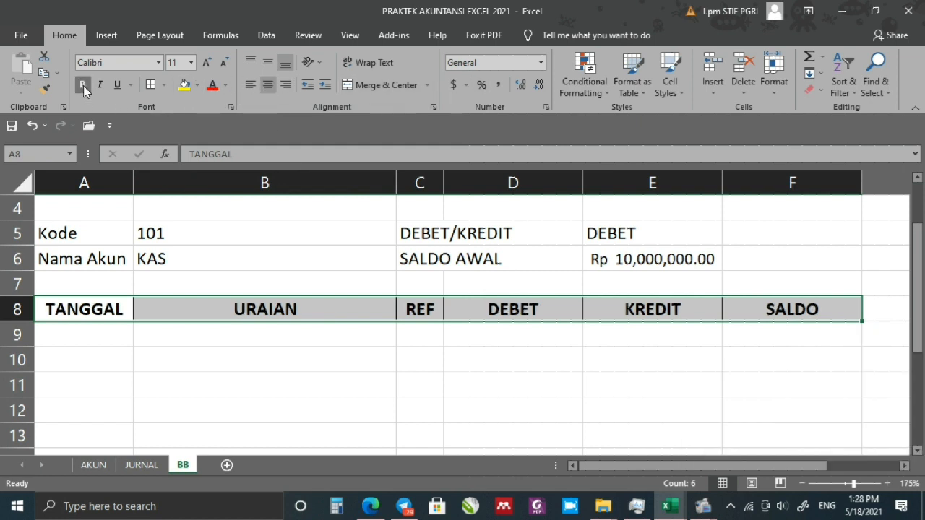
Fill the transaction table headings in A8:F8 with yellow.
click(185, 84)
click(262, 354)
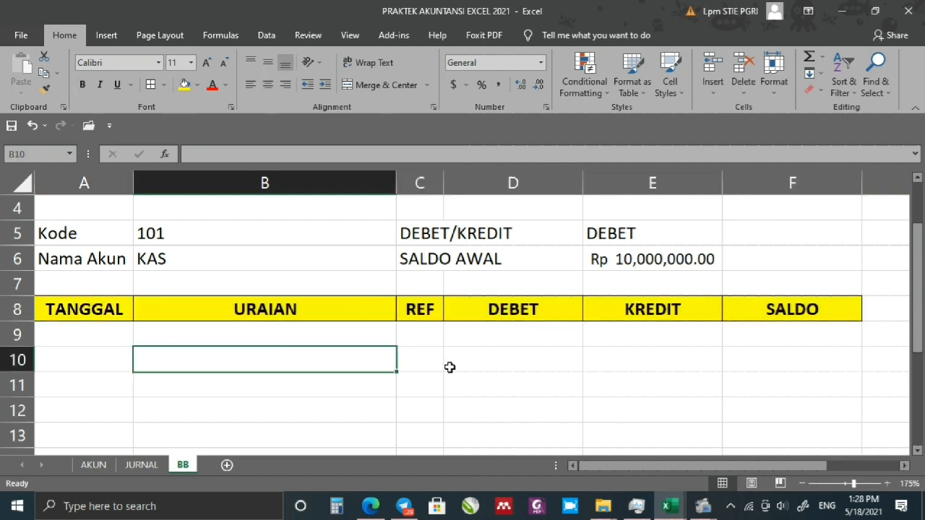
click(197, 84)
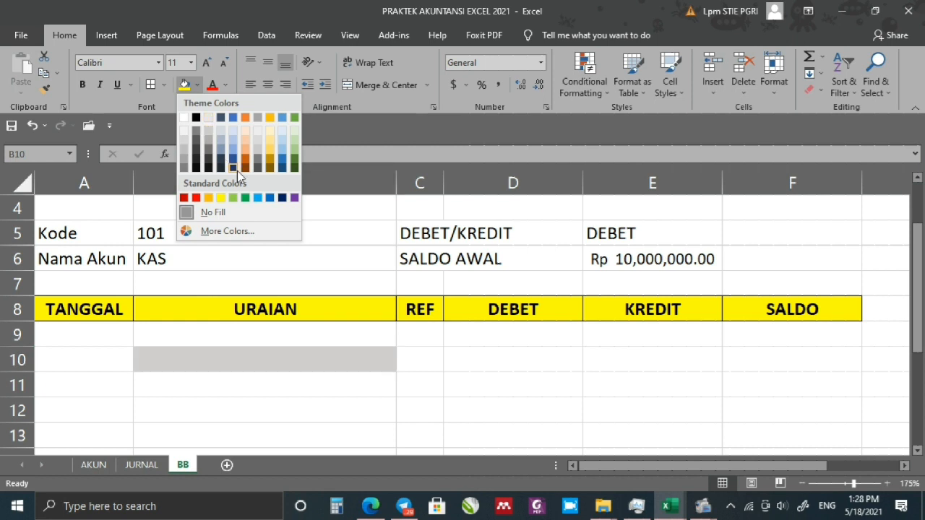
Set the fill colour of the table headings in A8:F8 to a light blue theme colour.
click(107, 310)
drag(108, 310, 776, 314)
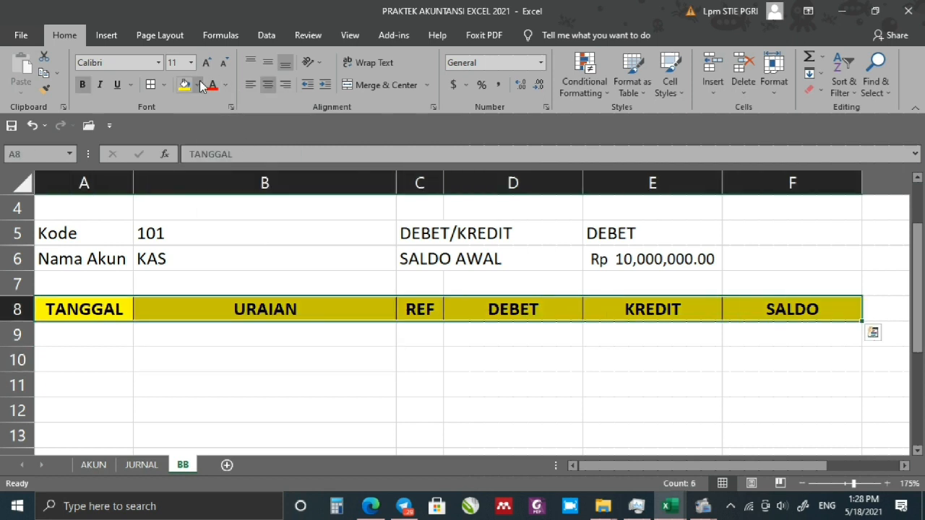
click(197, 84)
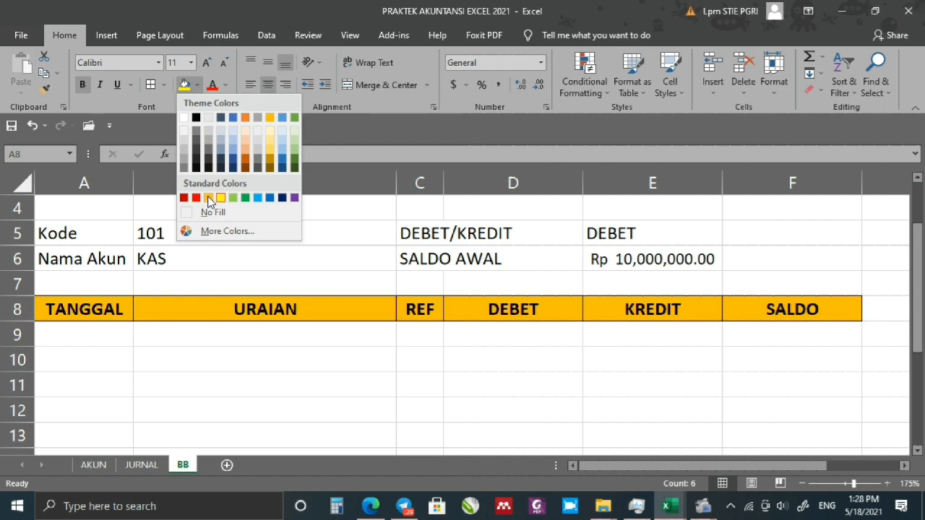
click(232, 156)
click(252, 343)
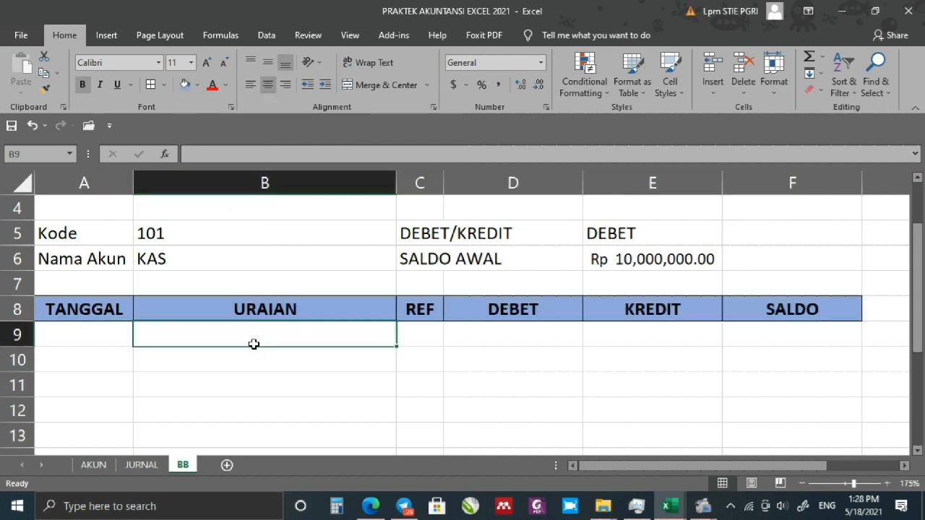
Unmerge the company name in row 1 and the BUKU BESAR title in row 2.
scroll(308, 409, up, 1)
scroll(314, 320, down, 3)
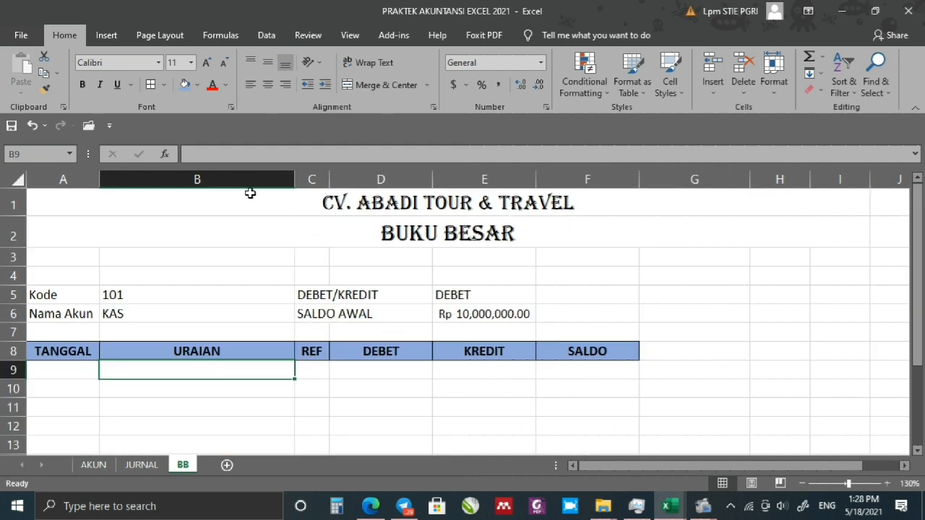
click(250, 193)
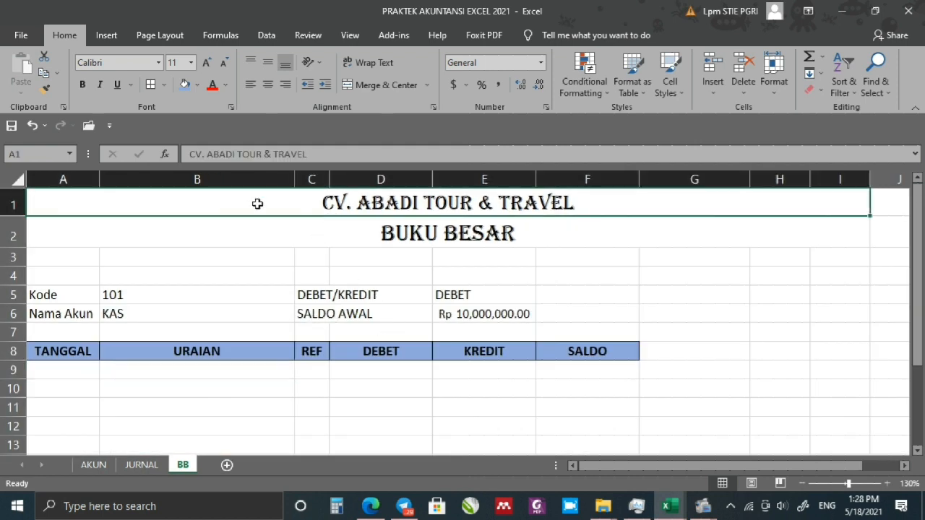
click(364, 86)
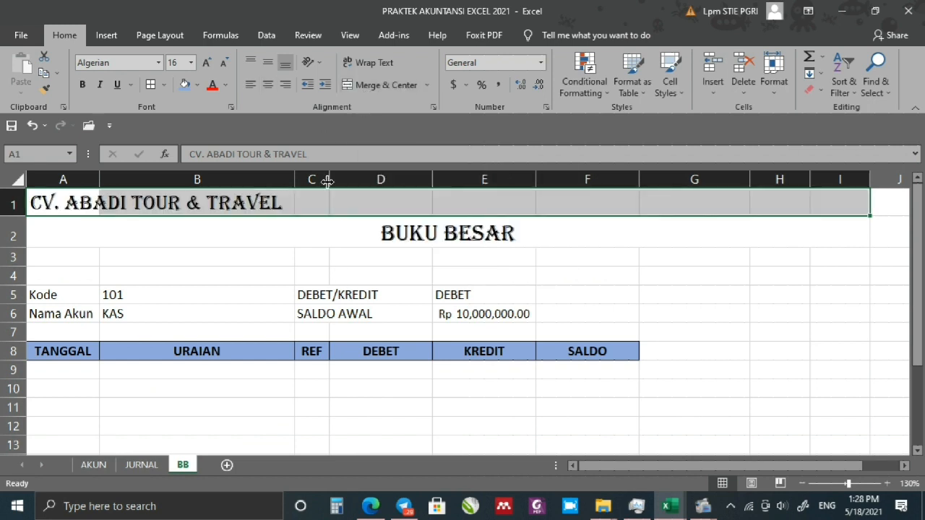
click(324, 228)
click(362, 86)
click(220, 272)
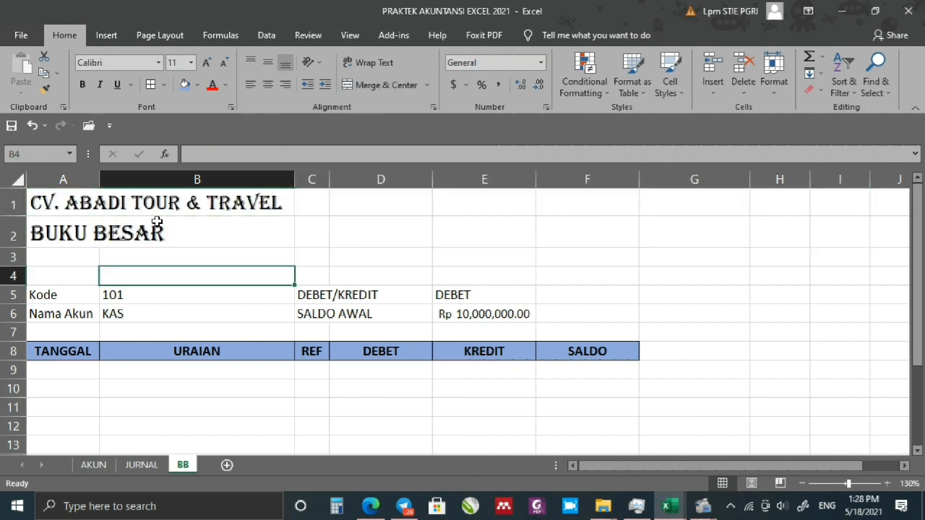
Merge and centre the company name across A1:F1 and the BUKU BESAR title across A2:F2.
drag(45, 204, 598, 196)
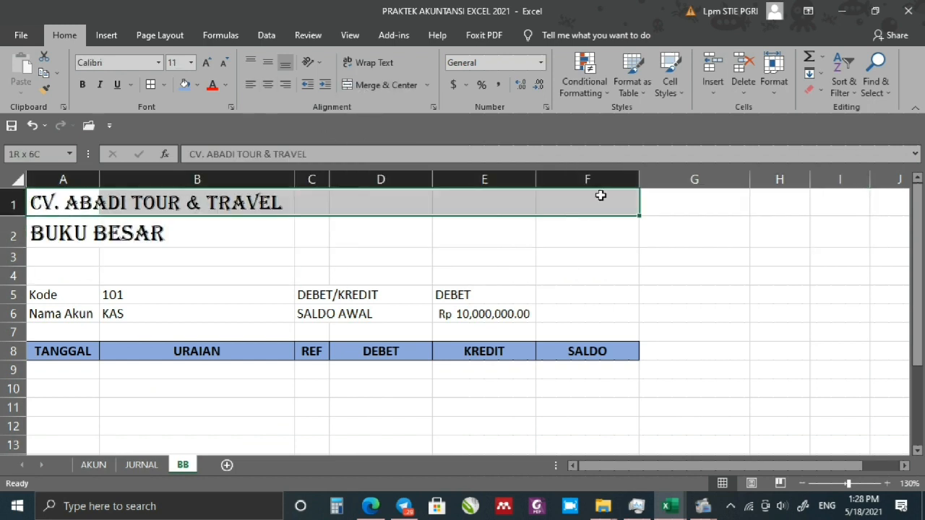
click(408, 85)
drag(37, 245, 566, 239)
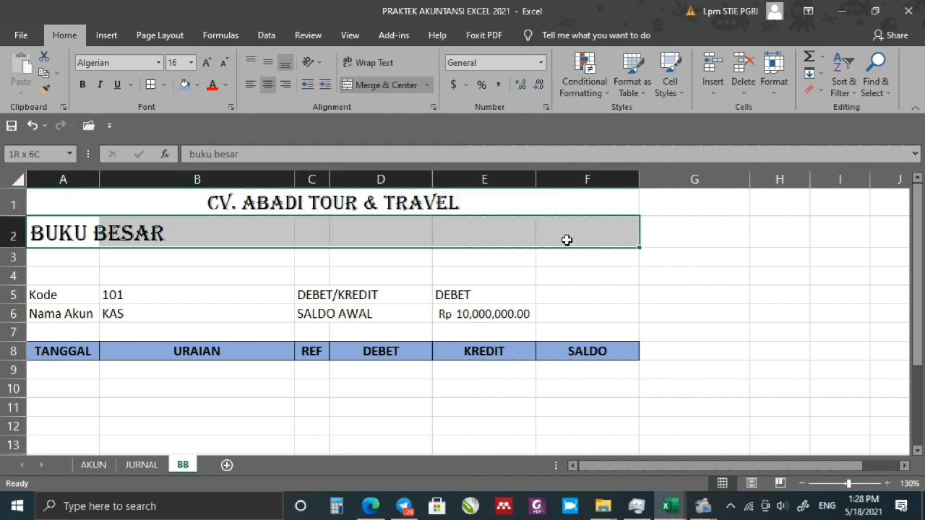
click(367, 86)
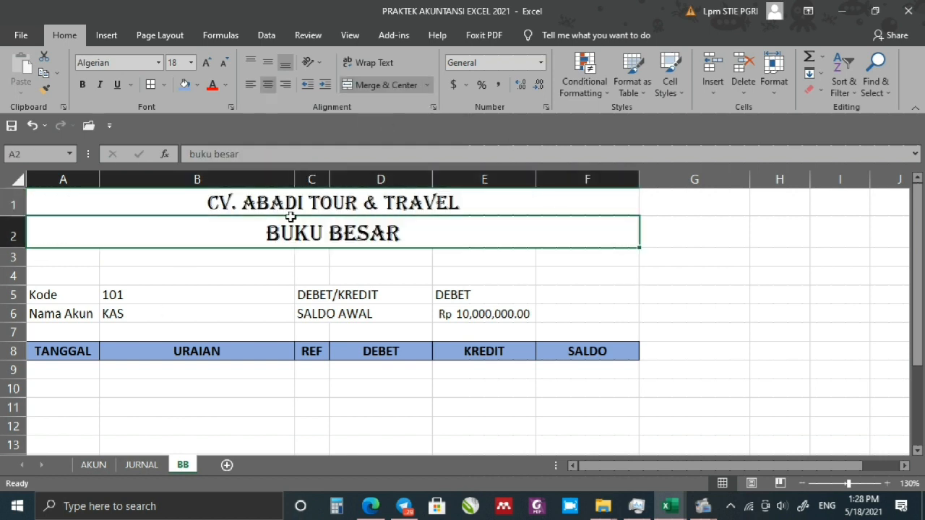
click(535, 394)
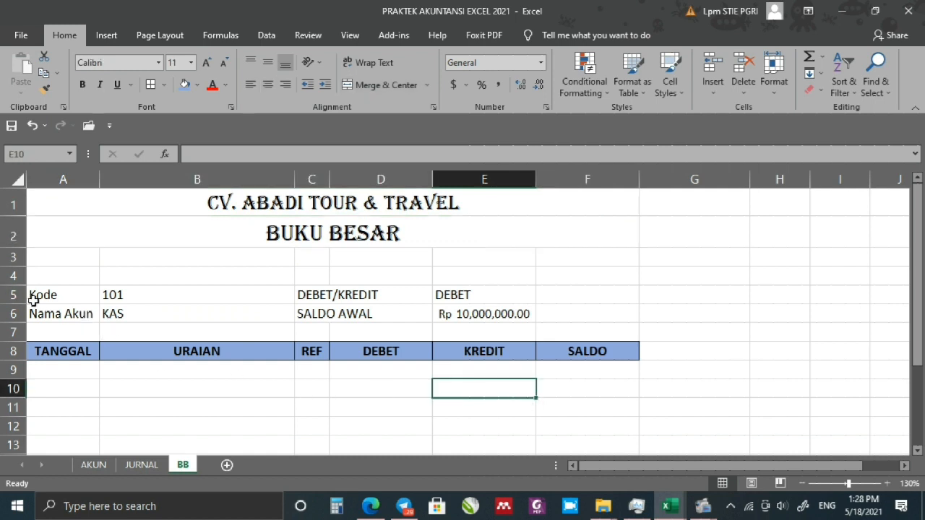
Apply all borders to the account code and name block in A5:B6.
mouse_move(44, 296)
mouse_down()
mouse_move(192, 294)
mouse_move(192, 313)
mouse_up()
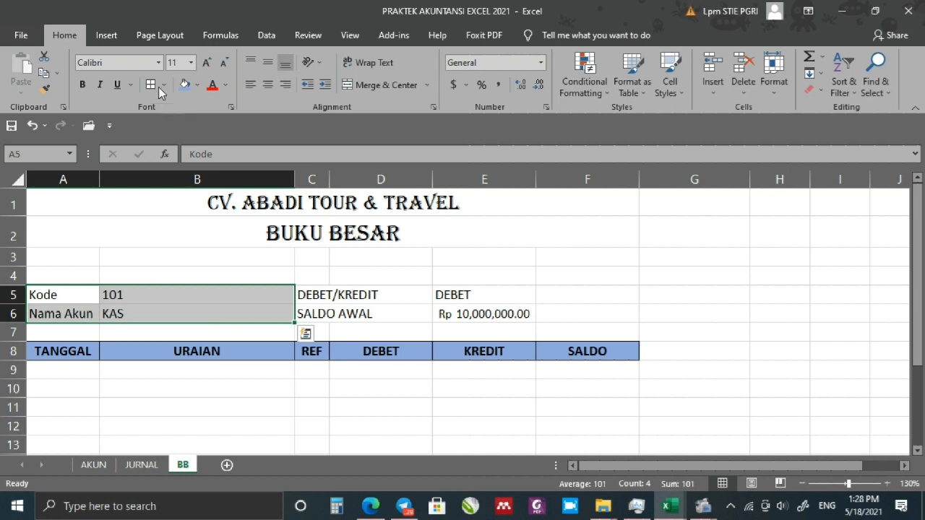
click(148, 383)
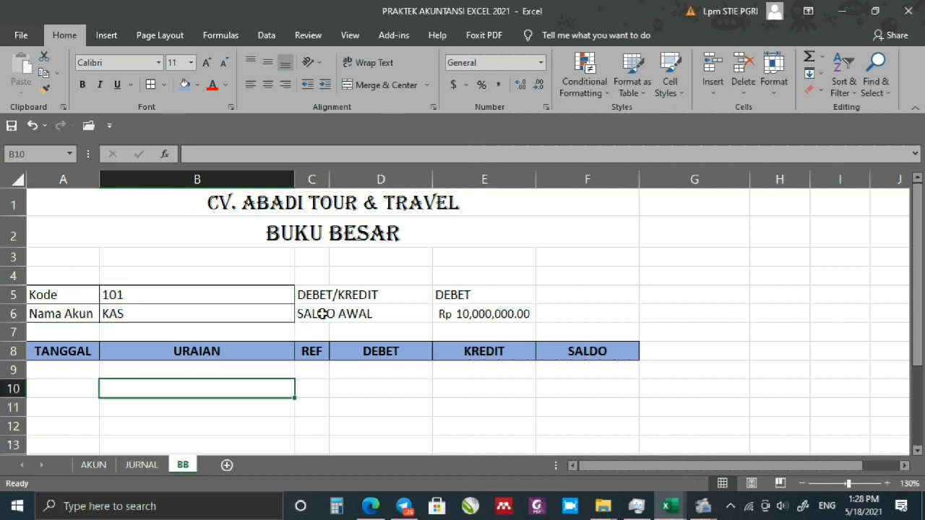
Add cell borders to the DEBET/KREDIT and SALDO AWAL rows in C5:E6.
drag(311, 296, 442, 293)
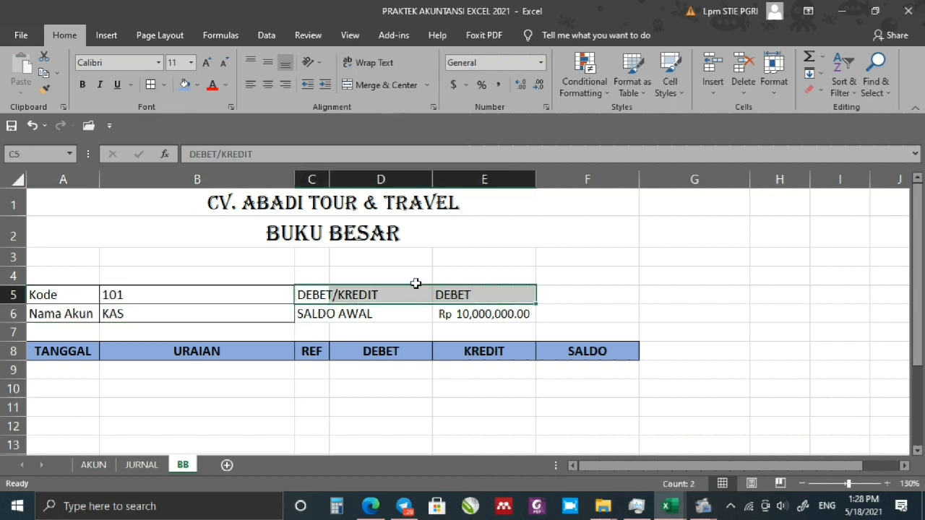
click(154, 86)
drag(322, 320, 479, 313)
click(404, 423)
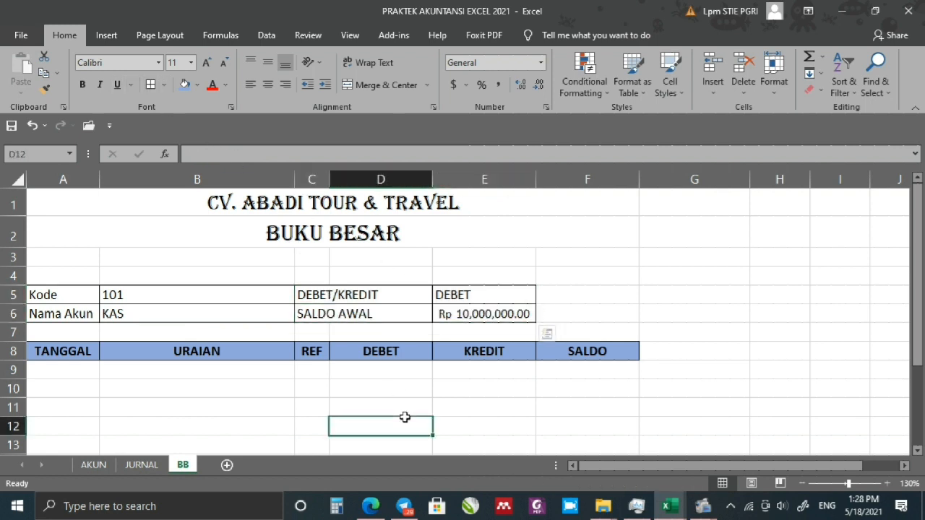
Fill the account code and name cells B5:B6 and the DEBET and opening balance cells E5:E6 with yellow.
drag(186, 299, 186, 307)
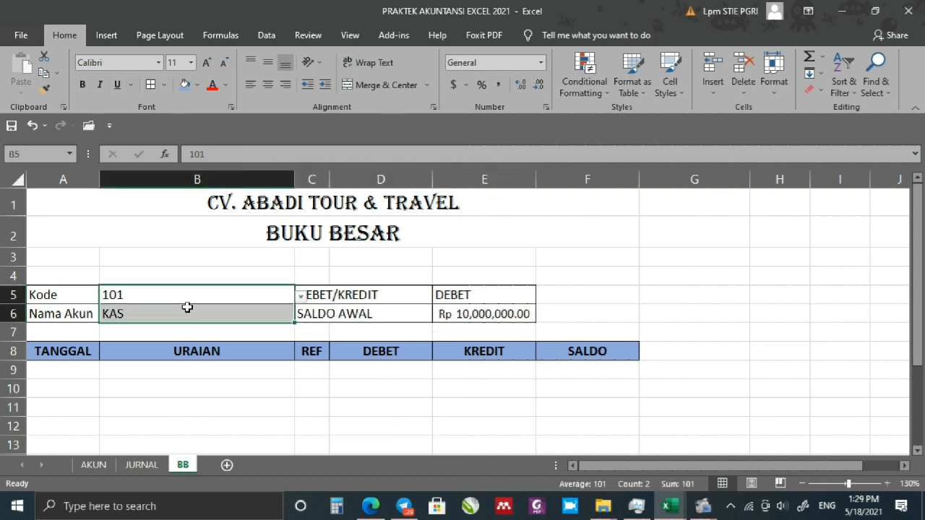
click(196, 85)
click(211, 198)
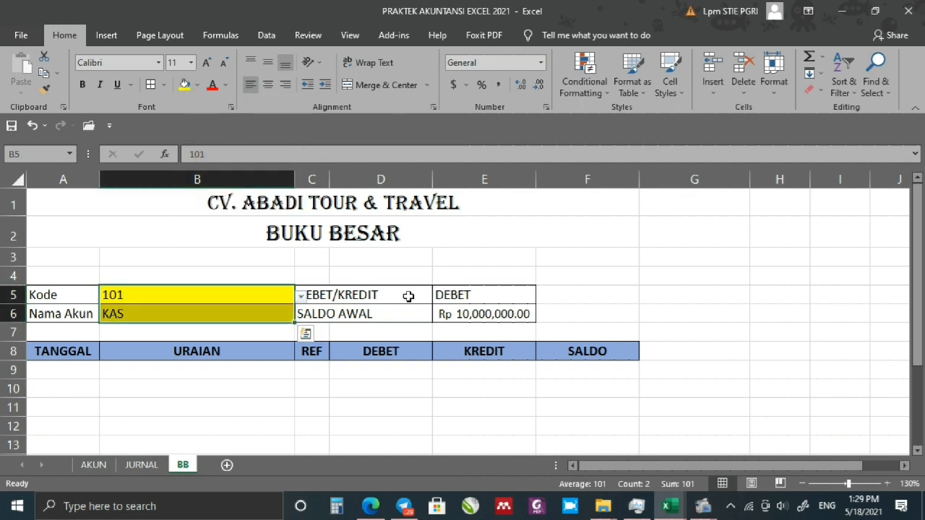
drag(475, 295, 477, 313)
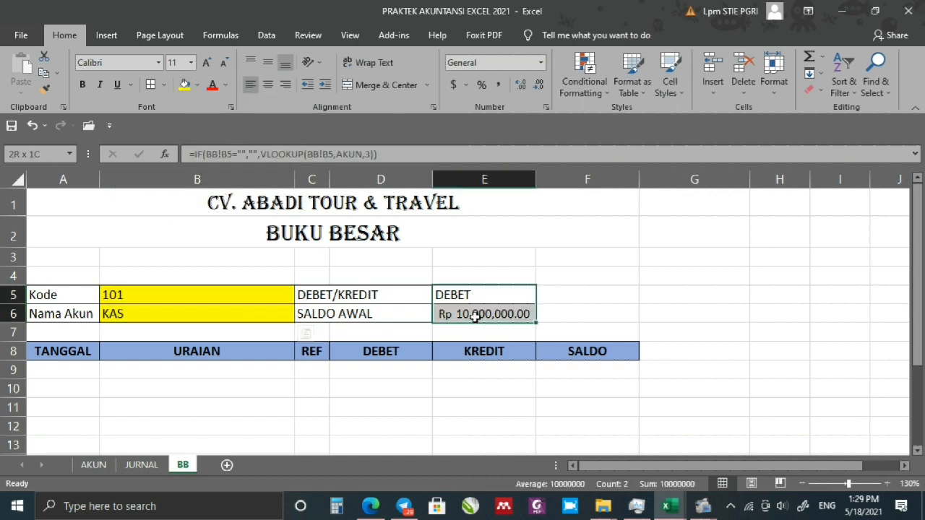
click(184, 85)
click(508, 248)
Make the values in E5:E6 and the labels in C5:D6 and A5:A6 bold.
drag(493, 294, 491, 314)
drag(389, 294, 318, 314)
key(ctrl+b)
drag(92, 292, 82, 312)
key(ctrl+b)
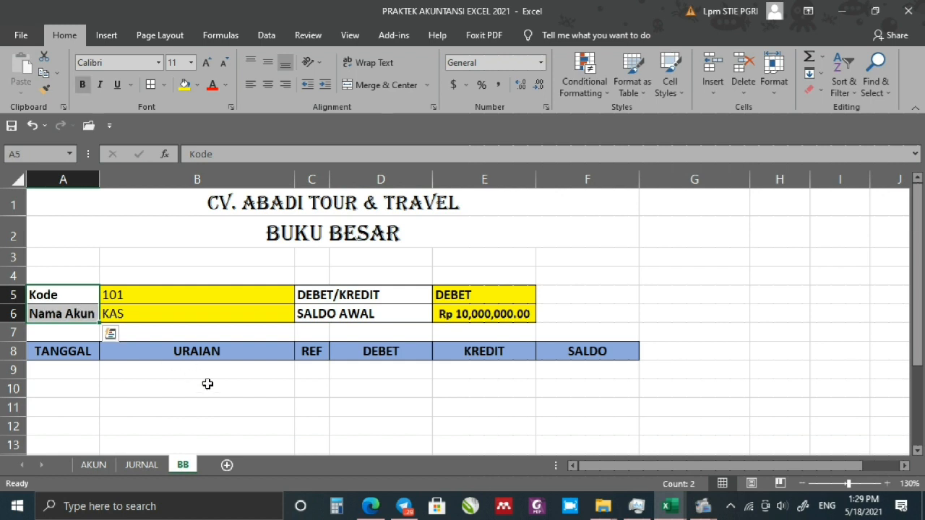
click(221, 407)
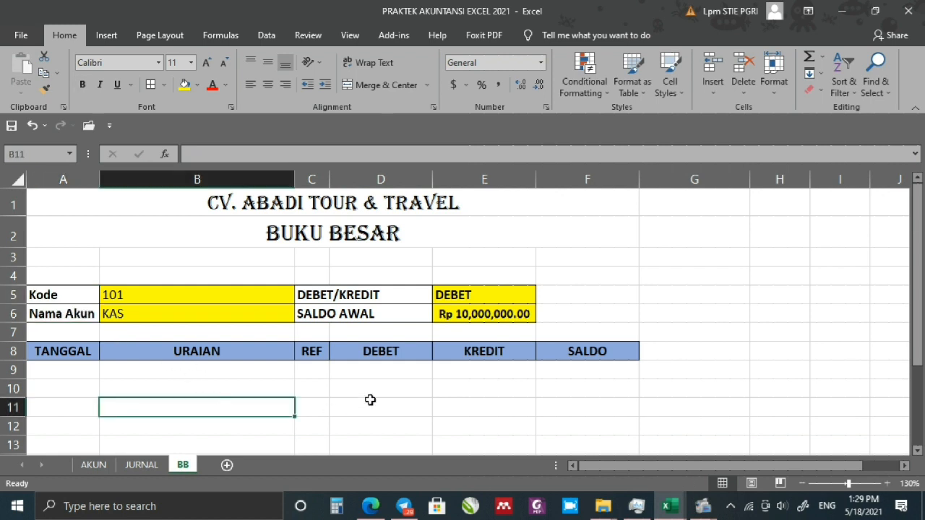
Enlarge the opening balance in E6 to font size 11 and set its Accounting format's currency symbol to None.
scroll(362, 362, down, 2)
scroll(364, 362, up, 2)
click(465, 315)
click(208, 61)
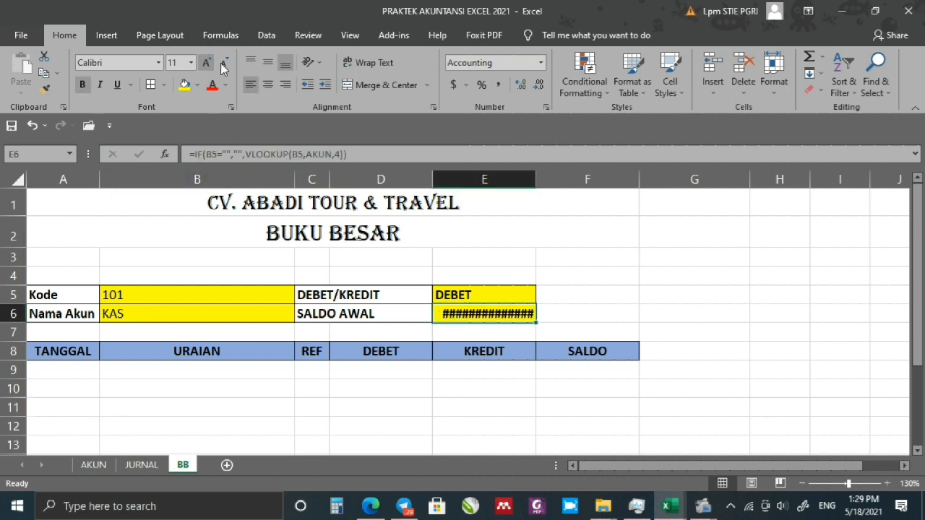
click(539, 65)
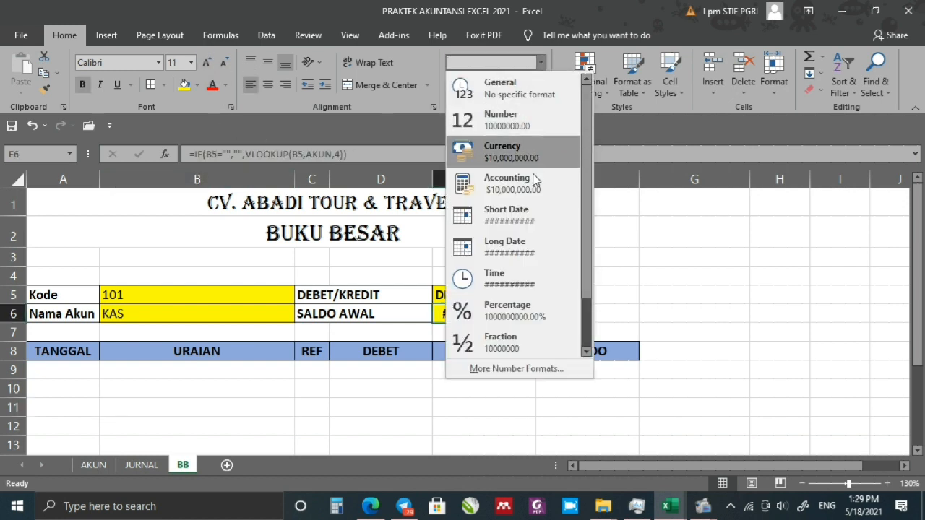
click(515, 369)
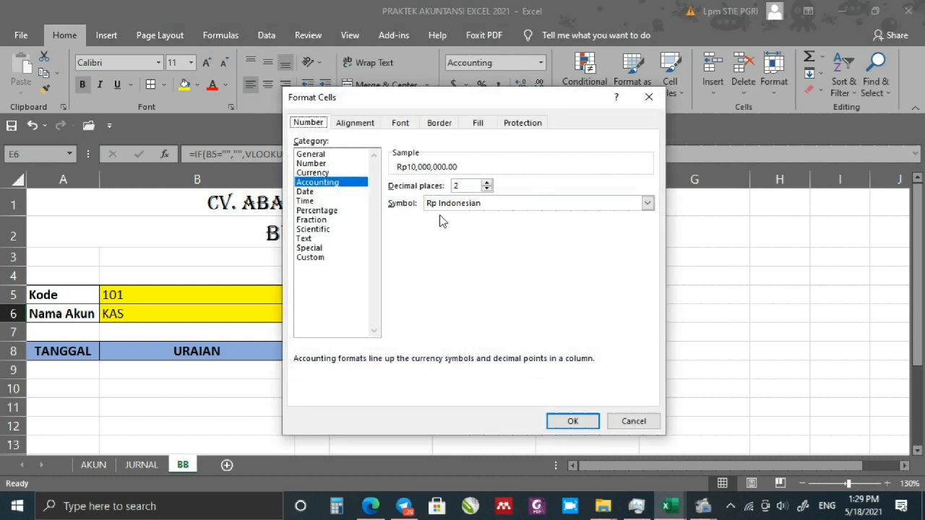
click(439, 205)
scroll(458, 275, up, 4)
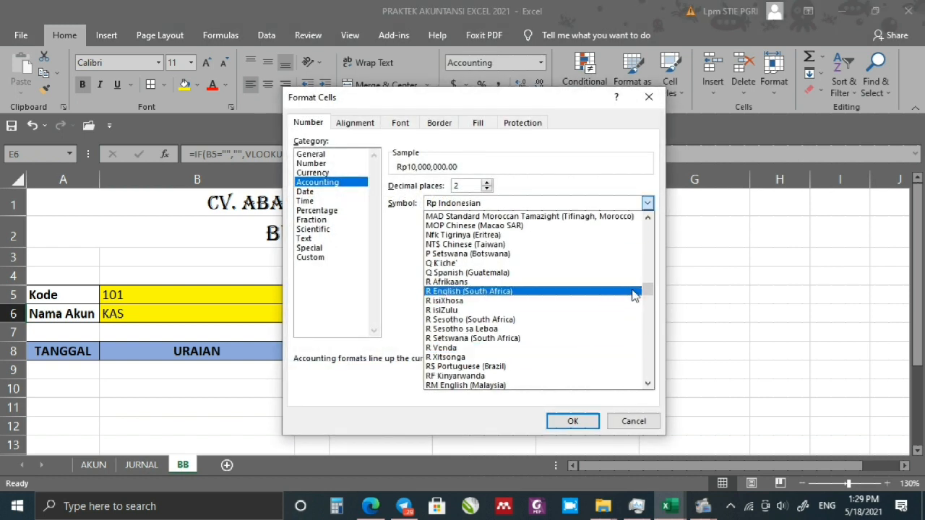
drag(645, 298, 646, 221)
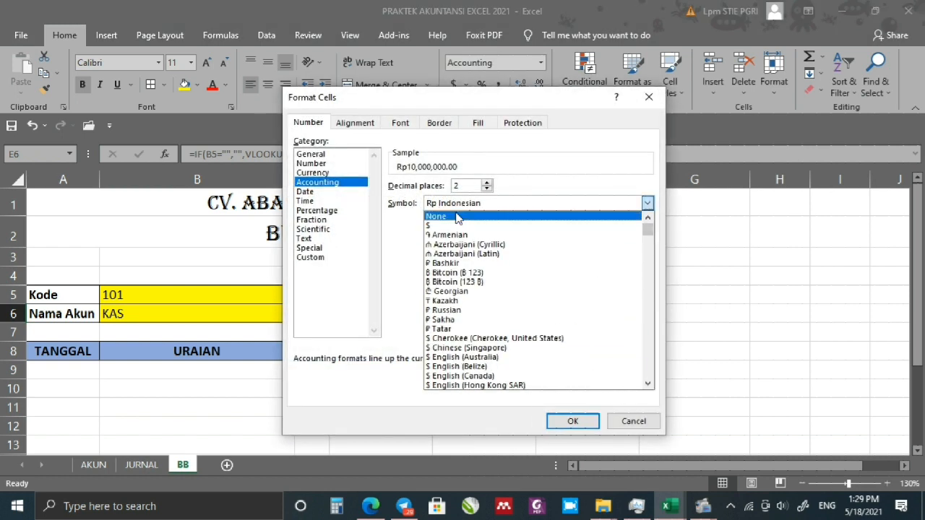
click(622, 217)
click(563, 422)
click(437, 406)
click(452, 315)
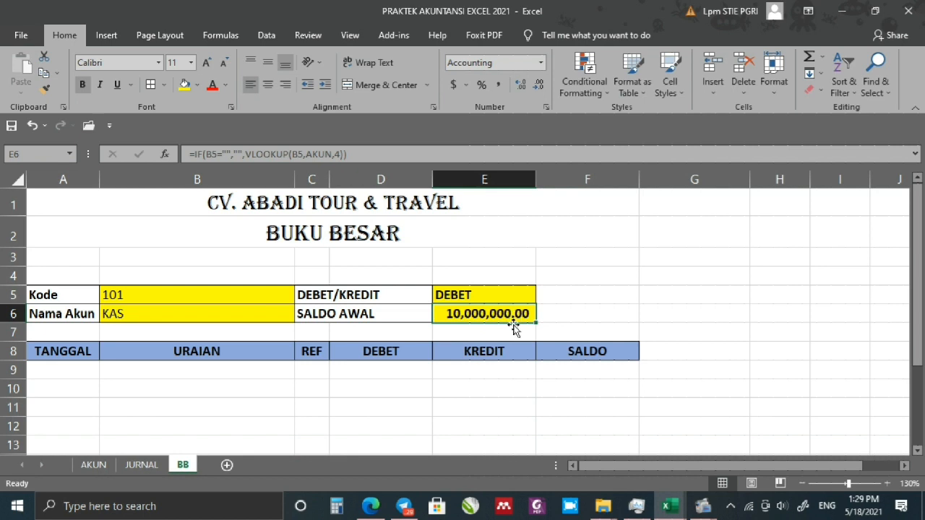
Make the account code and account name in B5:B6 bold.
scroll(491, 340, down, 1)
drag(145, 214, 146, 230)
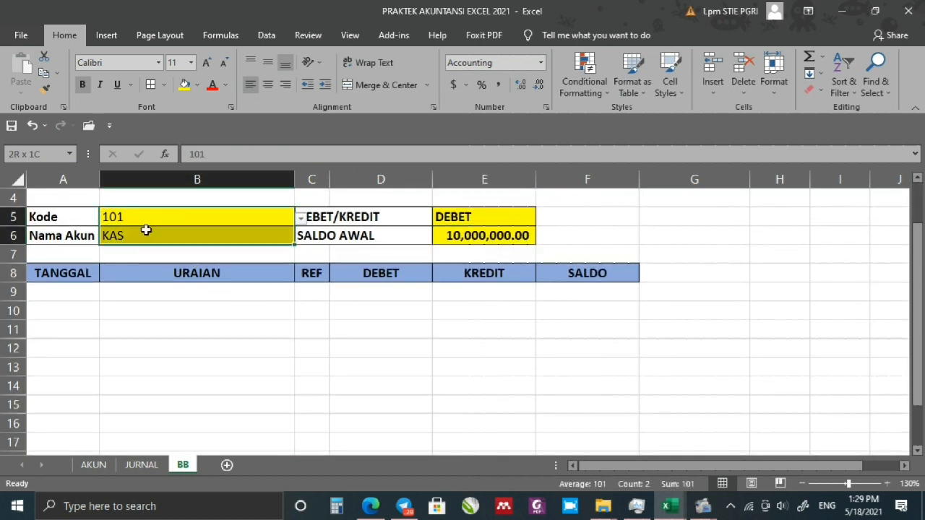
key(ctrl+b)
click(178, 345)
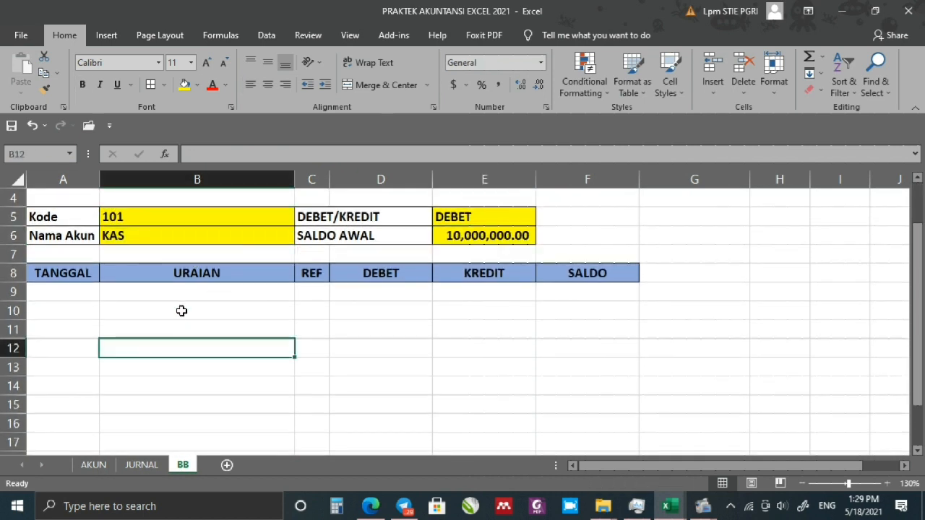
scroll(181, 290, up, 1)
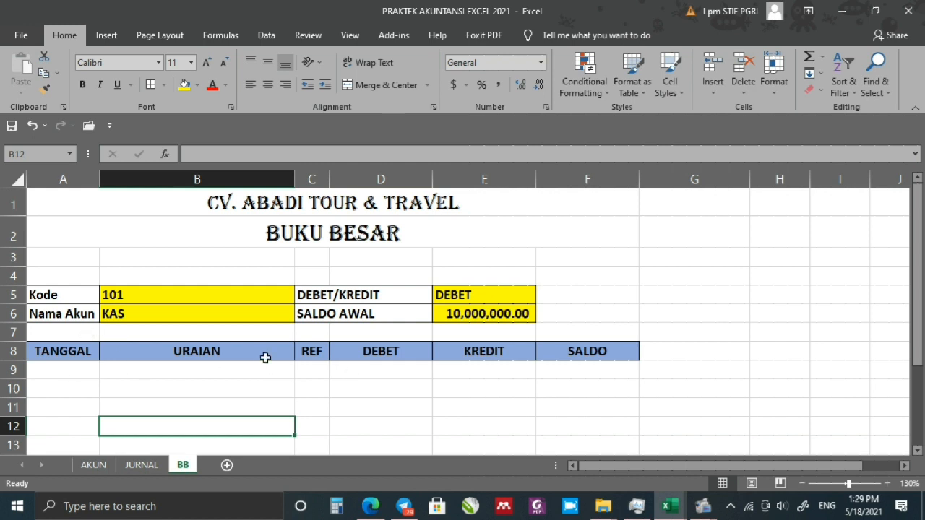
Enter 1 Januari 2021 in A9 as the first TANGGAL entry.
click(73, 371)
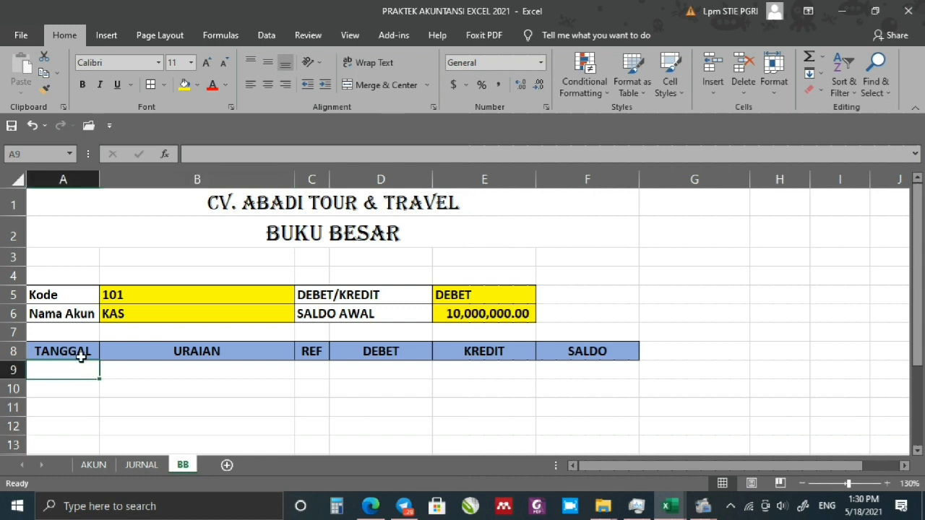
text(Januari 2021)
key(Return)
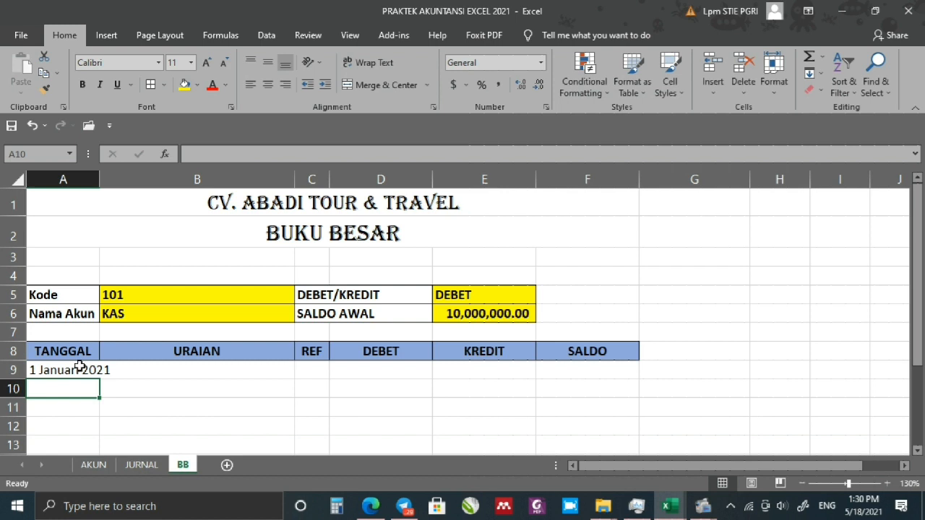
Format column A with the Date category, using the 03/14/12 type.
click(52, 179)
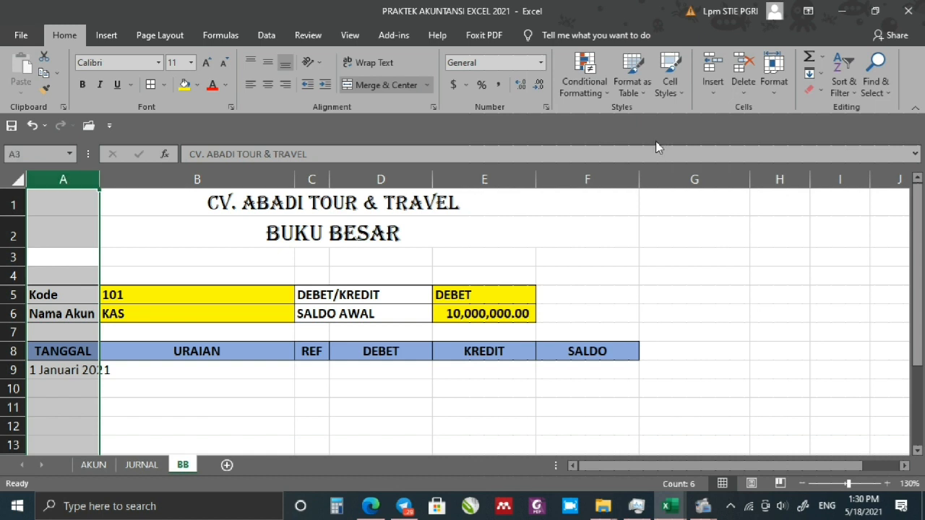
click(541, 62)
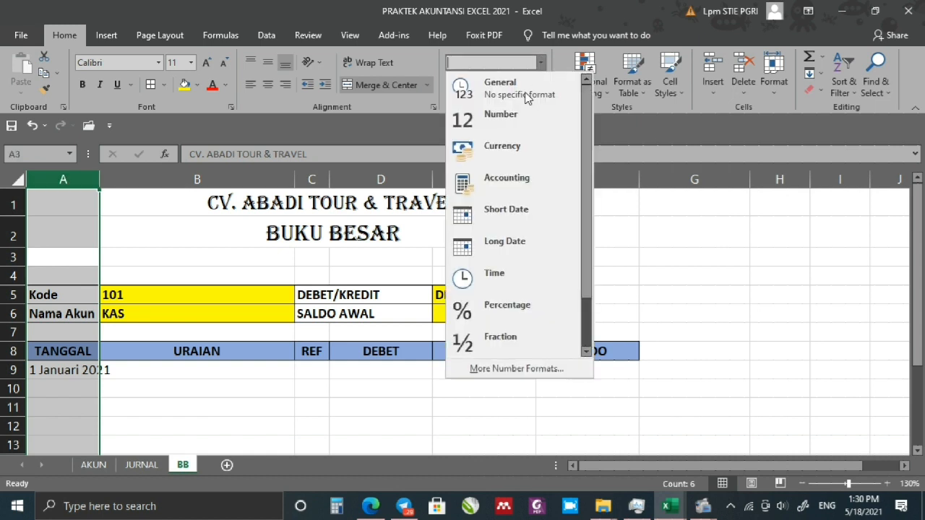
click(491, 375)
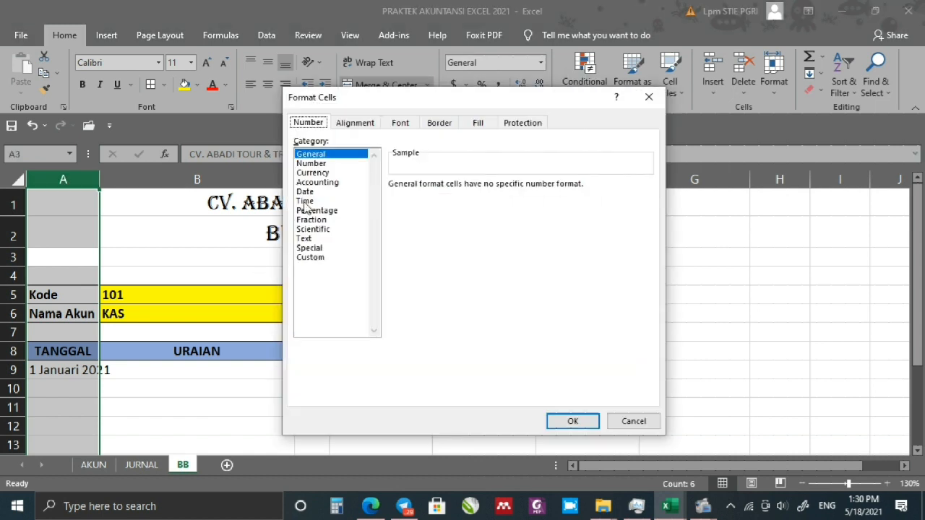
click(309, 192)
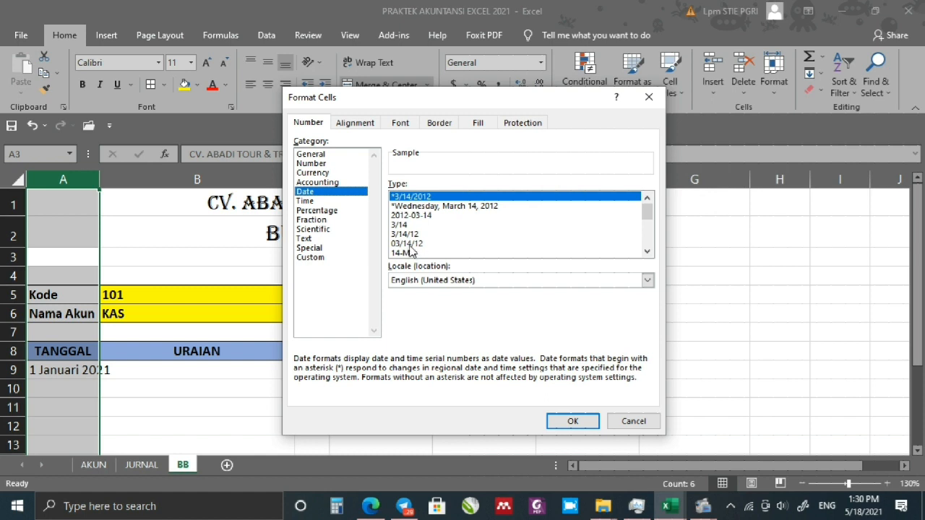
click(409, 245)
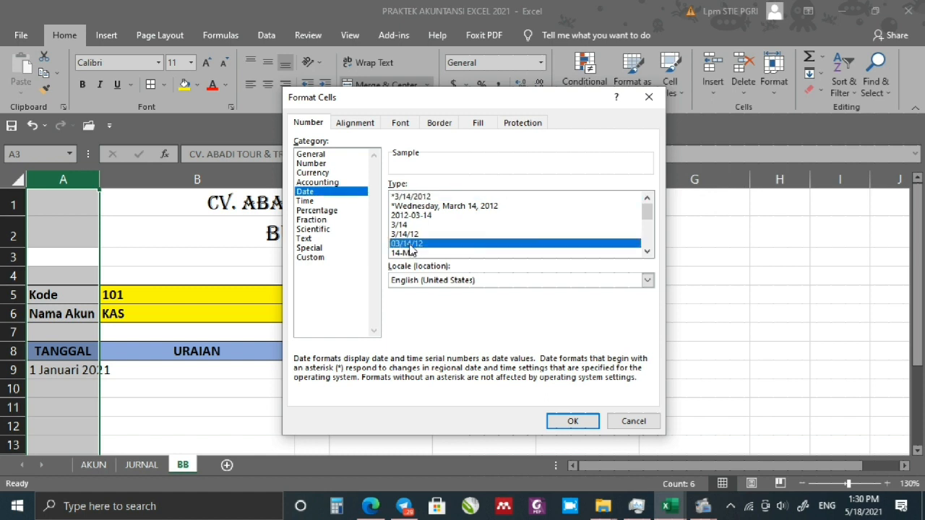
click(578, 421)
Replace the first TANGGAL entry in A9 with the date 1/1/2021.
click(76, 374)
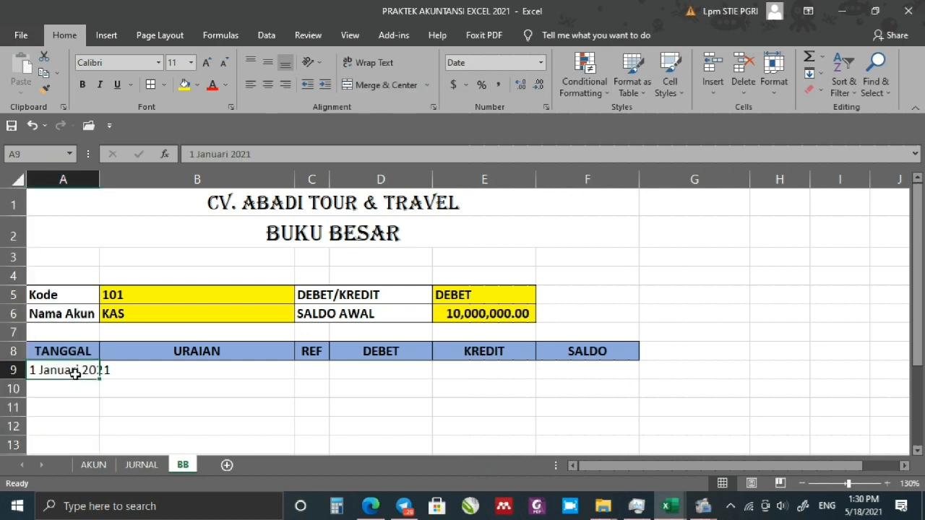
text(1/01)
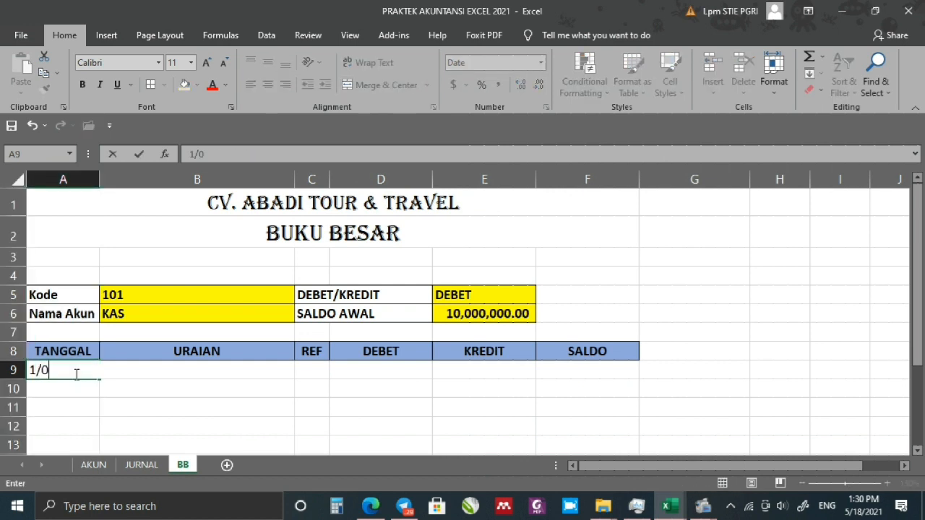
key(BackSpace)
key(BackSpace)
key(BackSpace)
key(BackSpace)
text(1/)
text(1/20)
text(21)
key(Return)
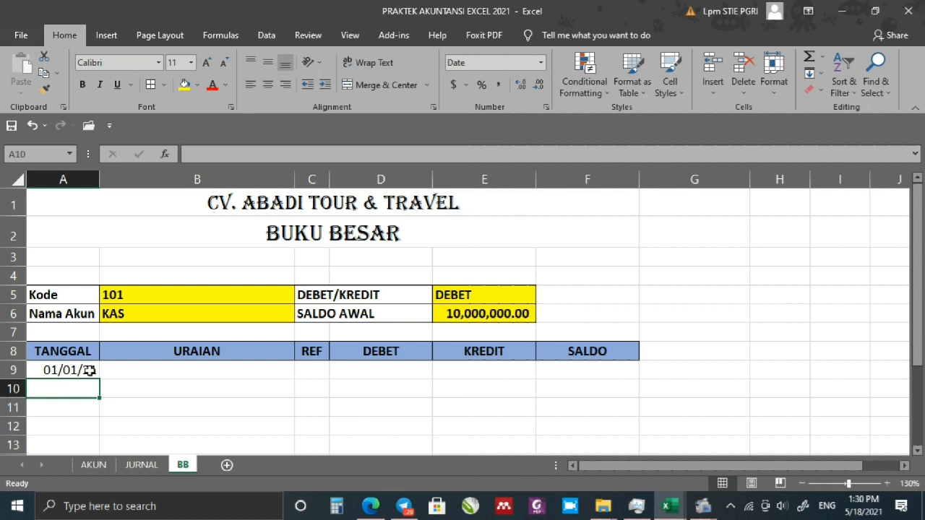
click(89, 370)
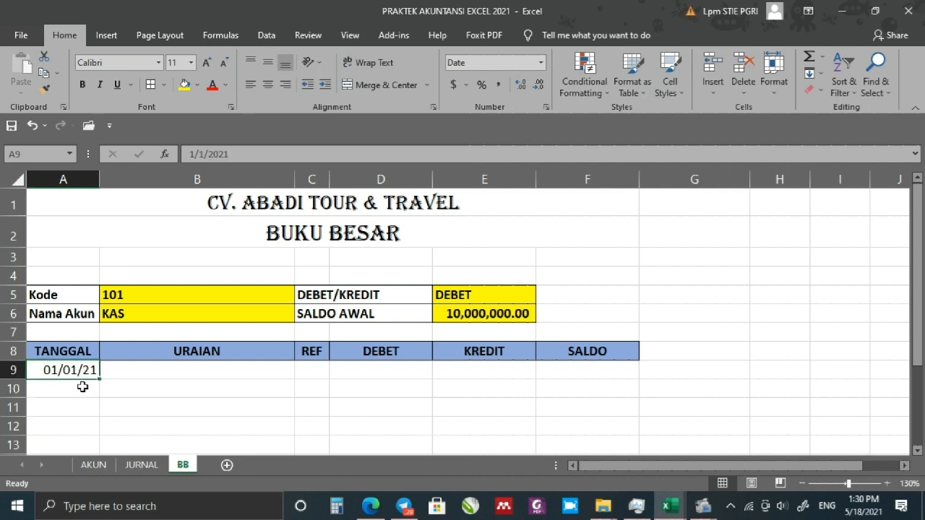
Enter Saldo Awal in B9 as the description of the first ledger row.
scroll(85, 309, down, 2)
scroll(102, 318, up, 2)
click(181, 371)
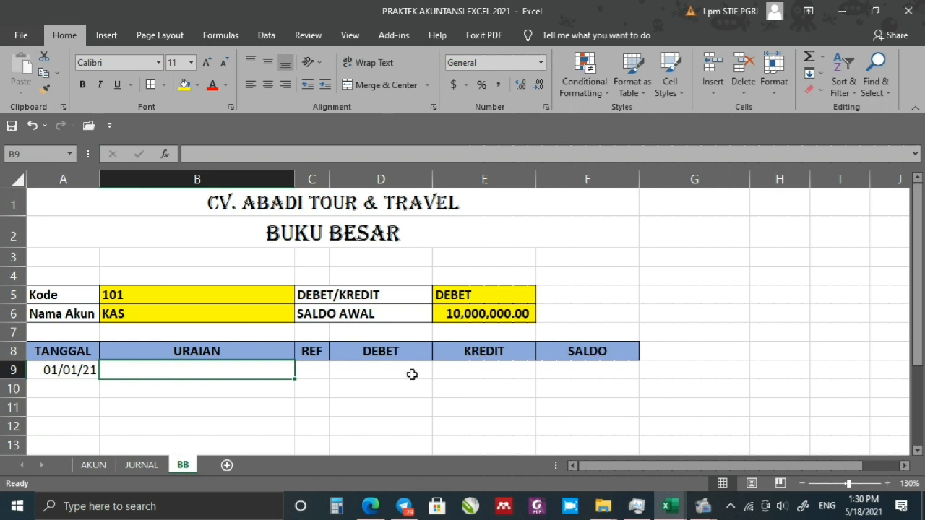
text(Sald)
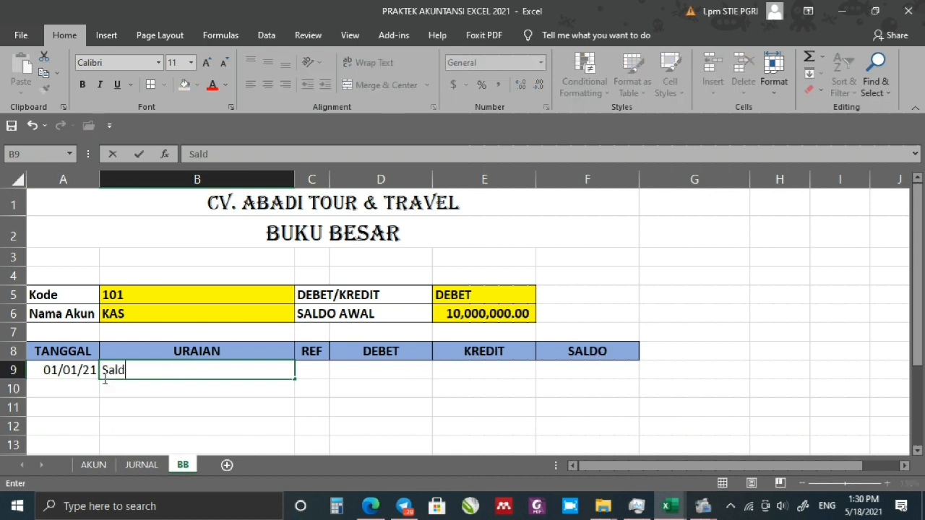
text(o Awal)
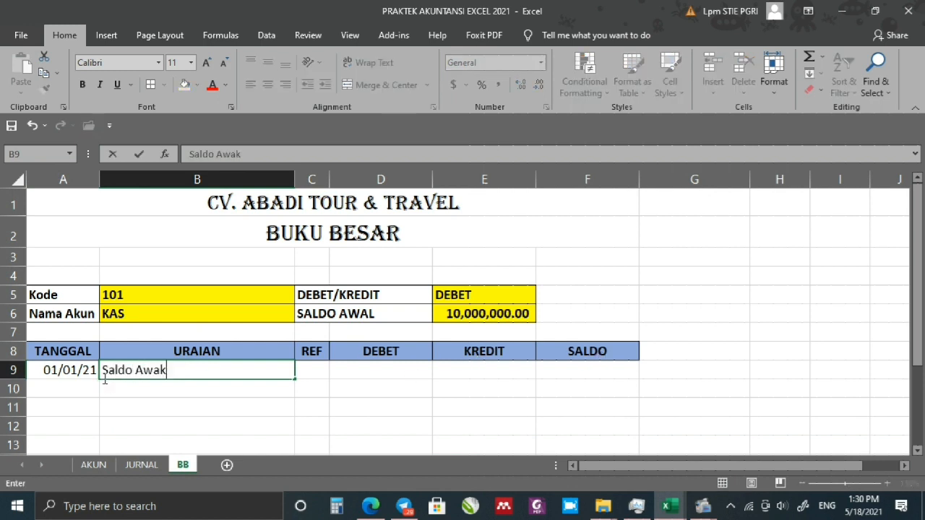
key(BackSpace)
click(350, 431)
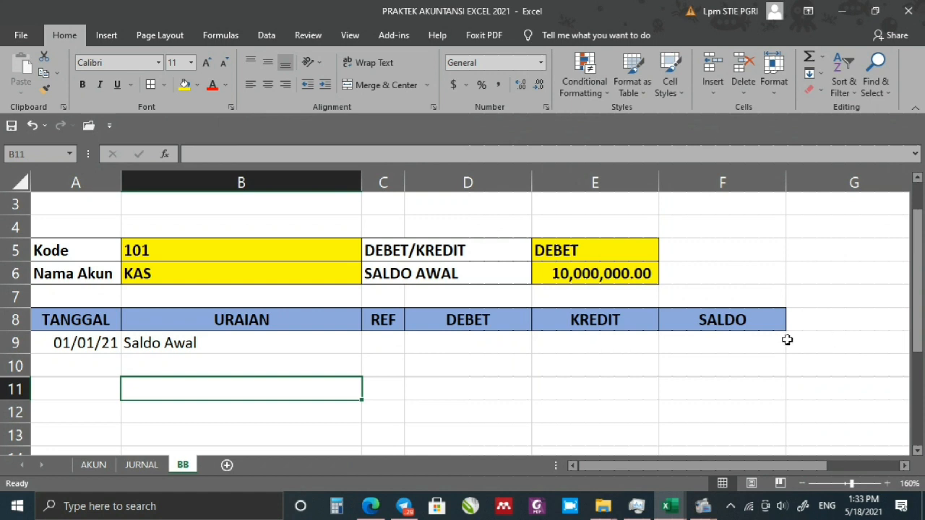
Enter the formula =IF(E5="DEBET",E6,0) in D9 to fill the DEBET amount of the Saldo Awal row.
drag(39, 340, 769, 332)
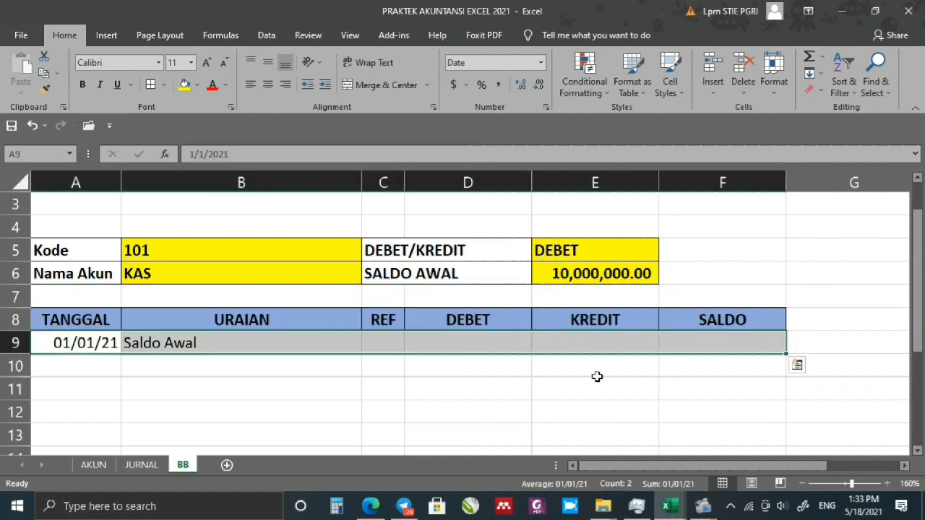
click(456, 347)
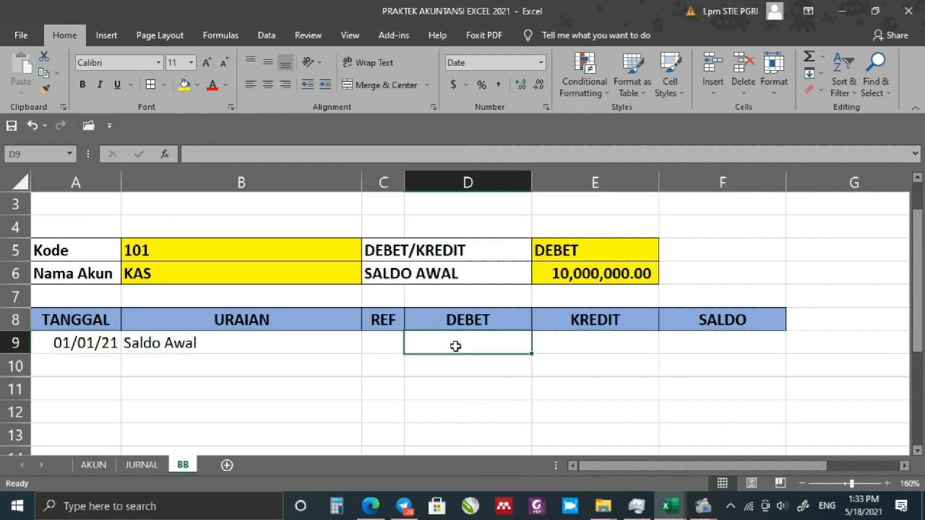
text(=IF()
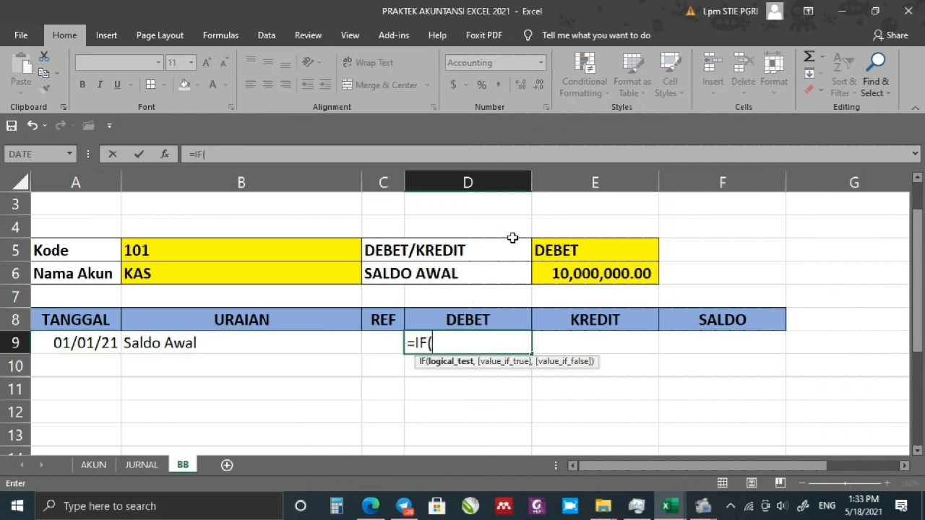
click(549, 250)
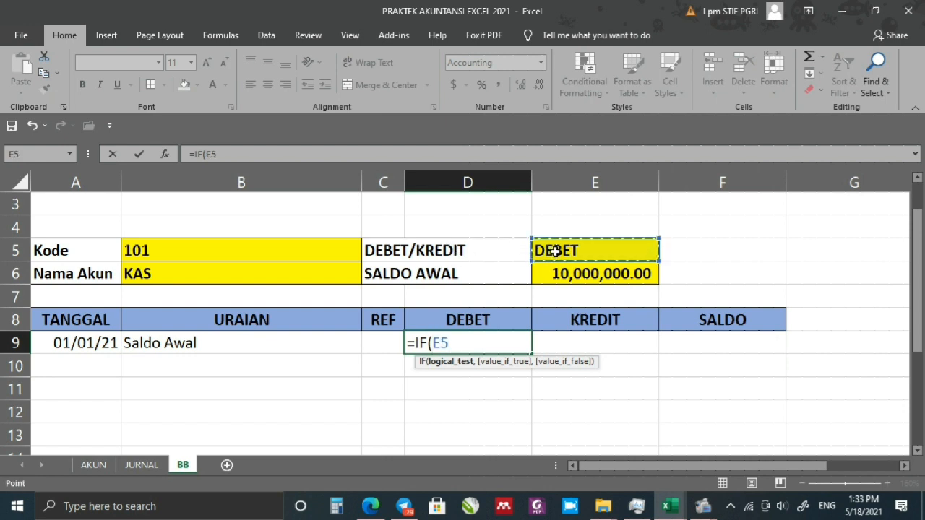
text(=)
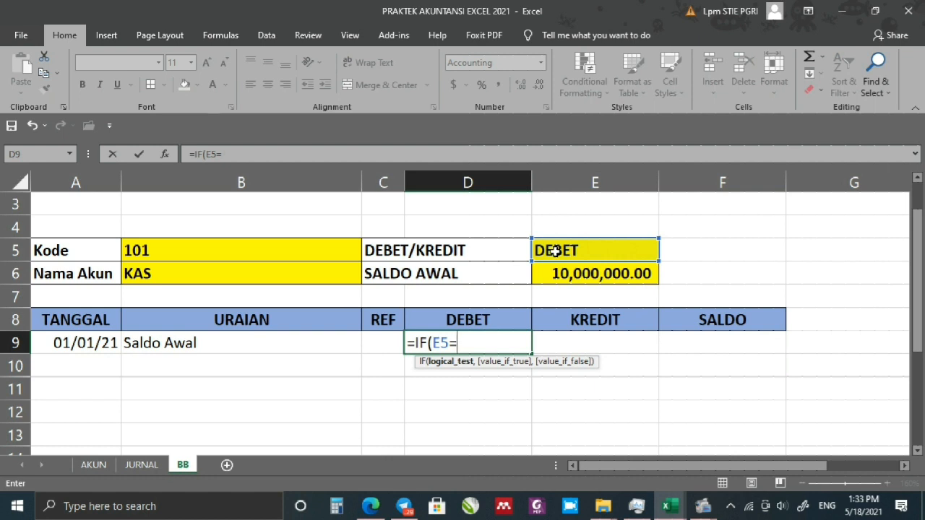
text("DEBET)
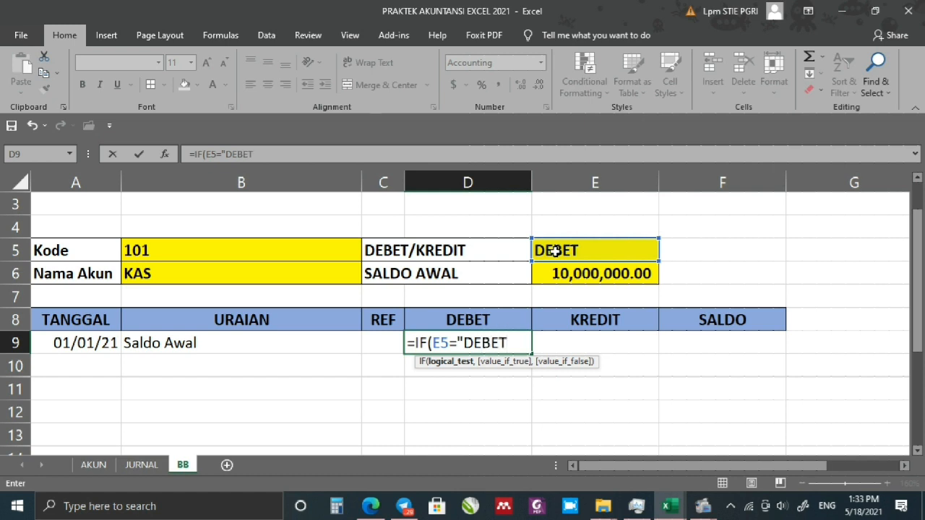
text(",)
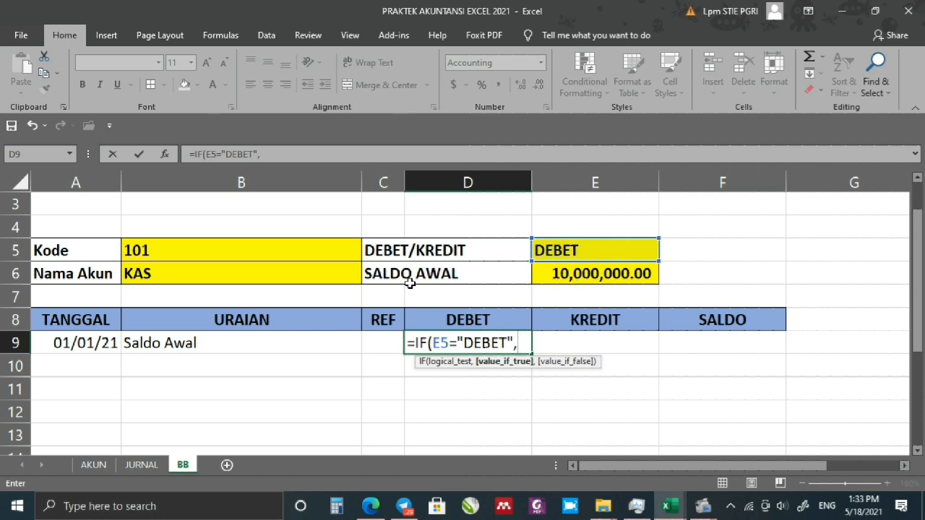
click(568, 273)
text(,)
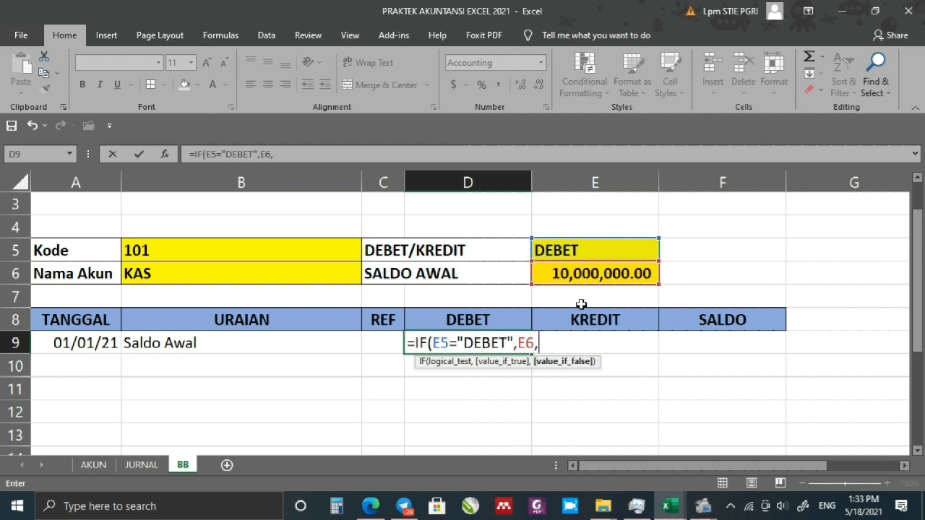
text(0)))
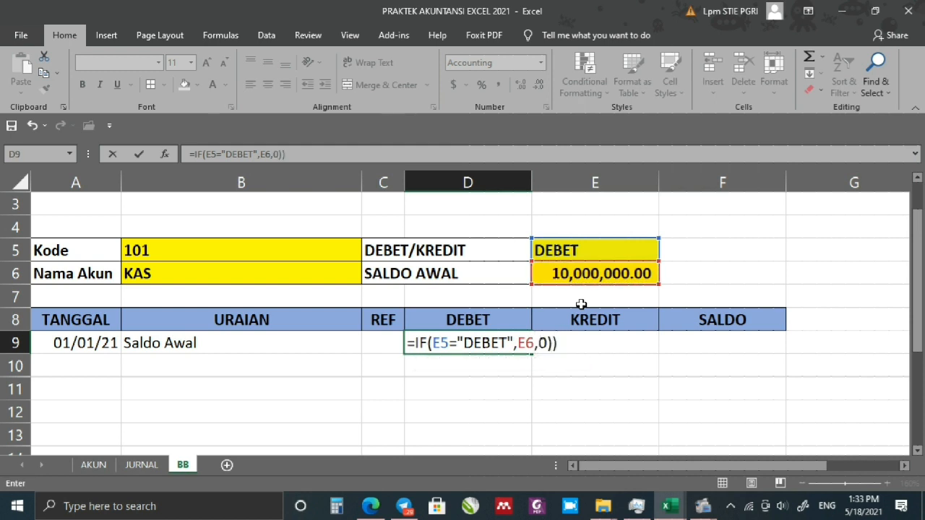
key(Return)
key(Return)
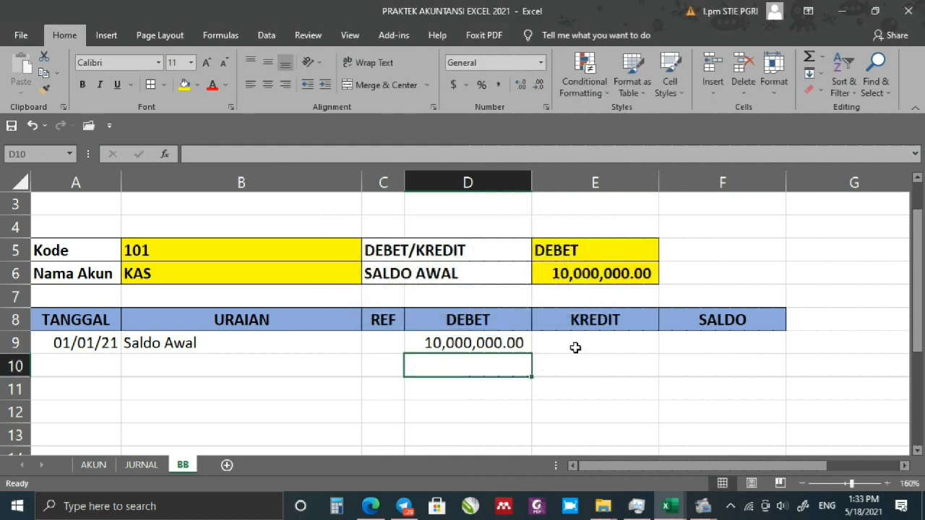
Enter the formula =IF(E5="KREDIT",E6,0) in E9 to fill the KREDIT amount of the Saldo Awal row.
click(594, 345)
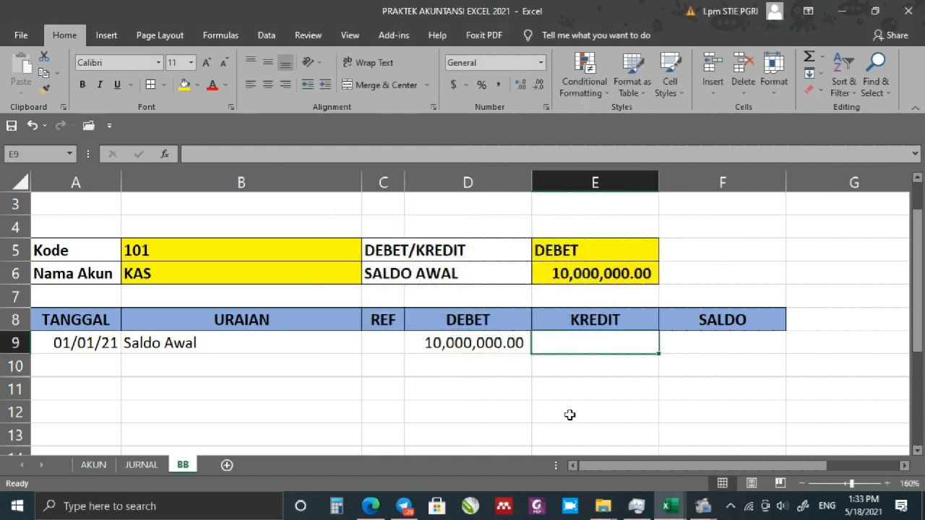
text(=)
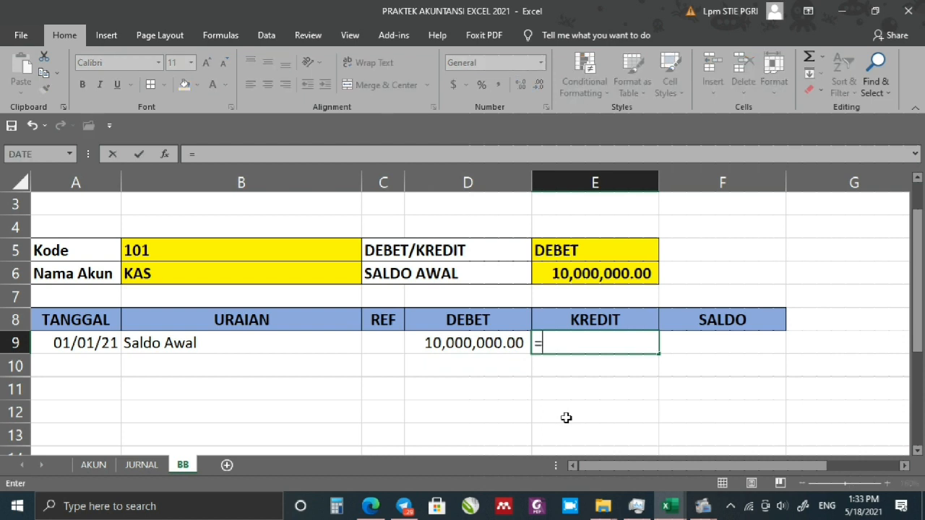
key(BackSpace)
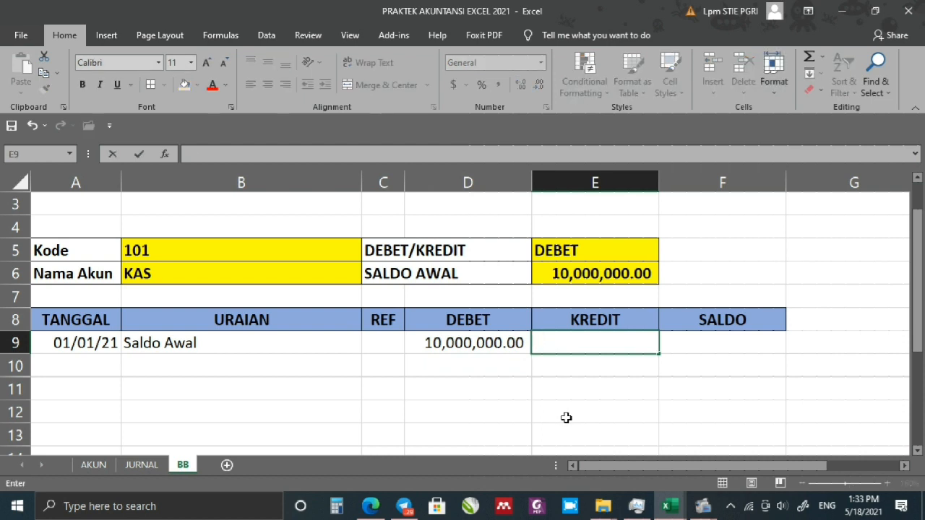
key(Escape)
ctrl+scroll(609, 346, up, 5)
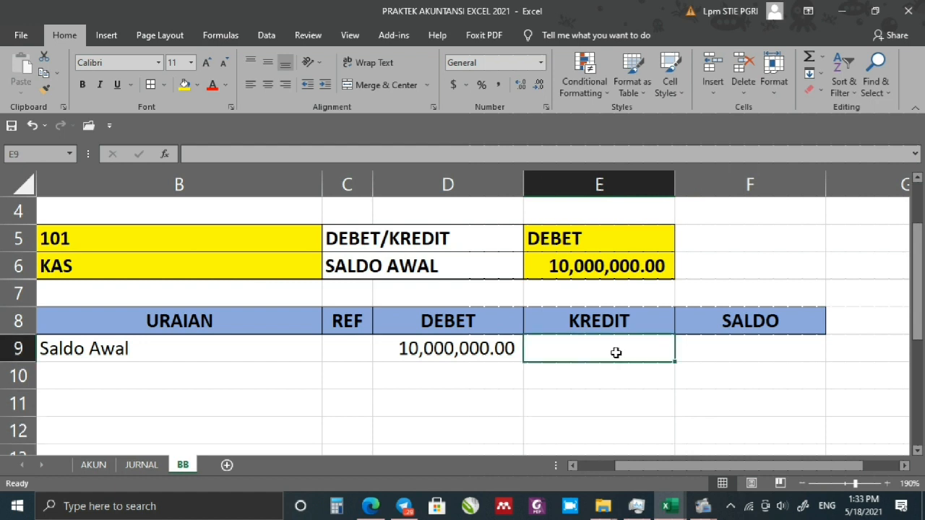
text(=IF()
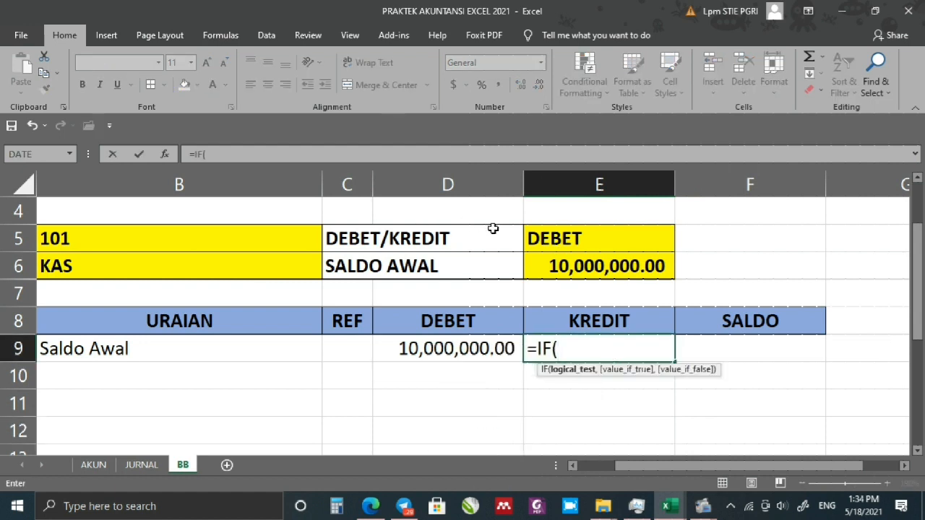
click(567, 239)
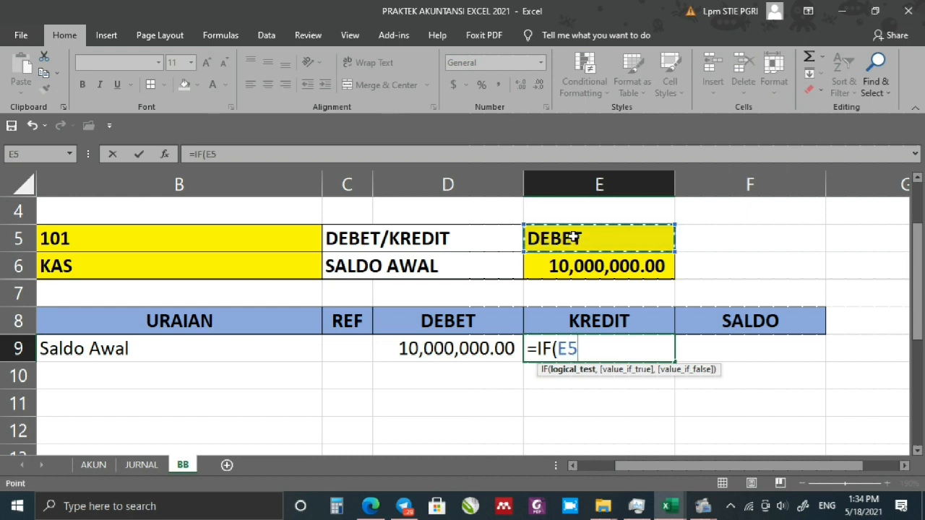
text(=)
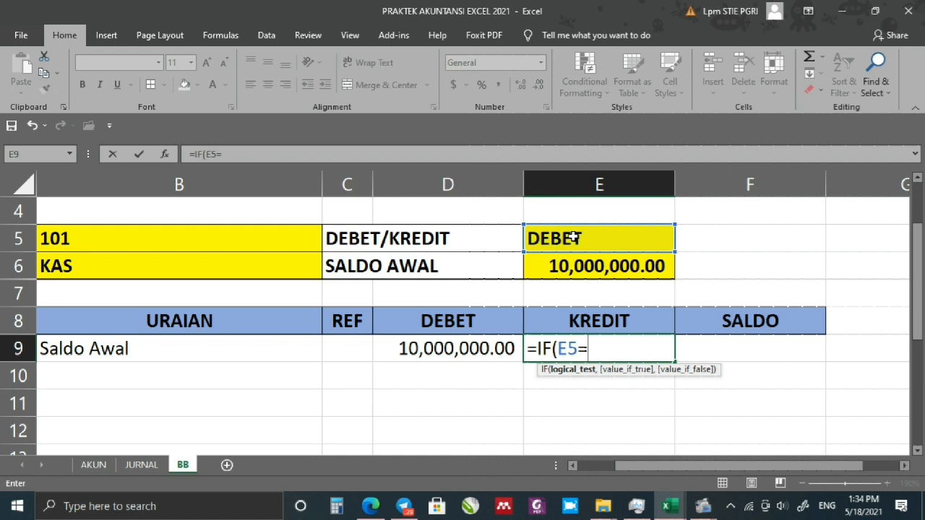
text("KREDIT)
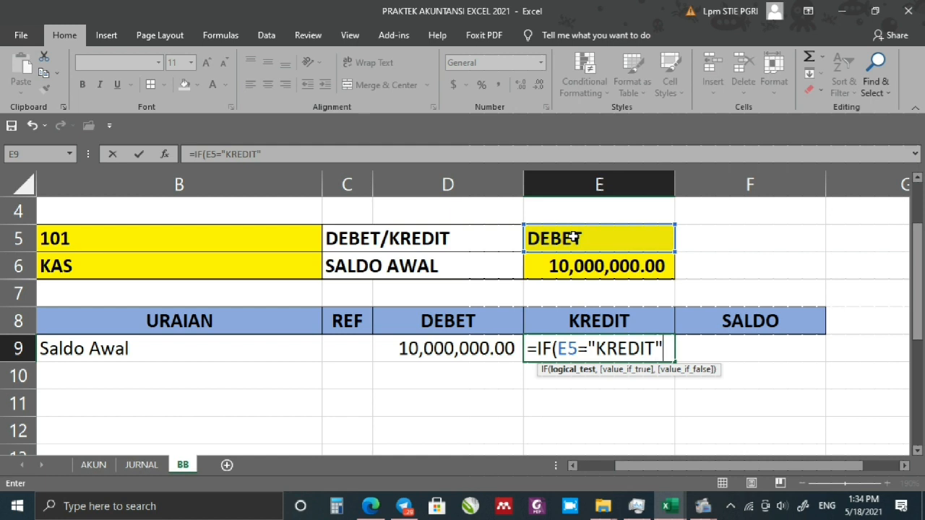
text(",)
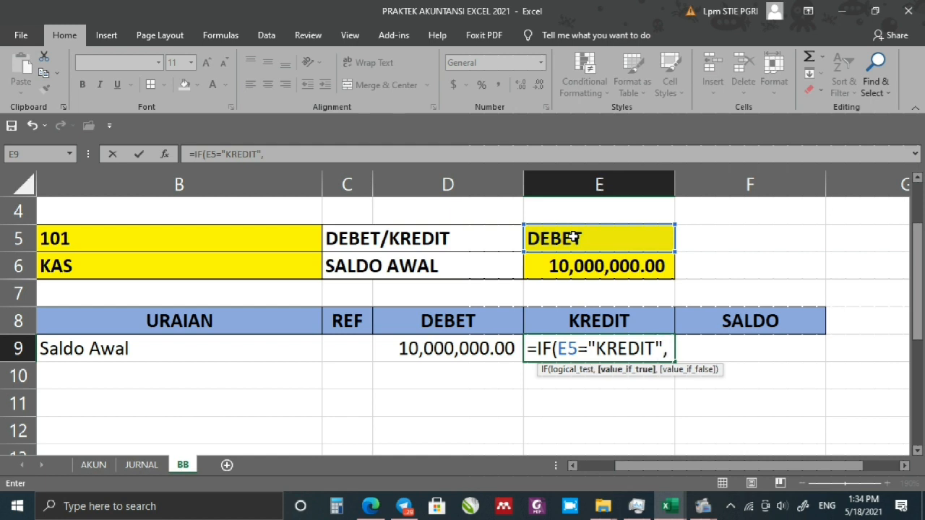
click(568, 268)
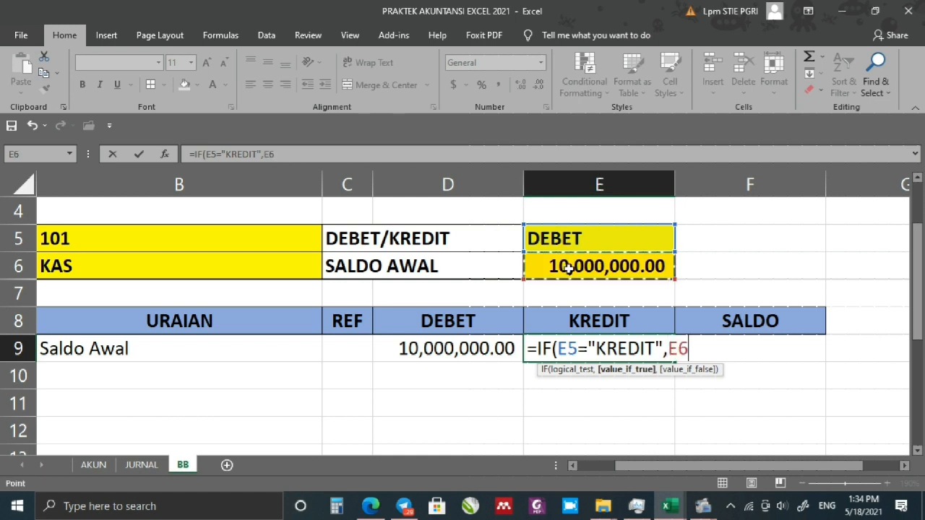
text(,)
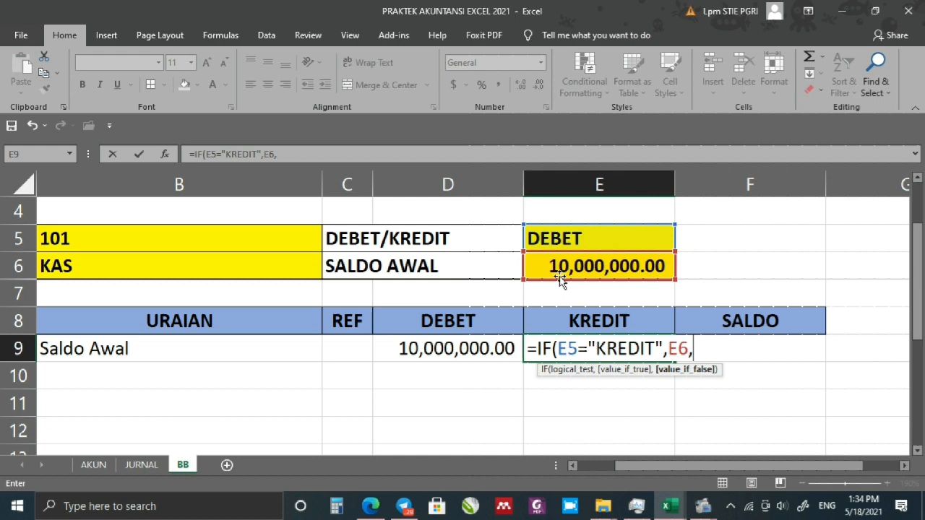
text(0)))
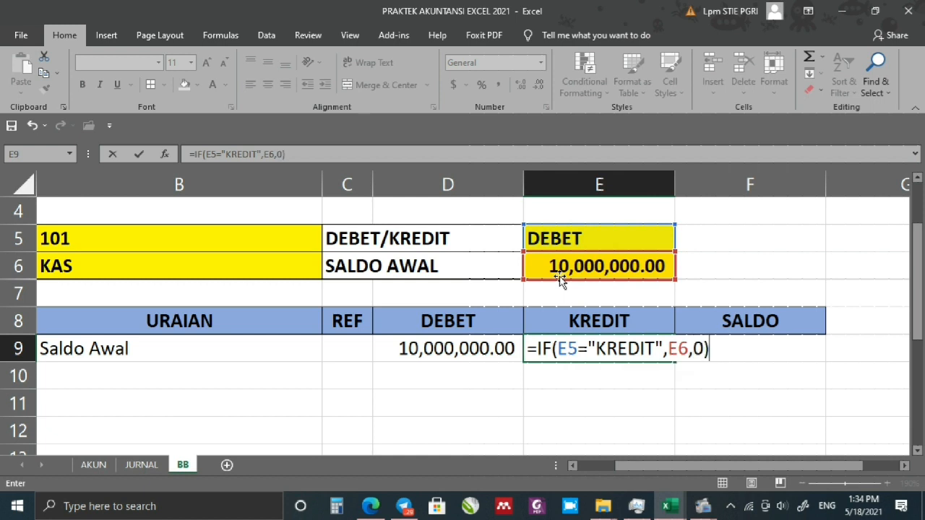
key(Return)
key(Return)
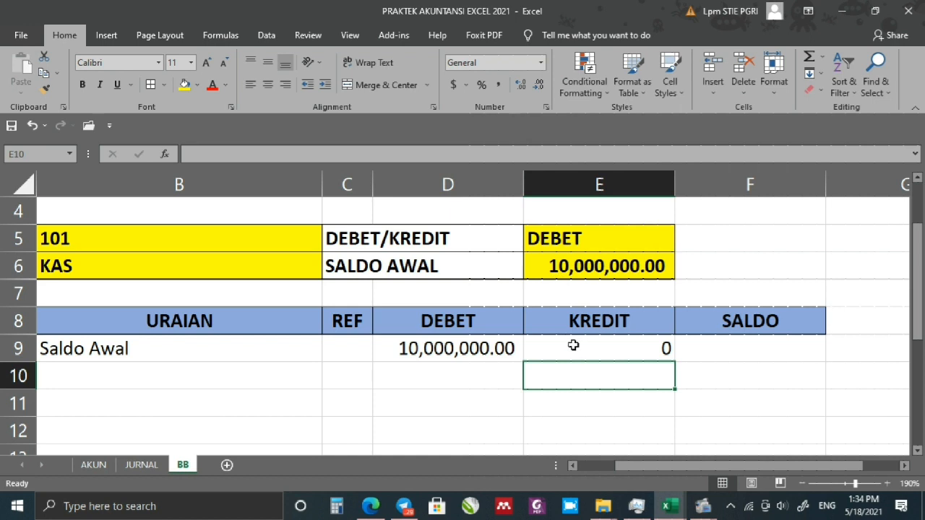
Start the SALDO formula in F9 with an IF that returns D9 when E5 equals "DEBET".
click(751, 347)
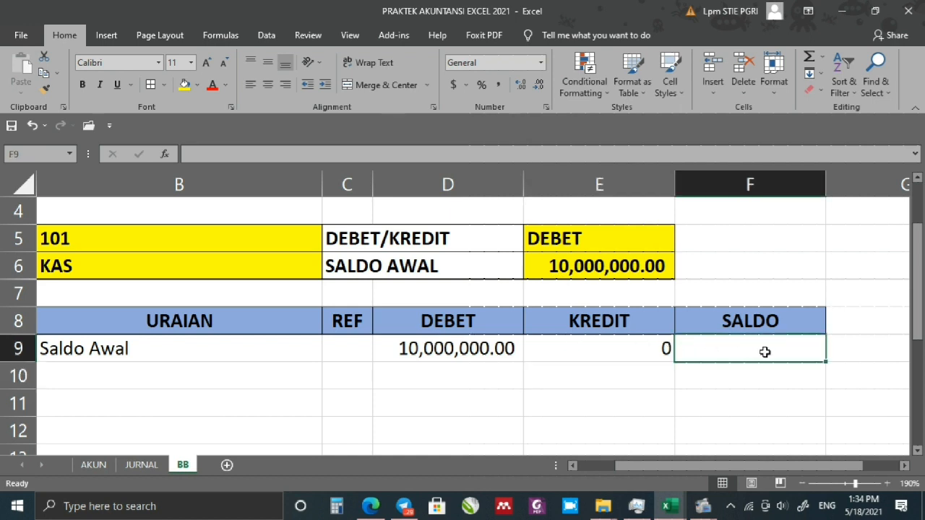
text(=)
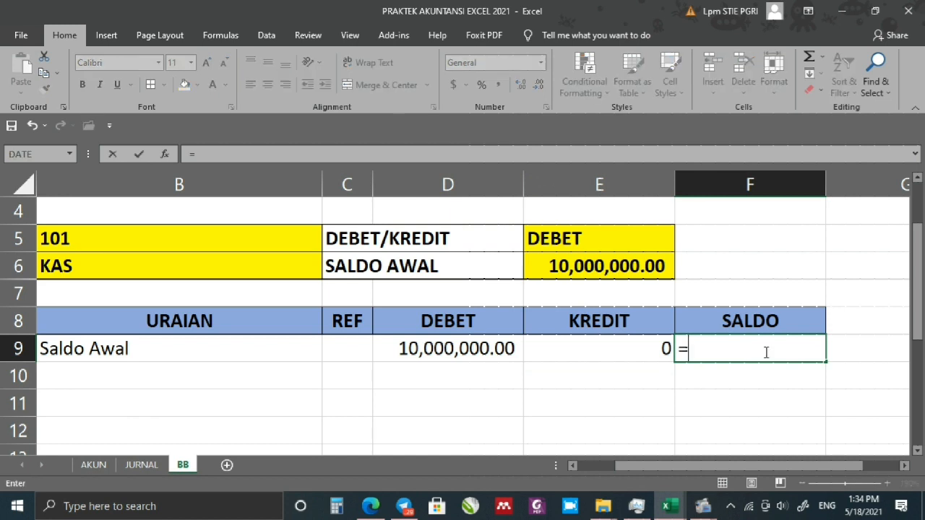
text(IF()
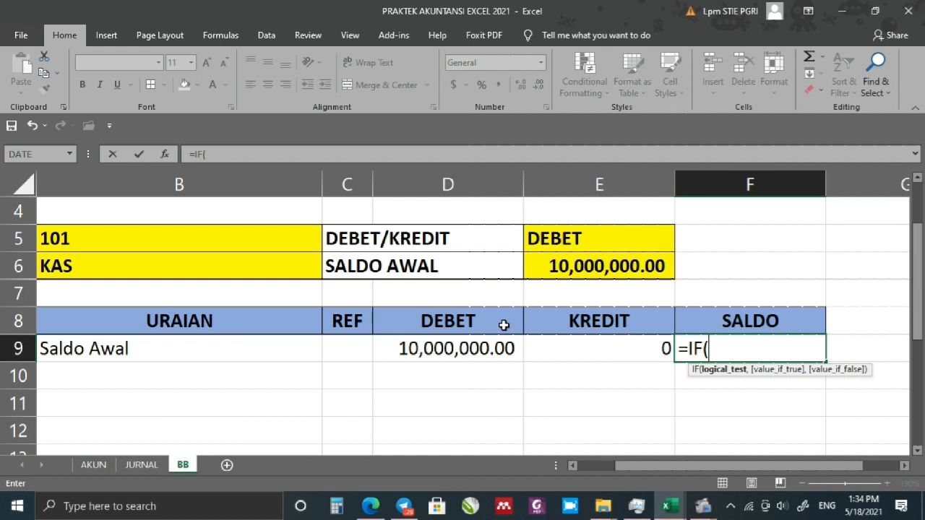
click(563, 239)
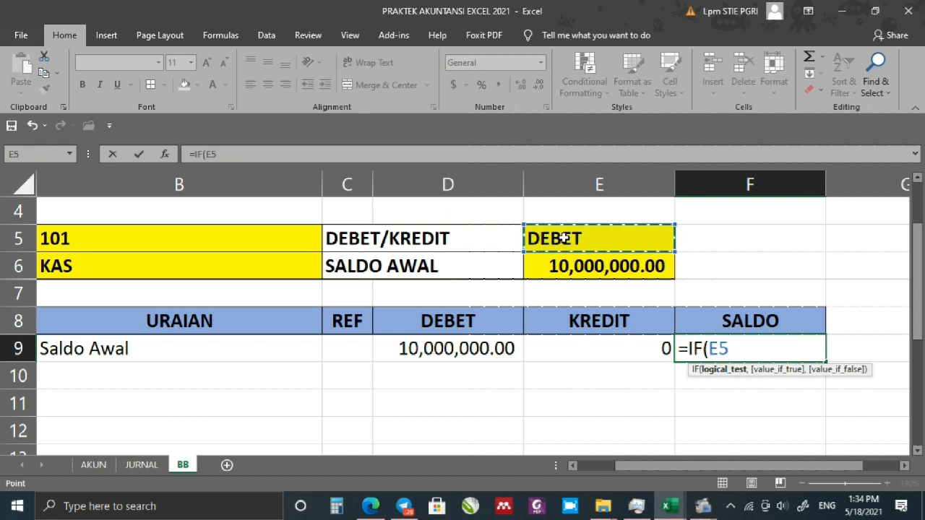
text(=)
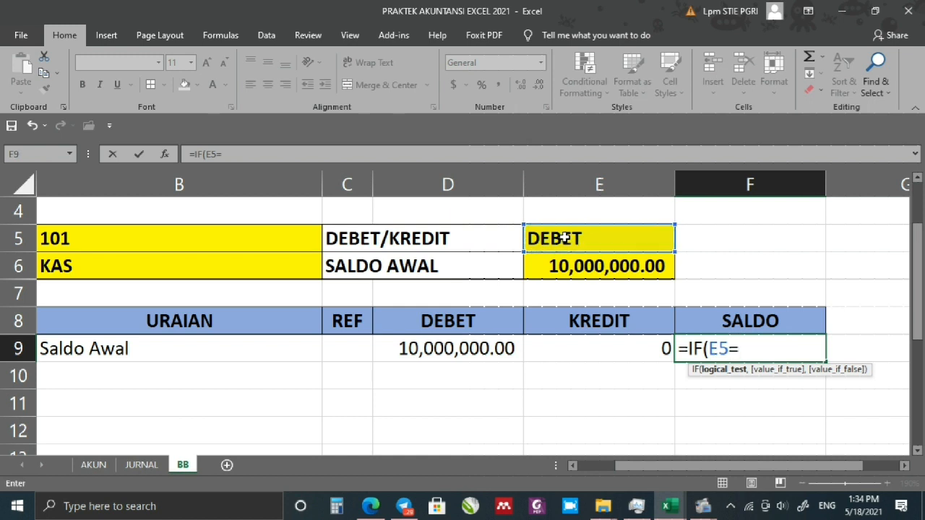
text(")
key(Caps_Lock)
text(de)
key(BackSpace)
key(BackSpace)
key(Caps_Lock)
text(DEBET)
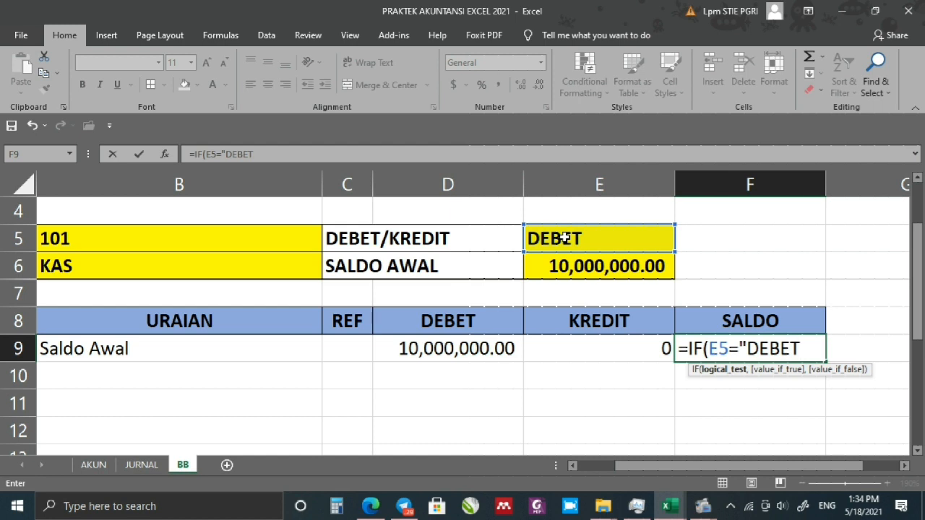
text(",)
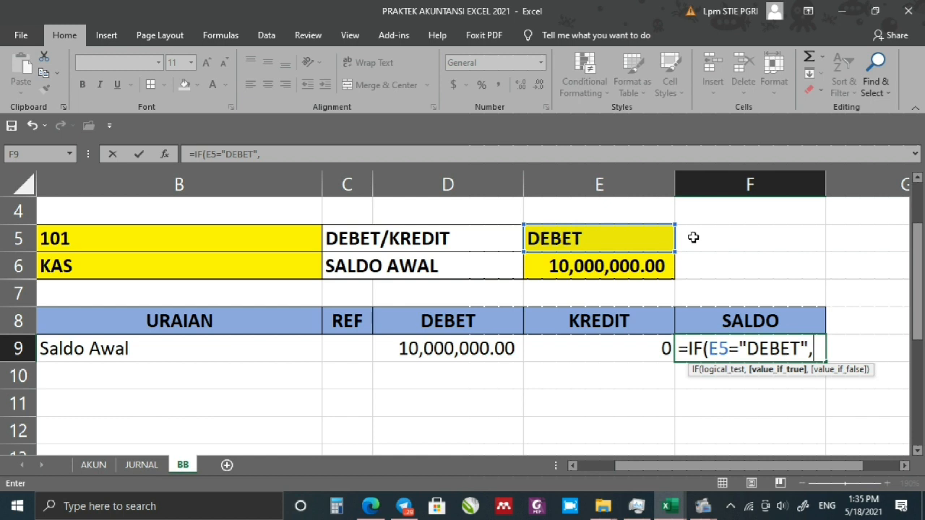
click(417, 349)
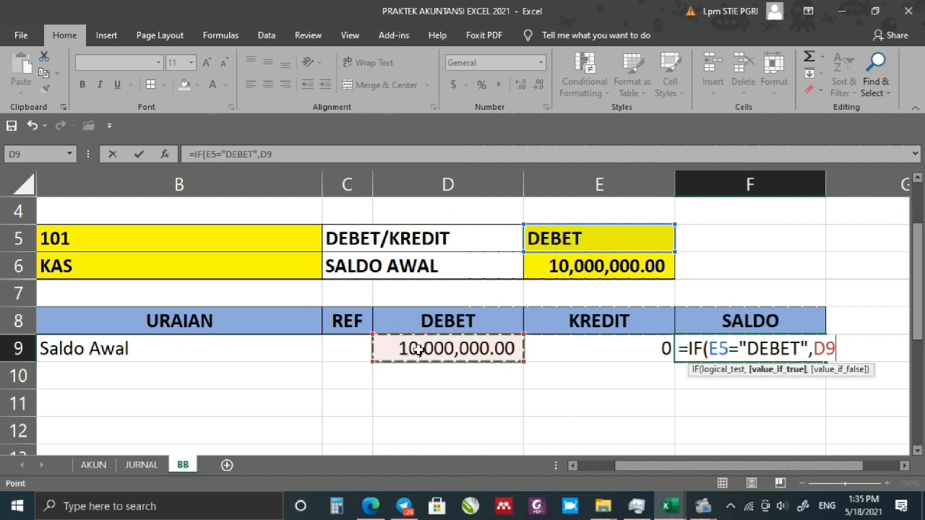
text(,)
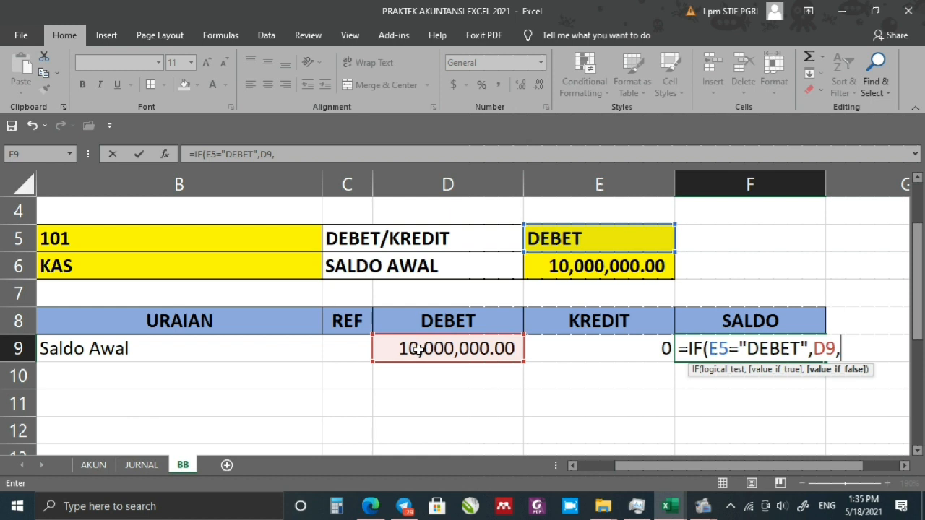
Complete the SALDO formula in F9 as =IF(E5="DEBET",D9,IF(E5="KREDIT",E9)) and give the cell comma-style number formatting.
text(IF()
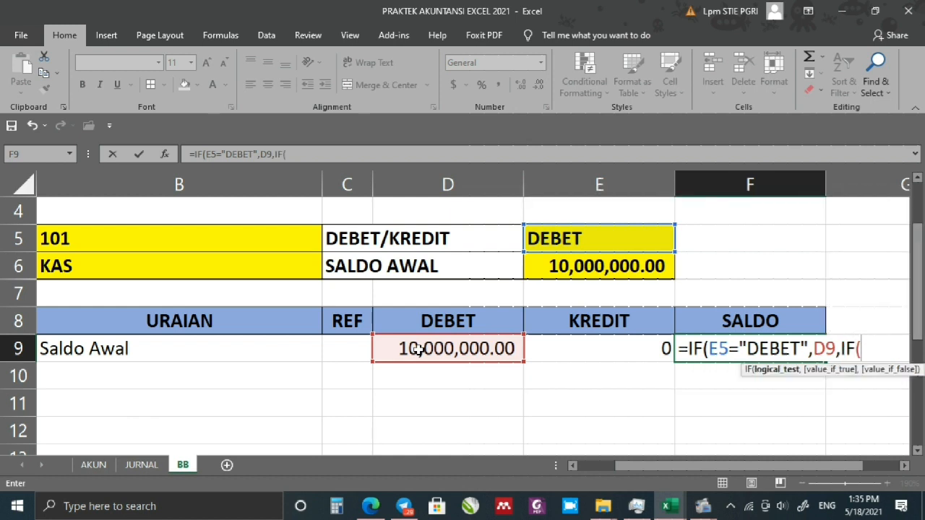
click(576, 239)
text(=)
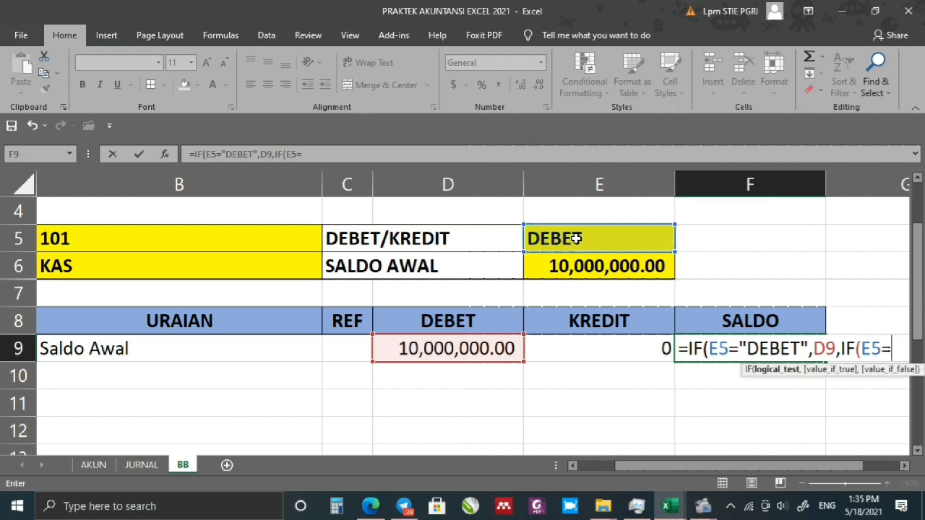
click(904, 466)
click(904, 466)
click(904, 467)
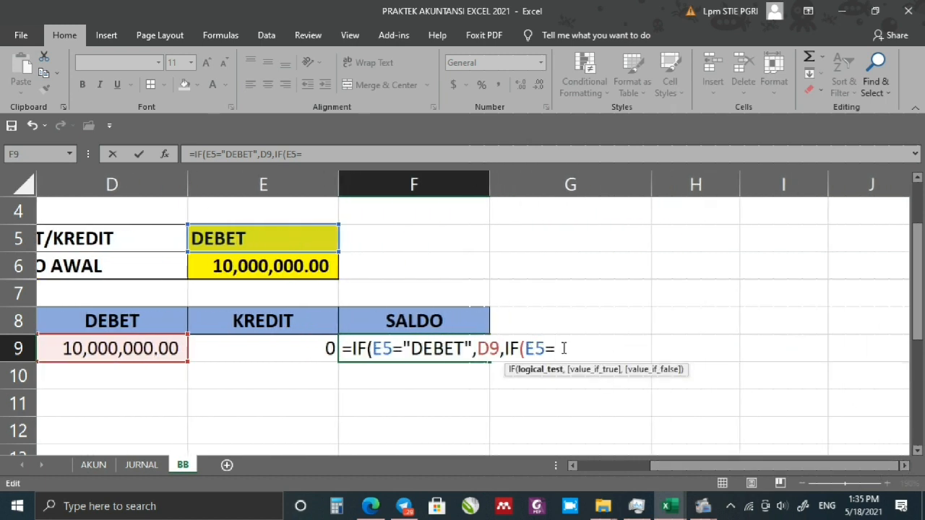
text("KREDIT)
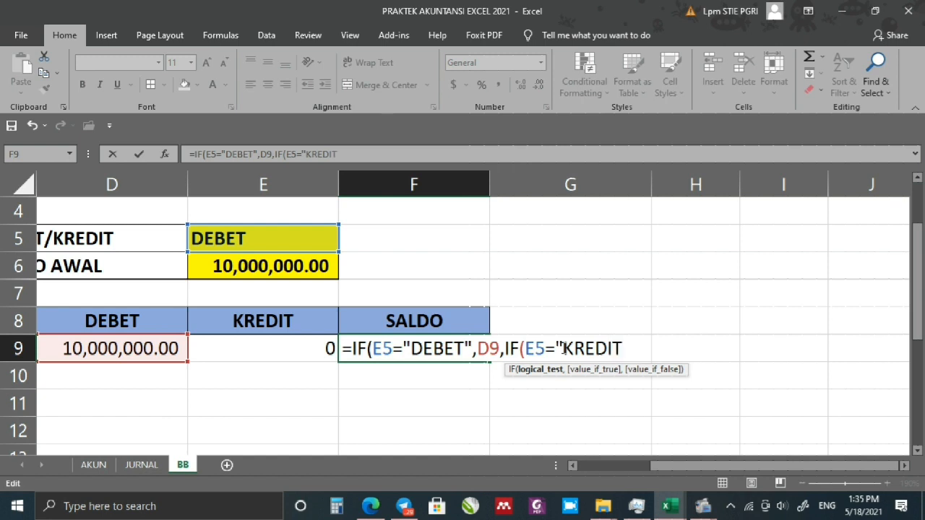
text(",)
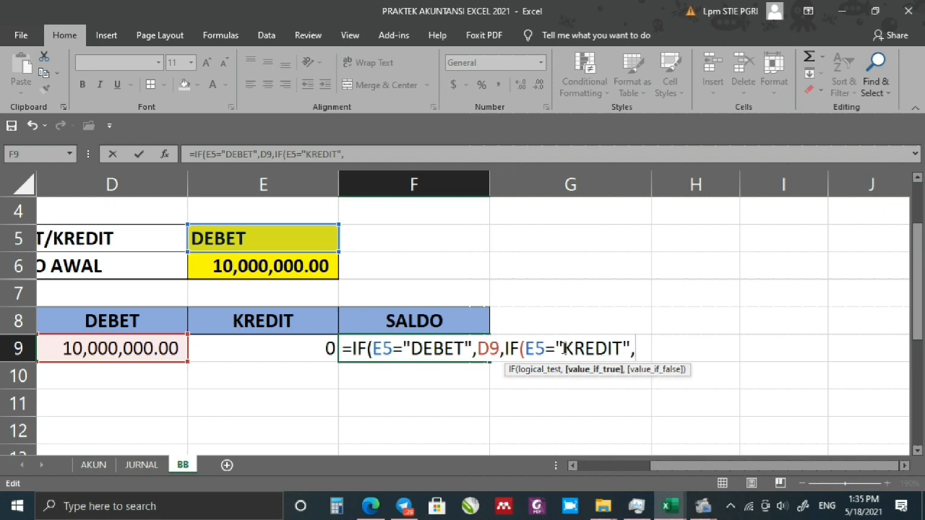
click(259, 347)
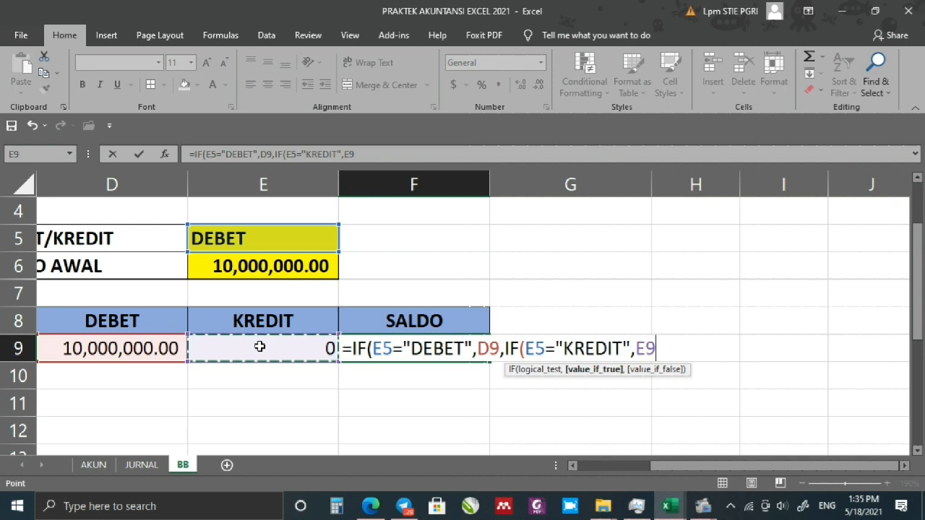
text()))
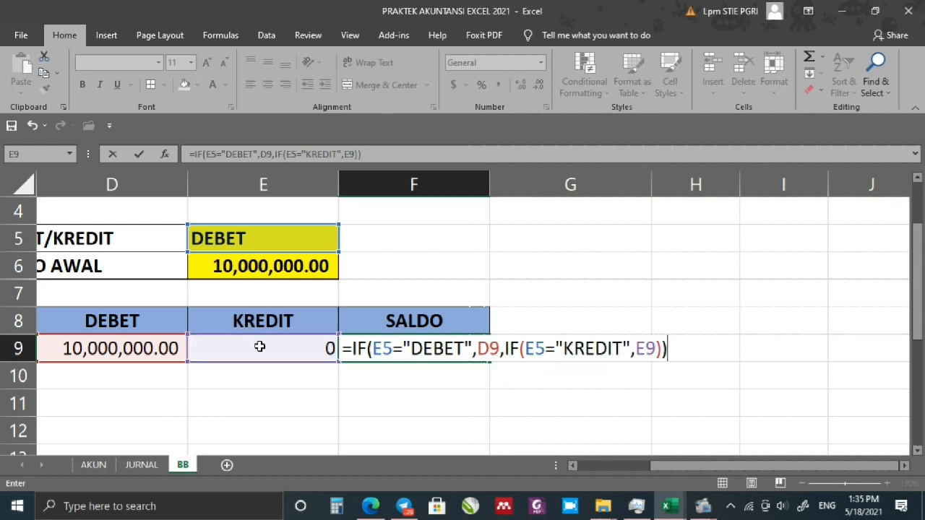
key(Return)
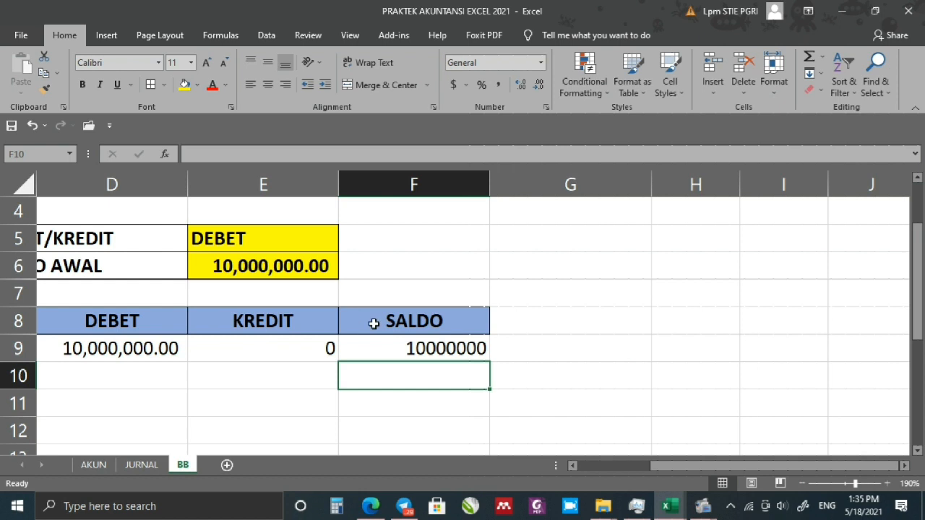
click(393, 352)
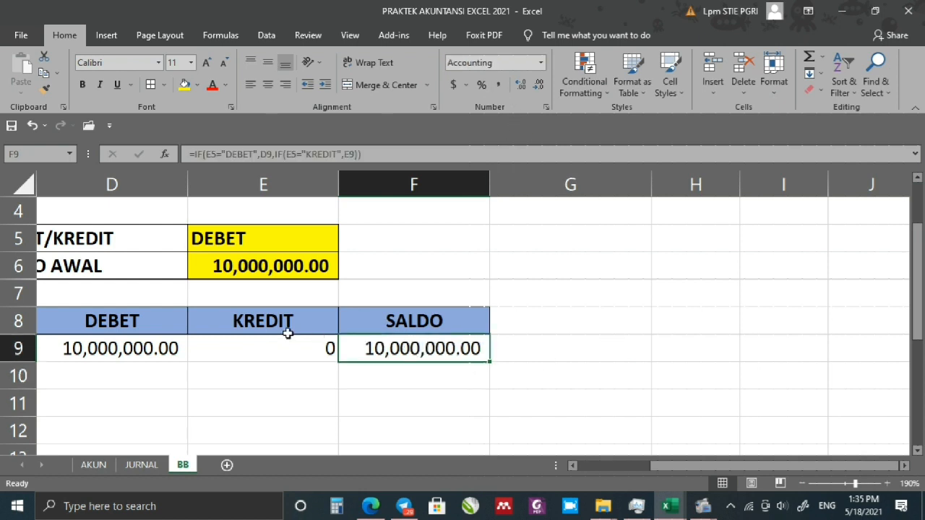
Choose account code 401 in the Kode cell B5 to test the opening-balance formulas with a credit account.
drag(128, 393, 215, 398)
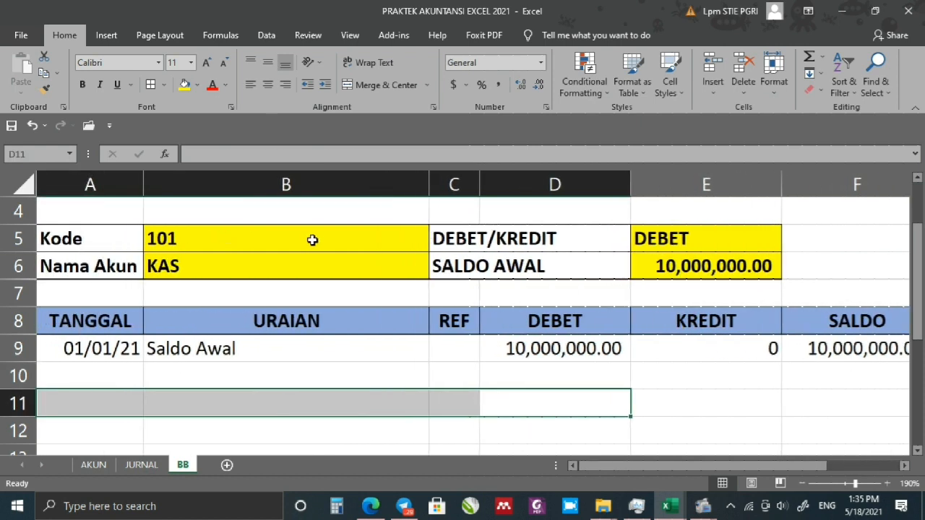
click(386, 246)
click(435, 245)
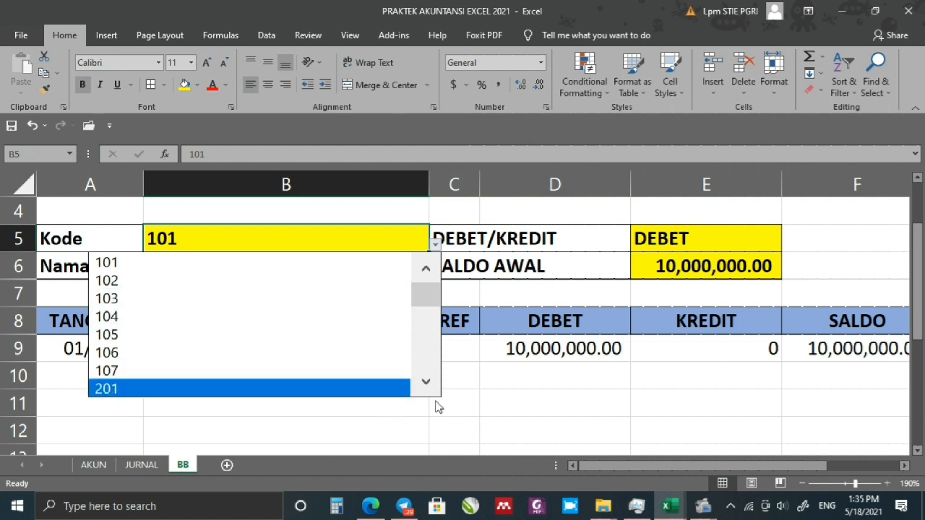
click(428, 378)
click(429, 378)
click(429, 378)
click(428, 381)
click(427, 381)
click(427, 381)
click(427, 381)
click(427, 381)
click(427, 382)
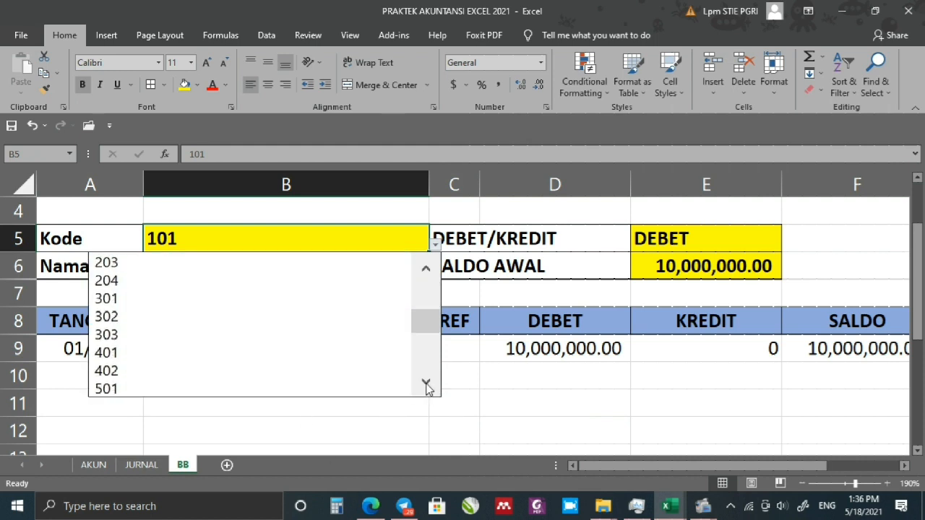
click(157, 355)
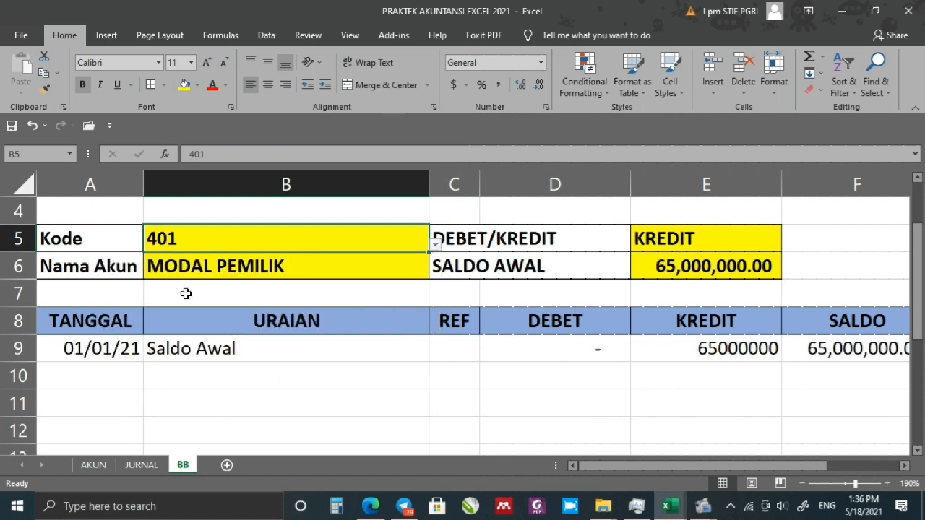
Apply comma-style number formatting to the whole KREDIT column E.
drag(374, 376, 640, 402)
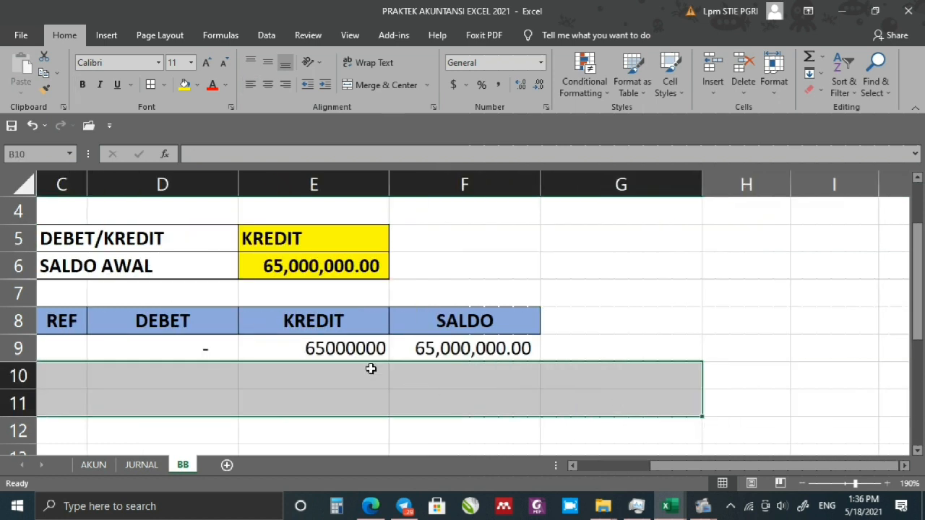
click(332, 348)
click(305, 184)
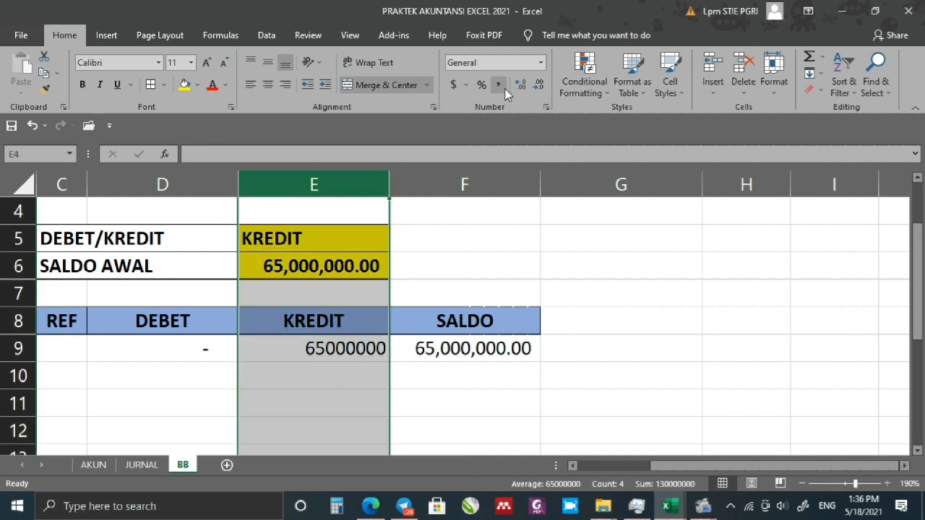
click(501, 84)
click(656, 317)
click(317, 241)
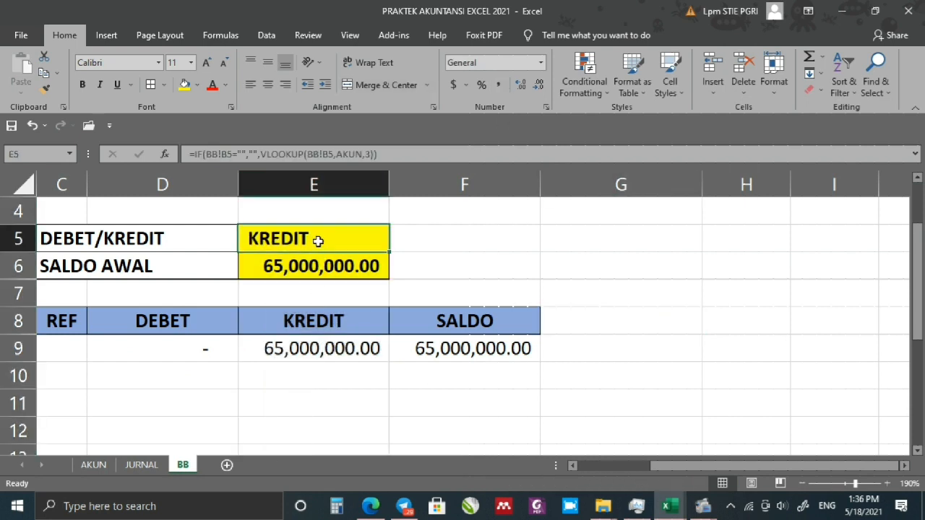
Apply comma-style number formatting to the whole DEBET column D.
click(340, 351)
scroll(378, 399, down, 2)
click(200, 345)
scroll(182, 349, up, 1)
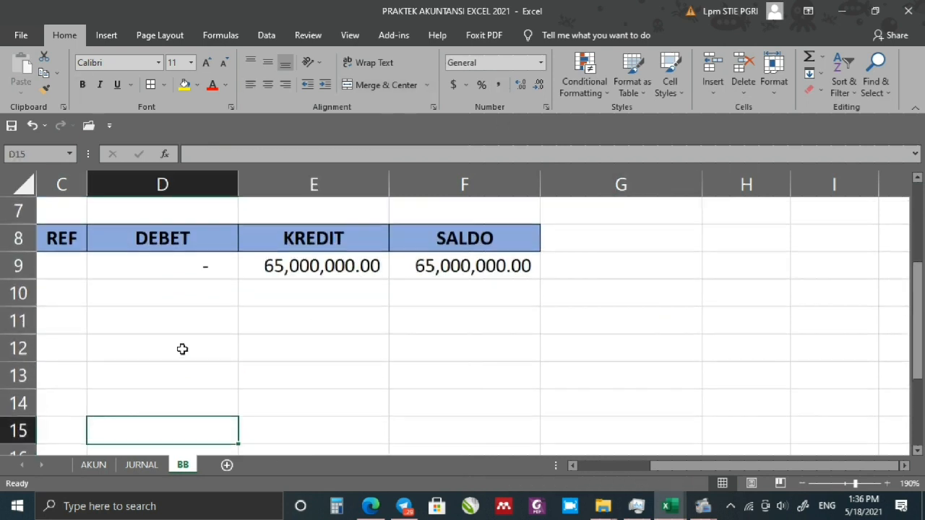
scroll(182, 349, up, 2)
click(162, 185)
click(500, 84)
scroll(396, 333, down, 2)
scroll(396, 332, up, 2)
scroll(396, 332, down, 3)
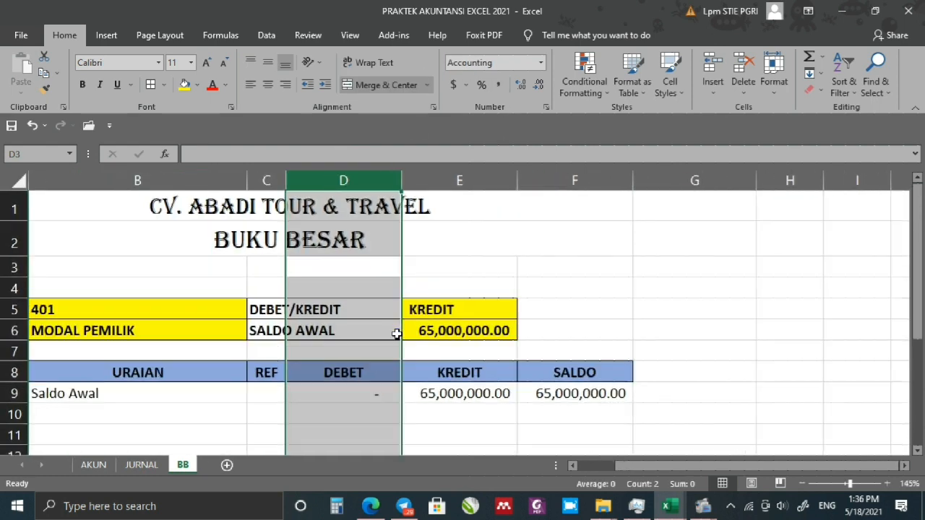
scroll(275, 349, down, 1)
click(235, 404)
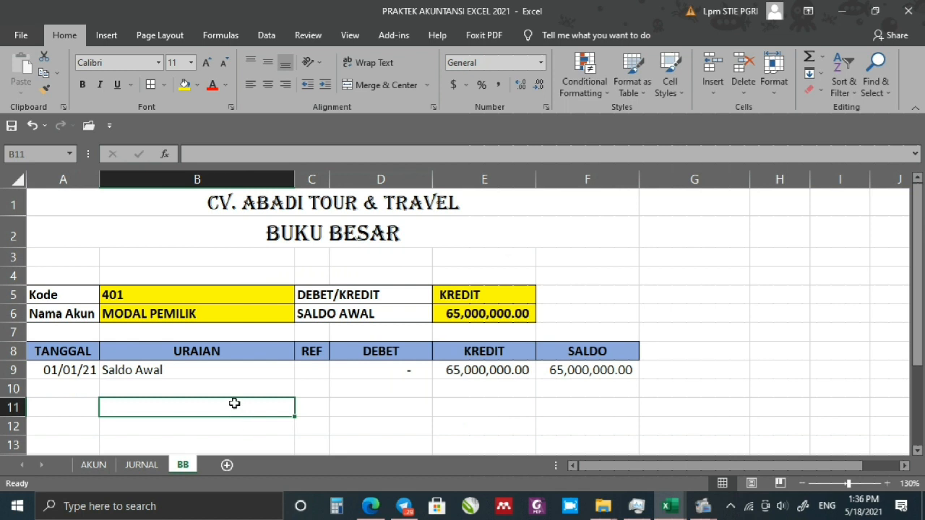
Start the TANGGAL formula in A10 with an IF that tests whether D10-E10<>0.
scroll(130, 418, down, 2)
click(71, 382)
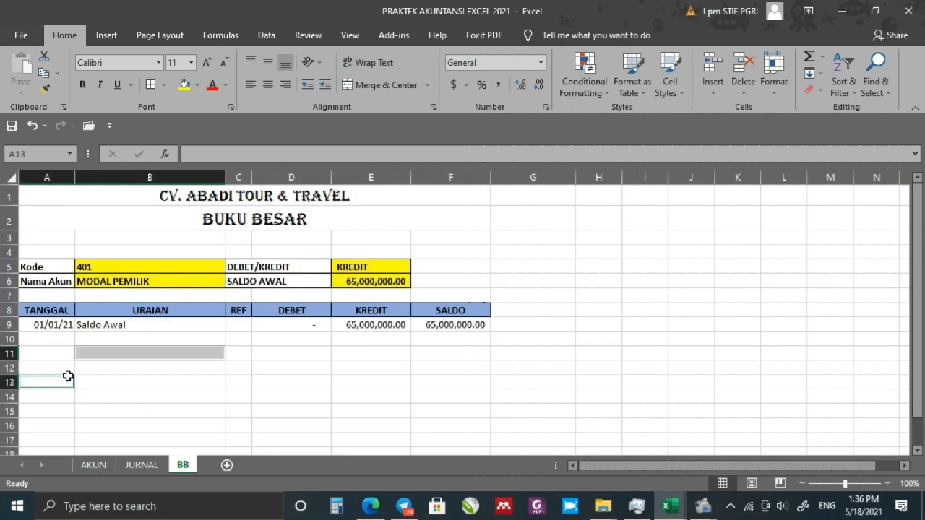
click(48, 340)
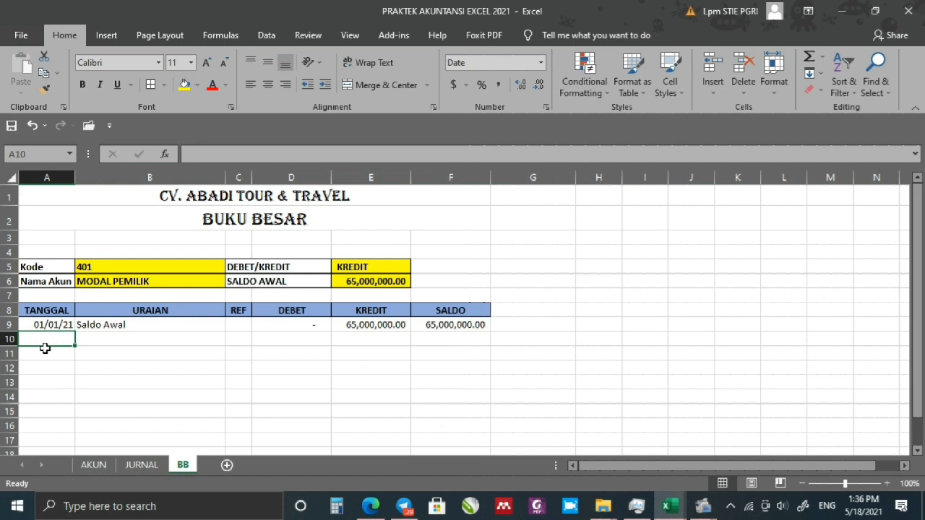
scroll(45, 349, up, 5)
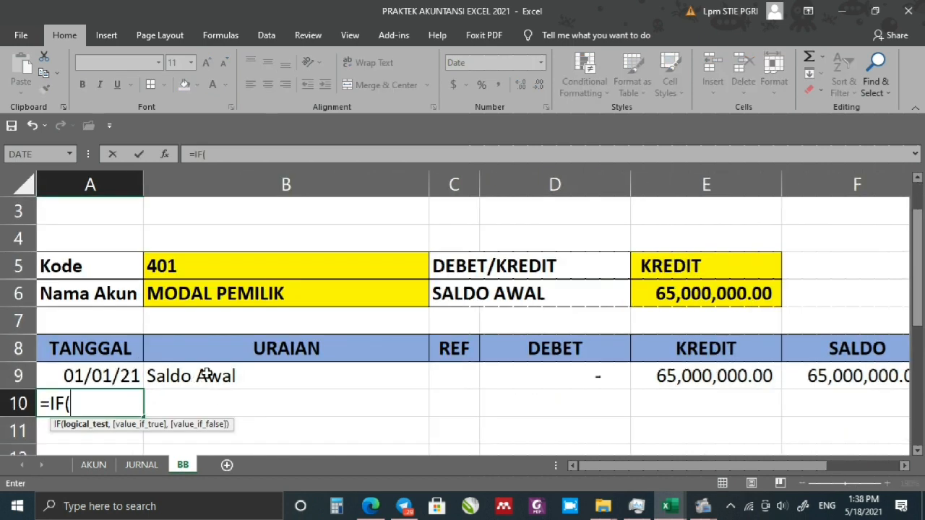
click(528, 402)
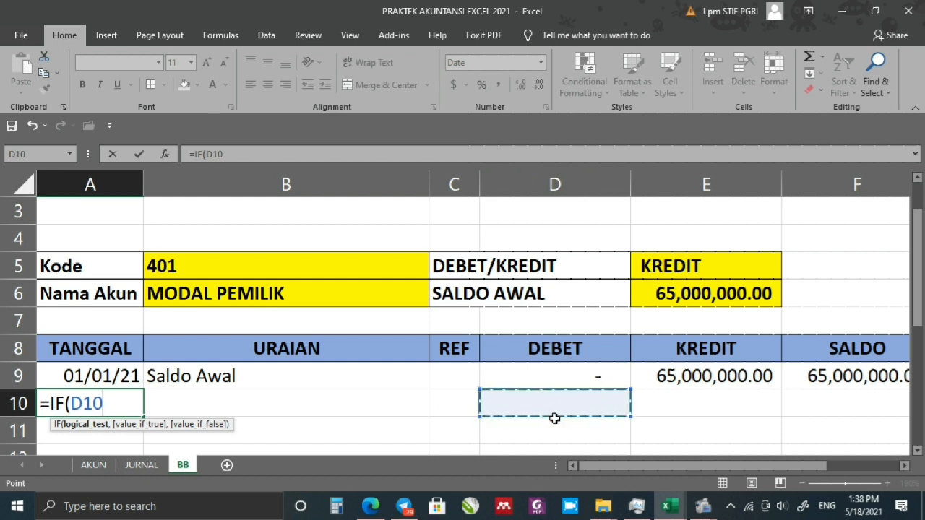
text(-)
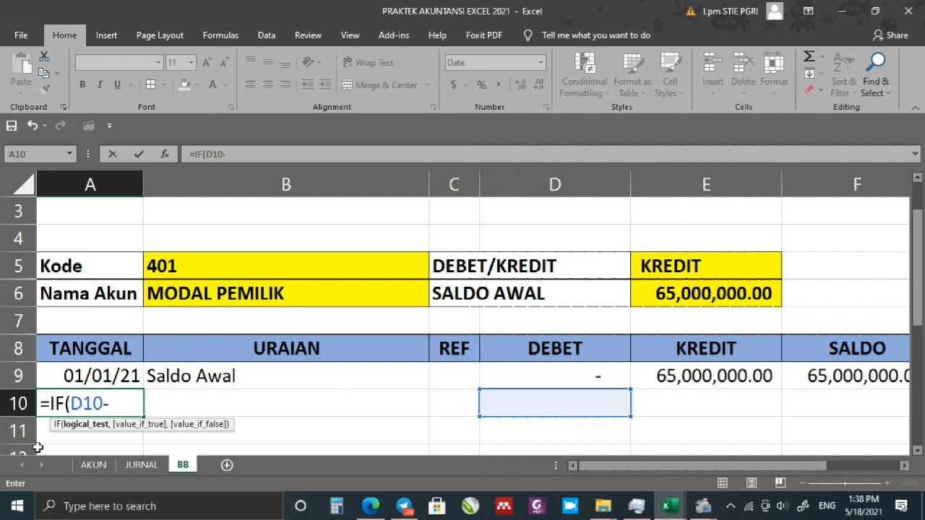
click(665, 405)
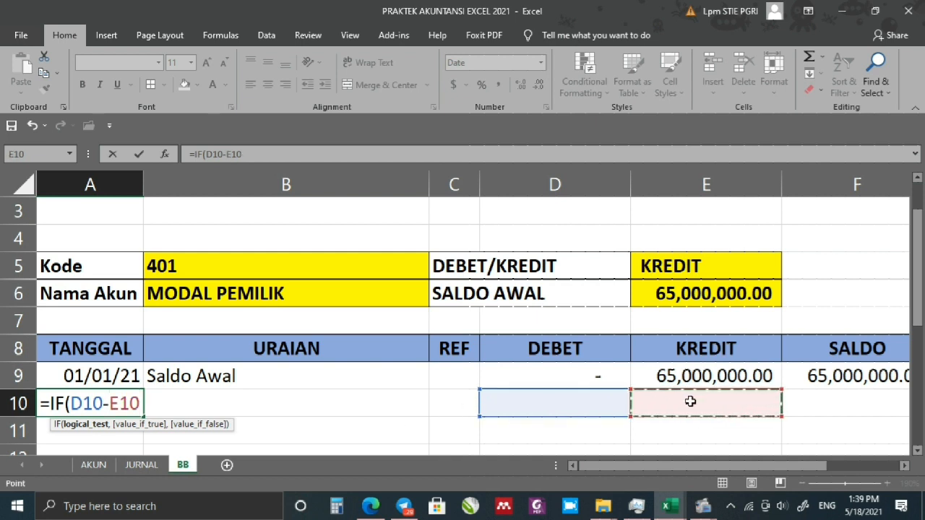
text(<)
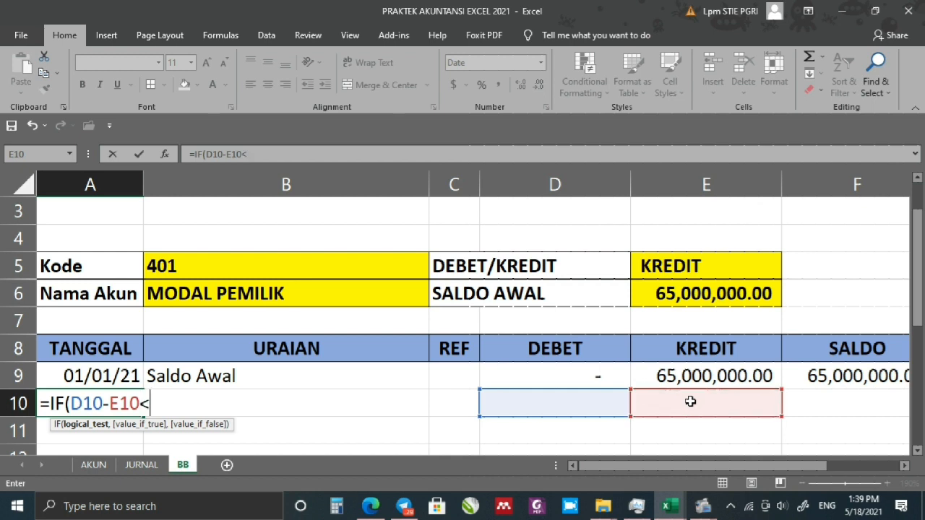
text(>0,)
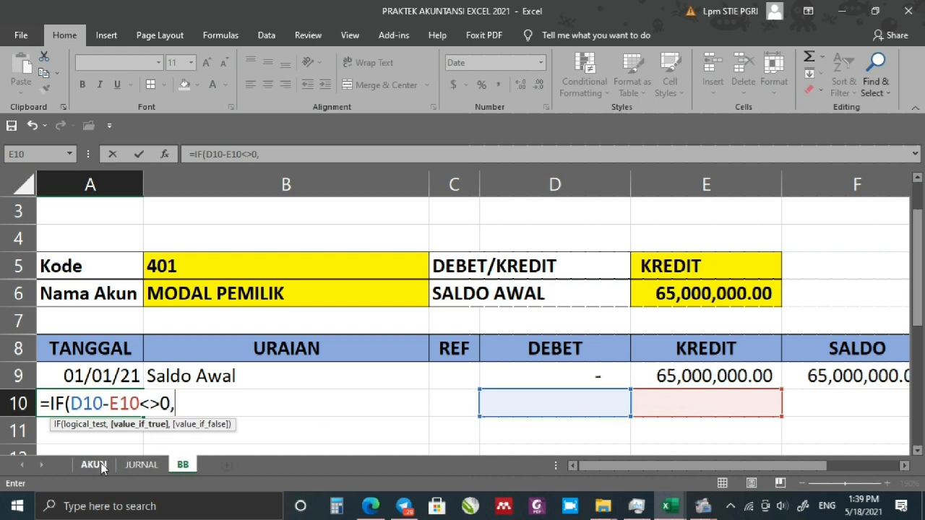
Complete the A10 formula as =IF(D10-E10<>0,JURNAL!A6,""), taking the date from the JURNAL sheet and accepting the suggested formula correction.
click(131, 466)
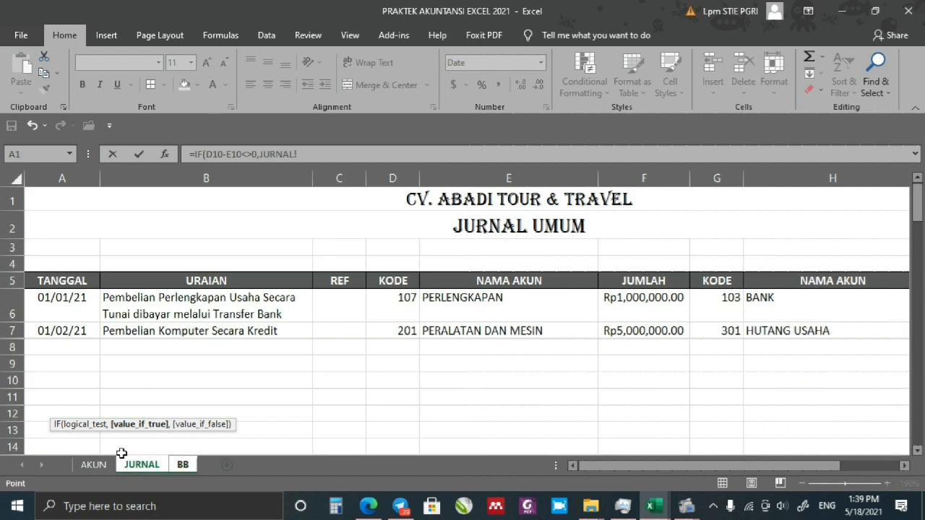
click(55, 304)
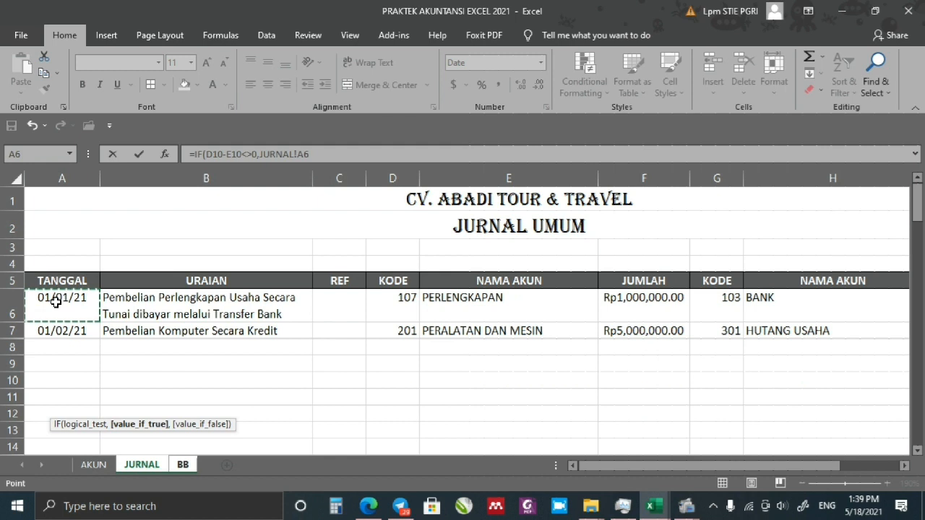
click(316, 154)
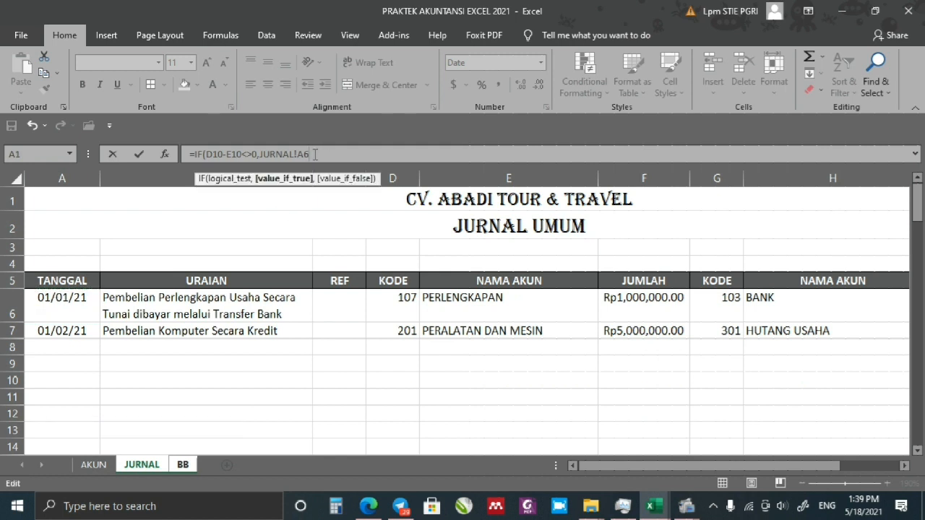
text(,)
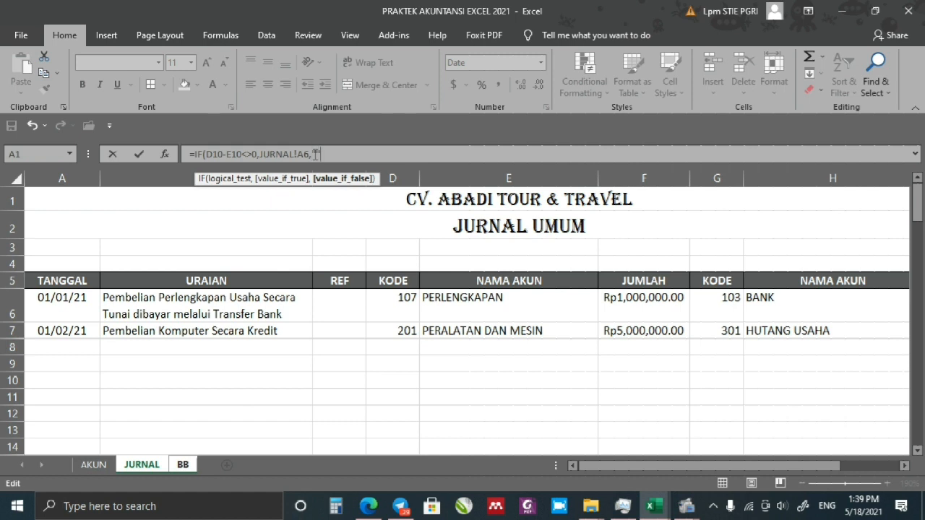
text())
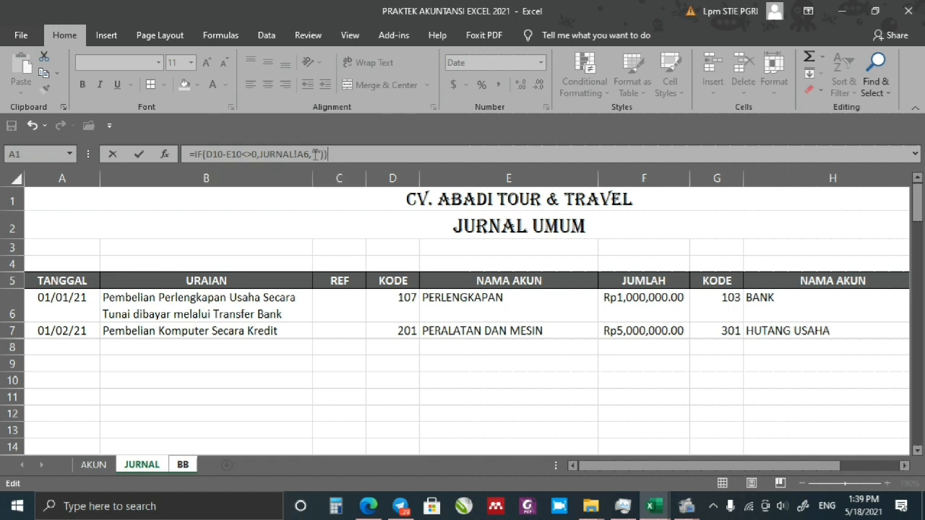
key(Return)
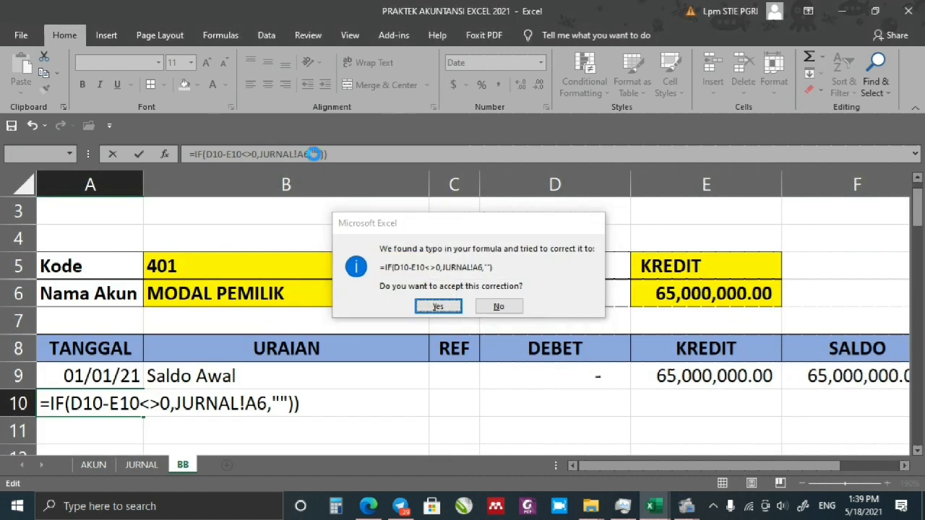
key(Return)
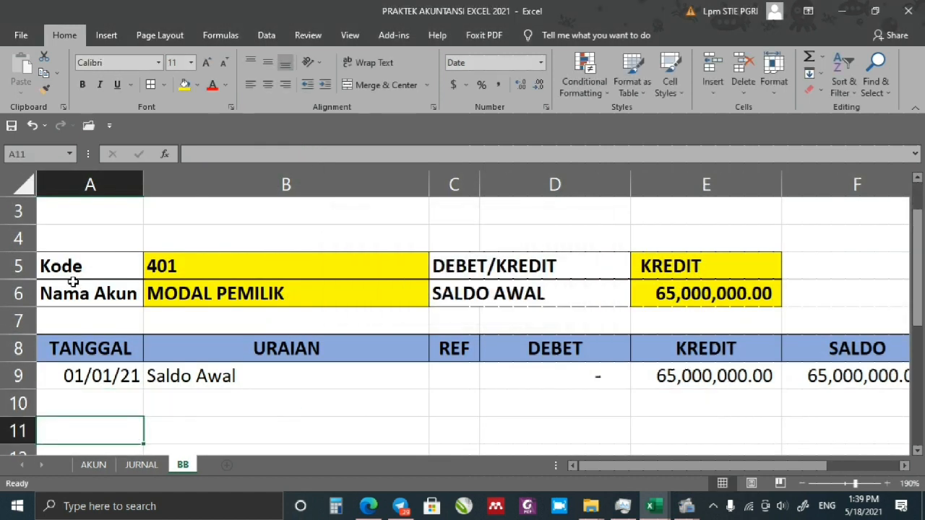
Display the A10 formula as plain text in the cell for inspection, and restore it as a working formula.
click(81, 405)
click(195, 174)
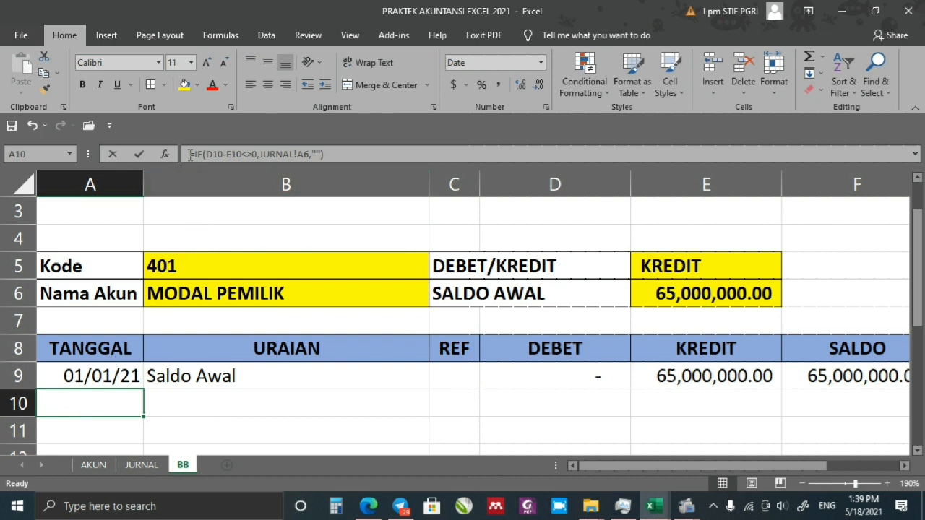
key(F2)
click(228, 409)
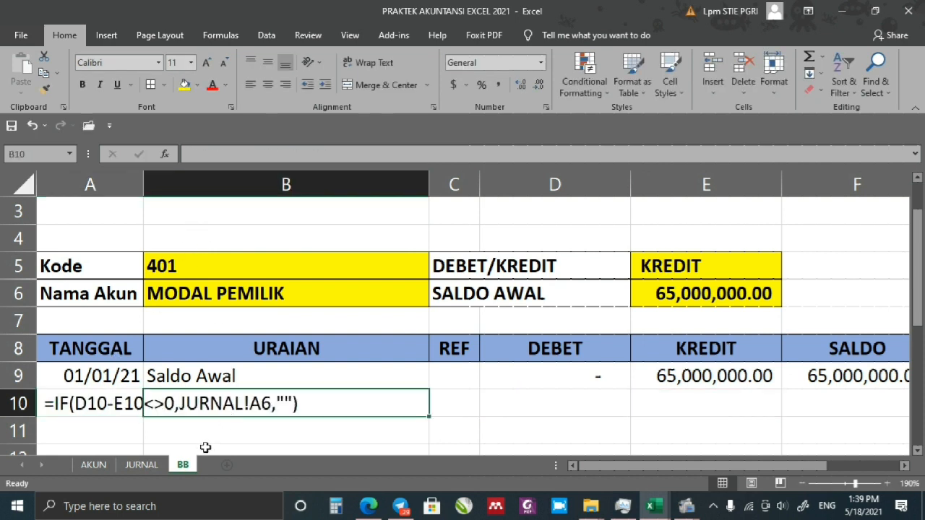
scroll(186, 426, down, 1)
click(93, 390)
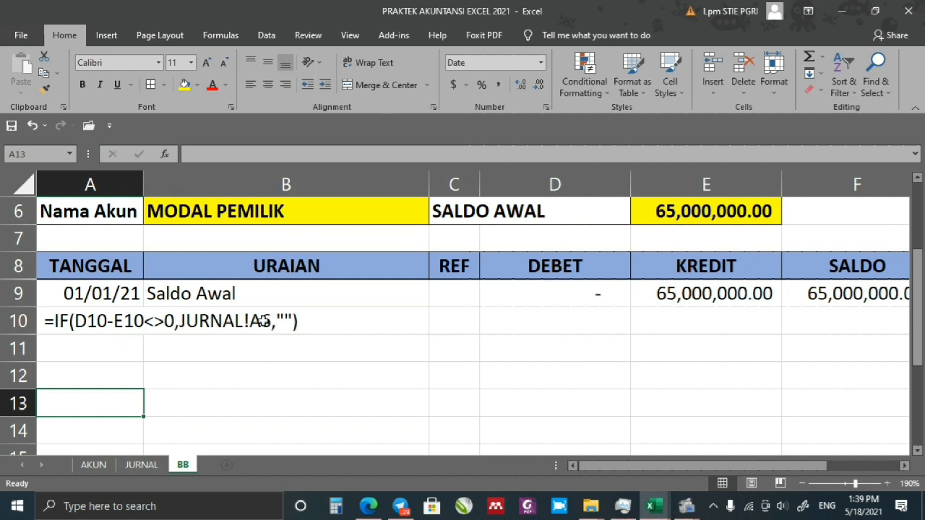
scroll(246, 277, up, 2)
scroll(89, 323, down, 4)
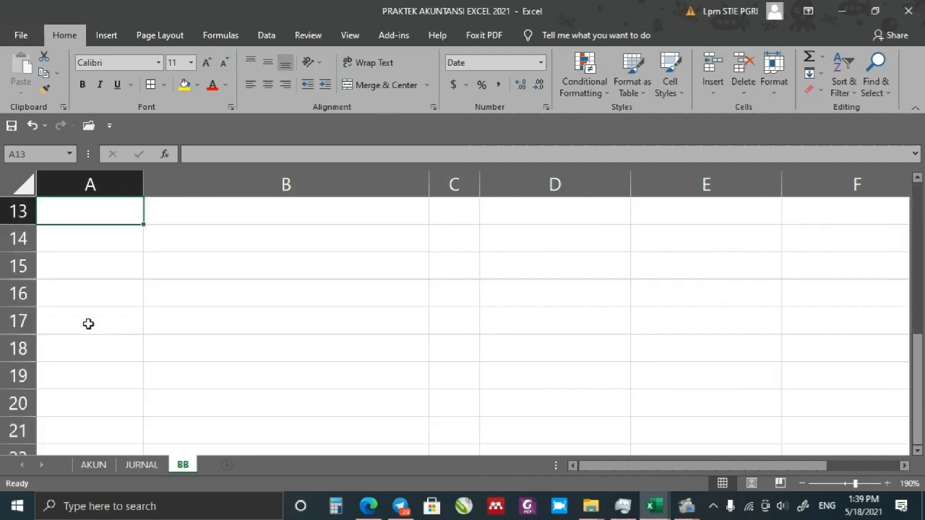
scroll(89, 322, up, 2)
double_click(52, 293)
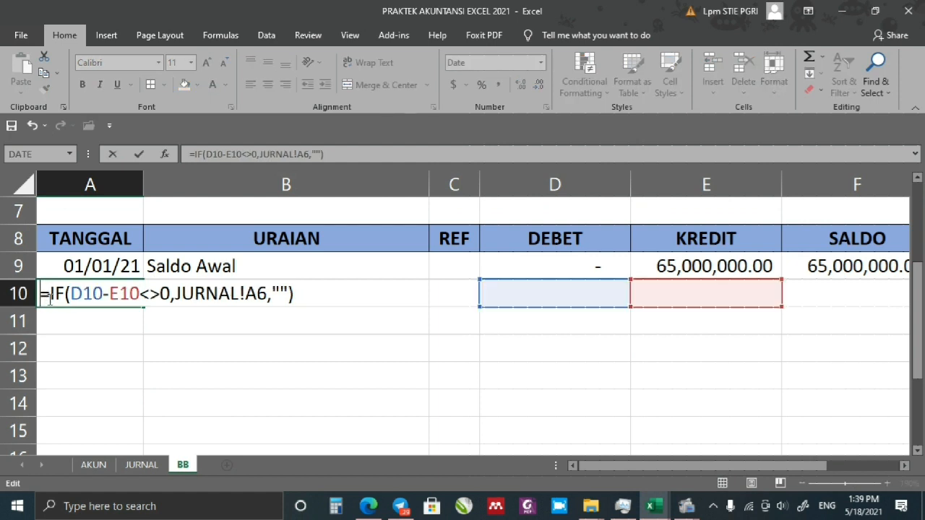
key(Return)
Start the URAIAN formula in B10 with an IF that tests whether D10-E10<>0.
click(211, 292)
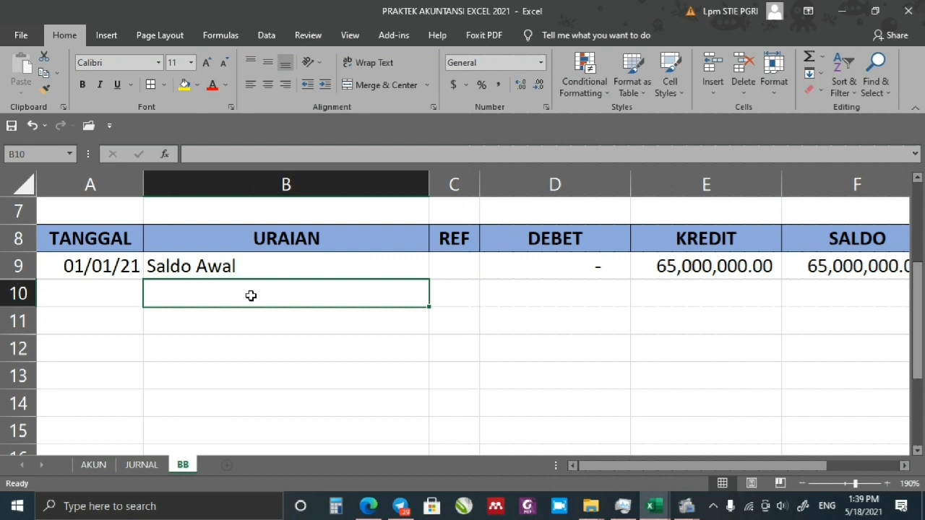
text(=IF)
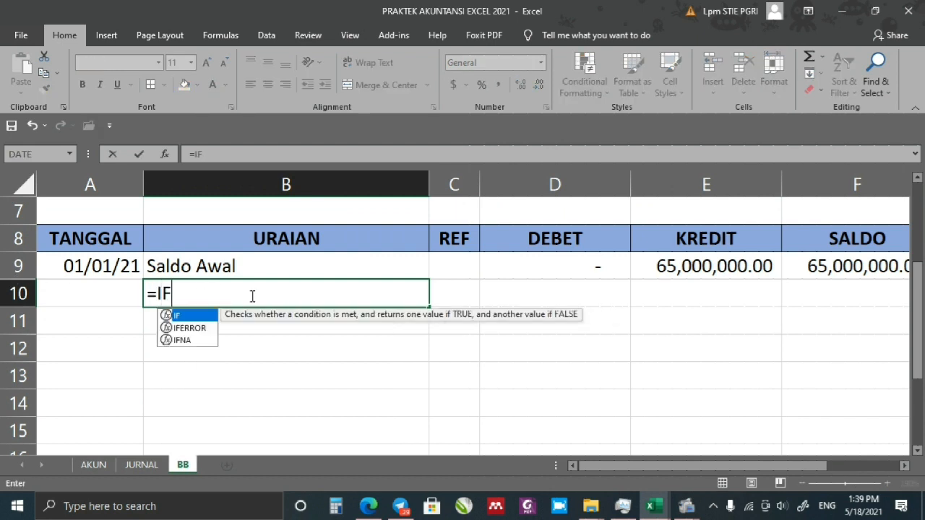
text(()
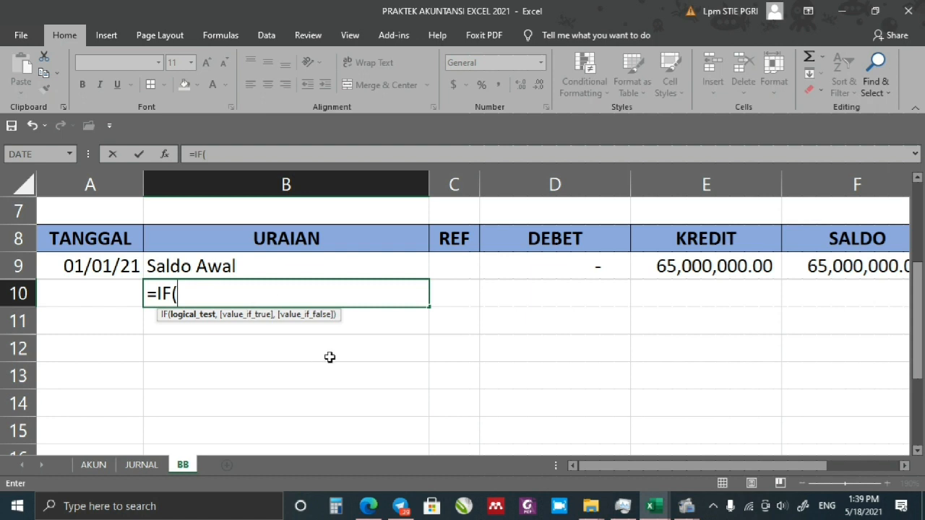
click(565, 292)
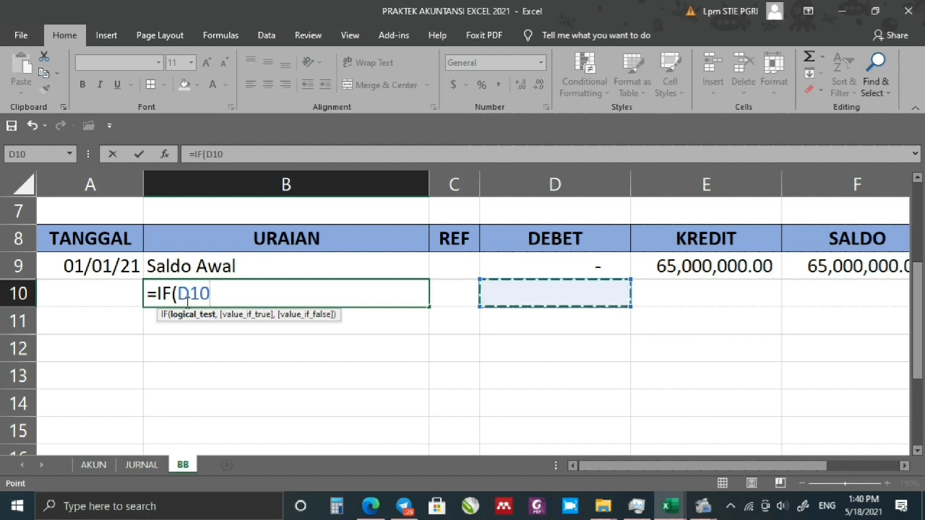
text(-)
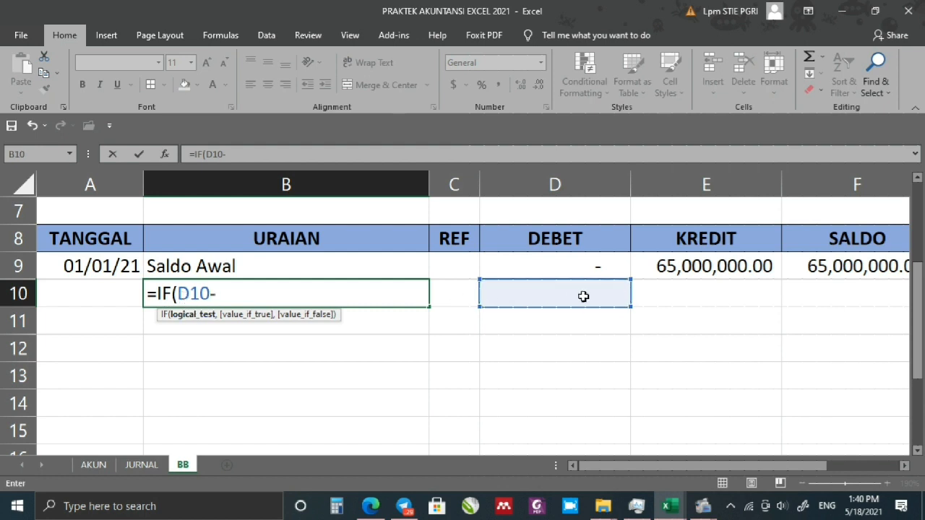
click(730, 292)
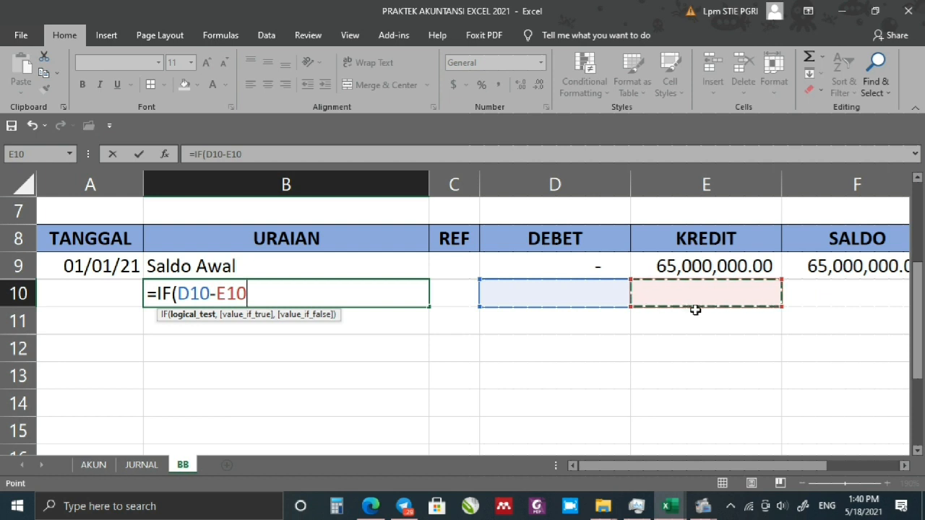
text(<>0,)
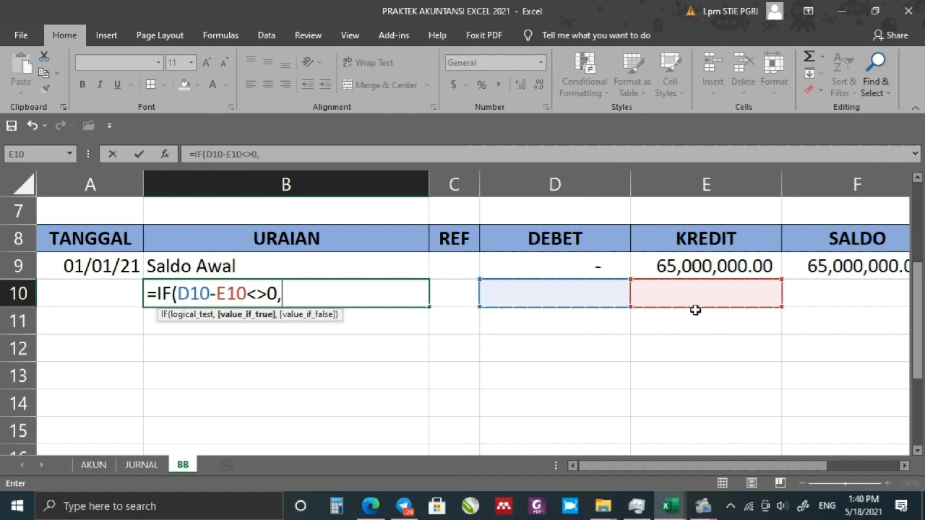
Complete the B10 formula as =IF(D10-E10<>0,JURNAL!B6,""), taking the description from the JURNAL sheet and accepting the suggested formula correction.
click(140, 466)
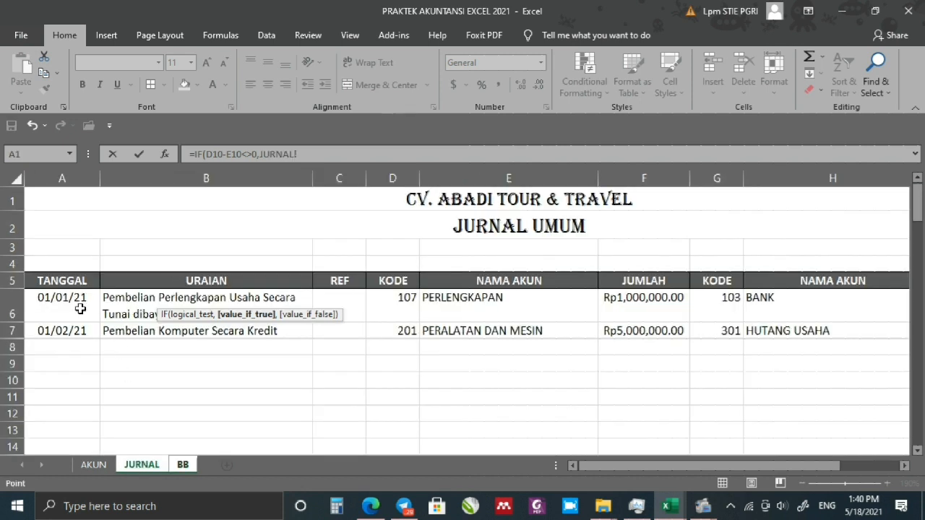
click(124, 307)
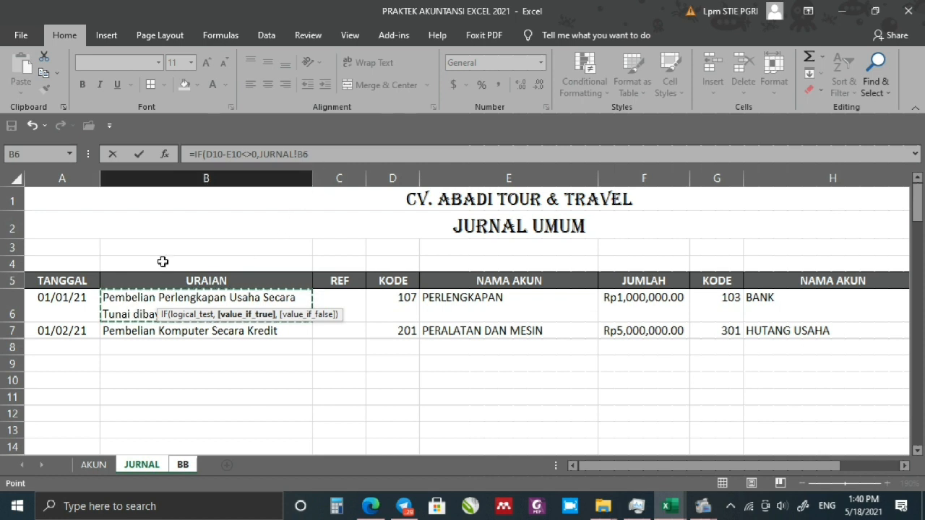
click(323, 156)
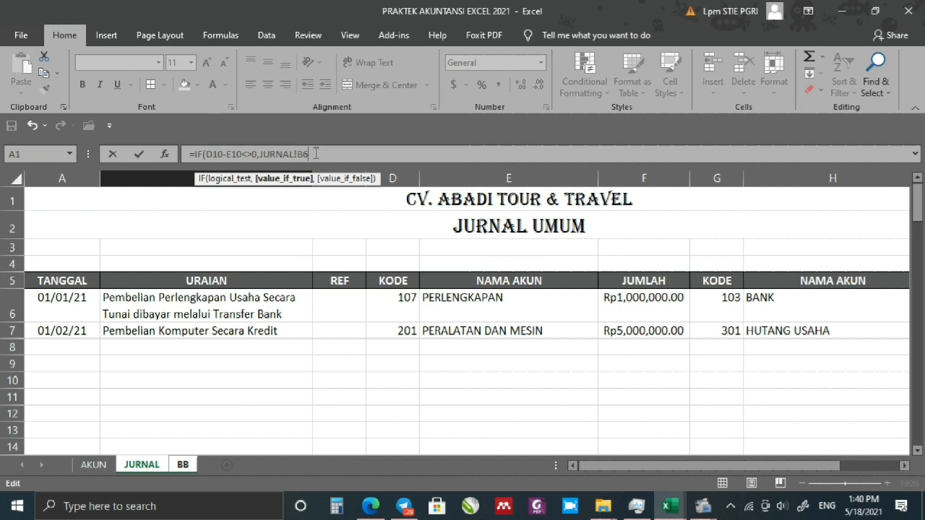
text(,)
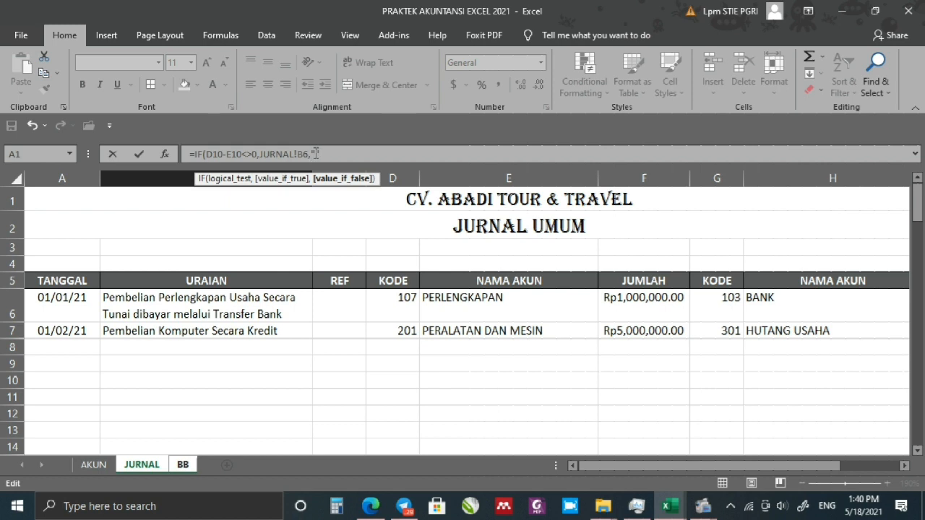
text(""))
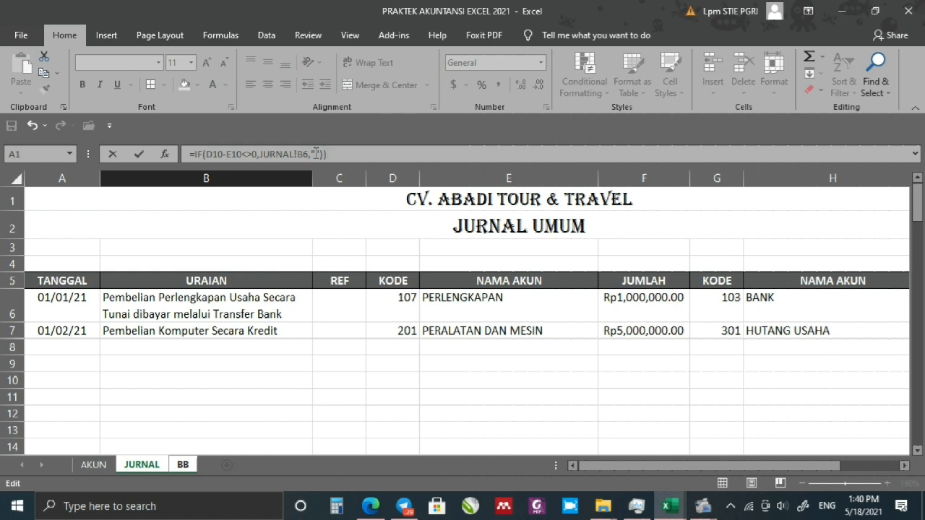
key(Return)
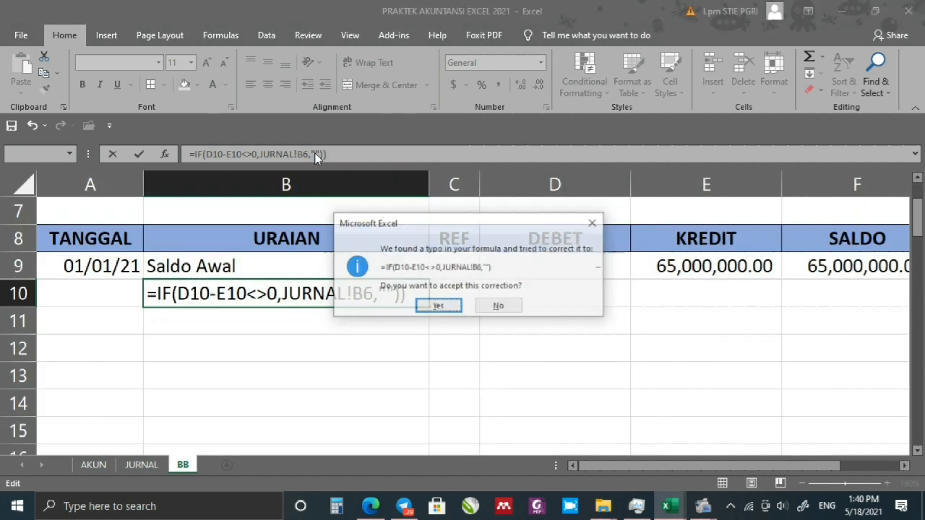
key(Return)
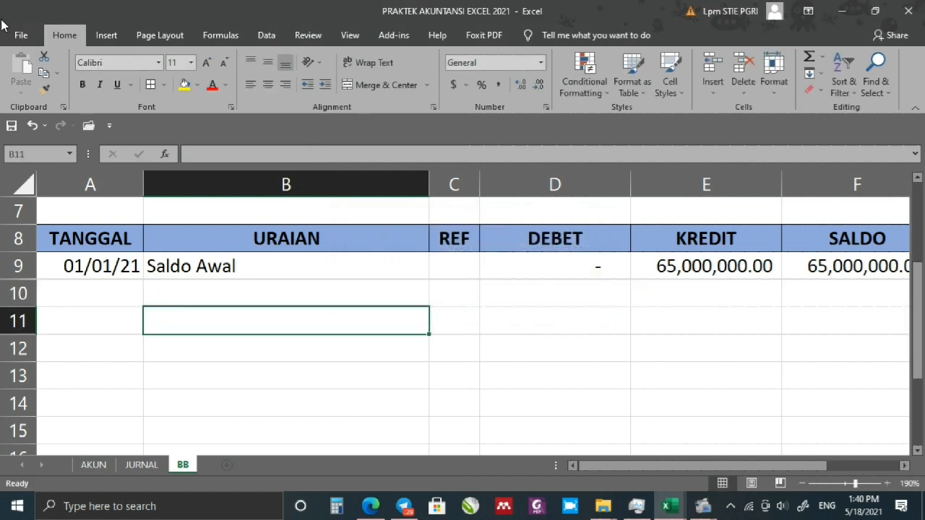
Show the B10 formula as plain text in its cell, and turn it back into a working formula.
click(169, 292)
click(190, 153)
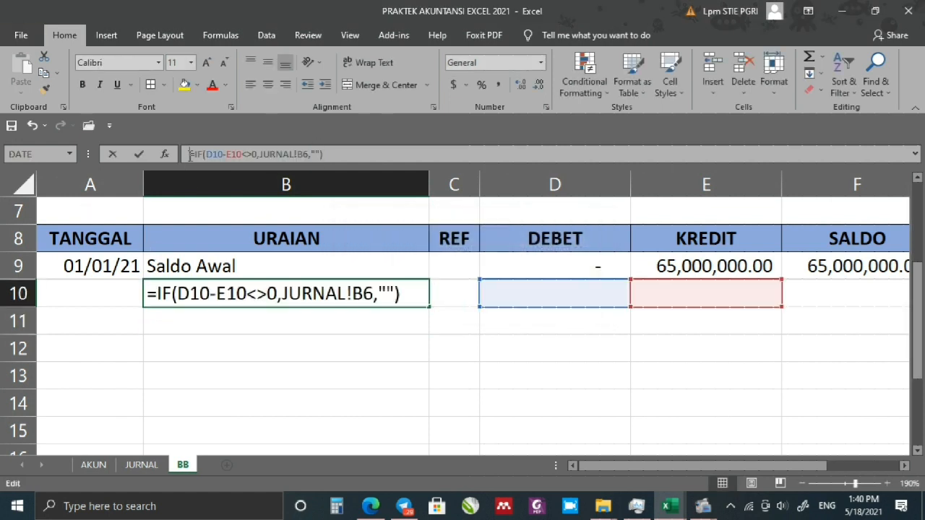
key(Return)
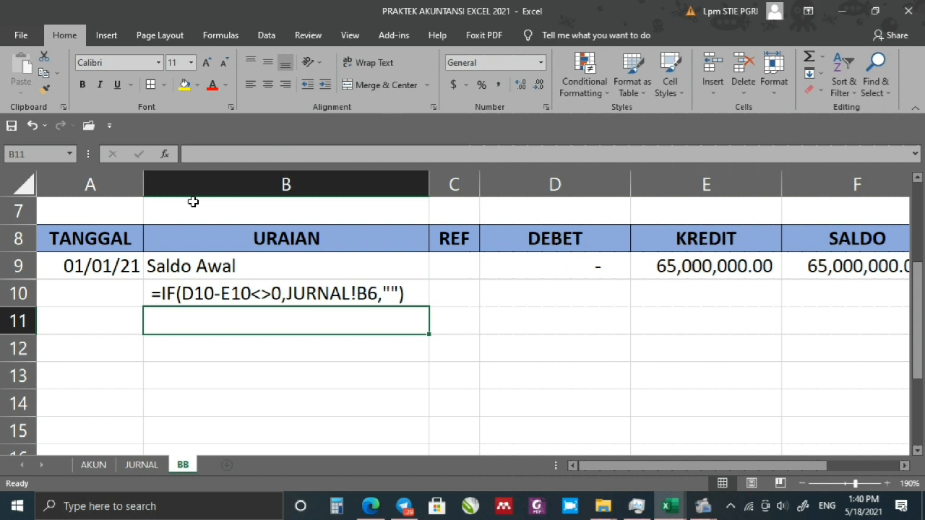
click(153, 292)
key(F2)
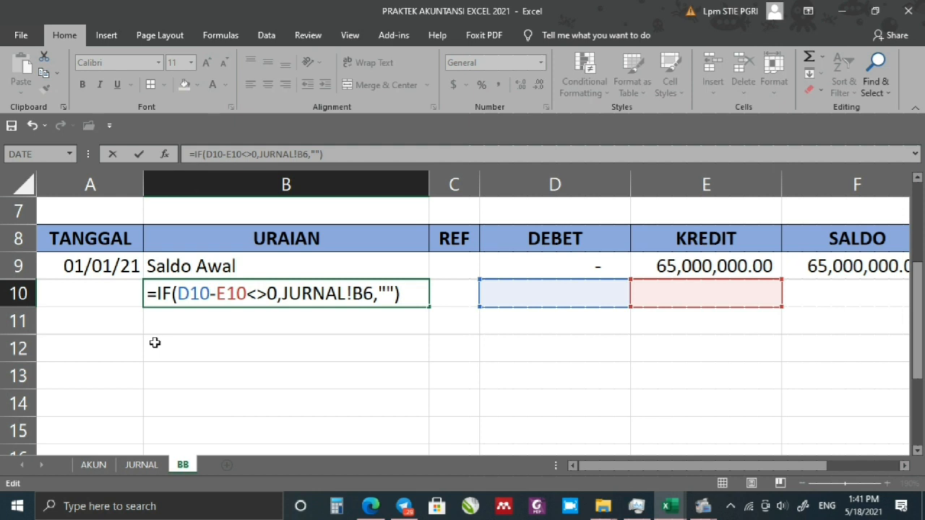
key(Return)
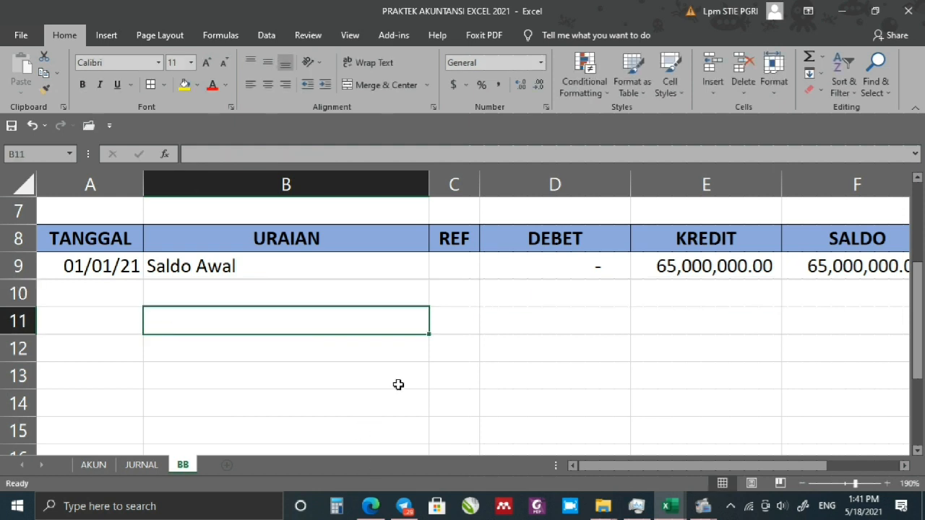
click(552, 292)
click(731, 297)
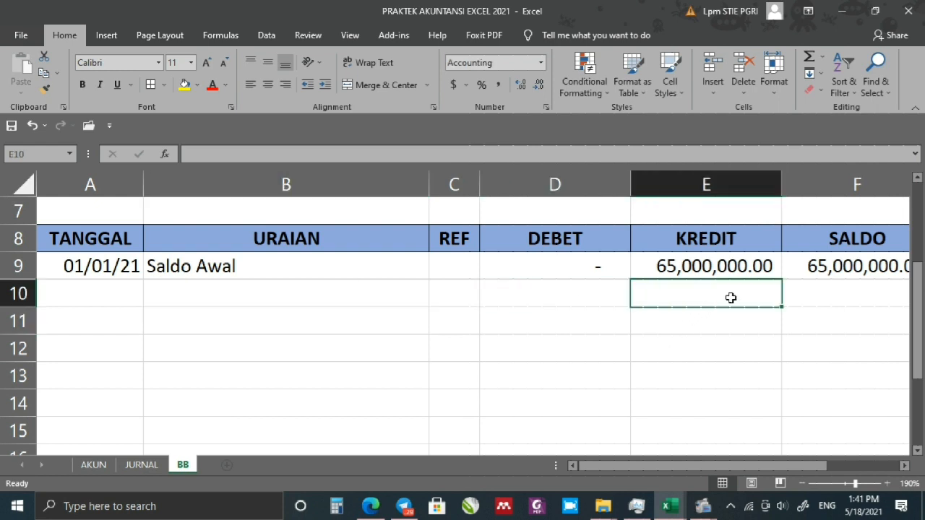
click(835, 299)
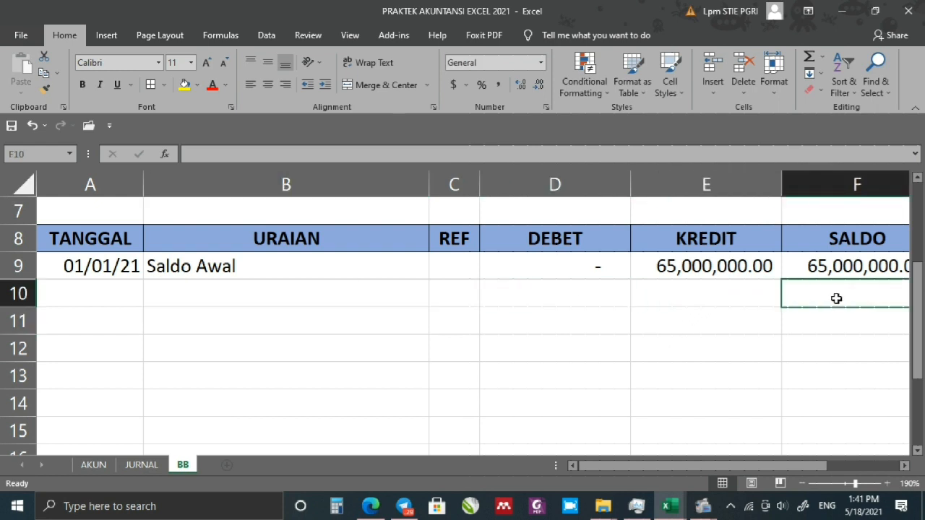
click(555, 296)
click(675, 301)
click(830, 301)
drag(89, 293, 834, 299)
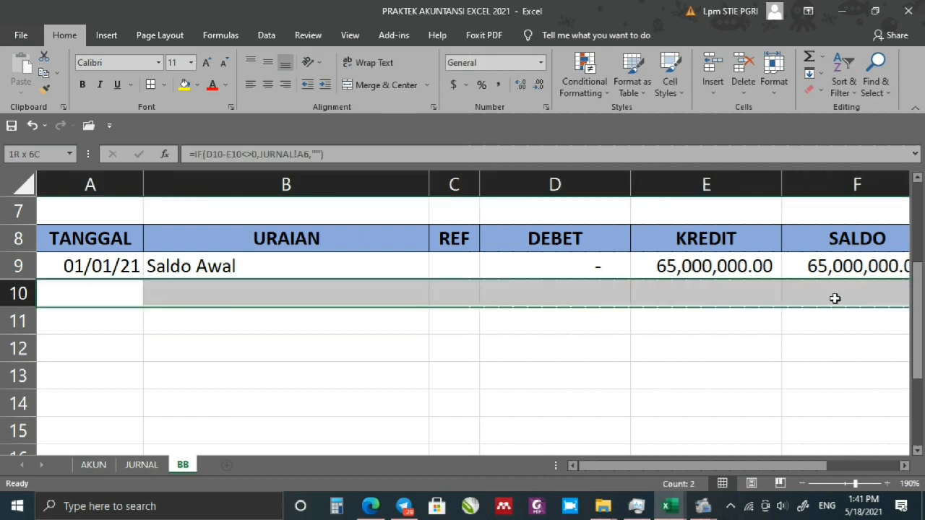
Start the DEBET formula in D10 with an IF that tests whether JURNAL!D6 equals the account code in BB!$B$5, using an absolute reference.
click(547, 297)
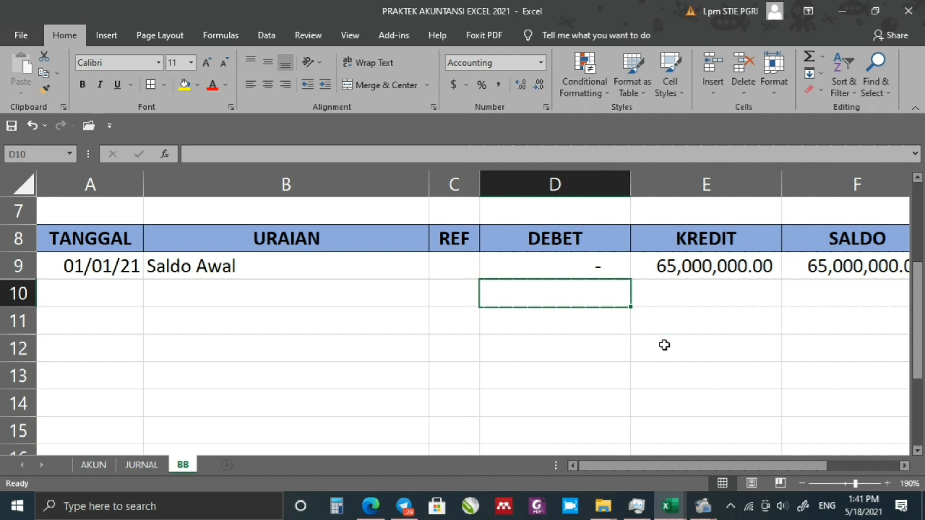
text(=)
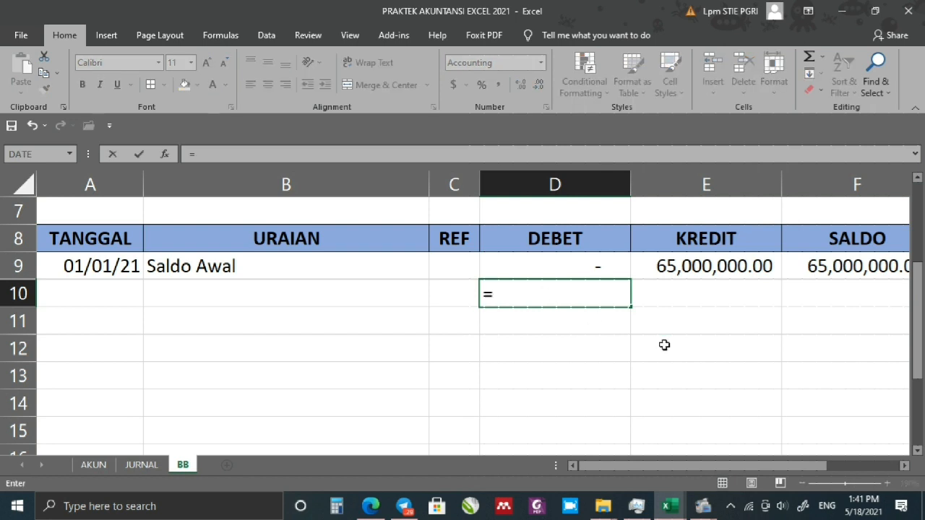
text(IF()
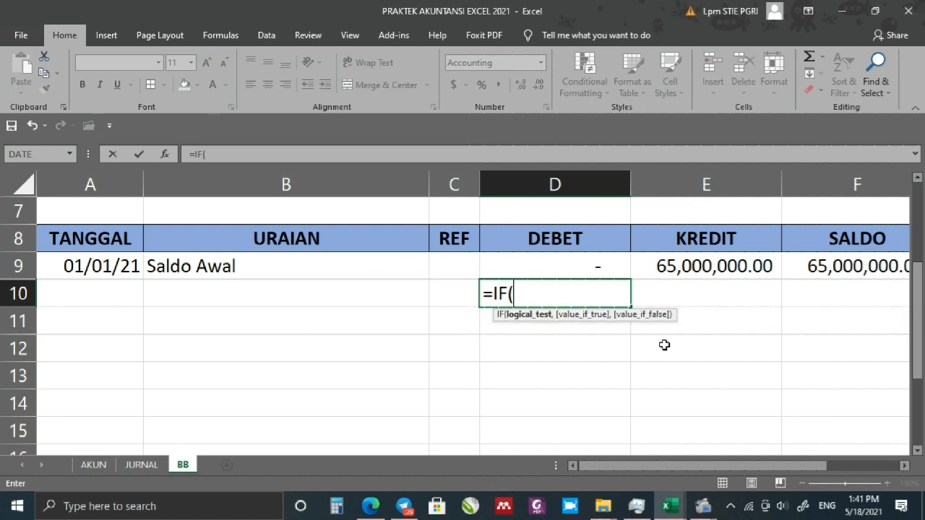
scroll(632, 378, up, 1)
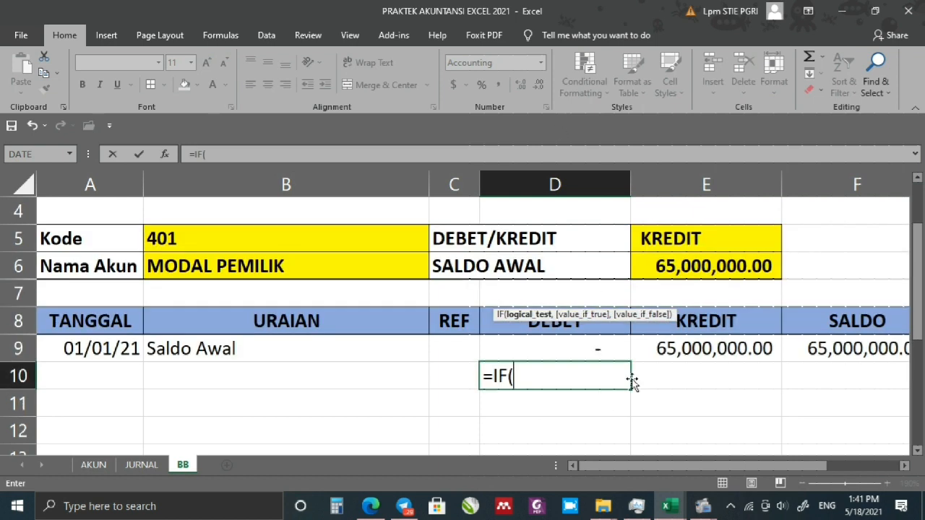
click(142, 465)
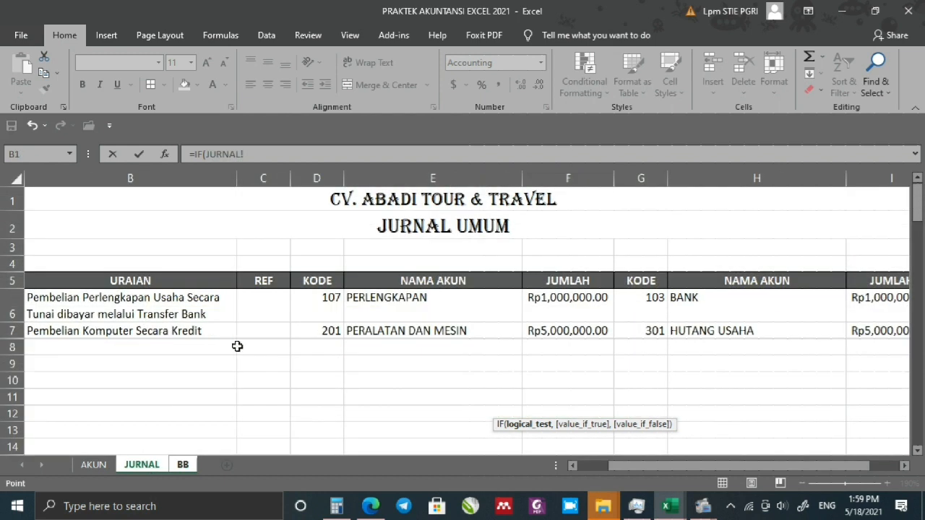
click(316, 305)
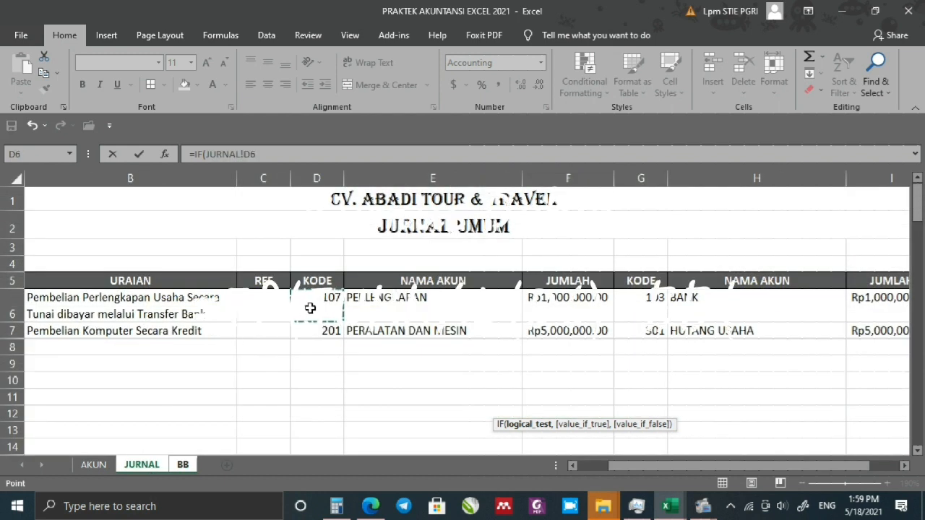
text(=)
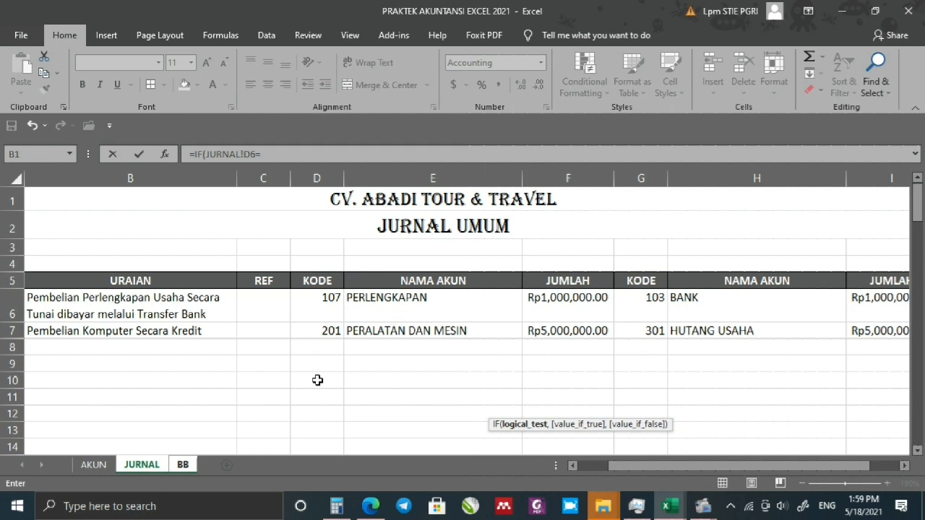
click(183, 465)
click(225, 268)
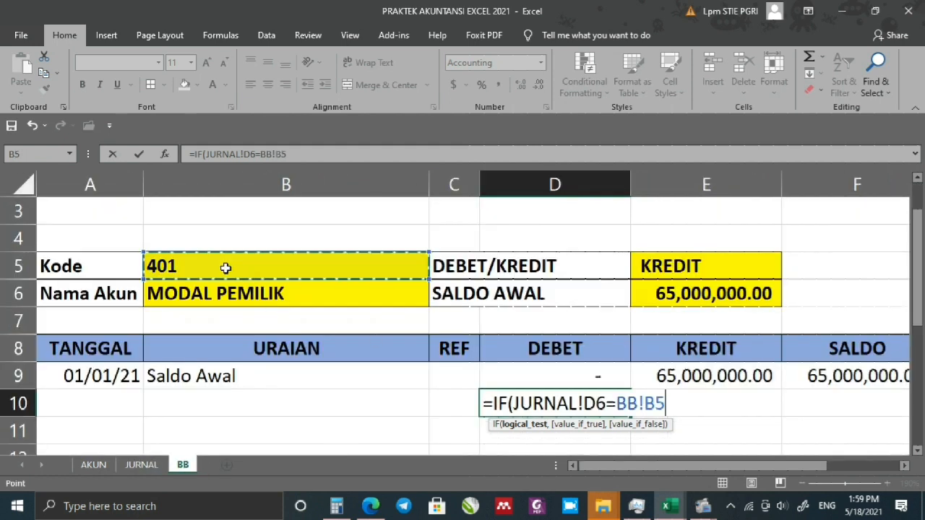
key(F4)
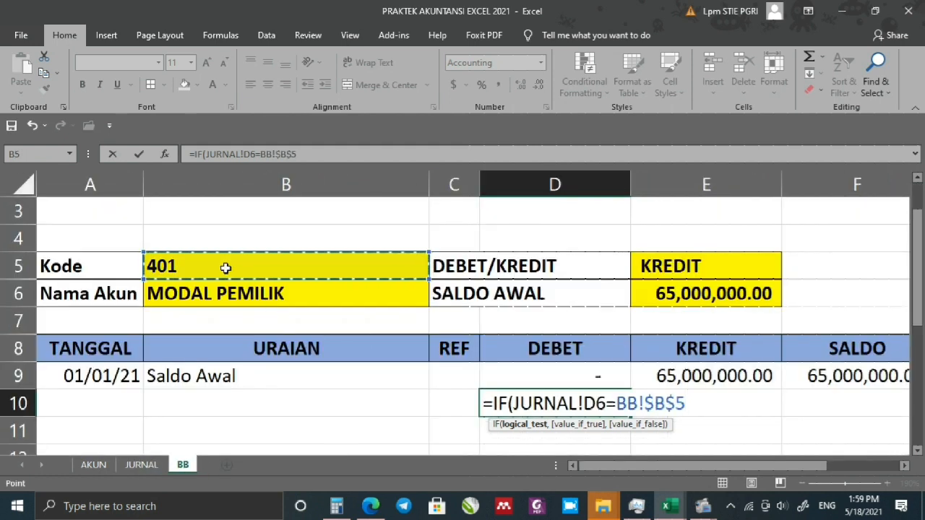
Complete the D10 formula as =IF(JURNAL!D6=BB!$B$5,JURNAL!F6,0), taking the debit amount from the JURNAL sheet.
text(,)
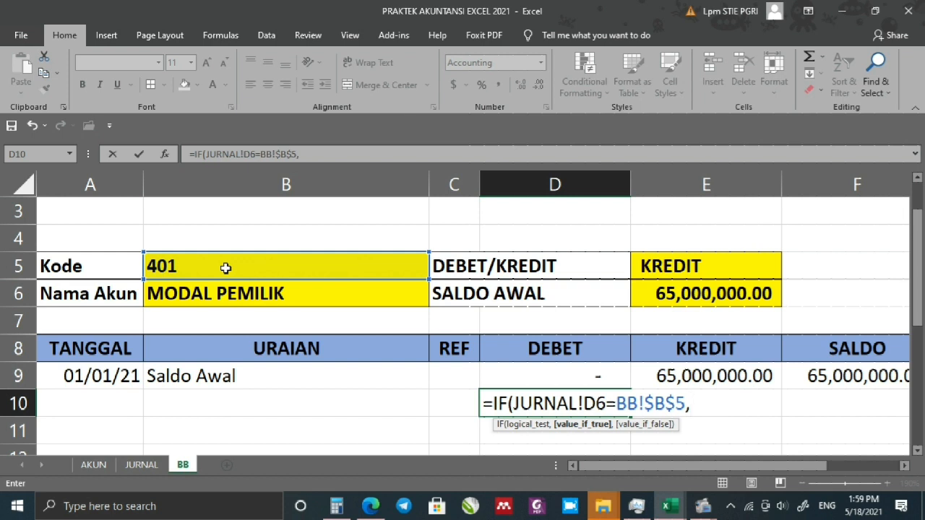
click(144, 466)
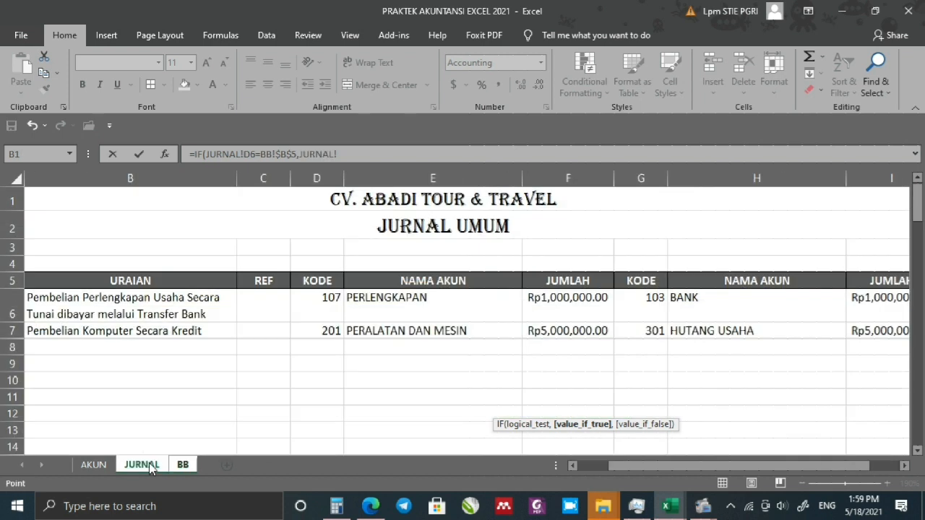
click(558, 301)
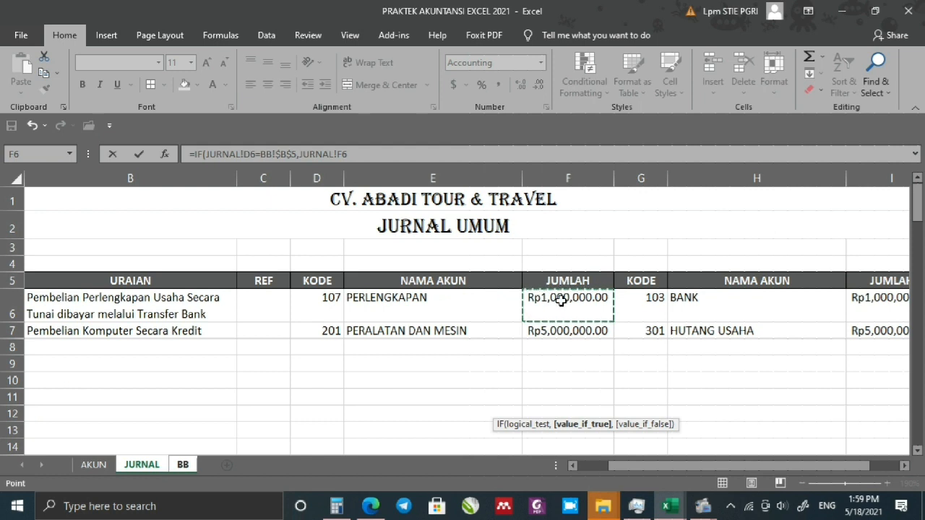
text(,)
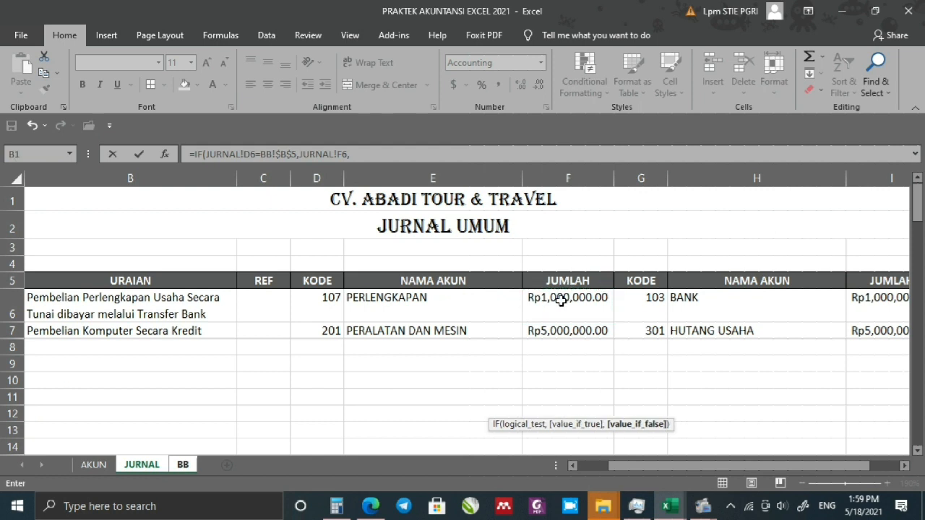
text(0))
key(Return)
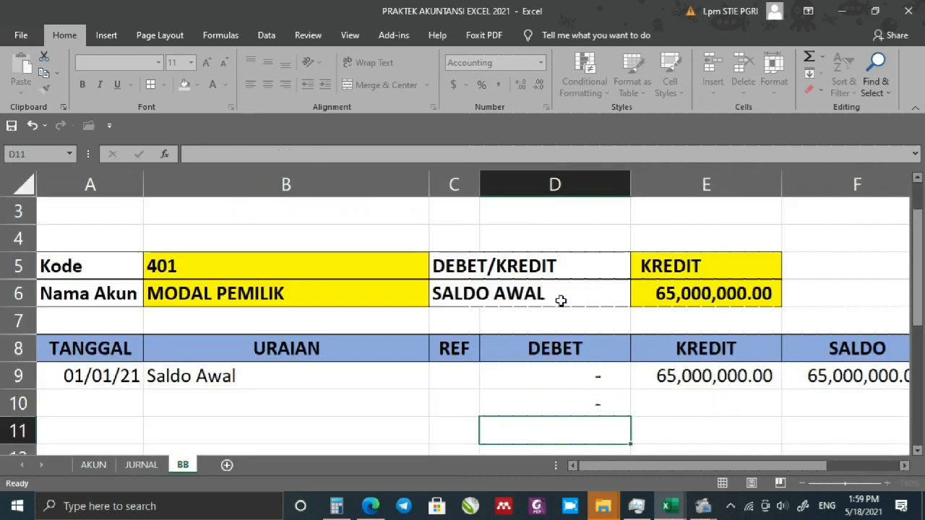
click(596, 398)
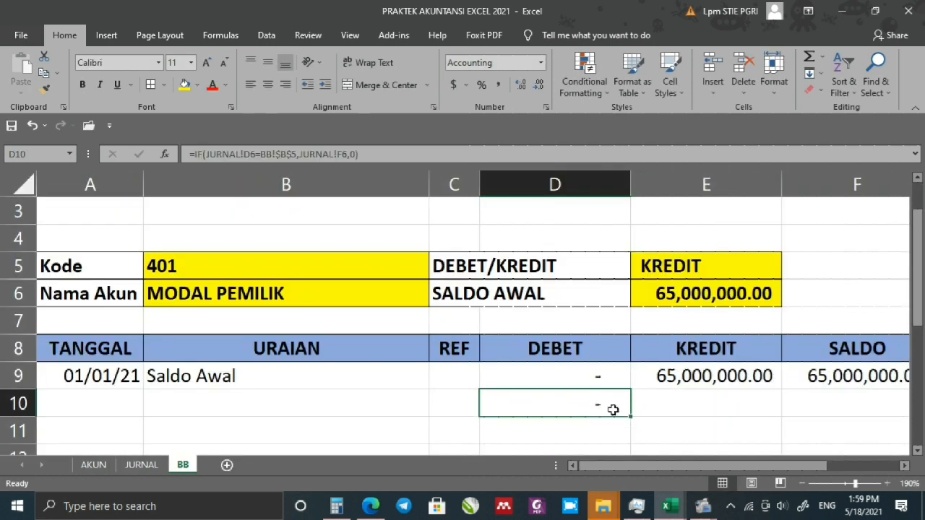
Start the KREDIT formula in E10 with an IF that tests whether JURNAL!G6 equals the account code in BB!$B$5, using an absolute reference.
click(670, 399)
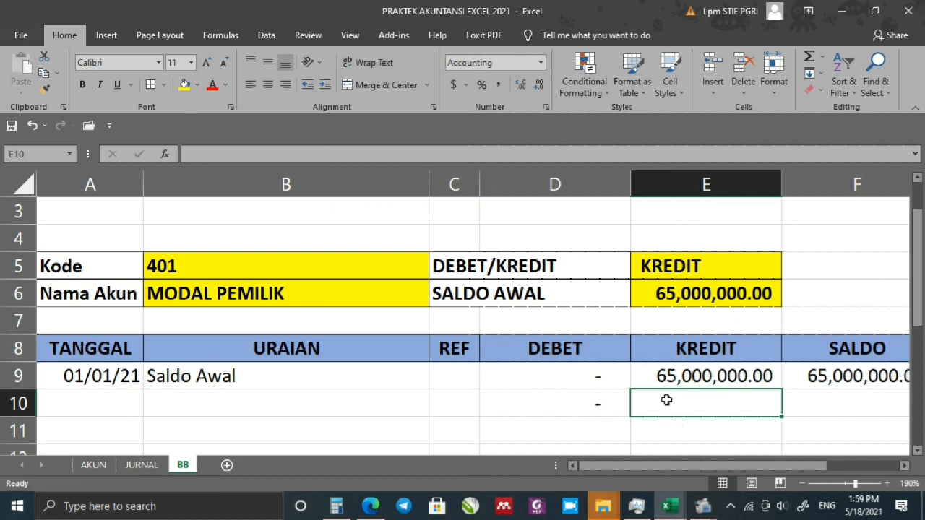
text(=IF()
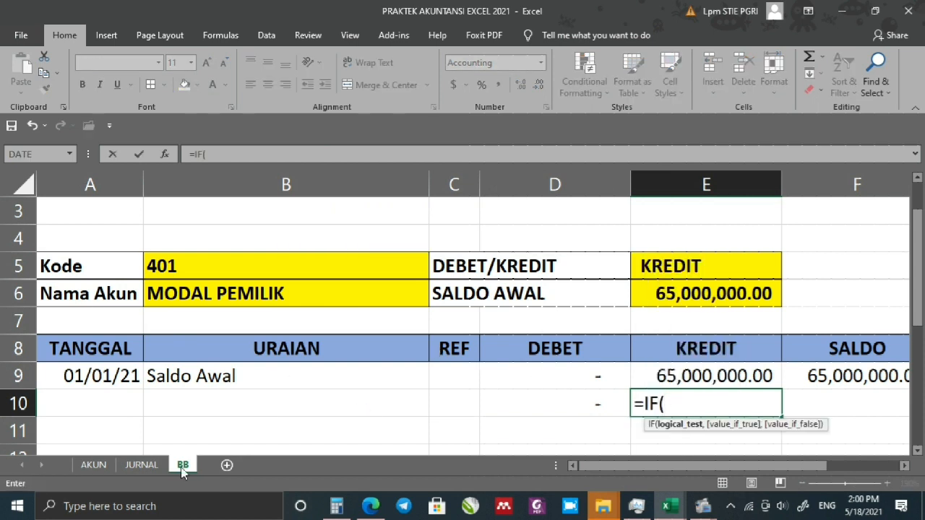
click(145, 466)
click(648, 299)
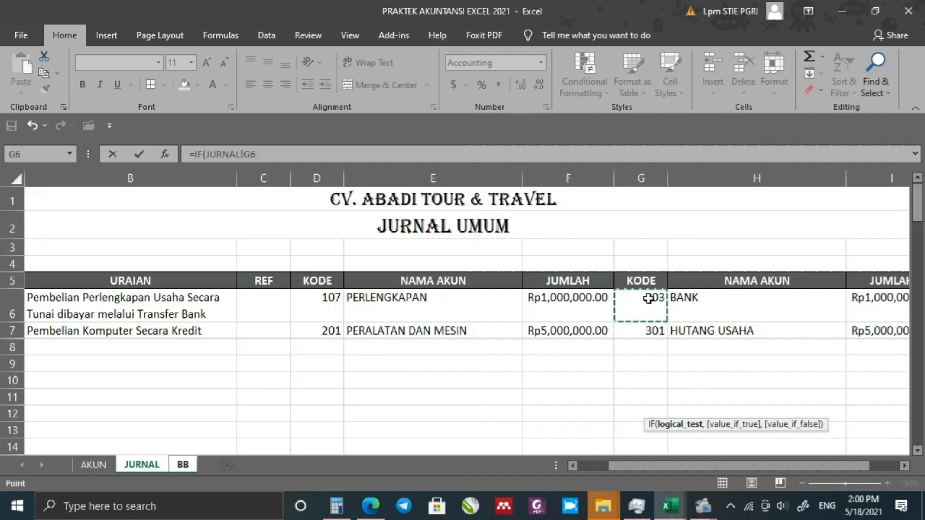
text(=)
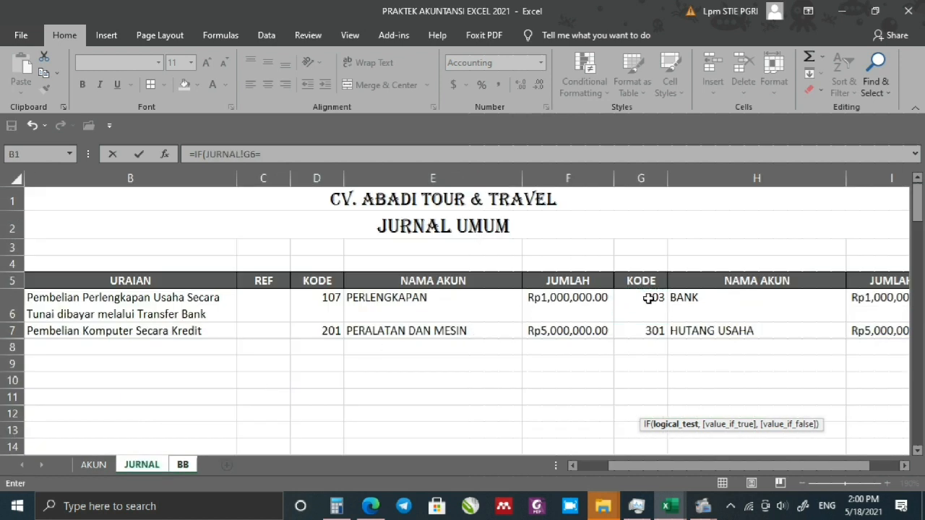
click(192, 464)
click(177, 266)
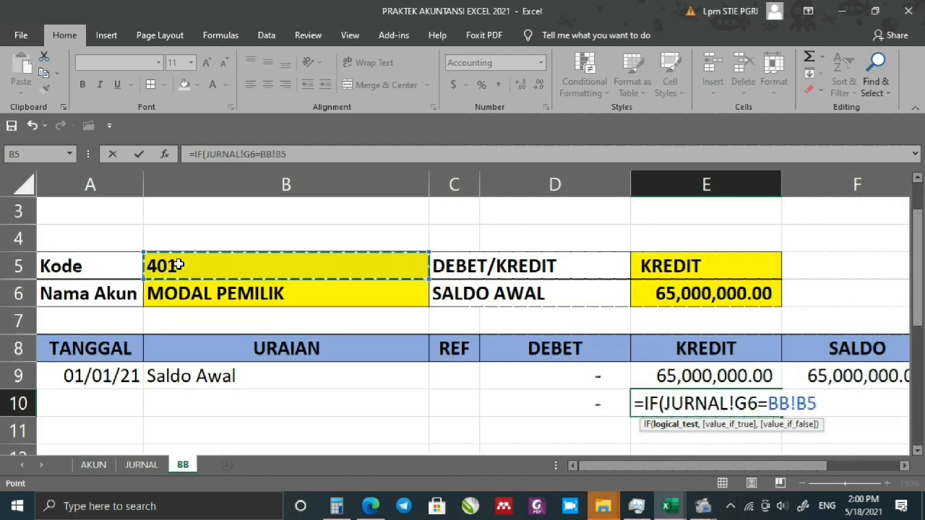
key(F4)
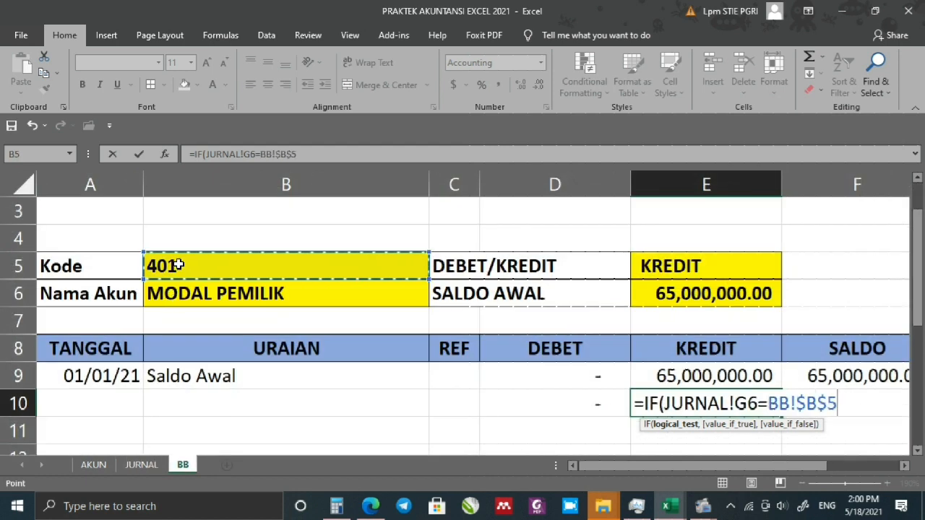
Complete the E10 formula as =IF(JURNAL!G6=BB!$B$5,JURNAL!I6,0), taking the credit amount from the JURNAL sheet.
text(,)
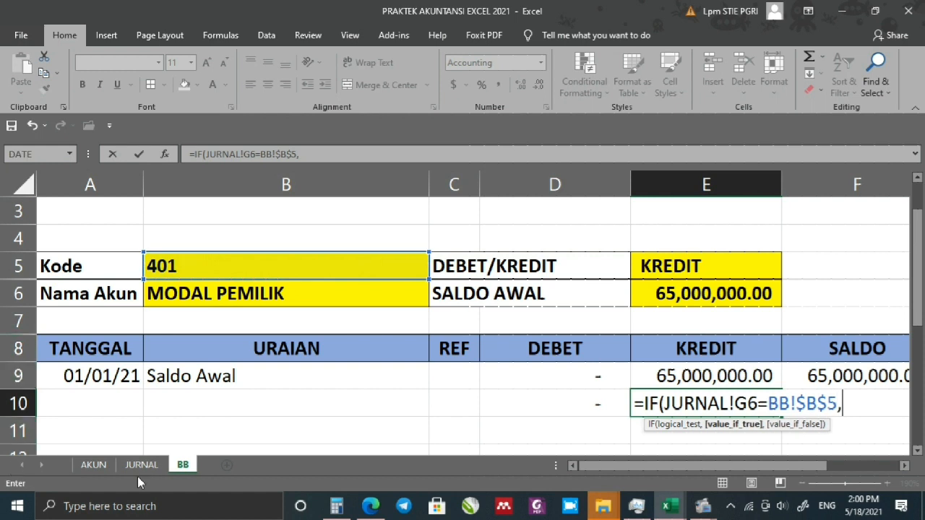
click(142, 466)
click(860, 305)
text(,)
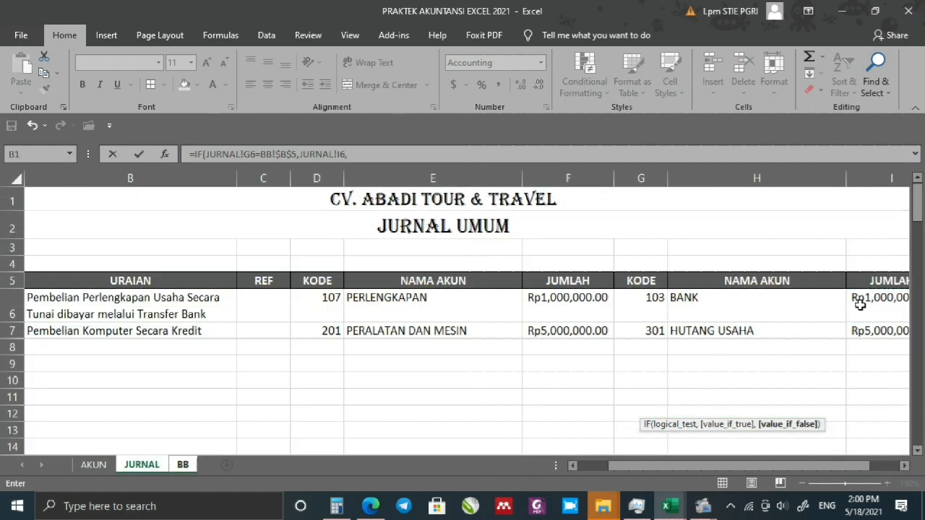
text(0))
key(Return)
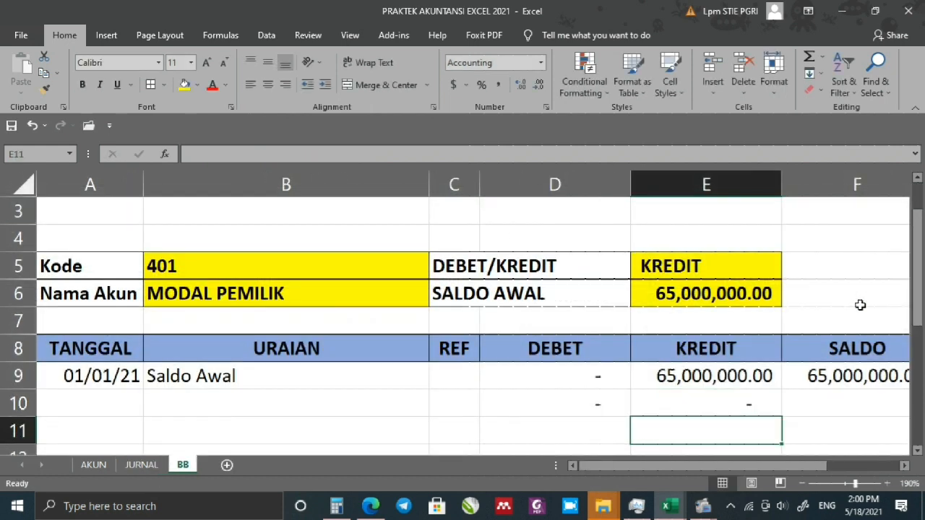
Start the SALDO formula in F10 with an IF that tests whether E5 equals "DEBET".
click(883, 437)
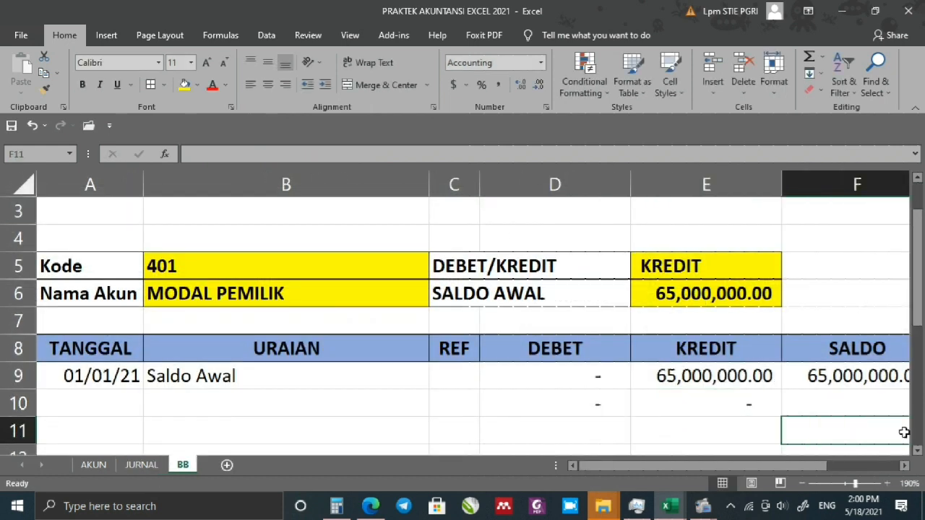
click(903, 466)
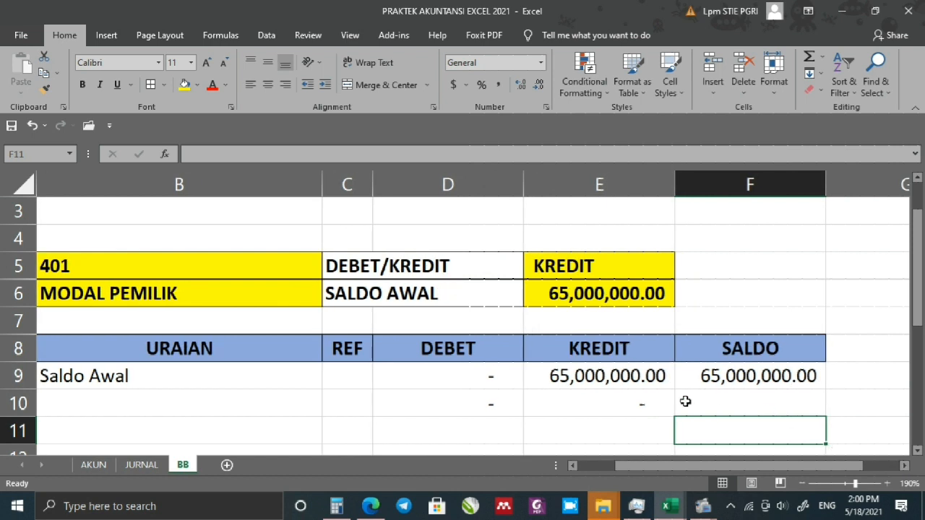
click(728, 407)
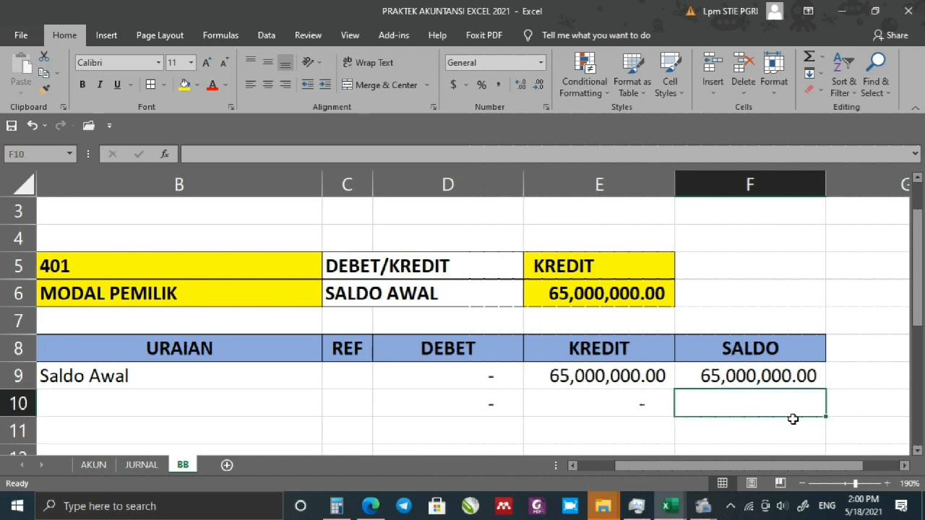
text(=IF)
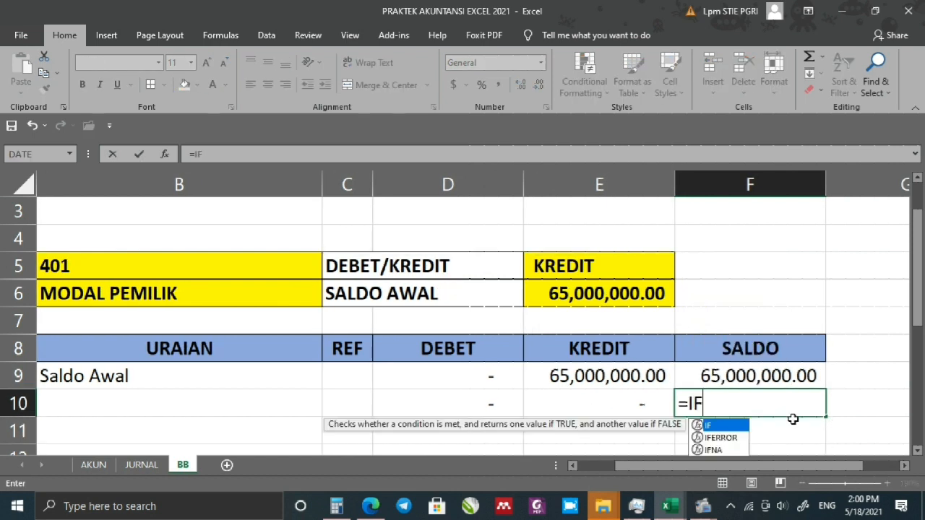
text(()
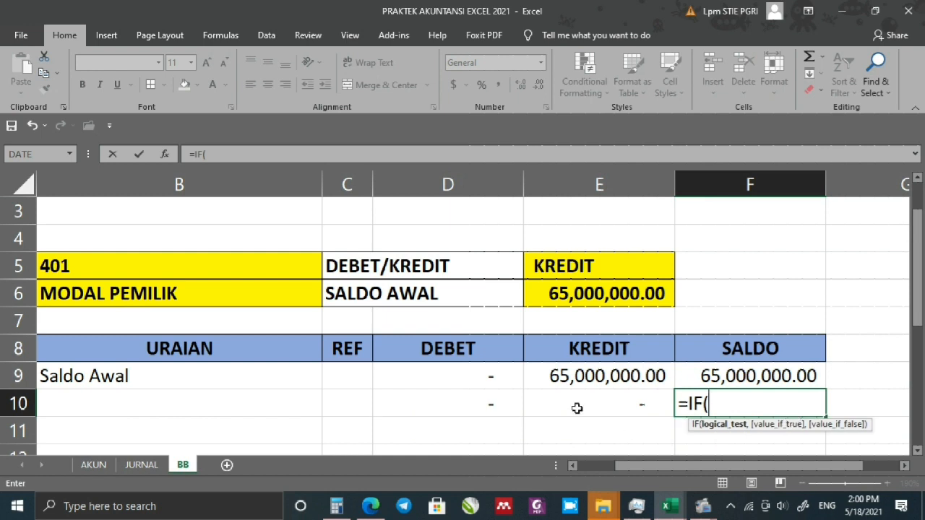
click(550, 266)
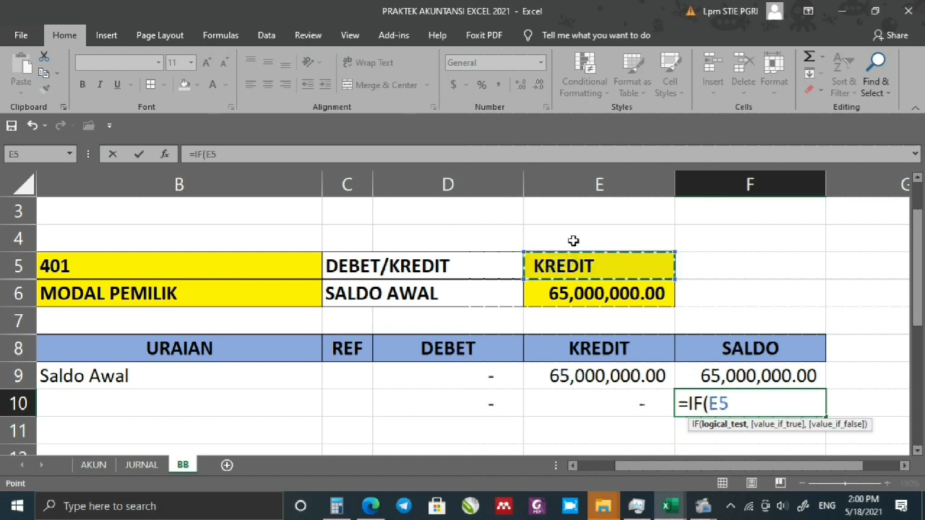
text(=)
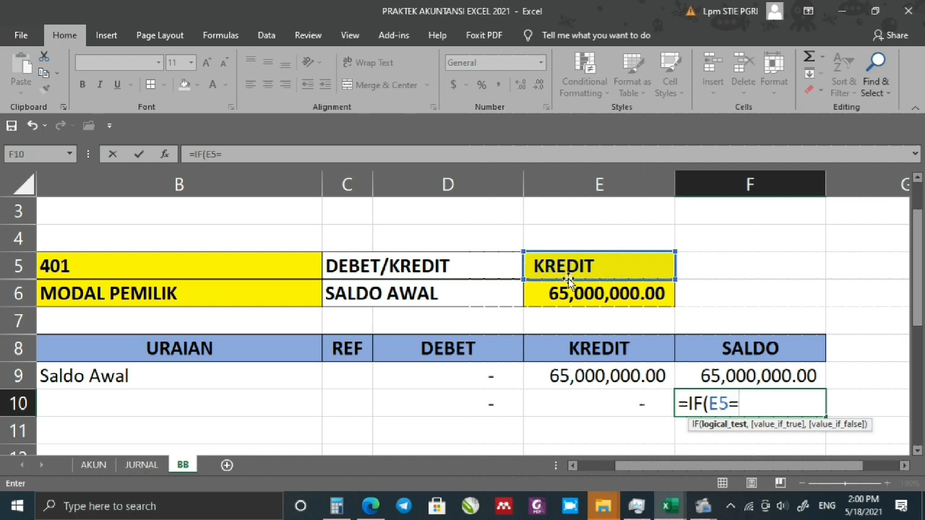
text("DEB)
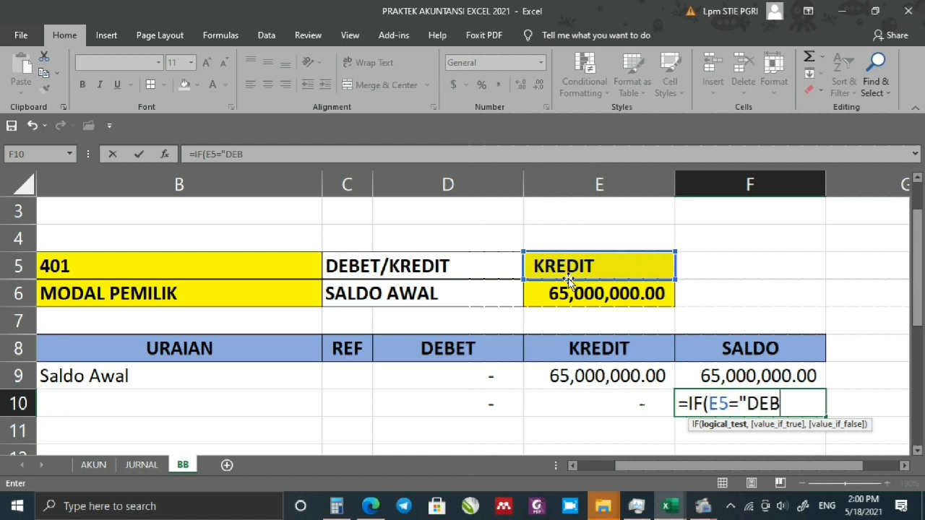
text(ET",)
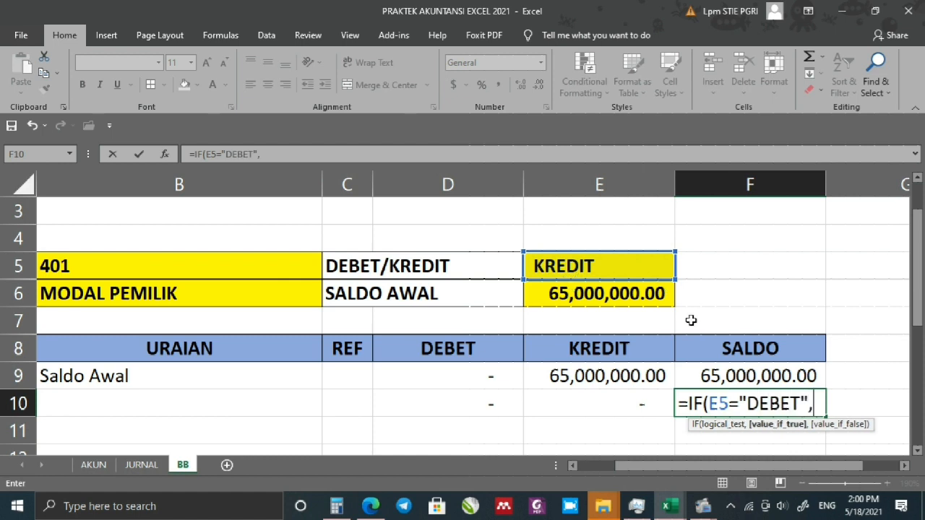
Set the value-if-true part of the F10 formula to F9+D10-E10, adding the debit and subtracting the credit from the previous balance.
click(747, 381)
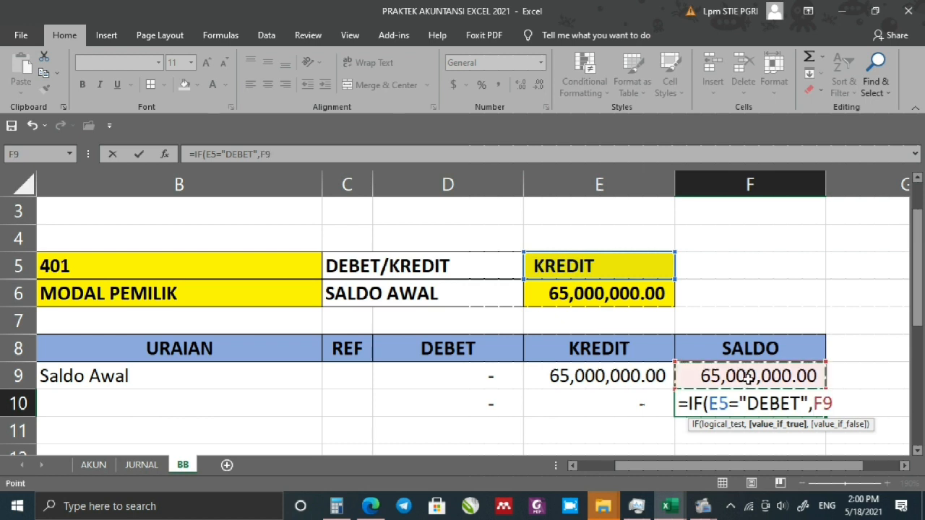
text(+)
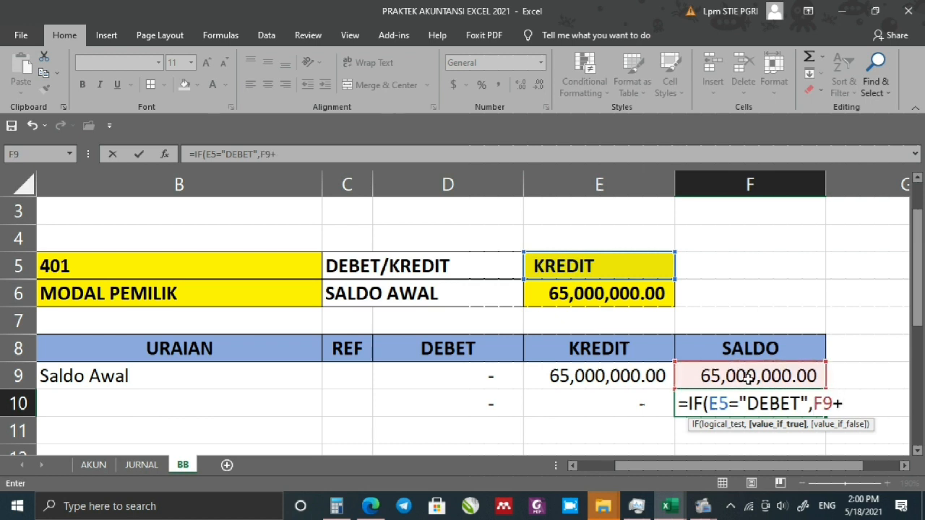
click(462, 403)
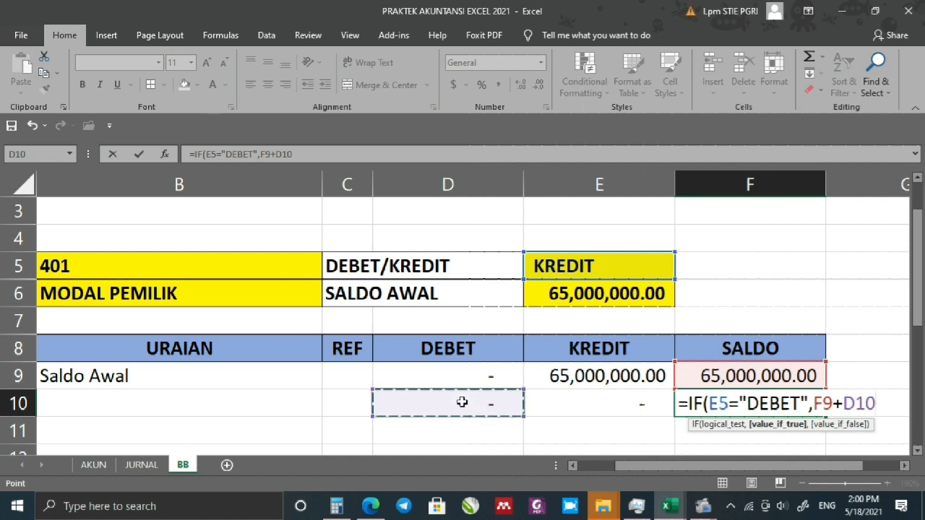
click(878, 402)
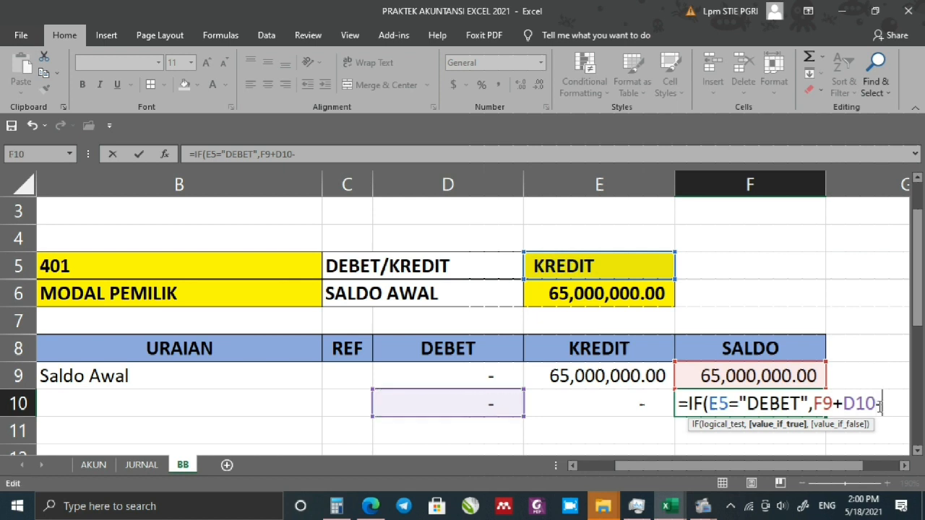
click(608, 404)
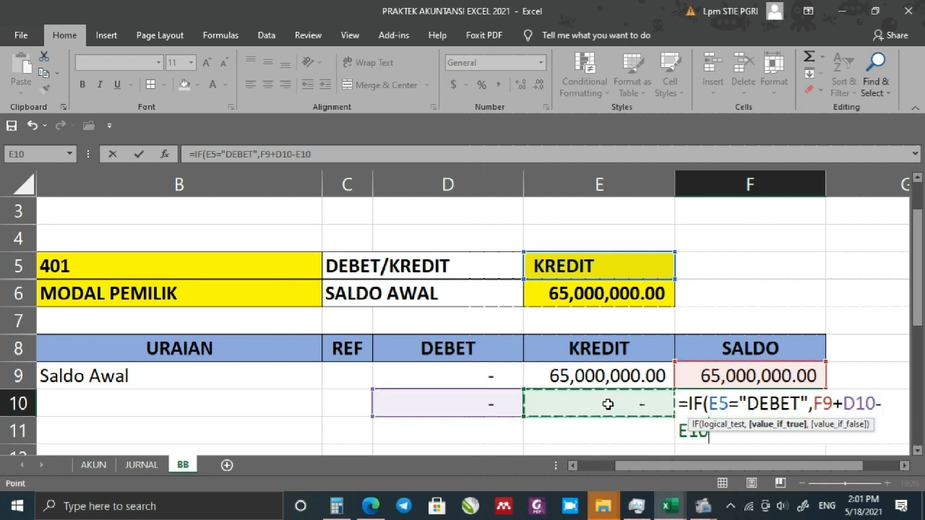
Add a nested IF as the value-if-false part of the F10 formula, testing whether E5 equals "KREDIT".
scroll(810, 373, down, 2)
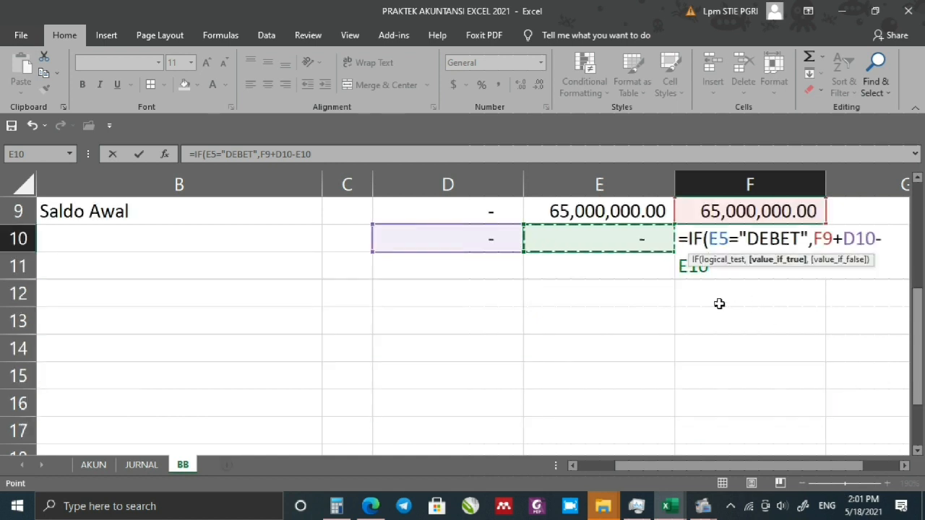
text(,IF()
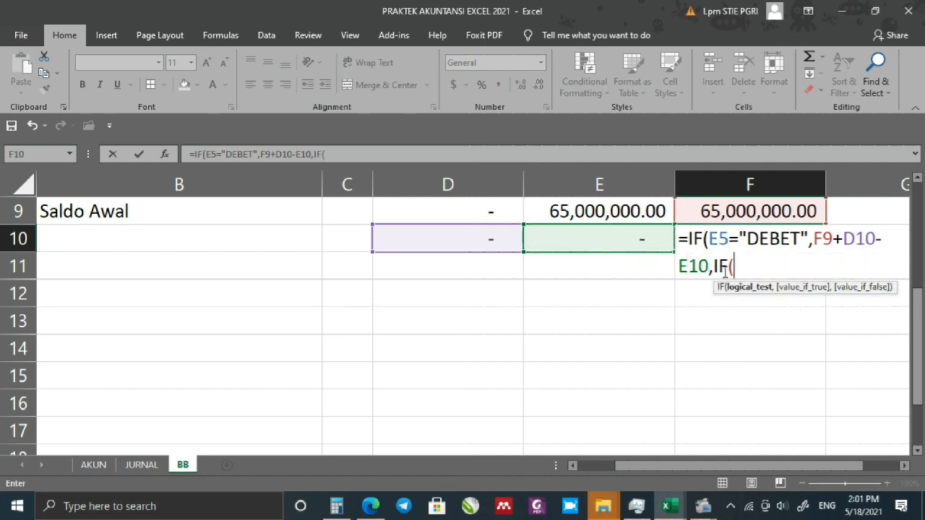
scroll(723, 275, up, 2)
click(607, 266)
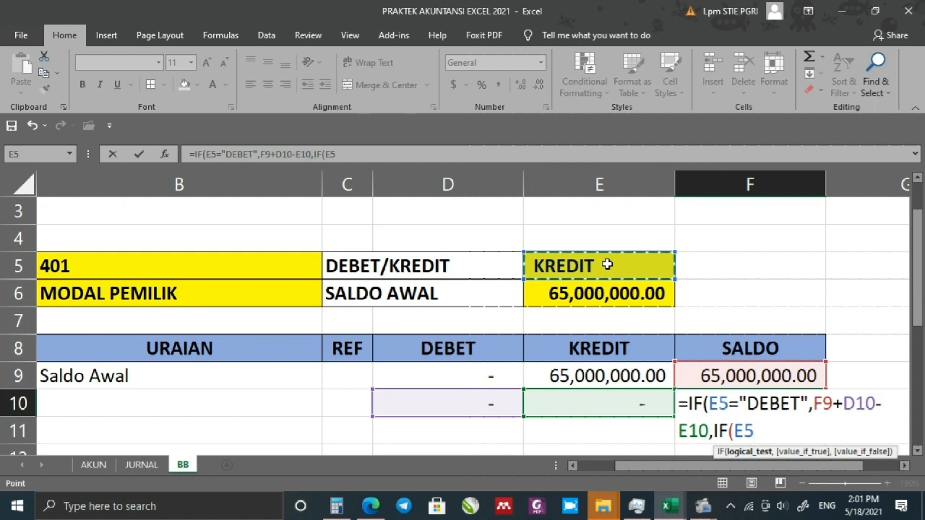
click(781, 429)
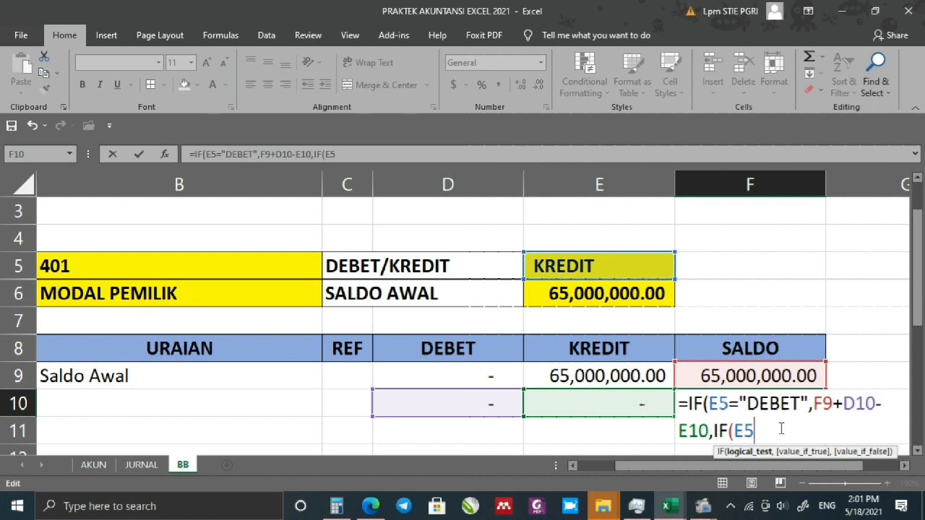
text("KREDIT)
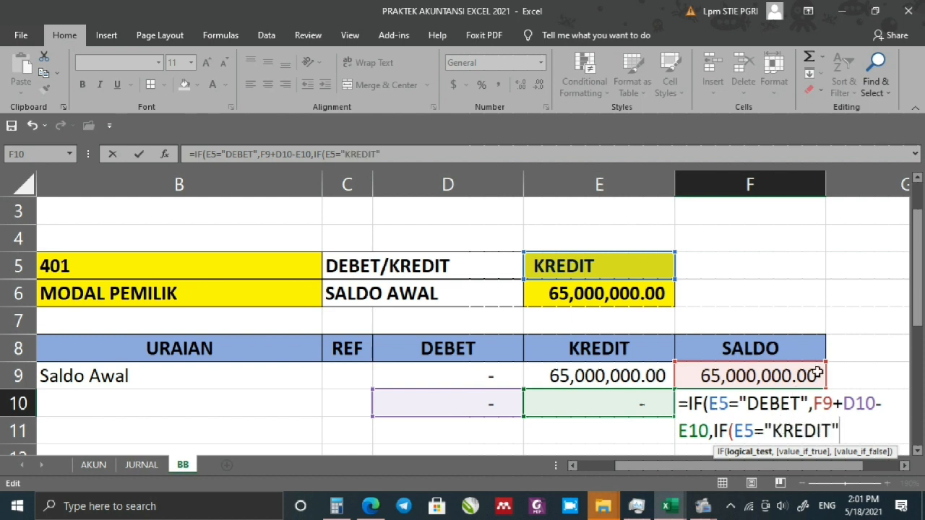
scroll(819, 376, down, 2)
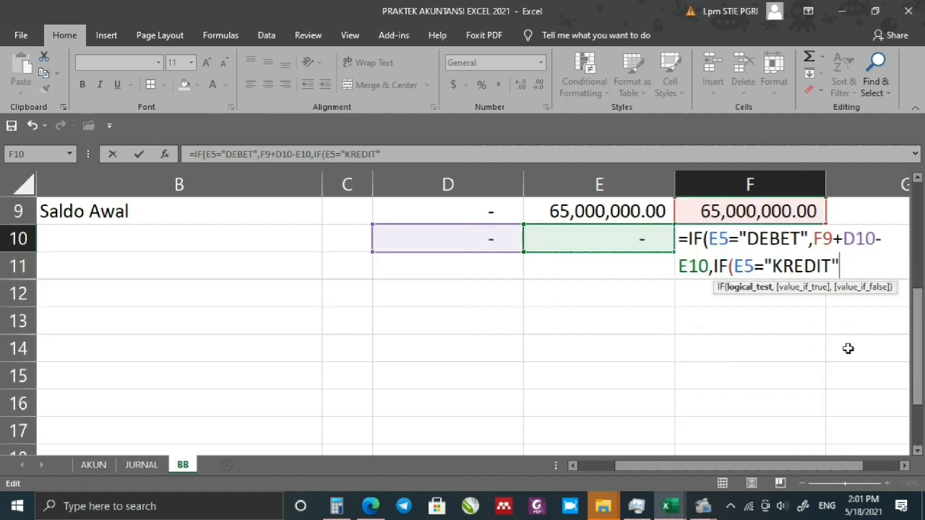
text(T",)
Set the nested IF's value-if-true to F9+E10-D10, close both IFs and enter the SALDO formula in F10.
scroll(810, 340, up, 1)
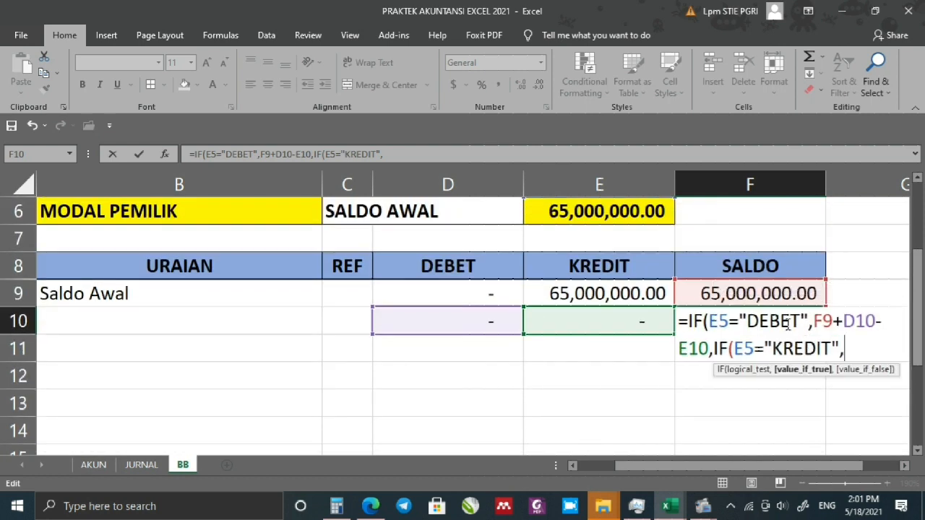
click(708, 293)
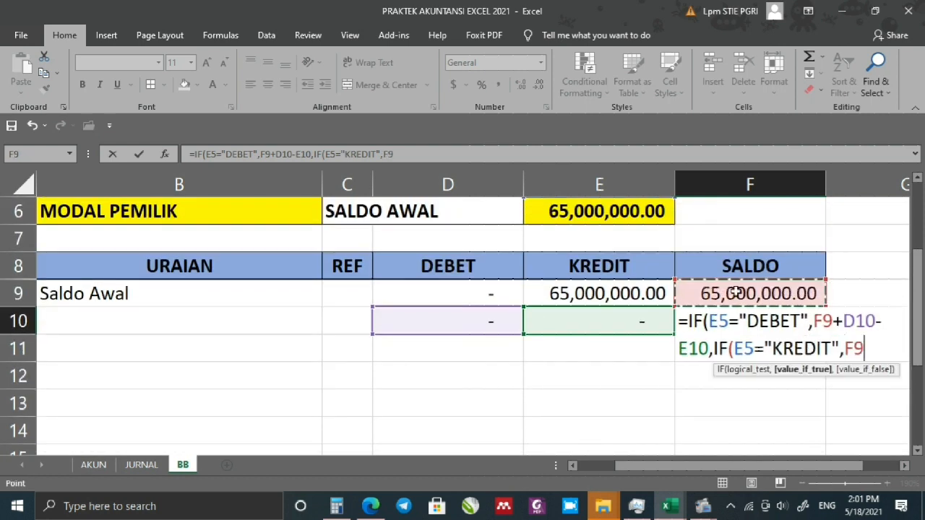
text(+)
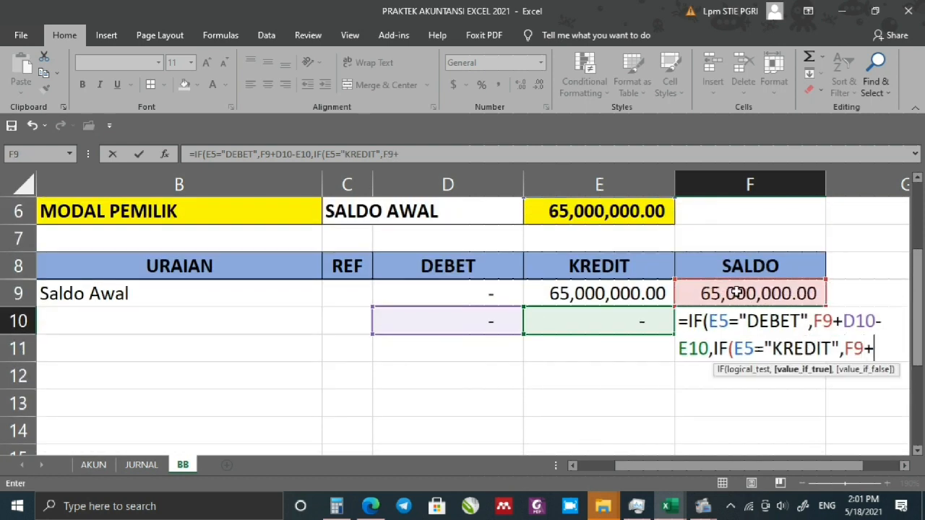
click(605, 327)
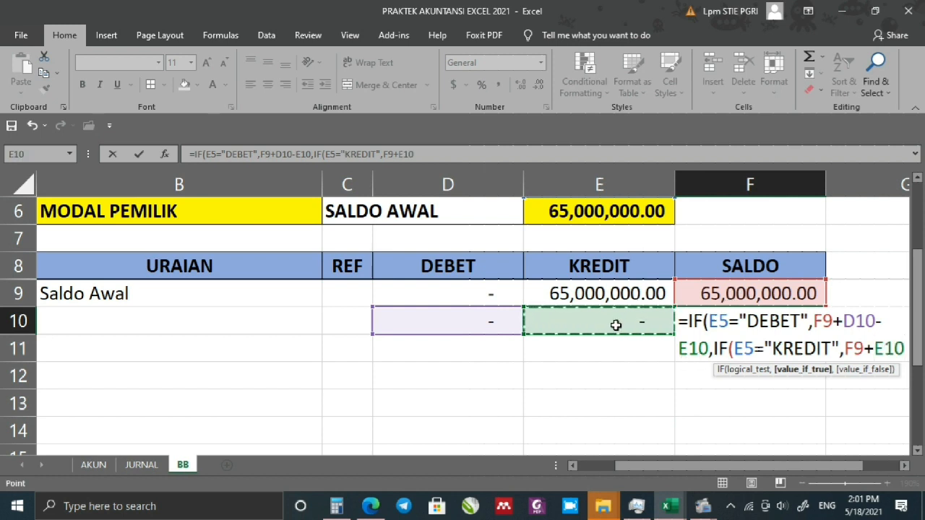
text(-)
click(417, 312)
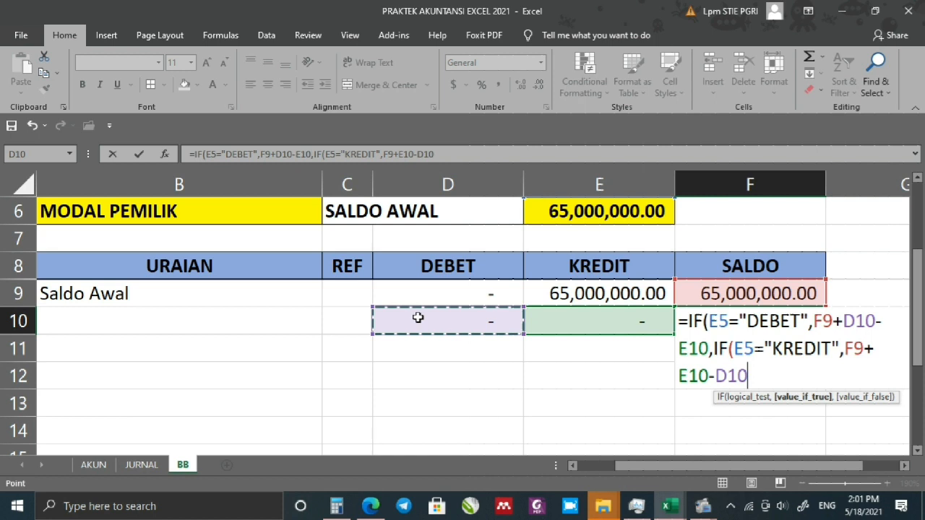
text()))
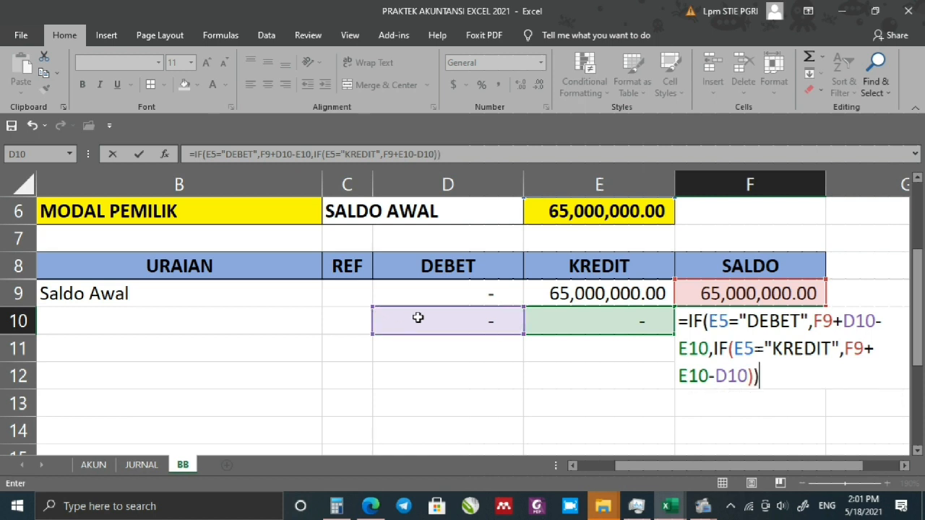
key(Return)
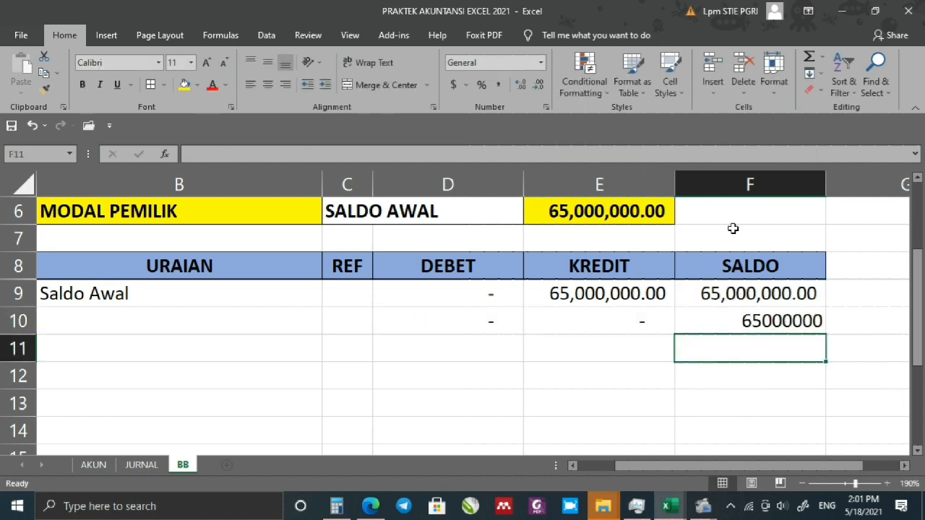
Apply the comma number style to the entire SALDO column F.
click(735, 186)
click(497, 86)
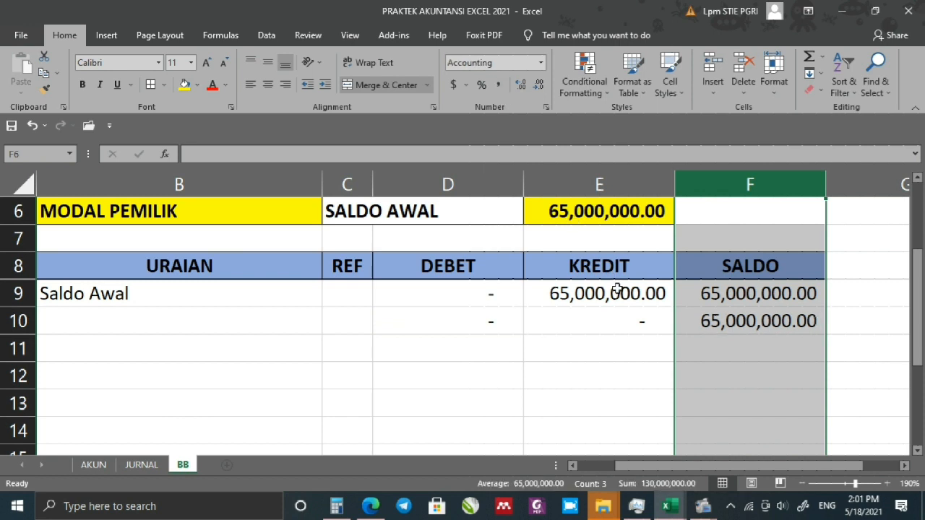
click(531, 372)
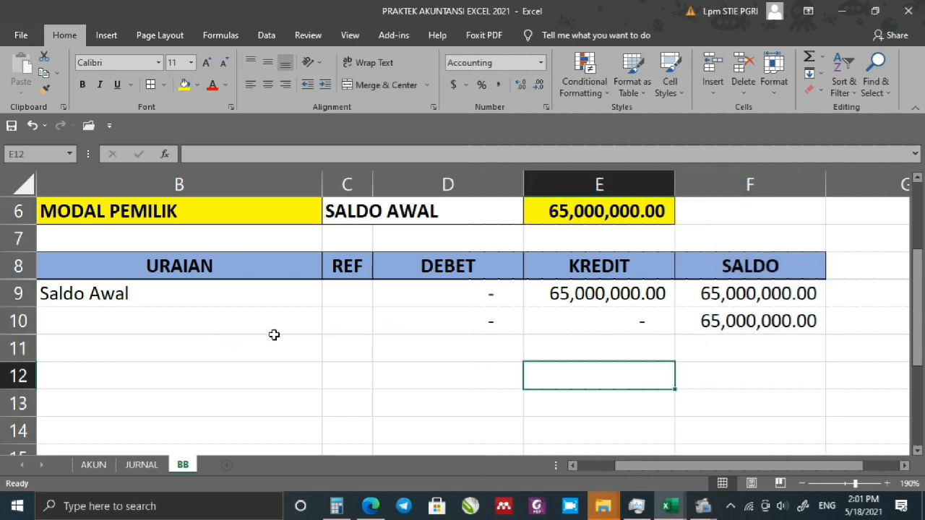
Fill the row 10 formulas in A10:F10 down through row 105.
scroll(275, 334, down, 1)
drag(83, 383, 831, 391)
scroll(860, 397, down, 2)
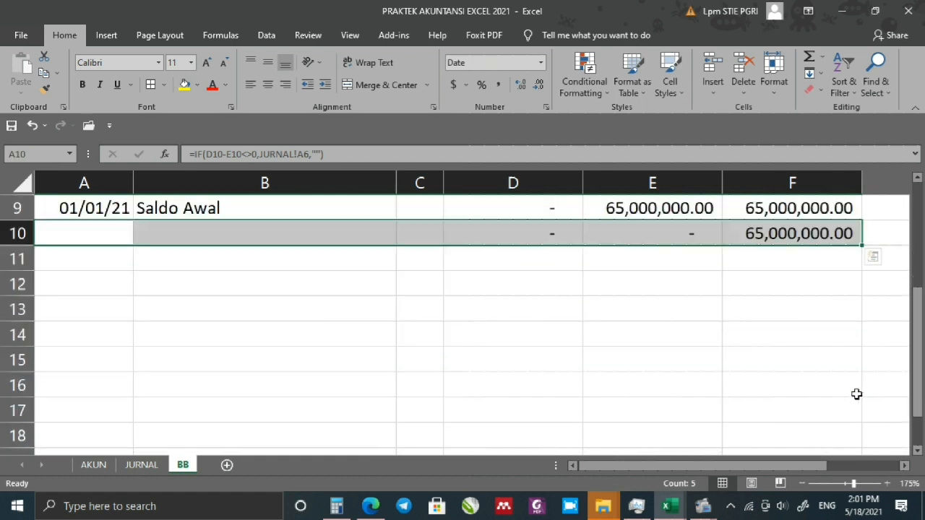
mouse_move(861, 248)
mouse_down()
mouse_move(851, 499)
mouse_move(845, 47)
mouse_move(861, 515)
mouse_move(838, 156)
mouse_move(839, 357)
mouse_move(843, 99)
mouse_move(851, 508)
mouse_move(850, 421)
mouse_move(849, 484)
mouse_move(763, 316)
mouse_move(775, 263)
mouse_move(722, 295)
mouse_move(650, 315)
mouse_up()
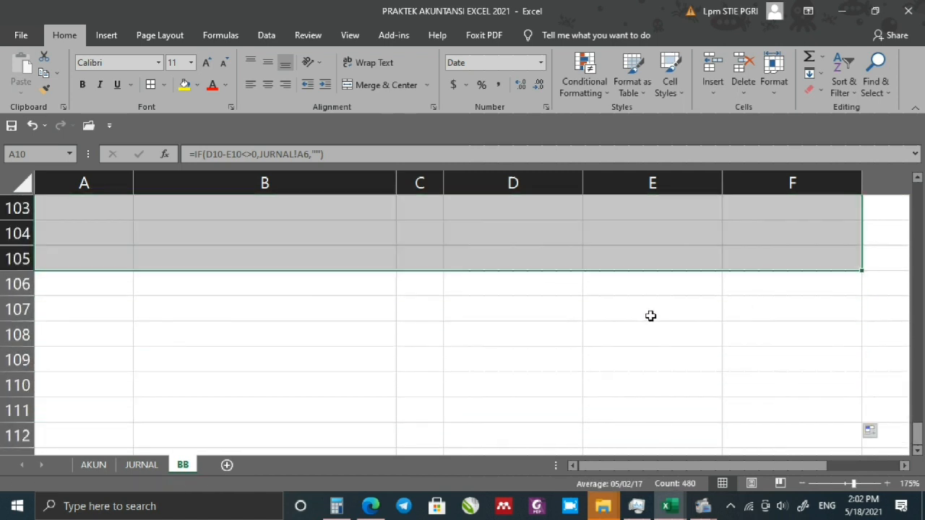
scroll(650, 316, up, 11)
scroll(652, 316, up, 20)
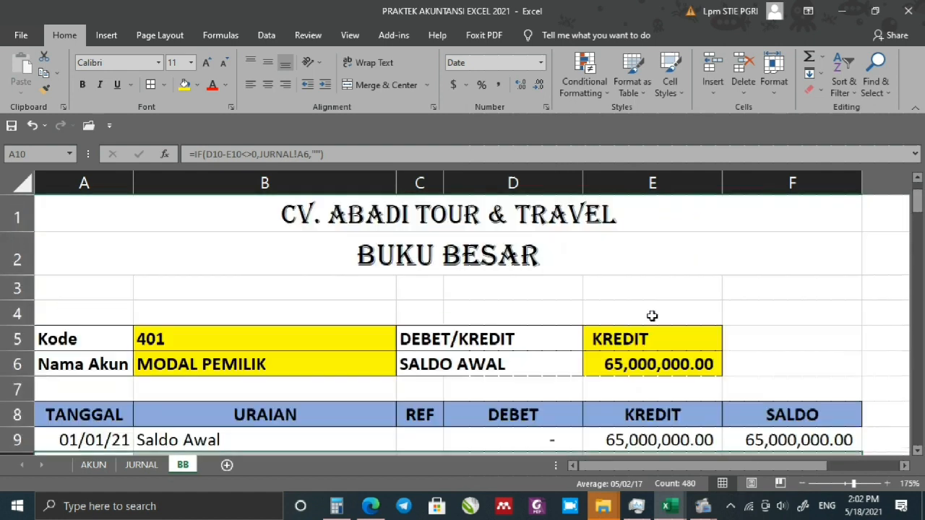
scroll(654, 315, down, 3)
scroll(655, 315, up, 1)
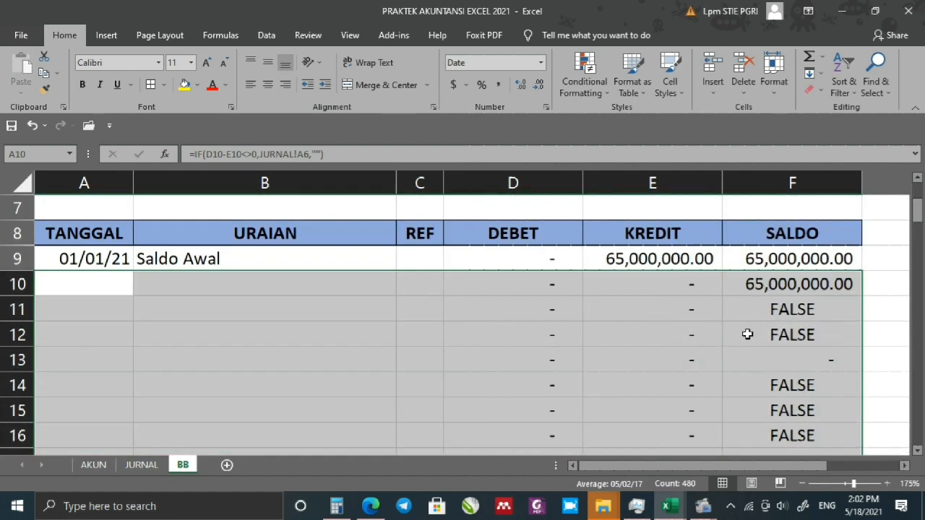
Compare the SALDO formulas in F11 and F10, then turn F10 into plain text so its whole formula is readable.
click(772, 318)
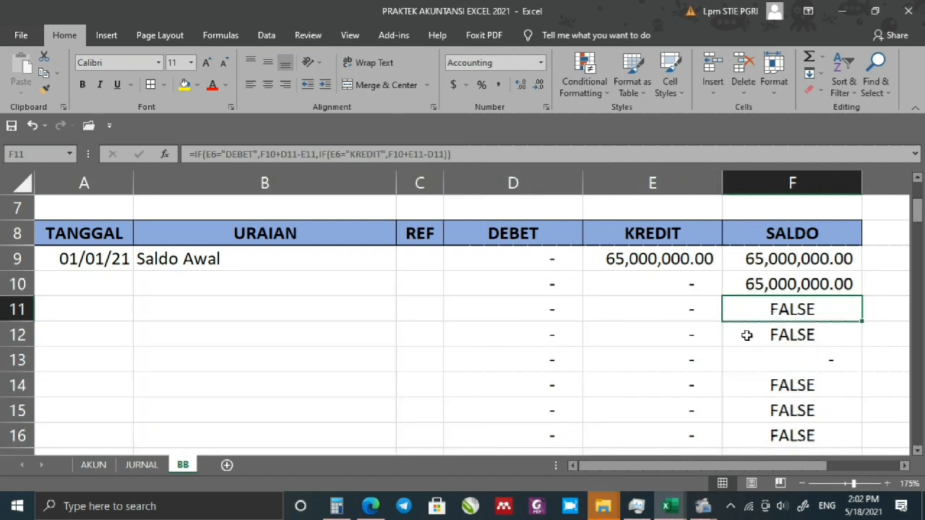
click(797, 292)
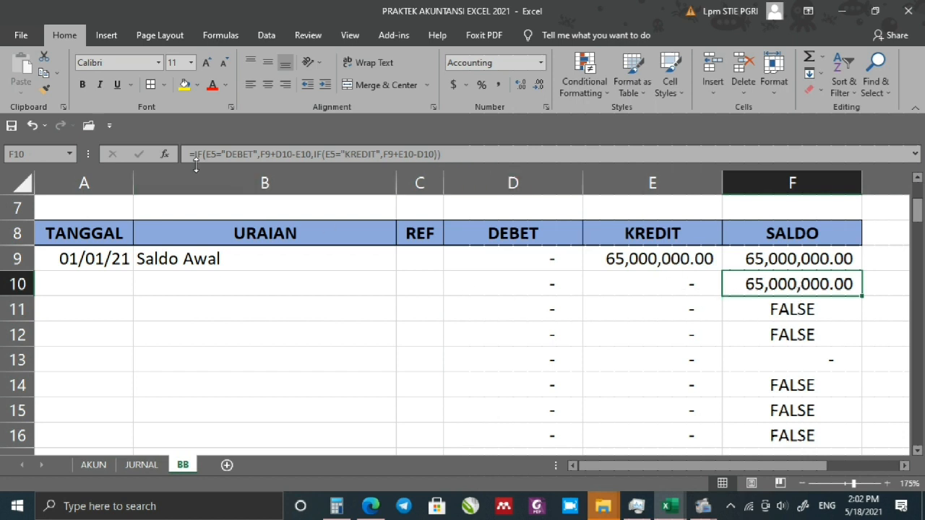
click(189, 154)
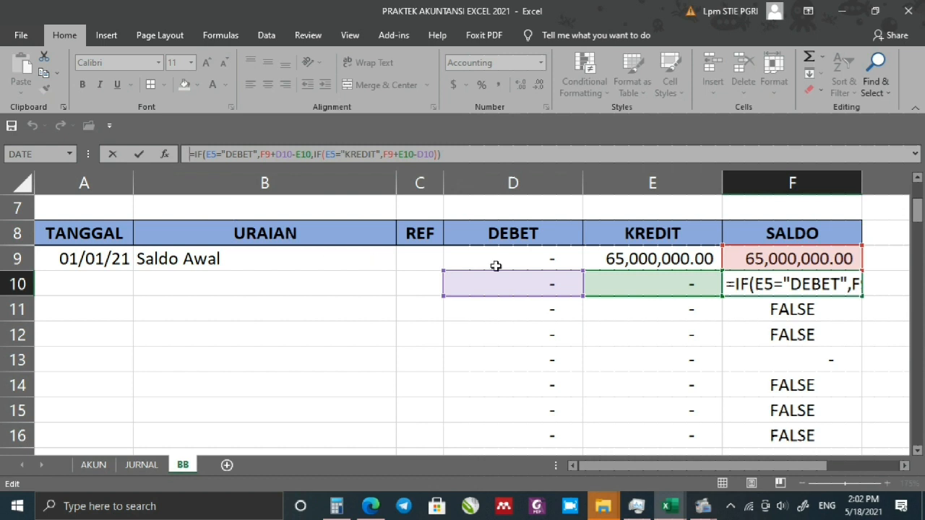
click(622, 400)
drag(896, 390, 913, 389)
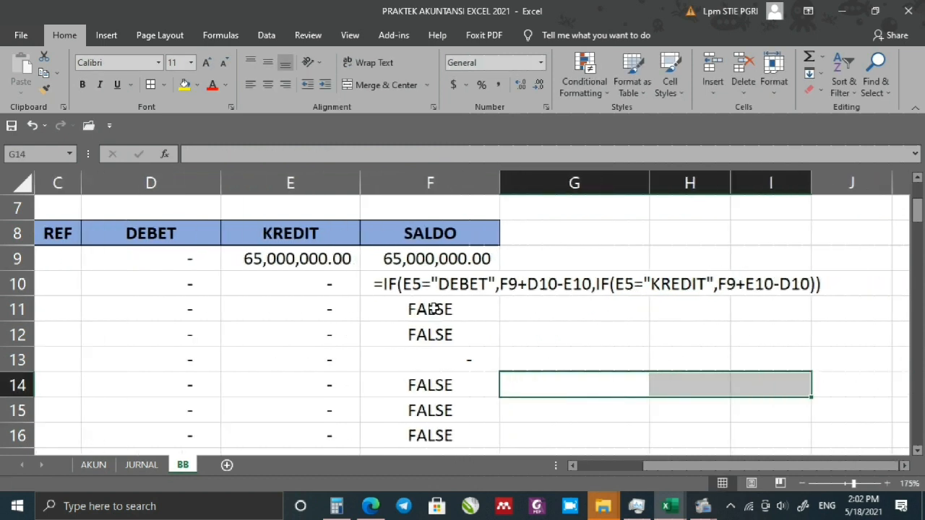
click(789, 282)
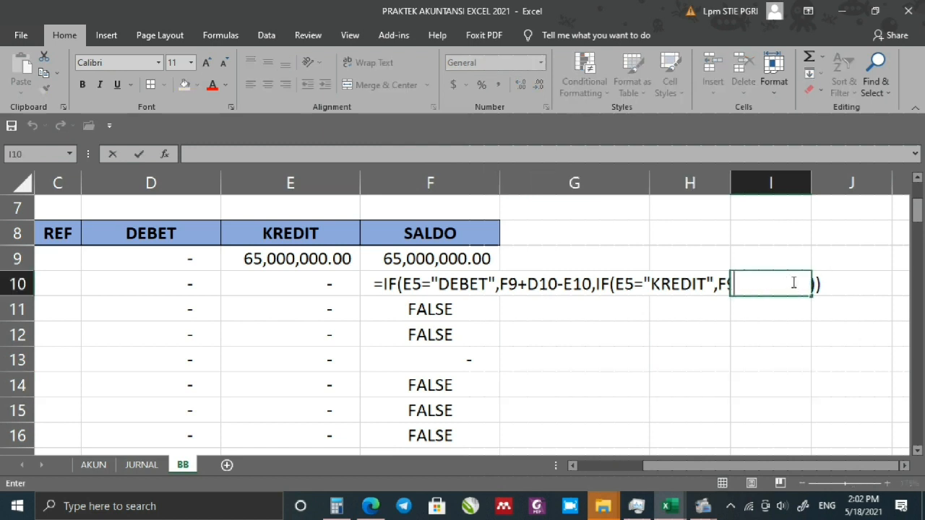
click(758, 330)
Add 0 as the nested IF's value-if-false in F10 and make the entry a live formula again.
double_click(417, 290)
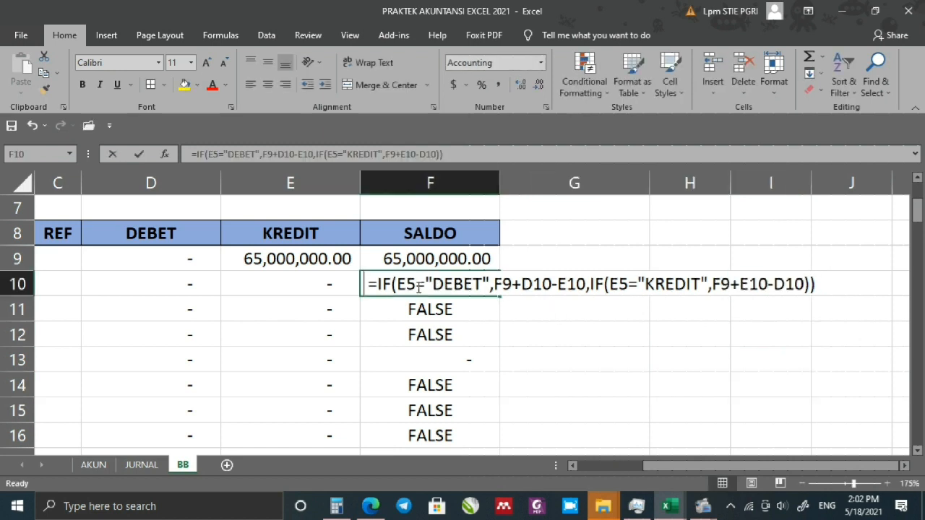
click(808, 284)
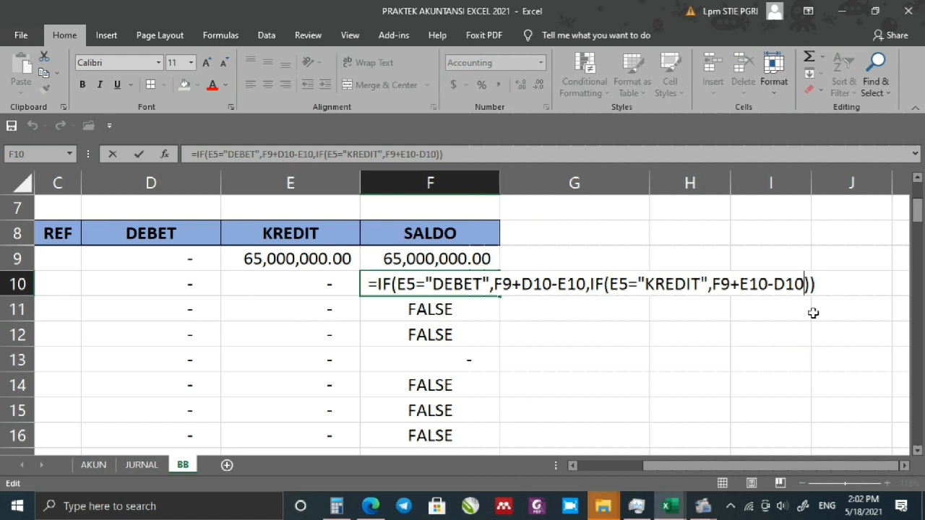
text(,0)
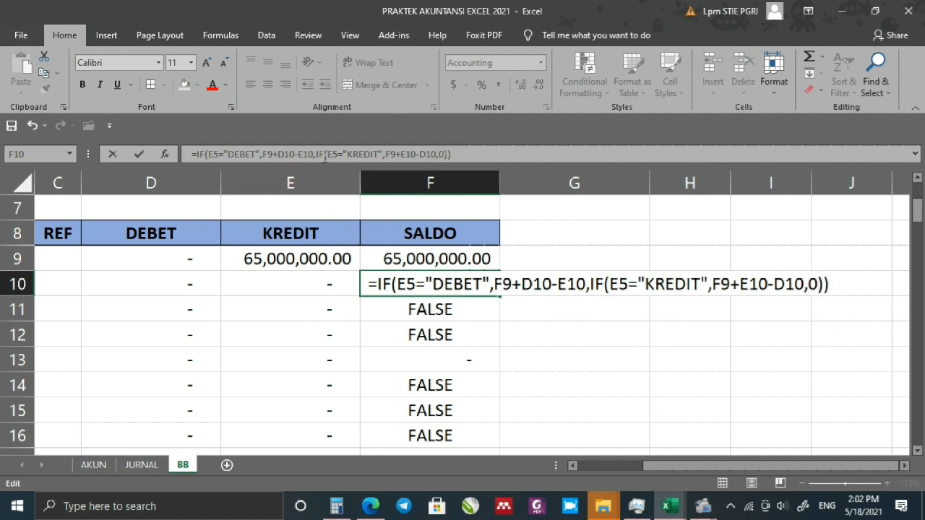
key(Return)
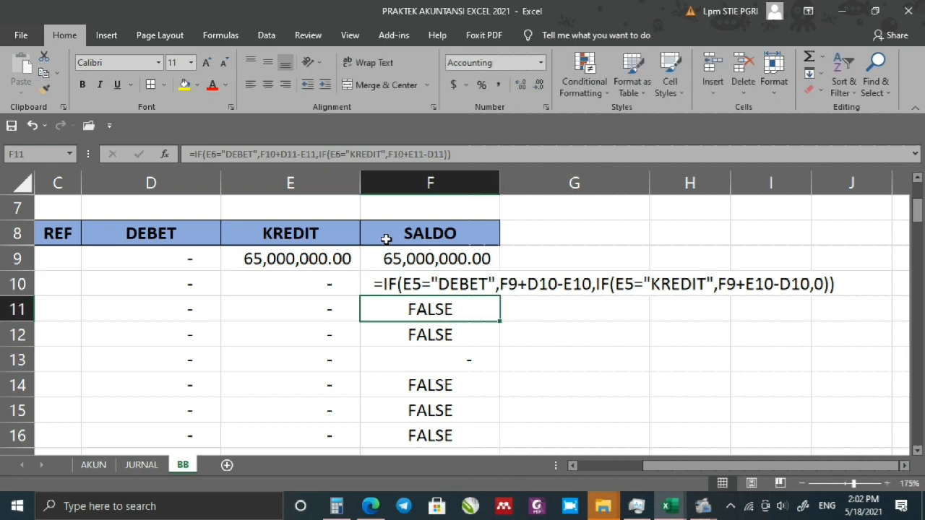
double_click(378, 284)
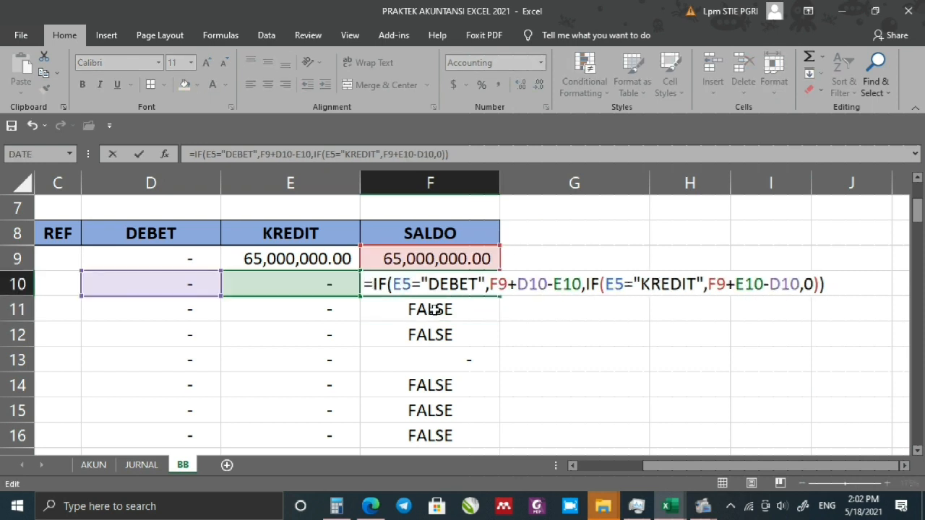
key(Return)
Fill the revised F10 SALDO formula down column F through row 105 and review the filled rows.
click(644, 355)
click(483, 283)
drag(500, 296, 487, 417)
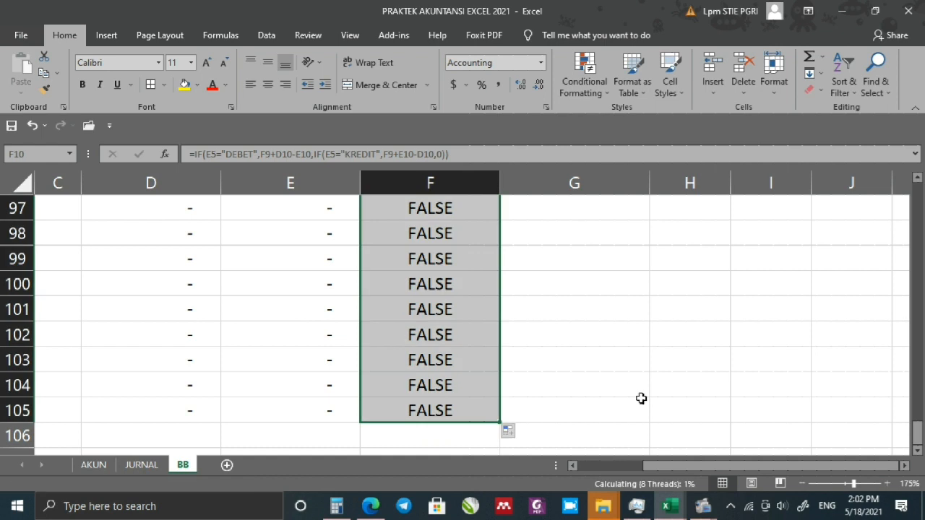
scroll(602, 404, up, 19)
scroll(601, 405, up, 13)
ctrl+scroll(455, 287, down, 2)
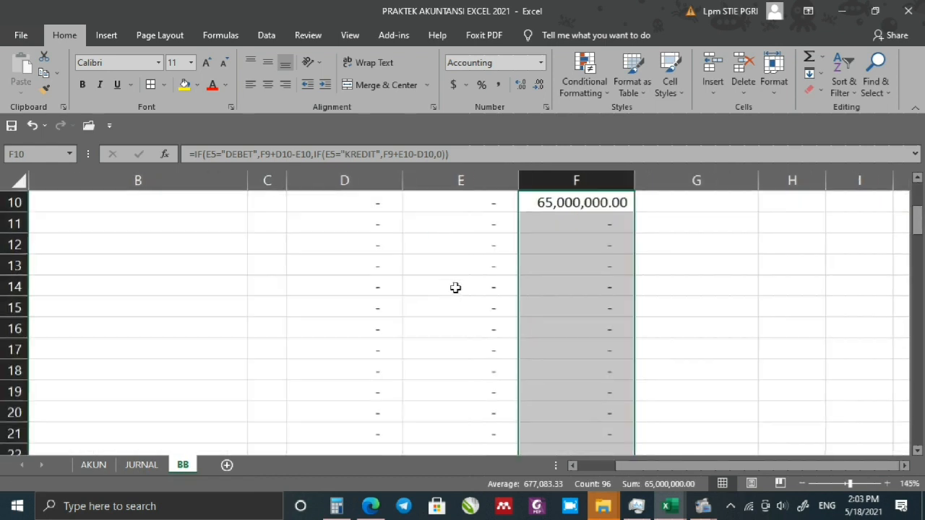
scroll(423, 334, up, 3)
scroll(231, 287, down, 3)
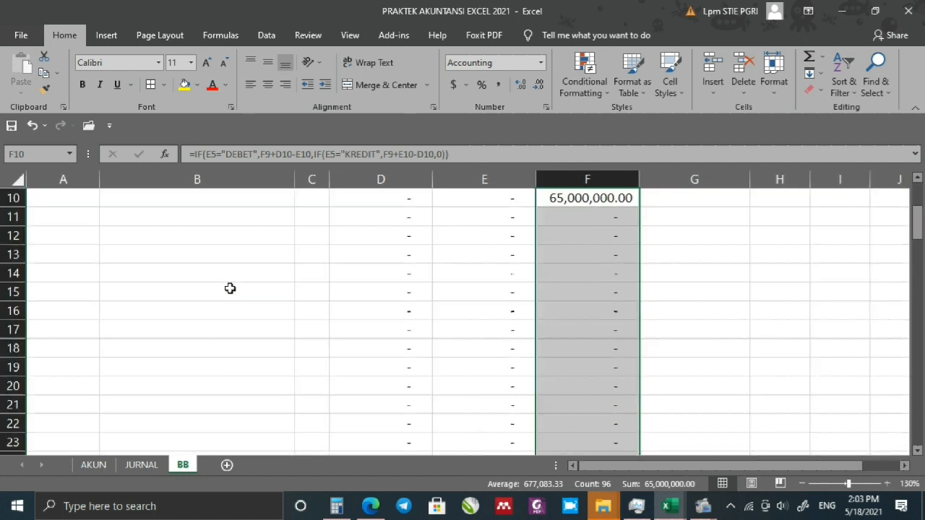
ctrl+scroll(169, 289, up, 3)
ctrl+scroll(192, 319, up, 2)
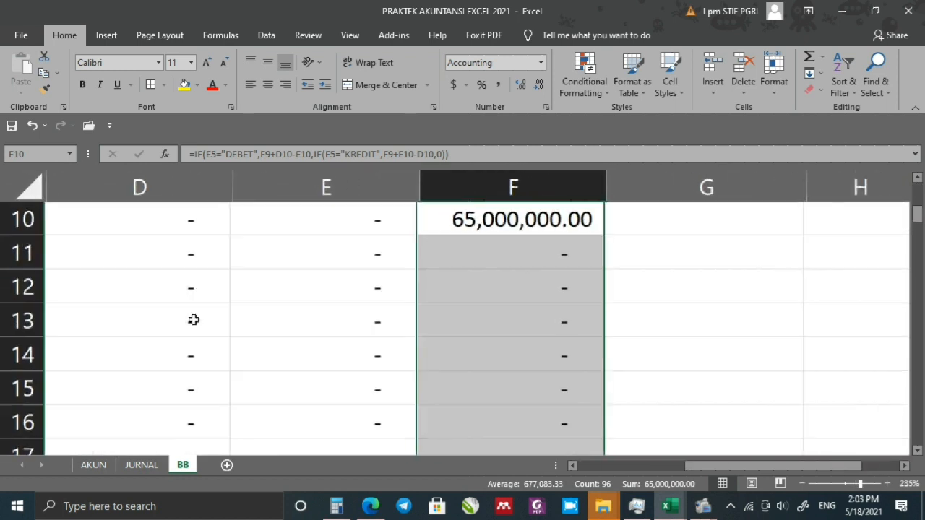
ctrl+scroll(185, 341, down, 4)
ctrl+scroll(185, 341, down, 1)
Change the ledger's Kode in B5 to account 103 and check the KREDIT entry pulled into row 10.
drag(144, 341, 17, 308)
scroll(156, 318, up, 3)
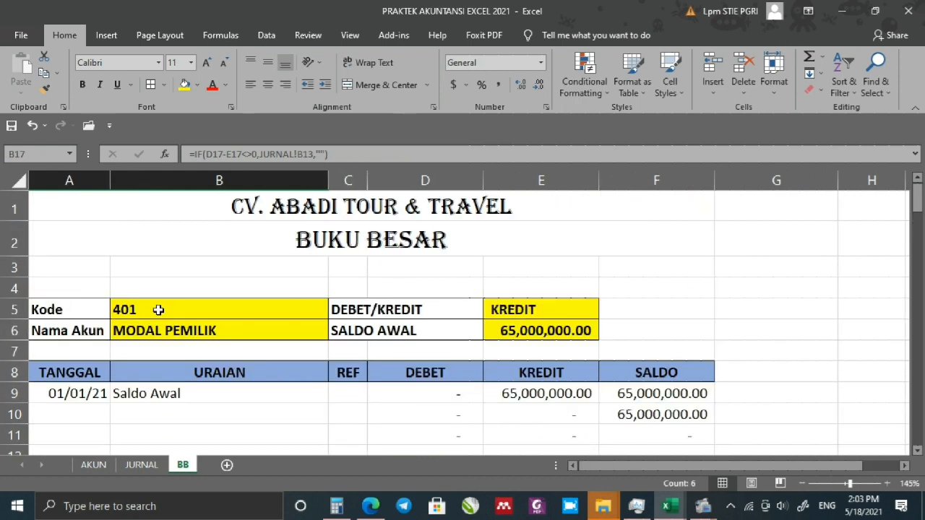
click(182, 308)
click(333, 310)
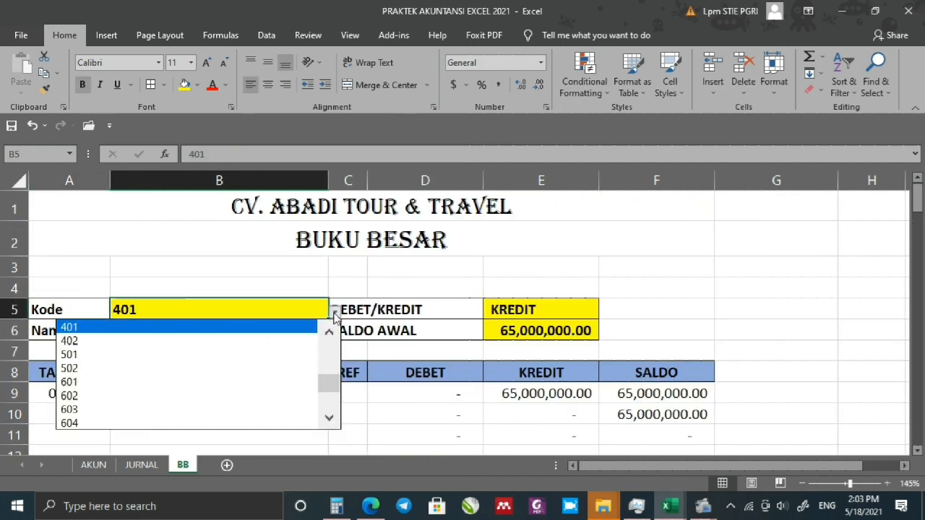
drag(325, 383, 325, 327)
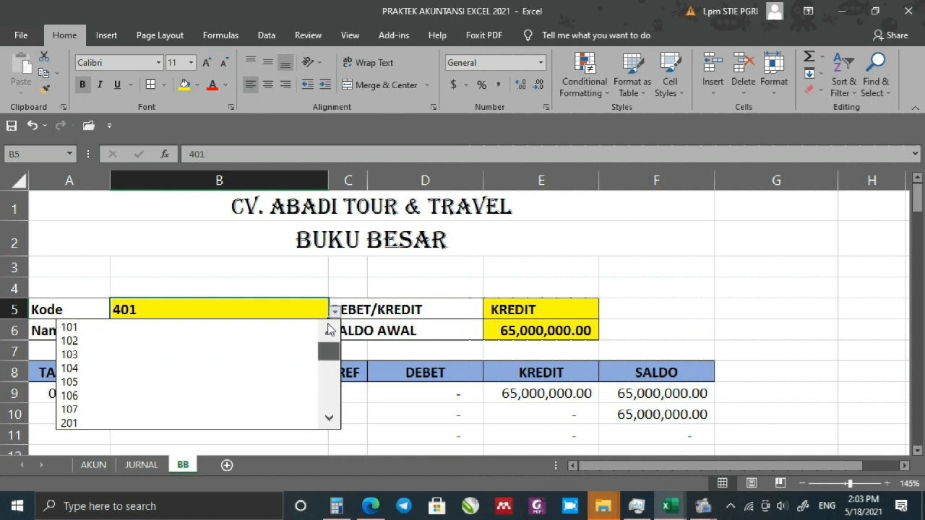
click(120, 355)
scroll(289, 376, down, 2)
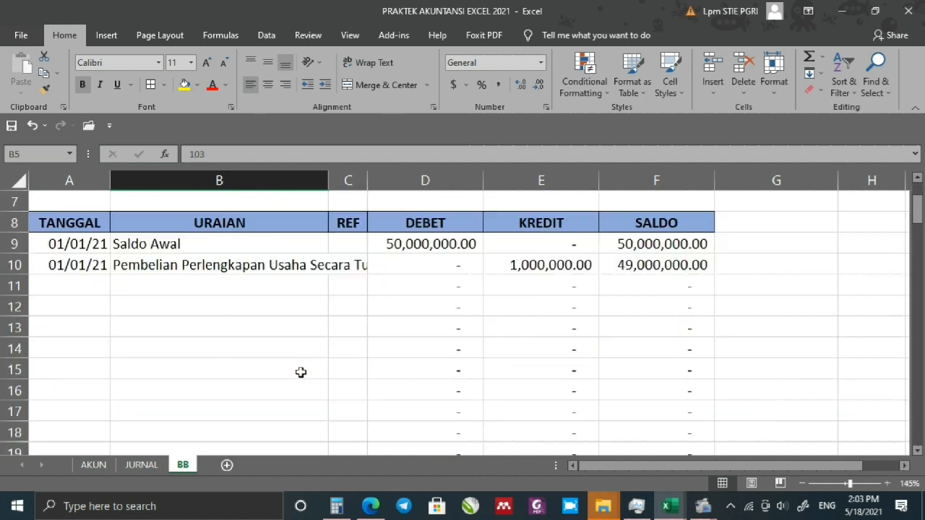
scroll(303, 372, up, 1)
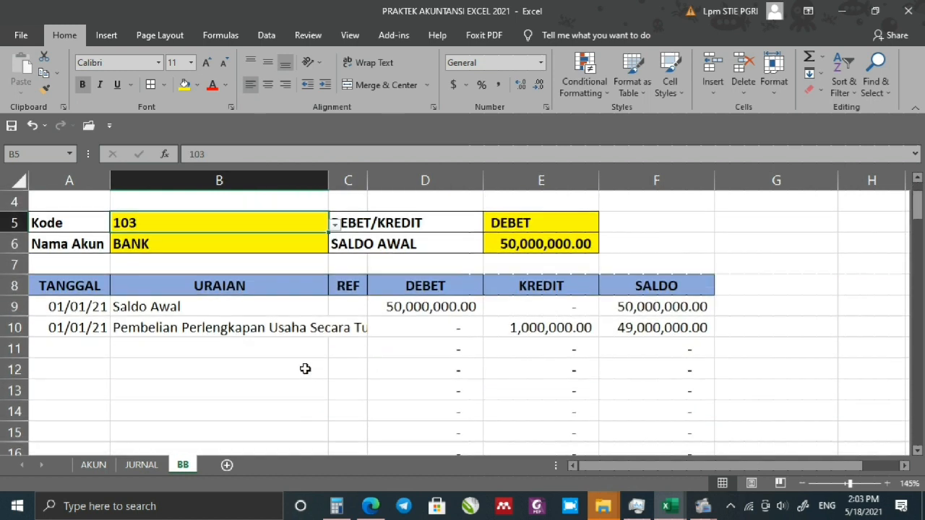
click(566, 331)
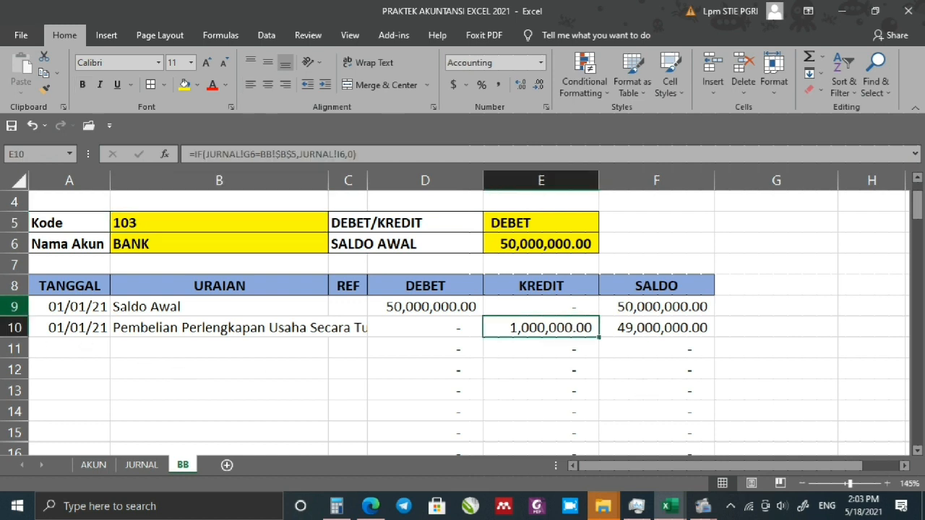
Turn on text wrapping for rows 9 through 105 so long URAIAN descriptions fit inside their column.
drag(15, 306, 10, 413)
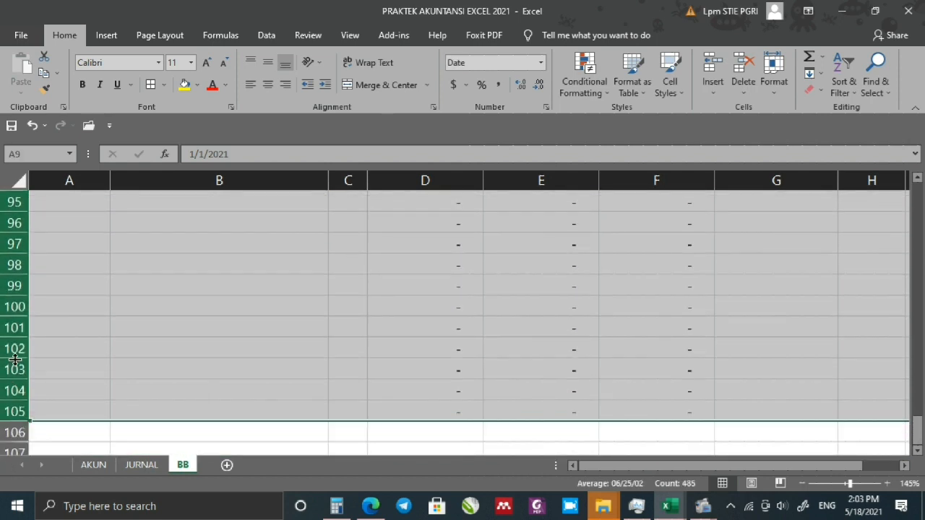
right_click(13, 360)
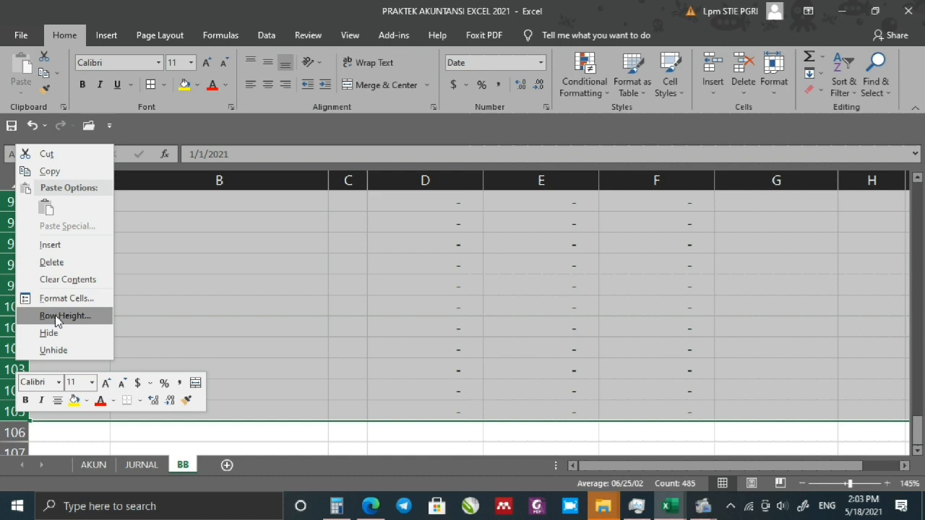
key(Escape)
scroll(47, 306, up, 20)
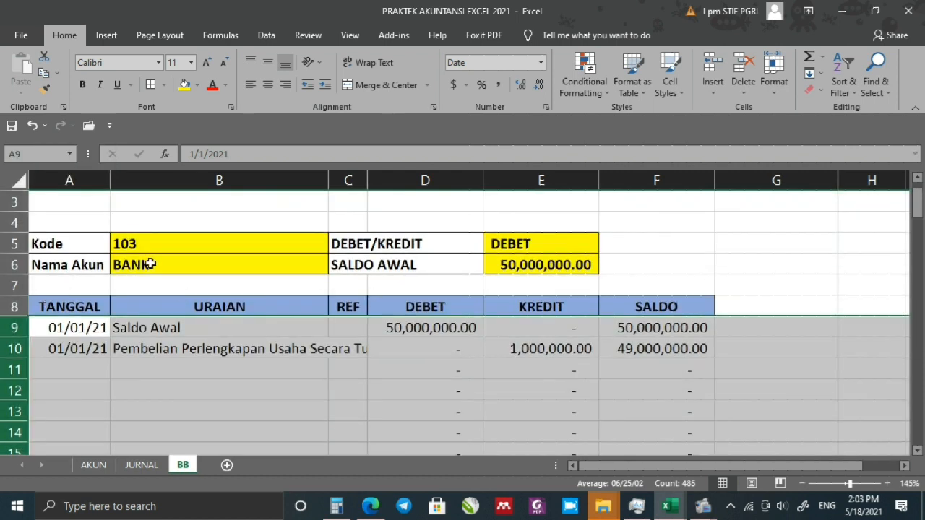
key(ctrl+1)
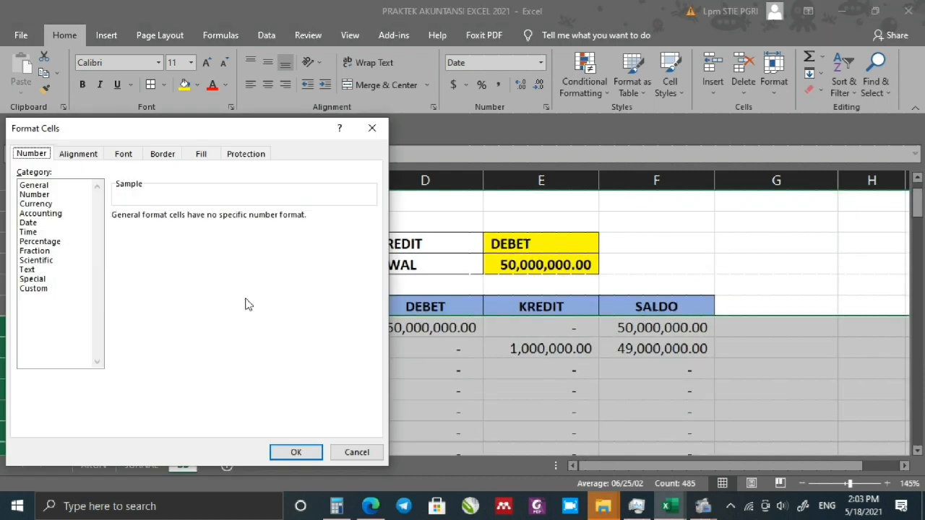
click(77, 154)
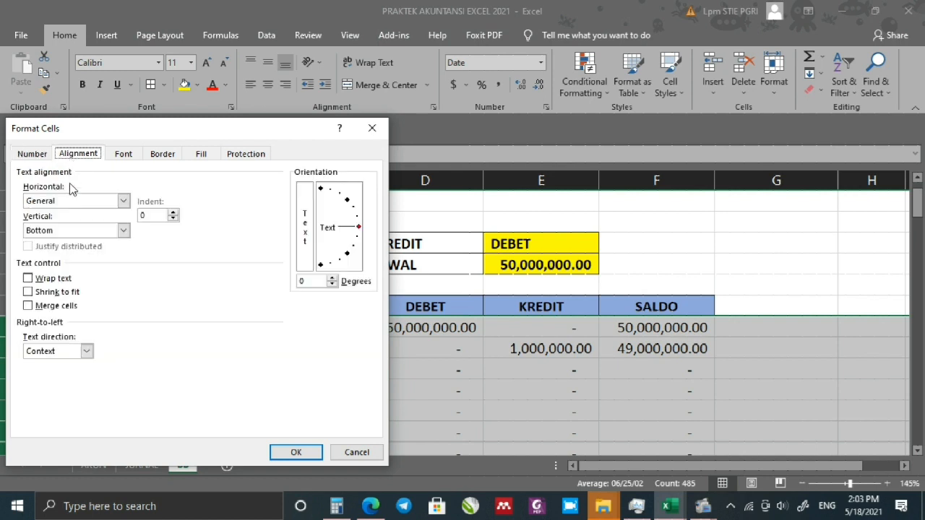
click(44, 280)
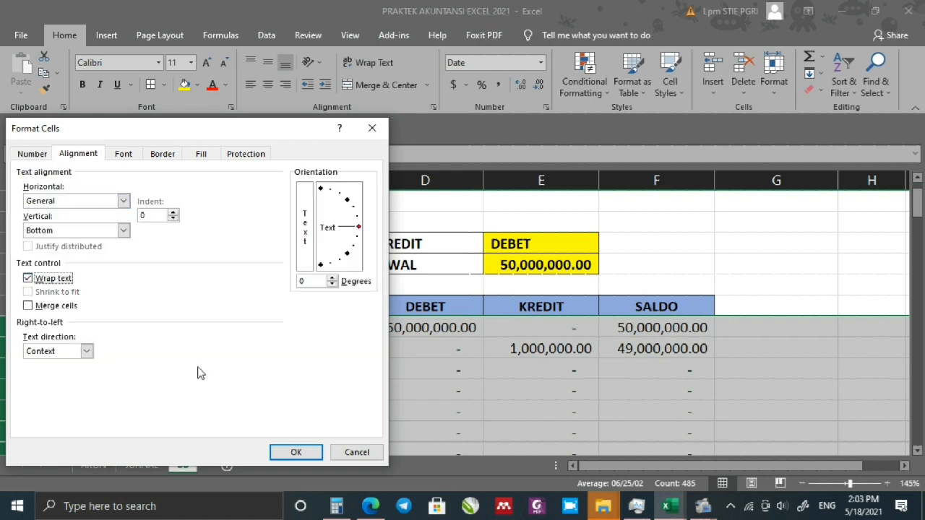
click(294, 453)
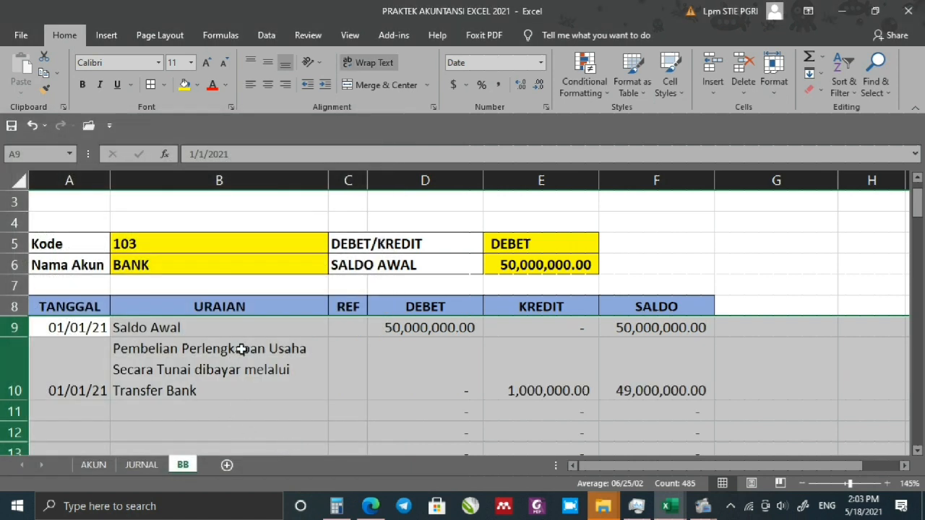
click(287, 434)
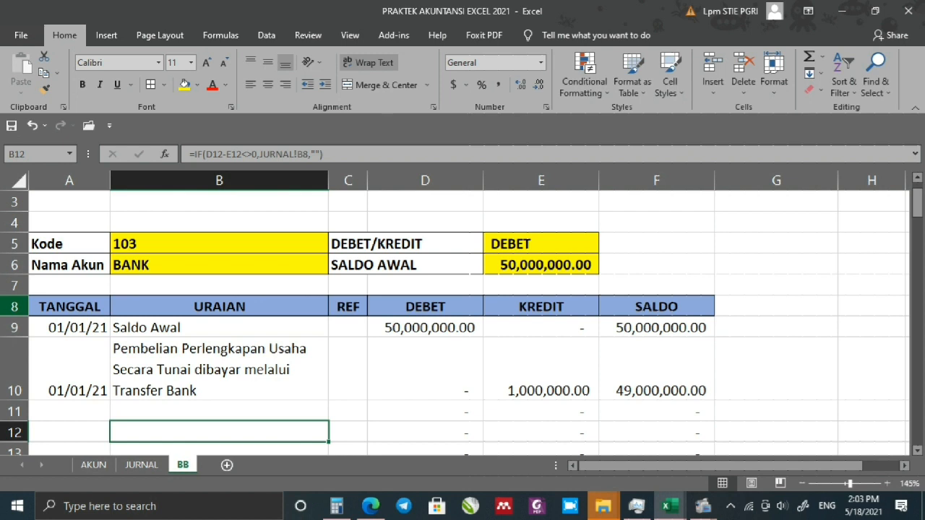
Align the contents of rows 9 through 105 to the top of their cells.
drag(13, 327, 240, 386)
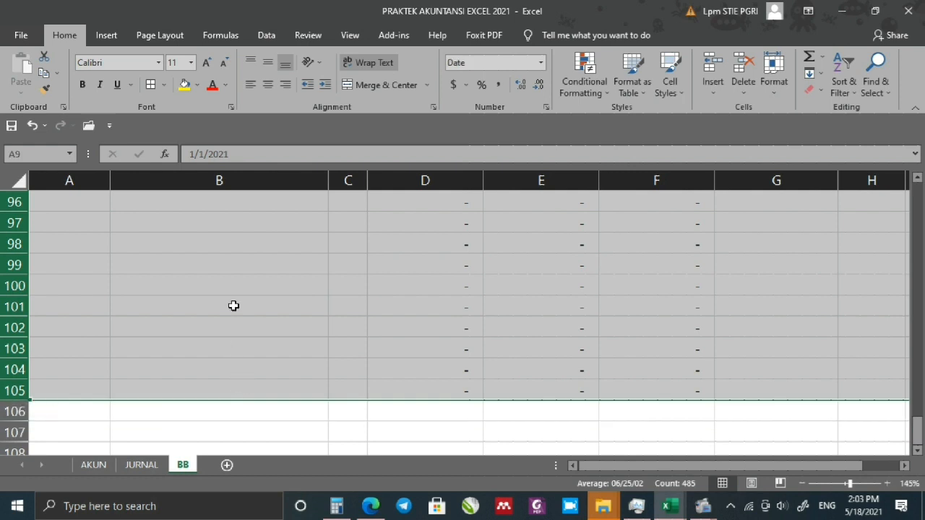
scroll(233, 306, up, 3)
click(257, 60)
scroll(282, 219, up, 20)
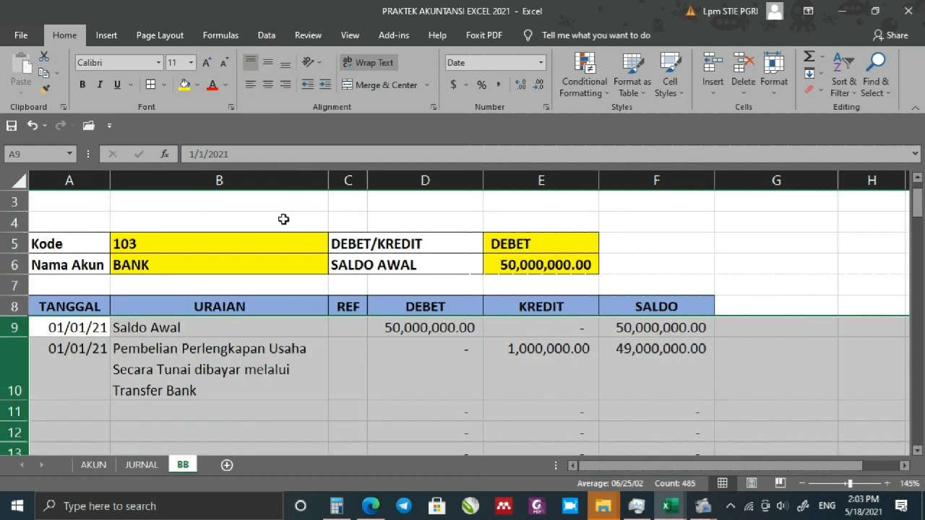
scroll(320, 286, down, 3)
scroll(321, 293, up, 2)
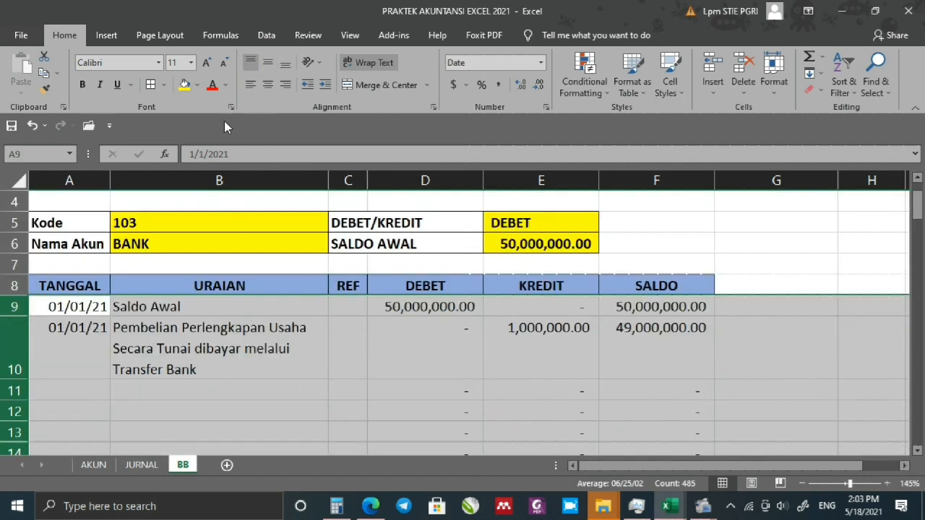
click(251, 62)
click(252, 62)
Check the alignment of the row 10 amounts and save the workbook.
click(314, 388)
drag(399, 359, 605, 357)
click(392, 432)
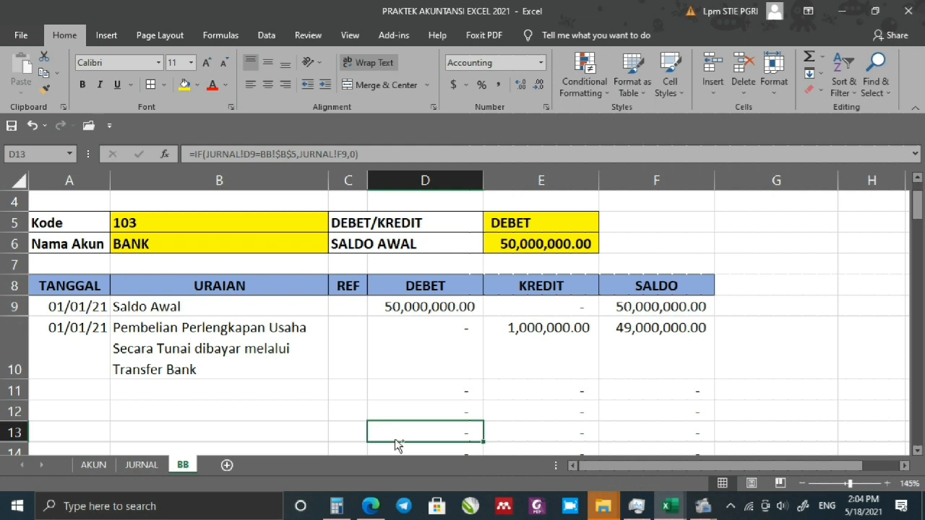
key(ctrl+s)
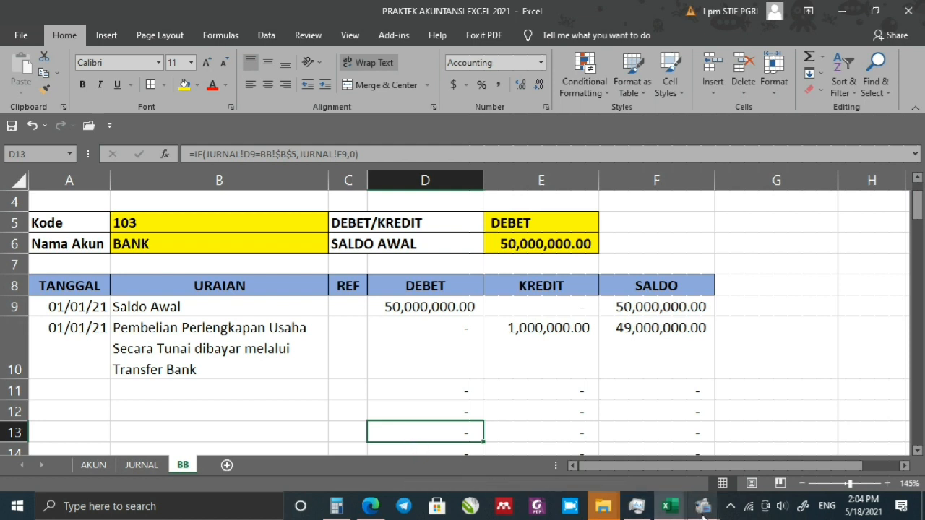